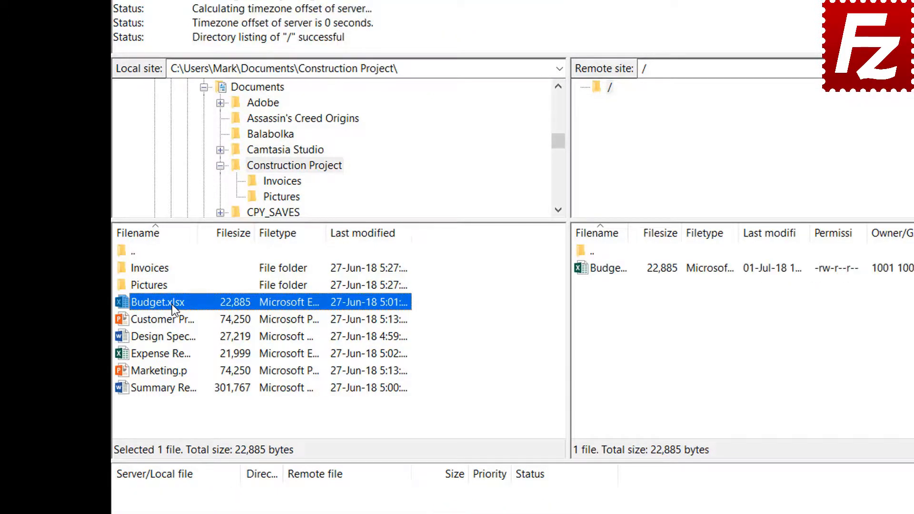
Upload Customer Presentation.pptx, then Design Specs.docx, Expense Report.xlsx and Marketing.pptx, to the server root
right_click(174, 321)
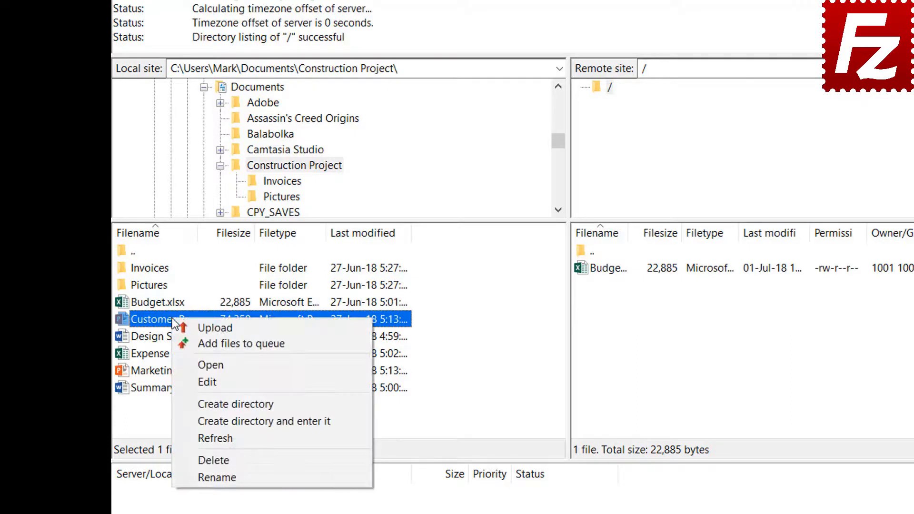
left_click(200, 327)
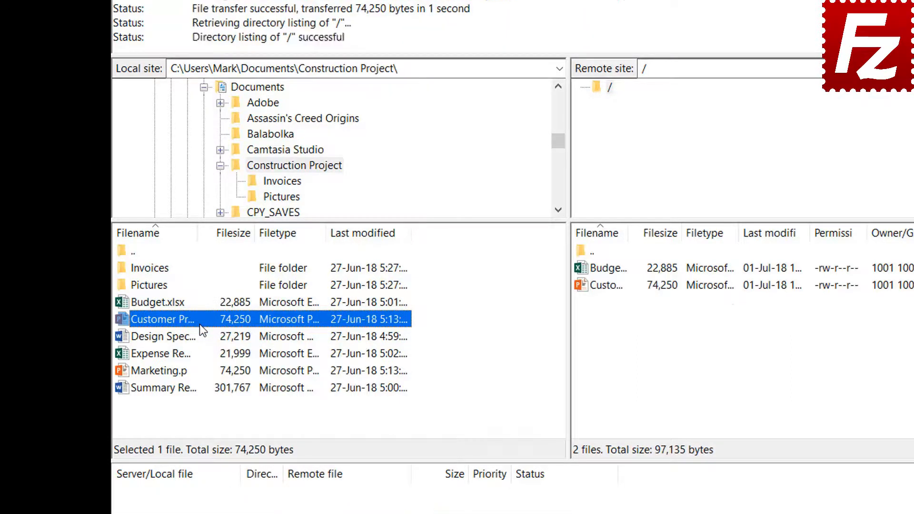
left_click(179, 336)
left_click(177, 353, "ctrl")
left_click(174, 370, "ctrl")
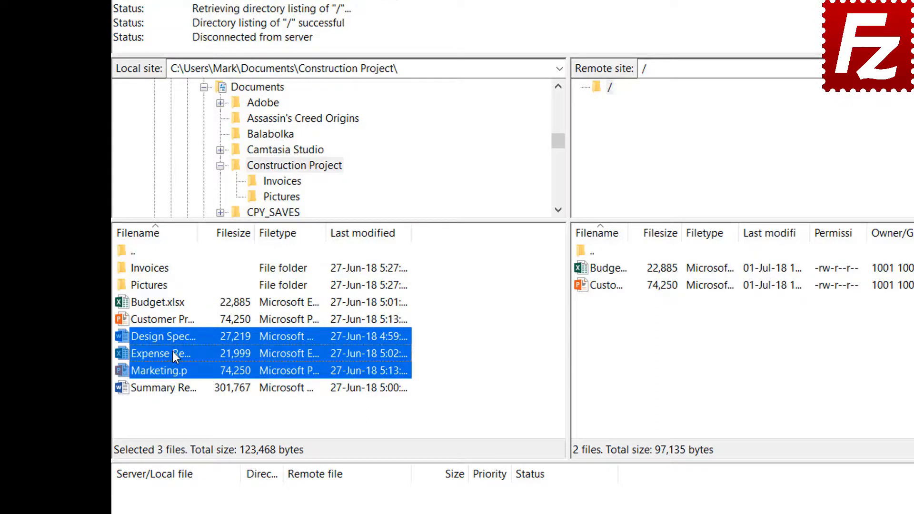
right_click(174, 352)
left_click(196, 359)
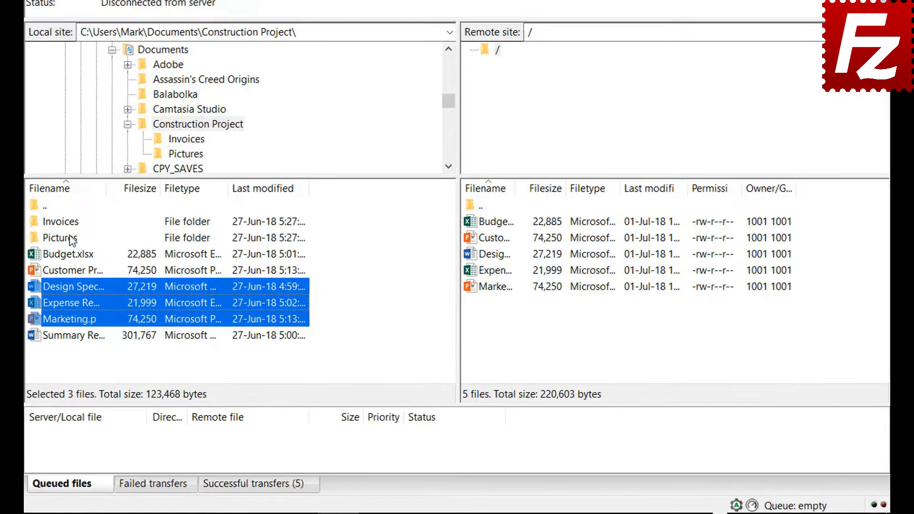
Queue the Invoices and Pictures folders and Summary Report.docx, then process the upload queue
right_click(69, 222)
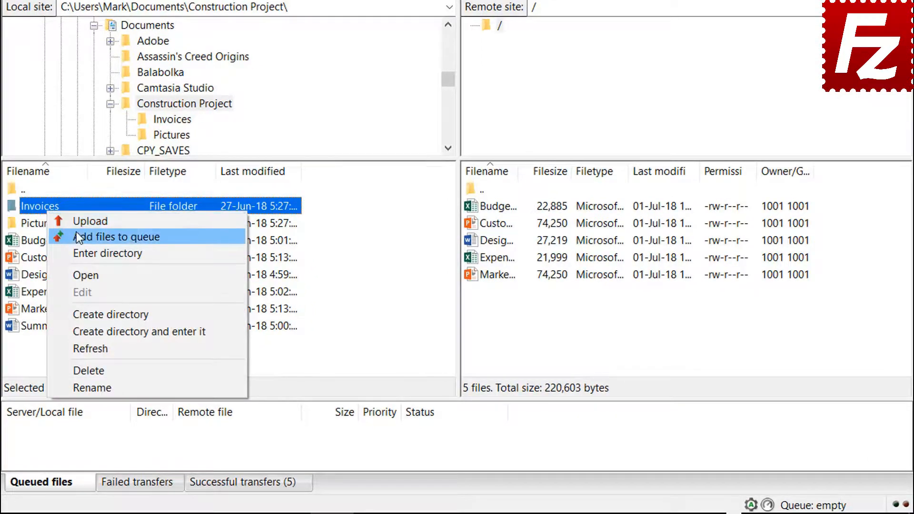
left_click(76, 237)
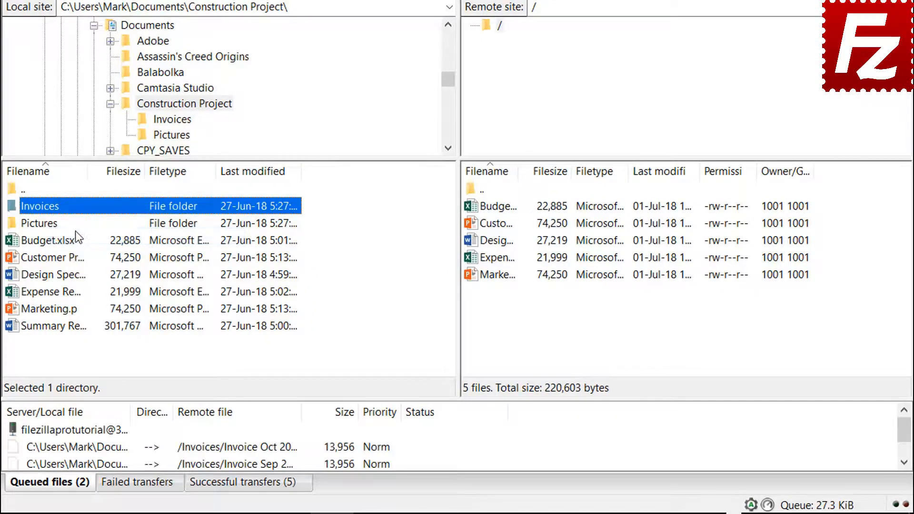
right_click(52, 226)
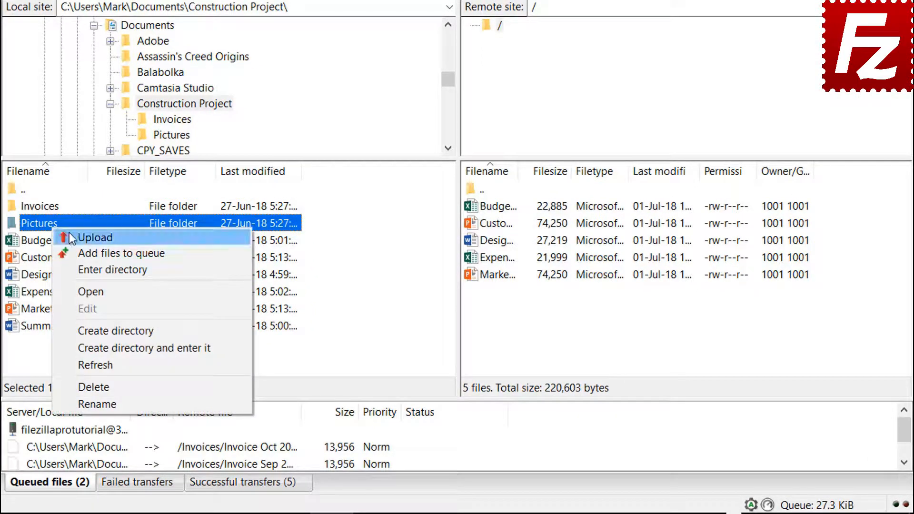
left_click(81, 252)
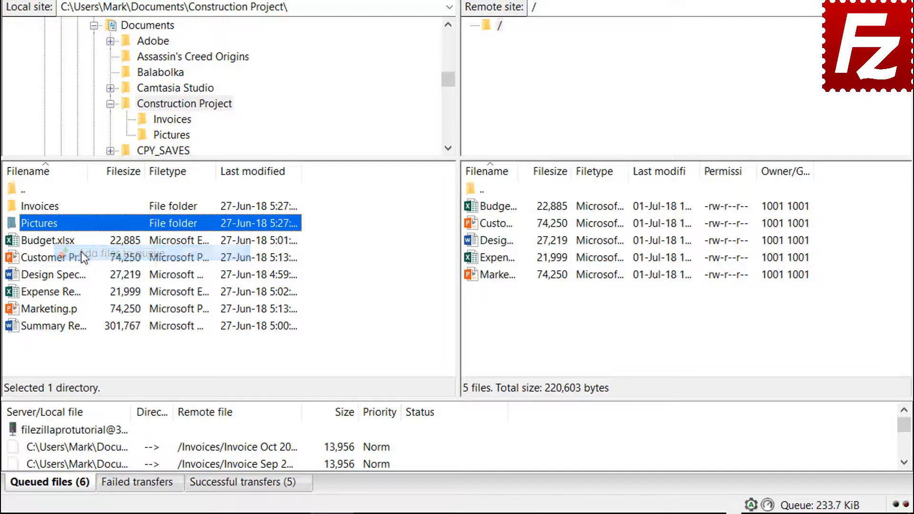
left_click(70, 327)
right_click(69, 328)
left_click(96, 358)
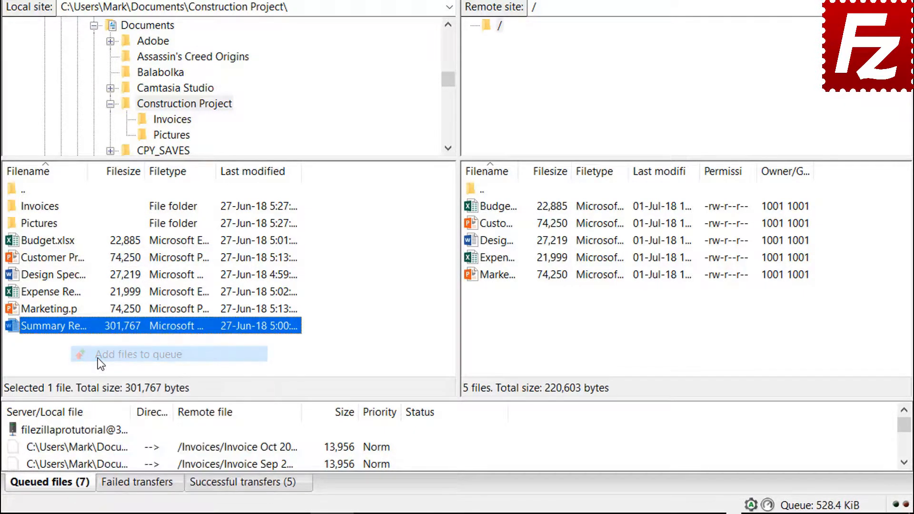
right_click(97, 430)
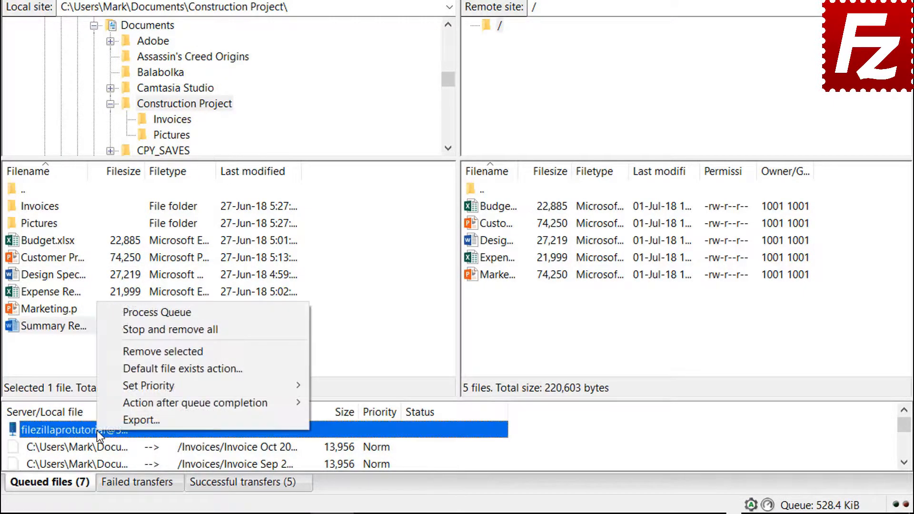
left_click(129, 313)
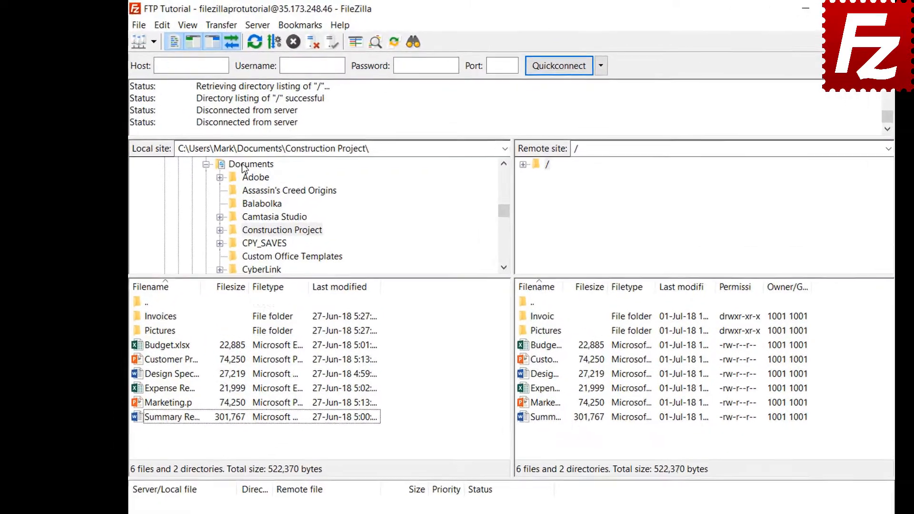
In the local Documents folder, create and enter a new directory named 'Backup'
left_click(217, 146)
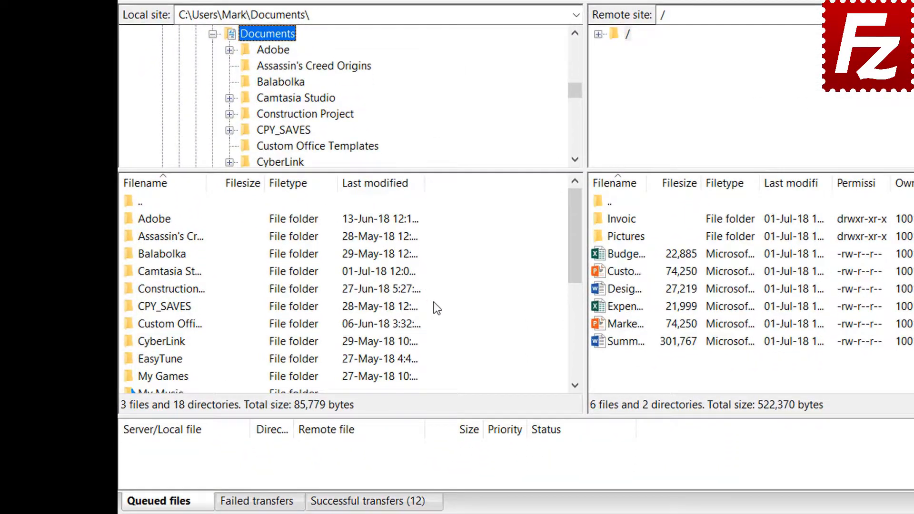
right_click(455, 455)
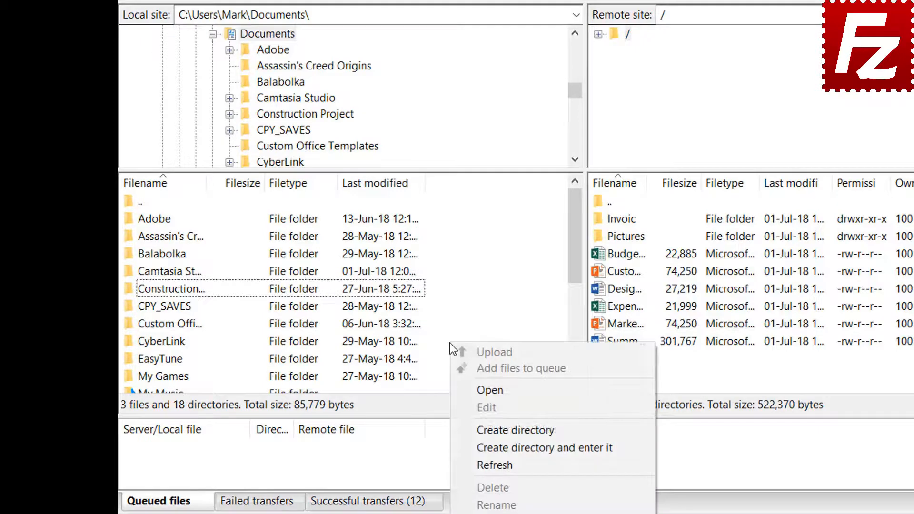
left_click(497, 445)
type("Backu")
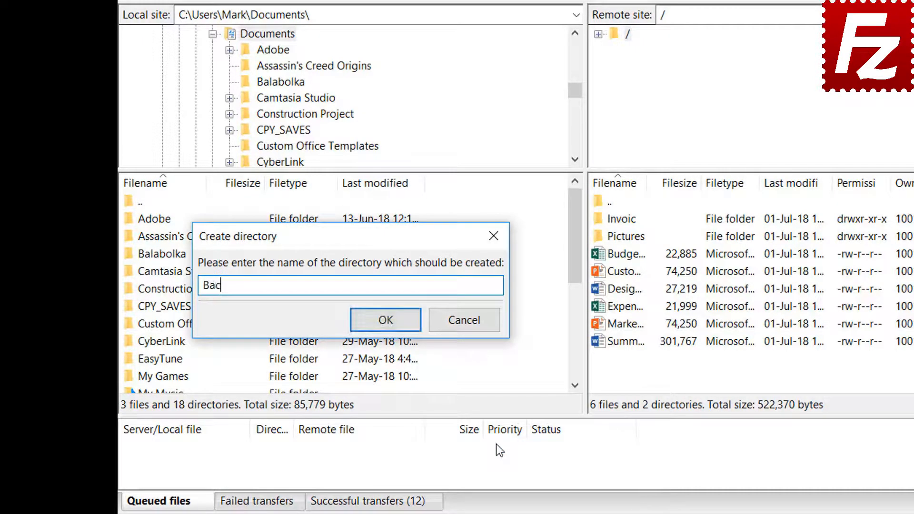
type("p")
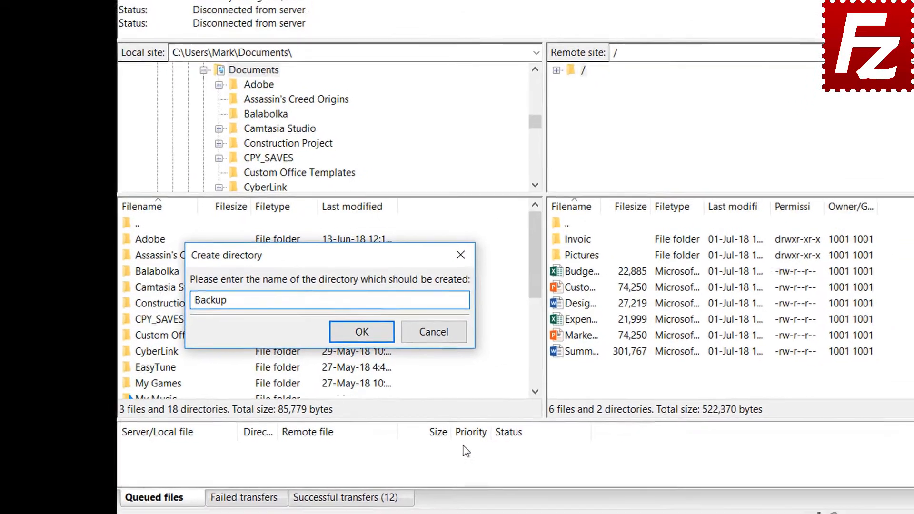
key("Return")
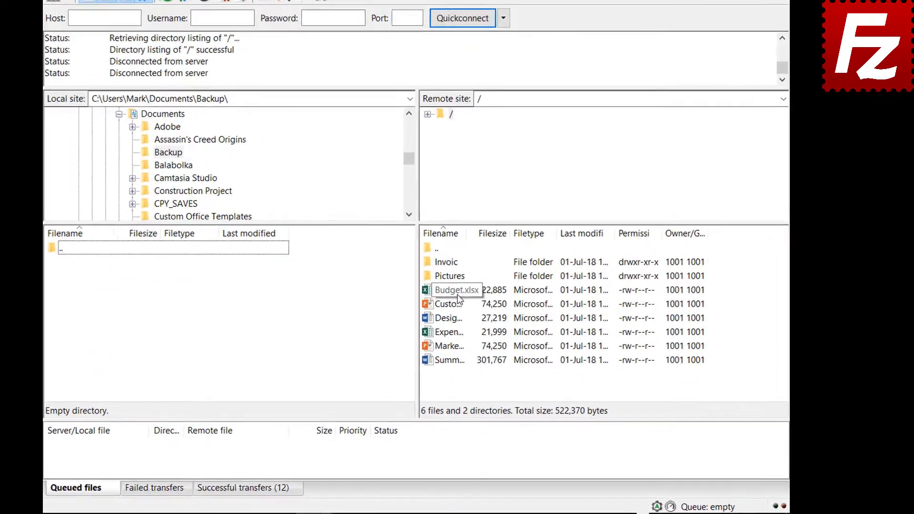
Download Budget.xlsx, Customer Presentation, Design Specs, Expense Report and Marketing.pptx into Backup
double_click(495, 311)
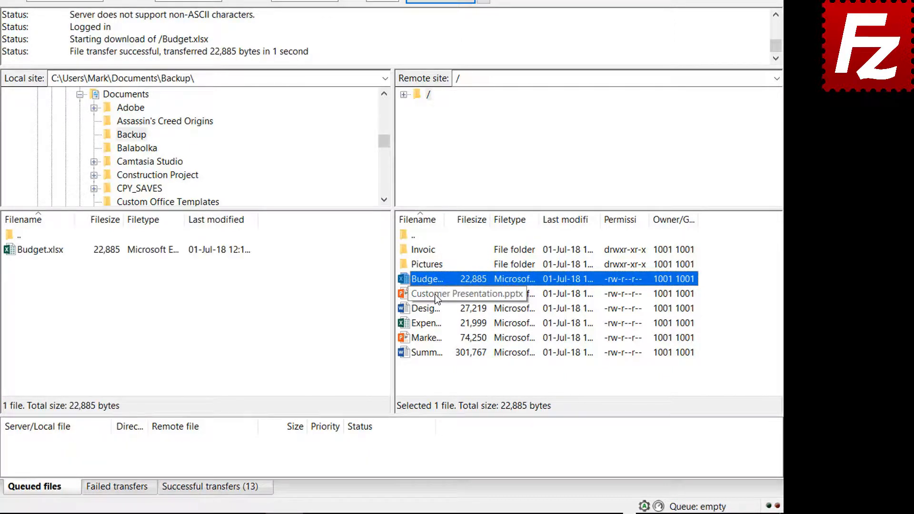
left_click(436, 295)
left_click(435, 310, "ctrl")
left_click(433, 324, "ctrl")
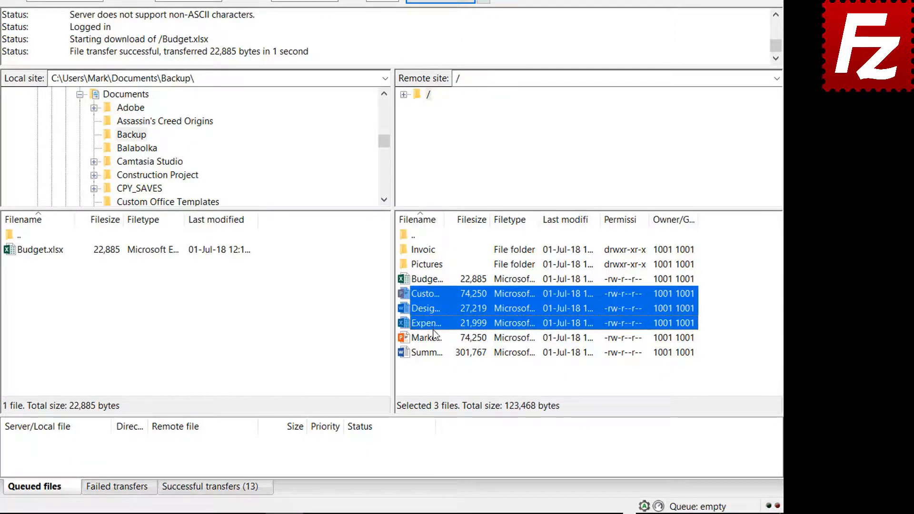
left_click(432, 336, "ctrl")
right_click(433, 336)
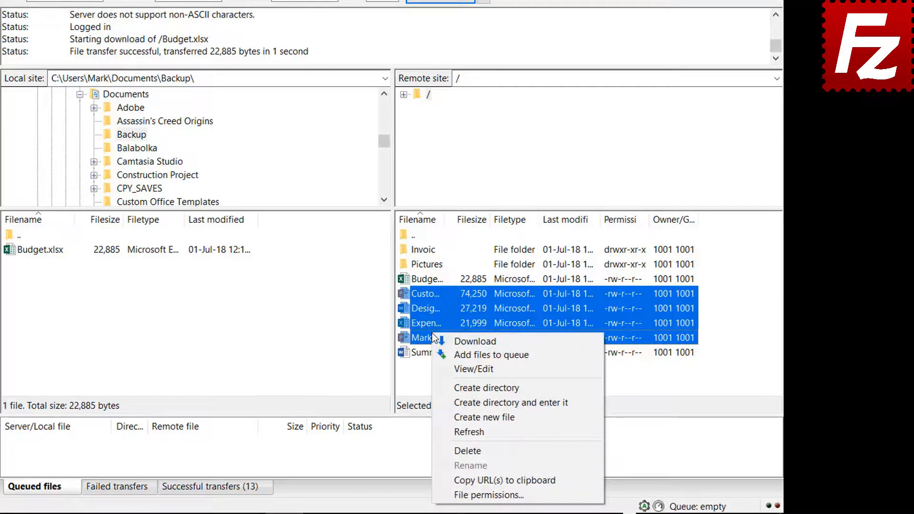
left_click(459, 341)
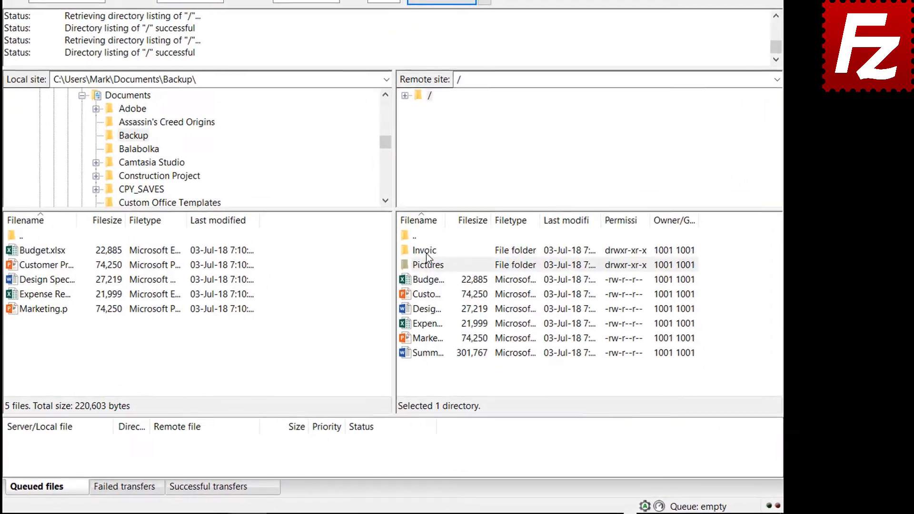
Queue the remote Invoices and Pictures folders and Summary Report, then process the download queue
right_click(487, 284)
left_click(441, 274)
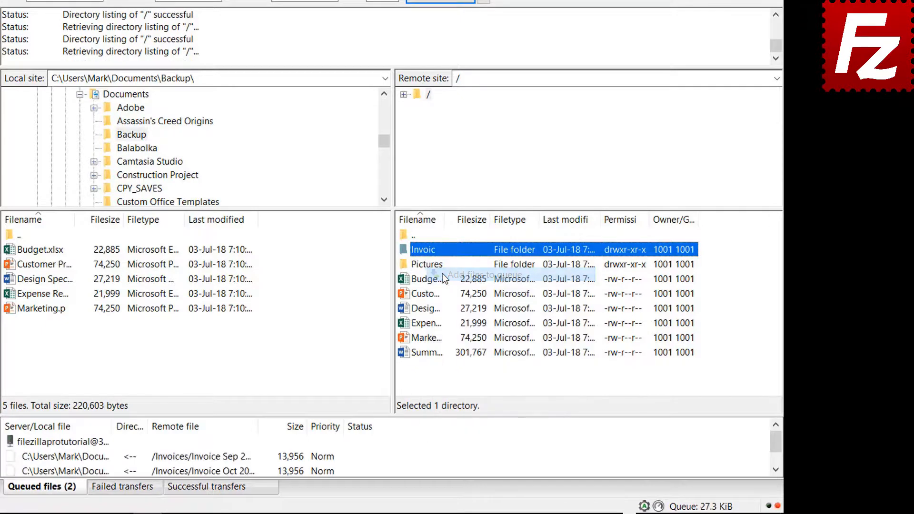
right_click(427, 266)
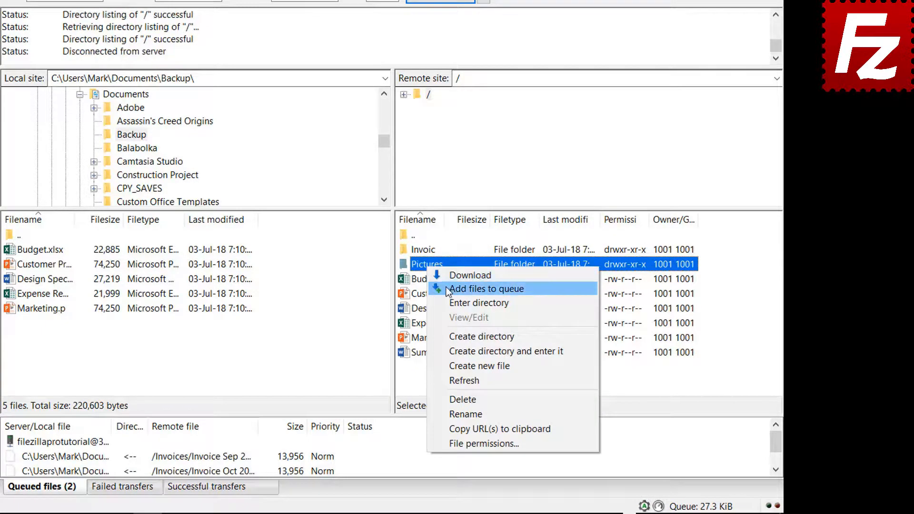
left_click(446, 288)
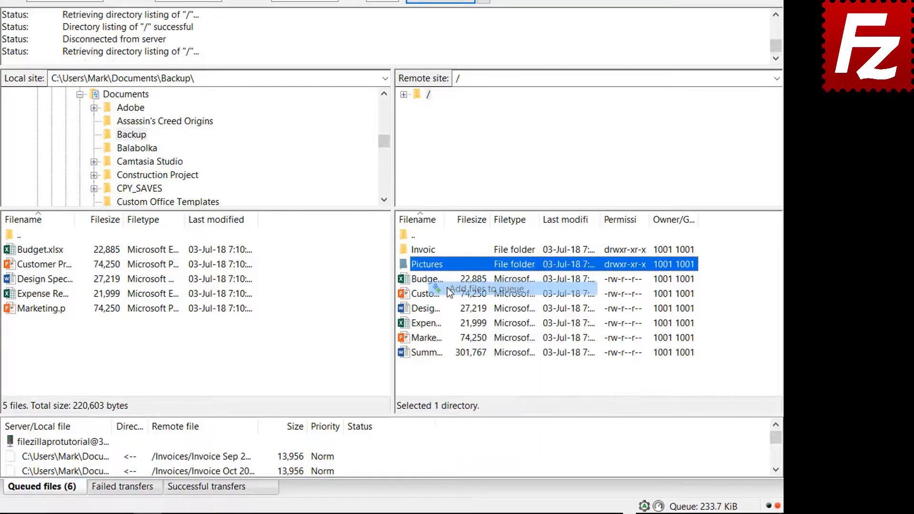
right_click(431, 353)
left_click(463, 213)
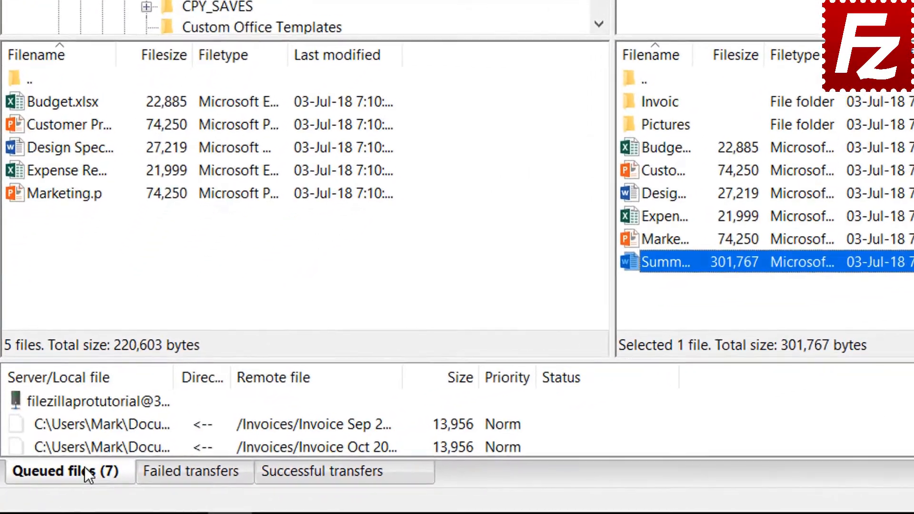
right_click(85, 399)
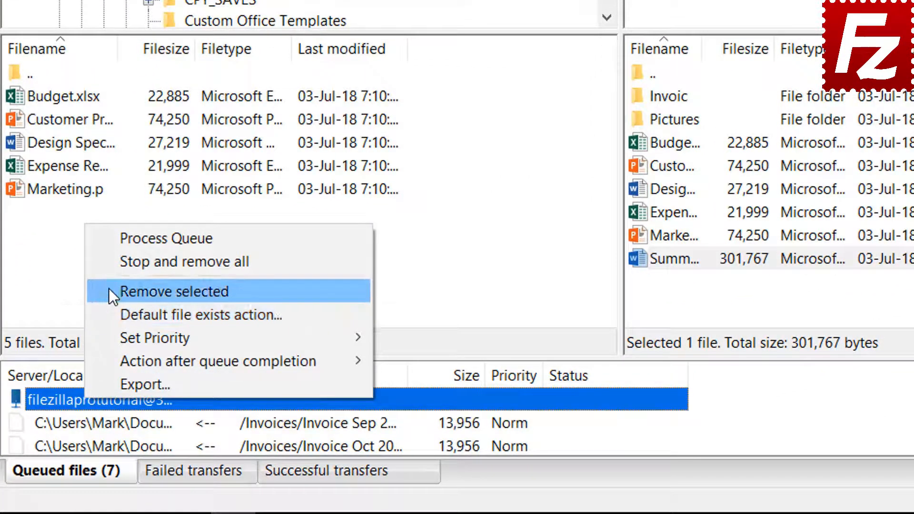
left_click(130, 239)
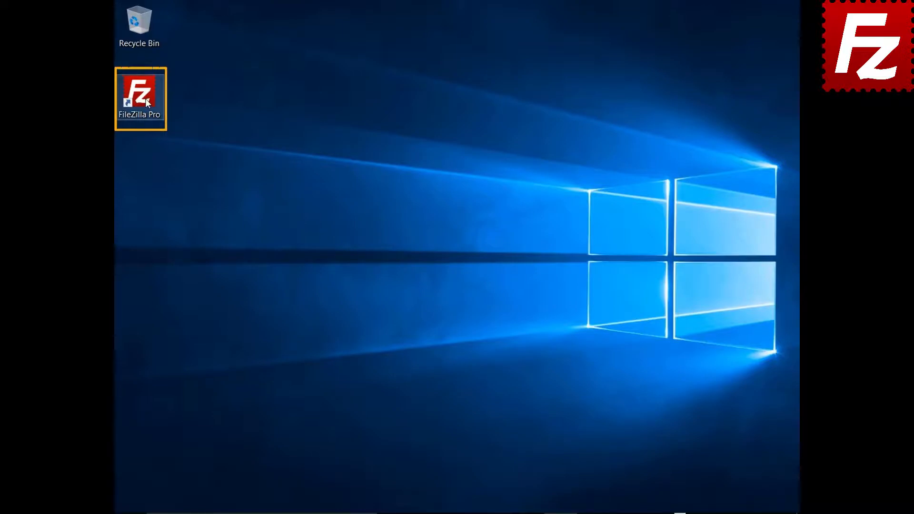
Launch FileZilla Pro from the desktop, check the Site Manager, and open the Edit menu
double_click(147, 101)
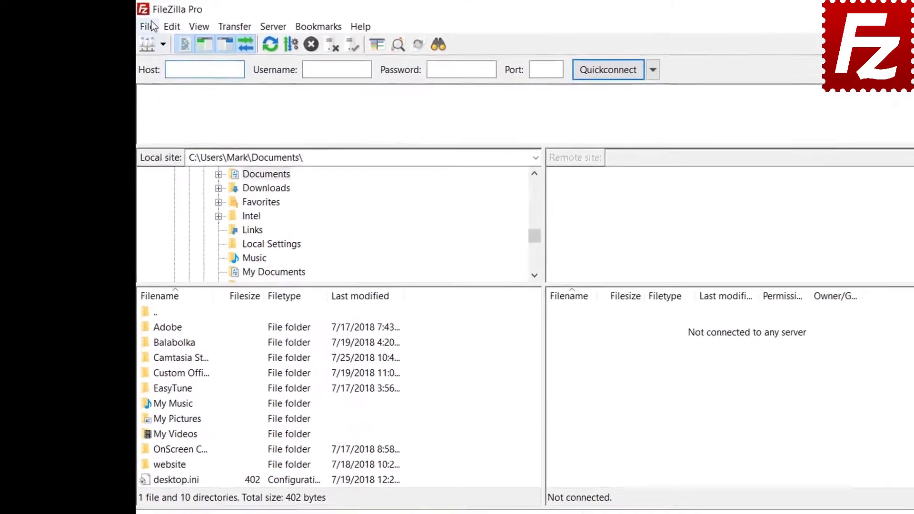
left_click(125, 22)
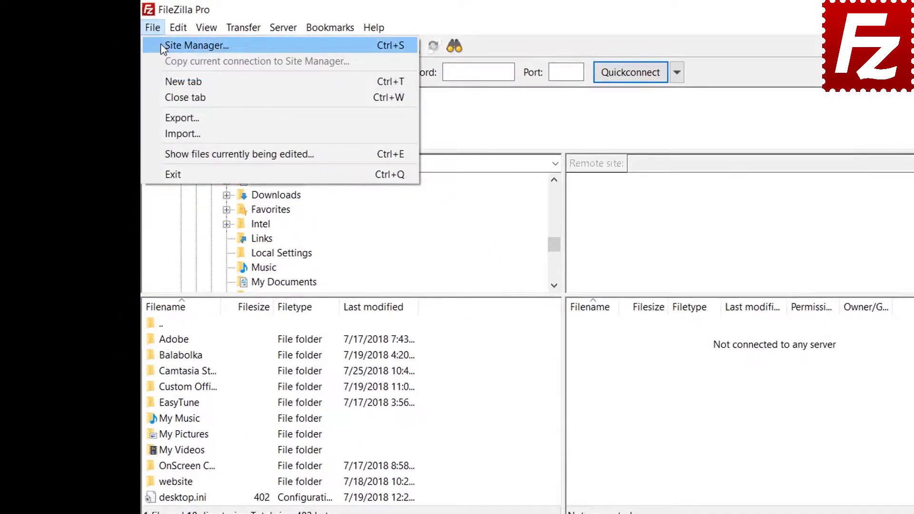
left_click(161, 46)
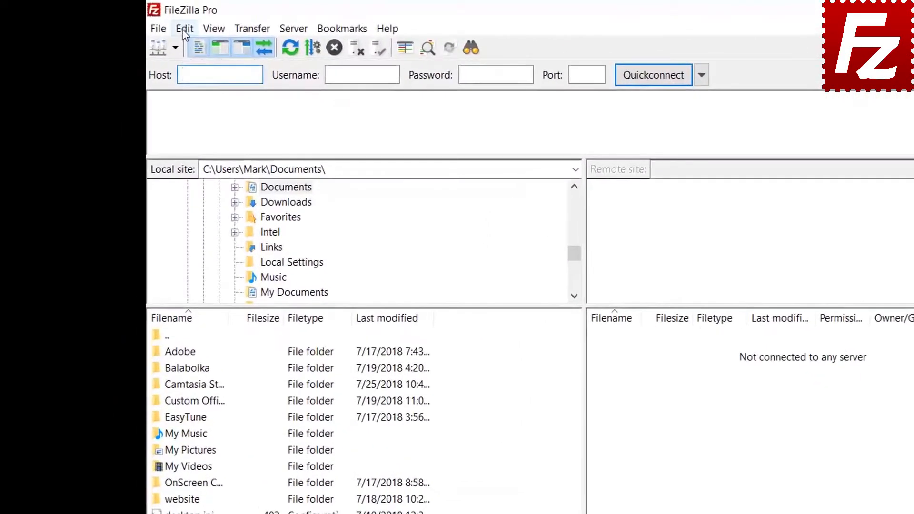
left_click(164, 29)
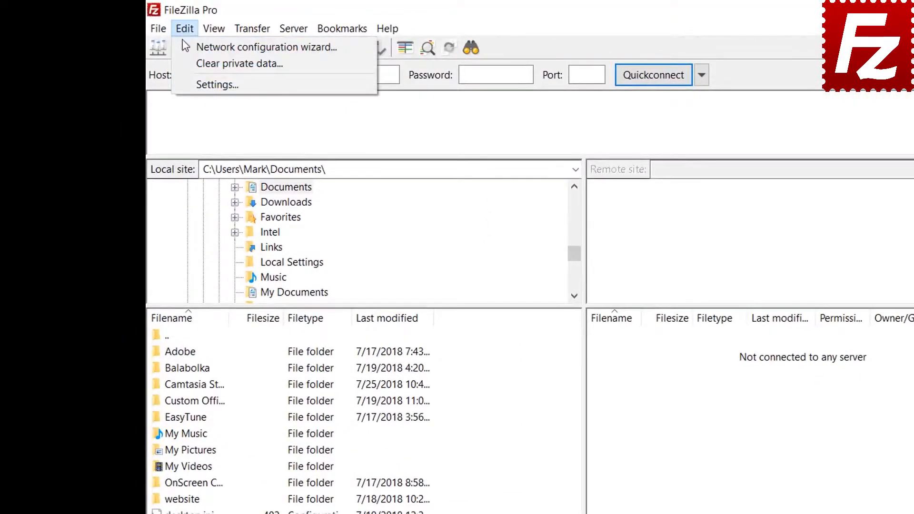
In Settings > Passwords, protect saved passwords with a master password entered twice, and apply
left_click(192, 81)
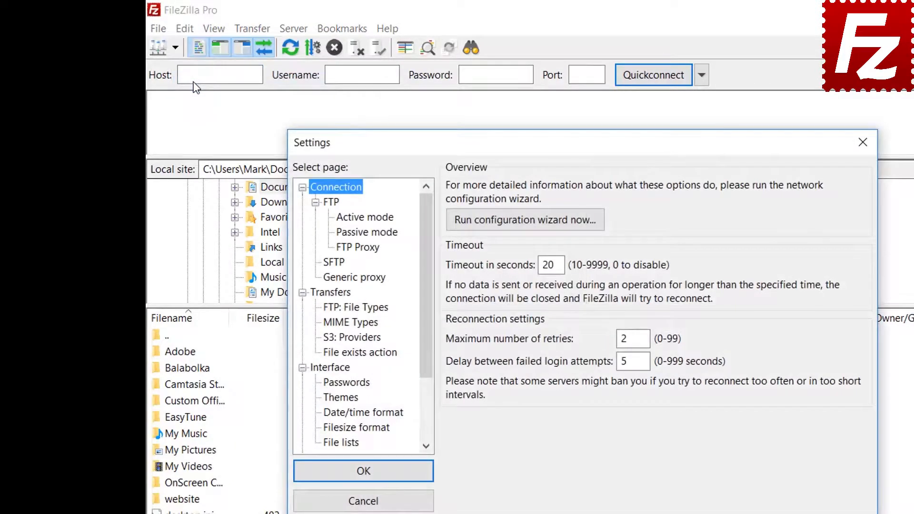
left_click(352, 384)
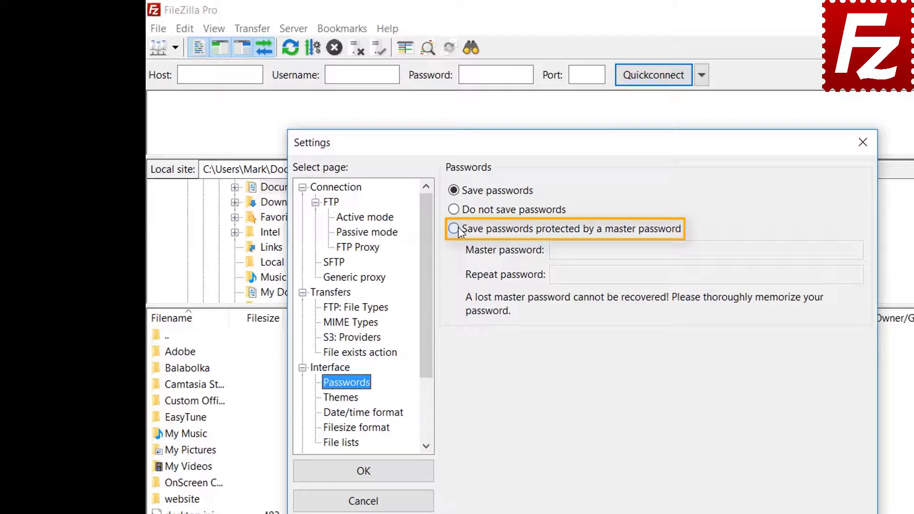
left_click(454, 229)
left_click(745, 250)
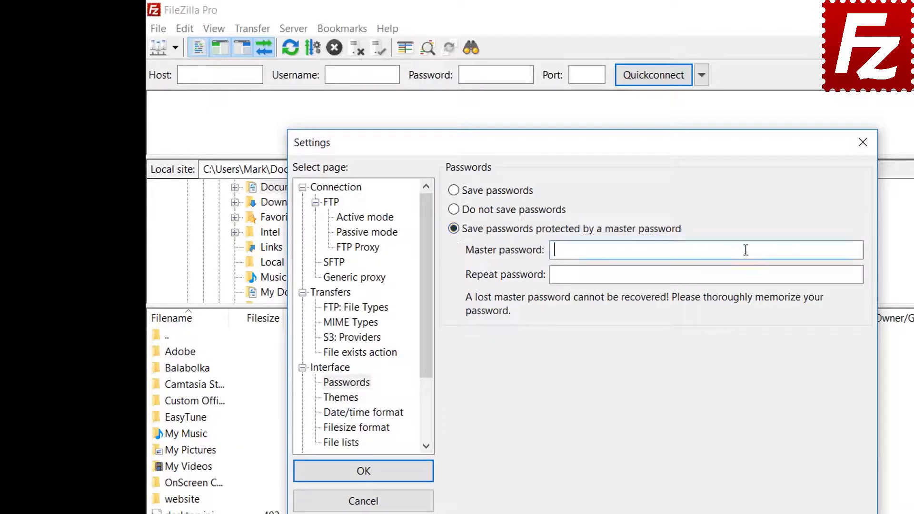
type("abcdefghij")
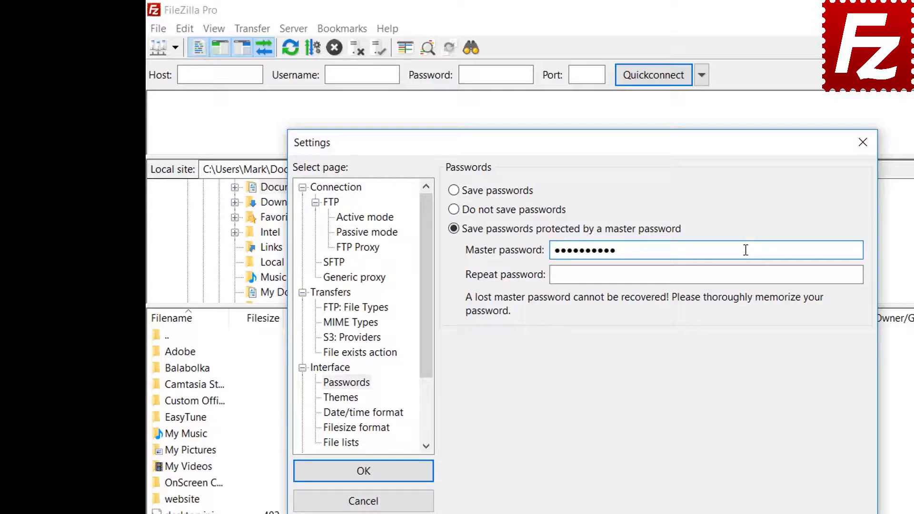
left_click(726, 277)
type("abcdef")
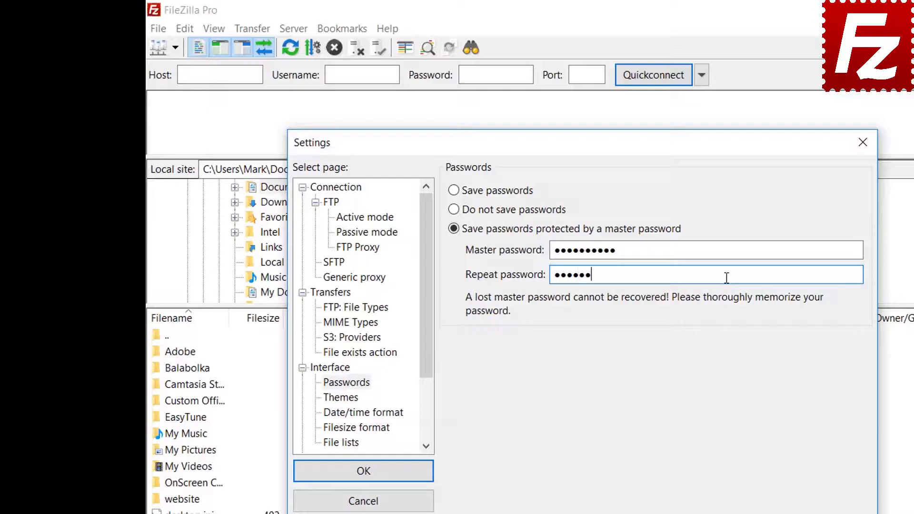
type("ghij")
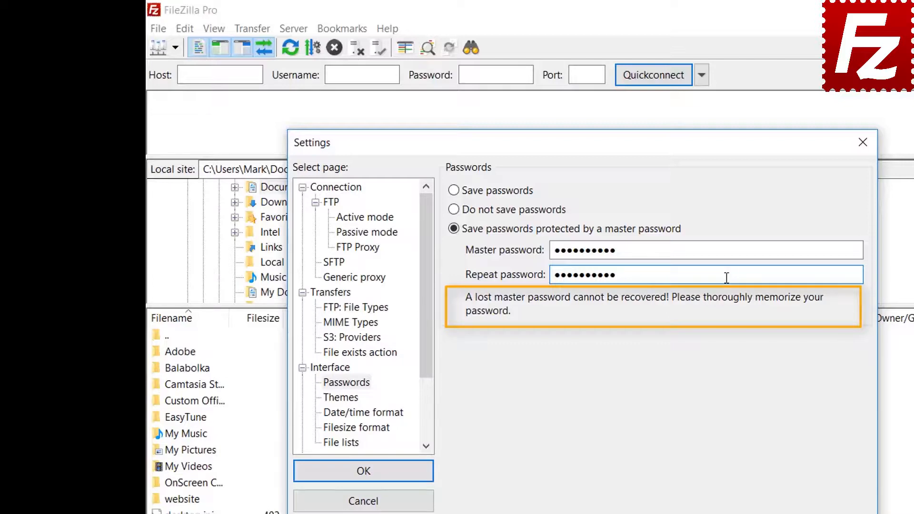
left_click(365, 476)
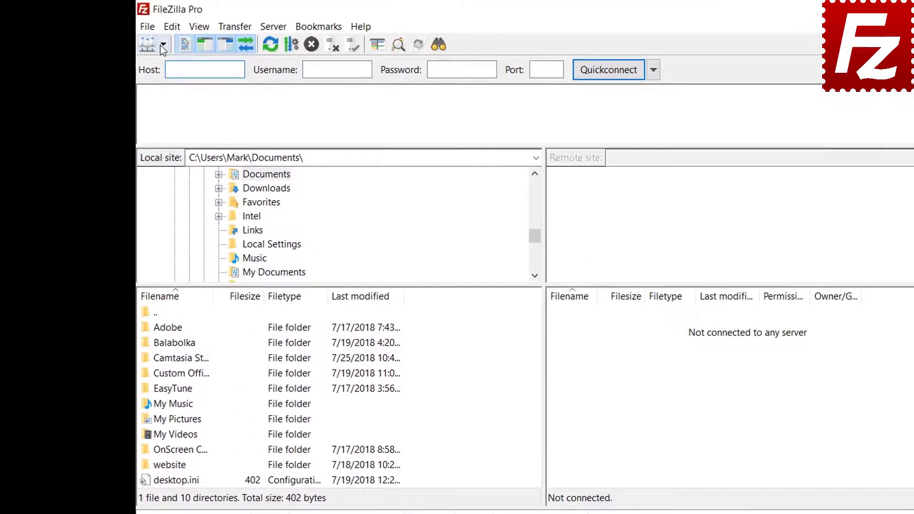
Connect to the saved FTP Tutorial site, unlocking it with the master password
left_click(163, 45)
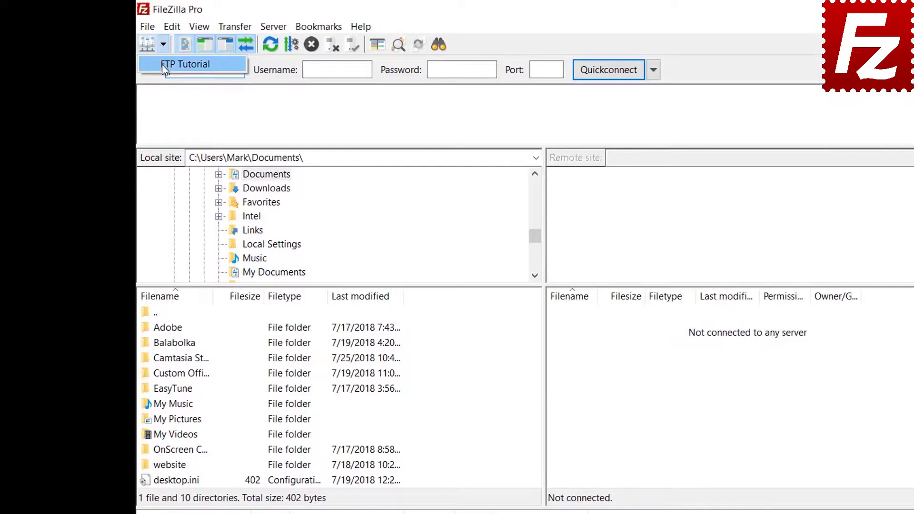
left_click(161, 63)
type("****")
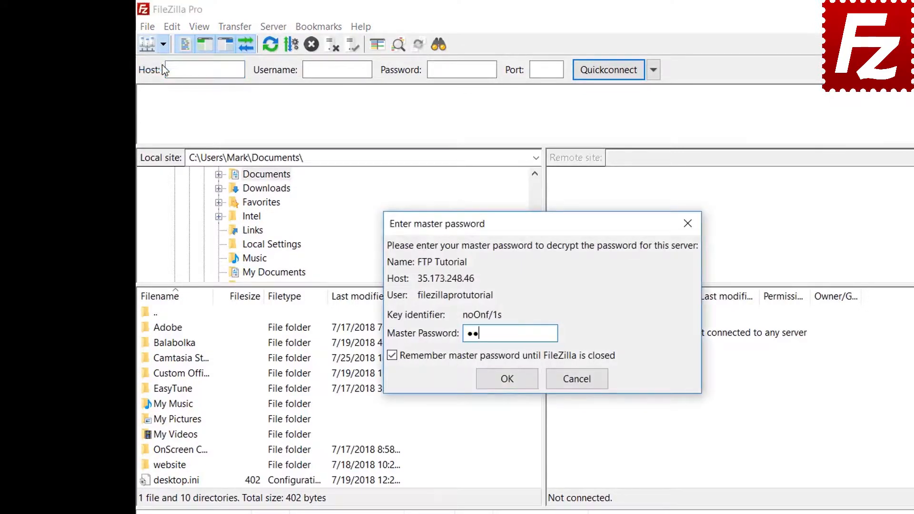
type("*******")
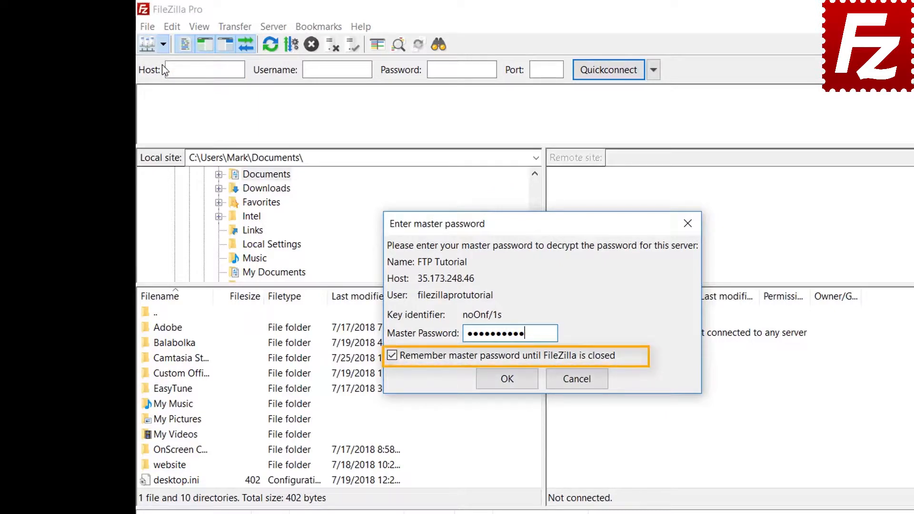
left_click(506, 378)
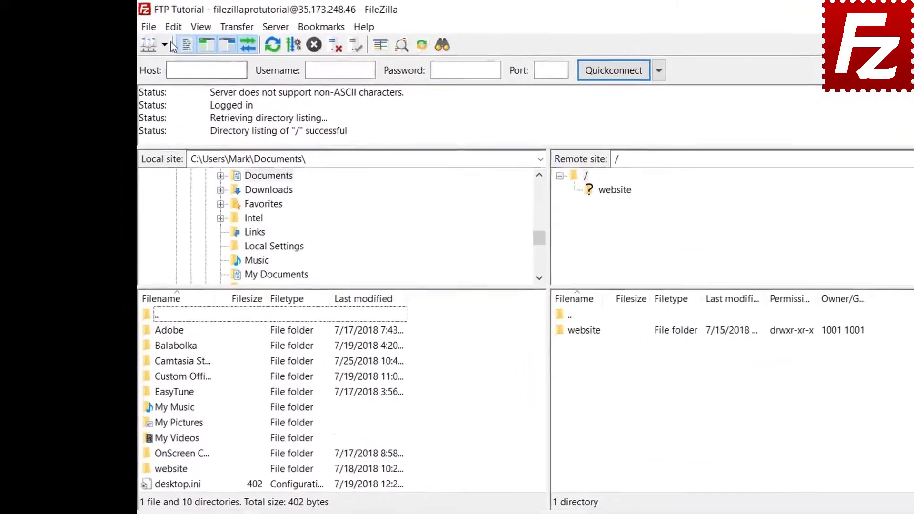
left_click(144, 23)
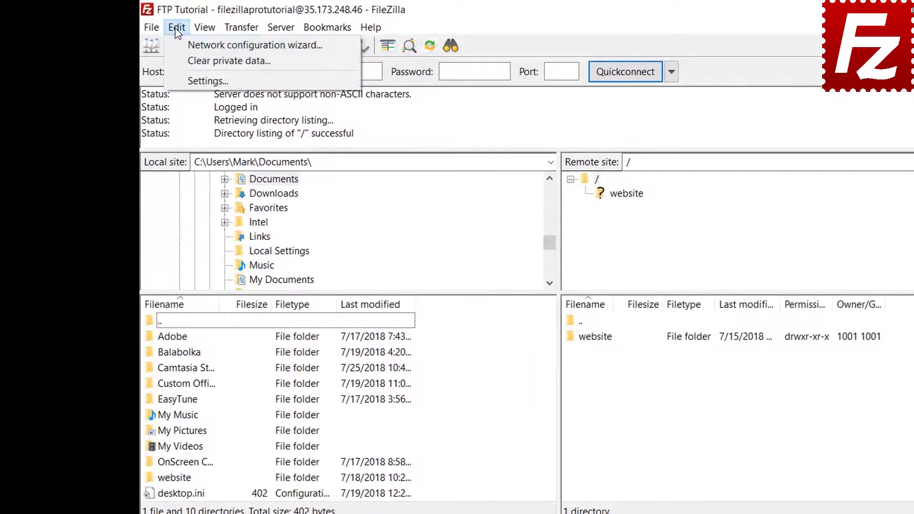
left_click(182, 80)
left_click(332, 366)
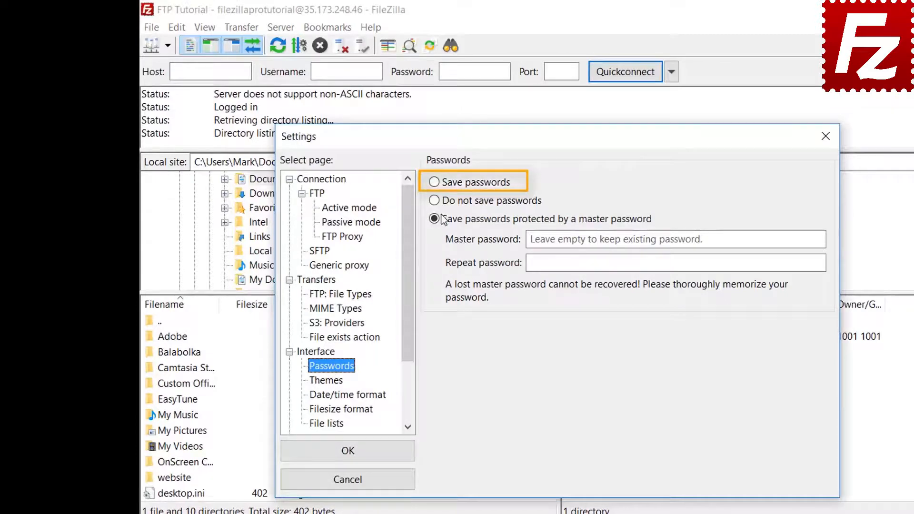
left_click(436, 186)
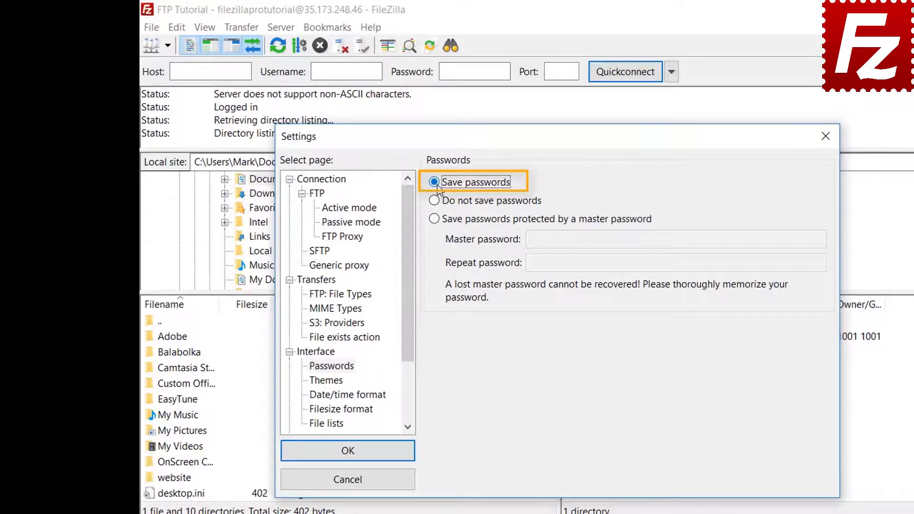
left_click(357, 456)
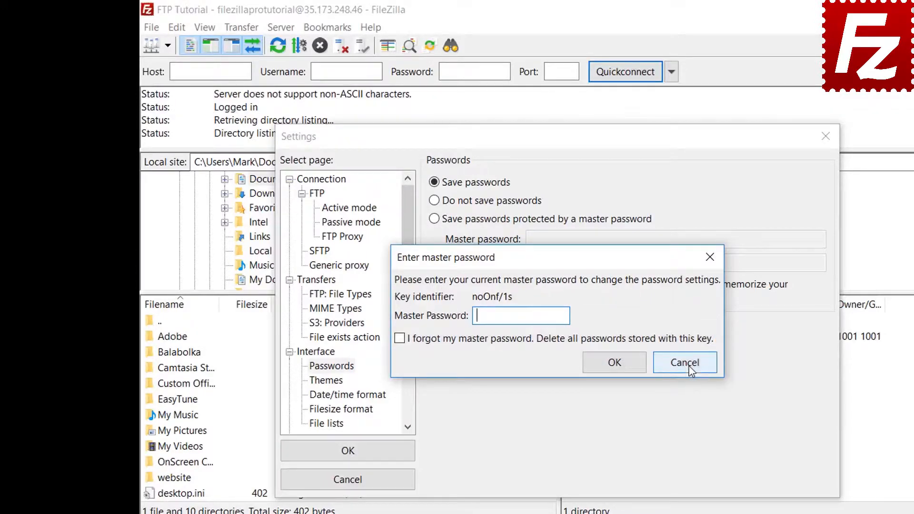
left_click(686, 363)
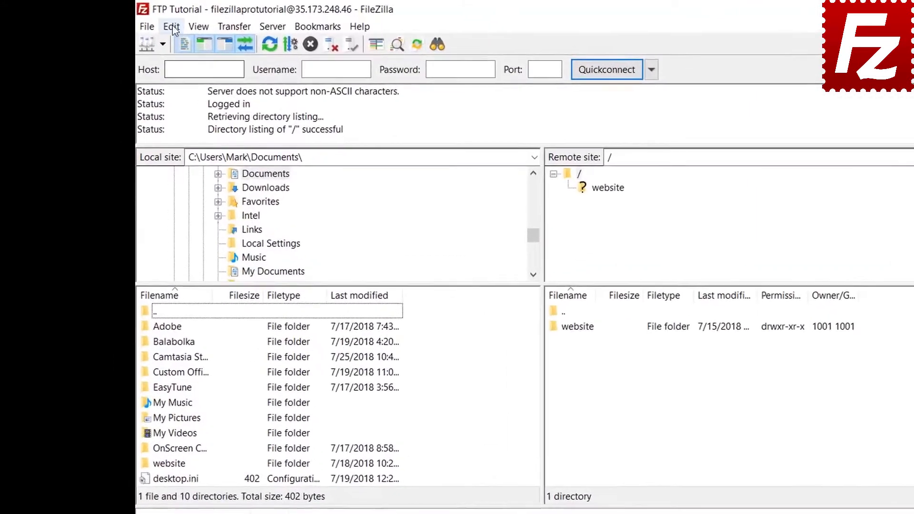
Use Edit > Clear private data to wipe Quickconnect history and reconnect information
left_click(179, 29)
left_click(176, 58)
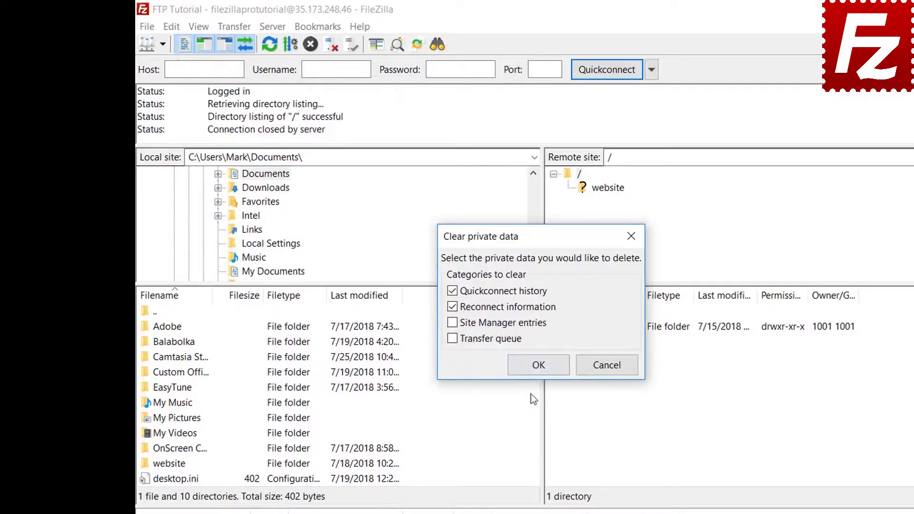
left_click(538, 365)
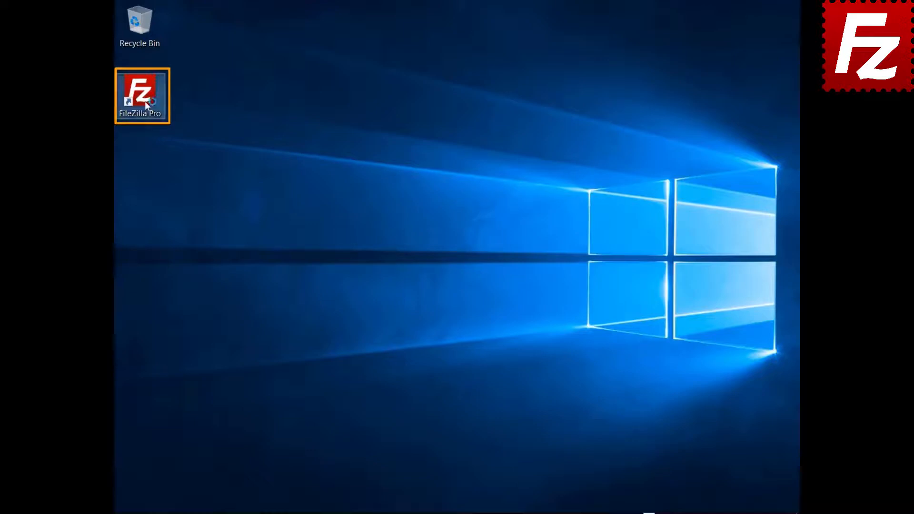
Relaunch FileZilla Pro, connect to FTP Tutorial, and open a remote file search of '/'
double_click(145, 101)
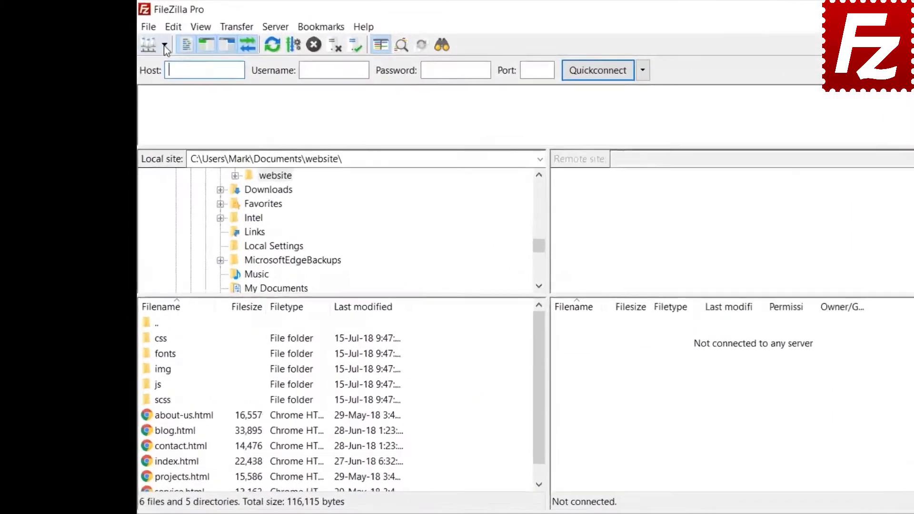
left_click(165, 45)
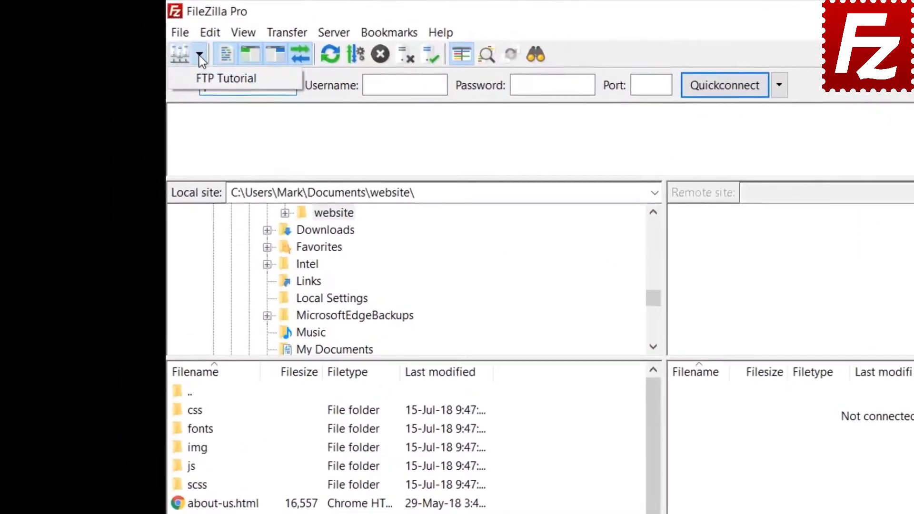
left_click(172, 65)
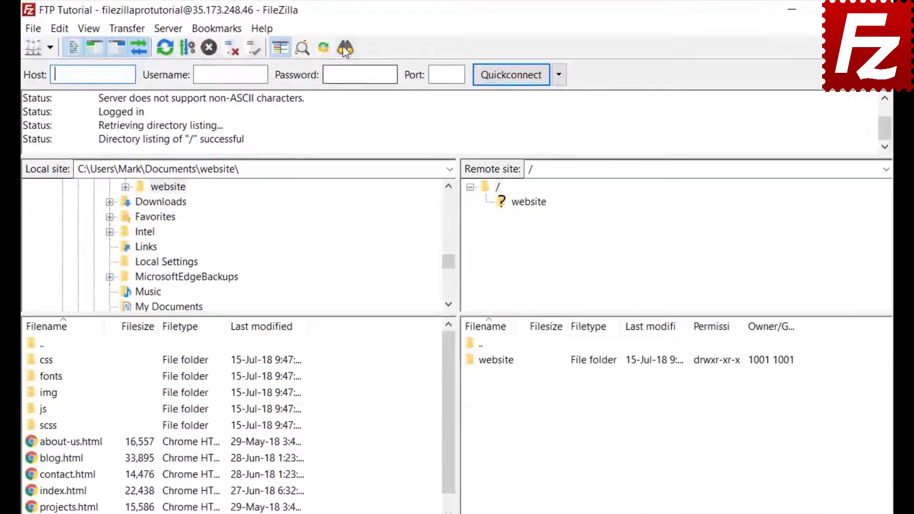
left_click(344, 47)
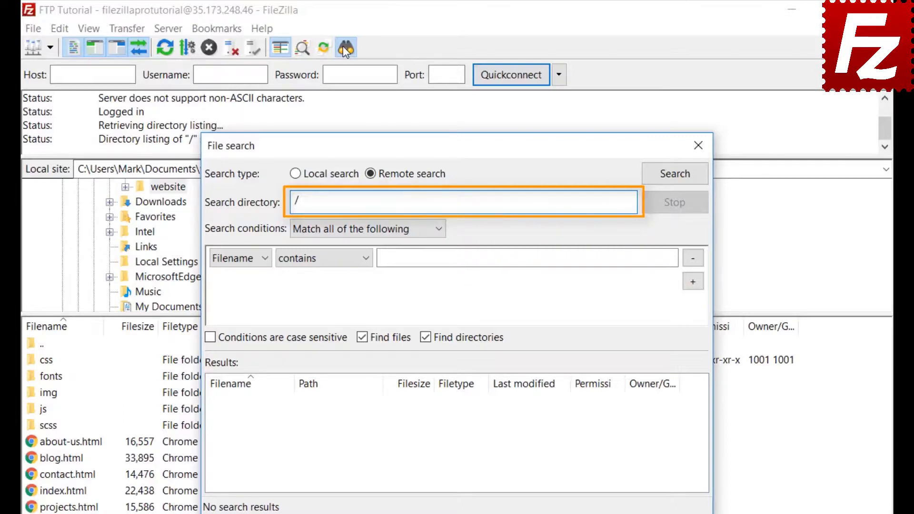
Set the first search condition to Filename contains '.jpg', matching all conditions
left_click(335, 229)
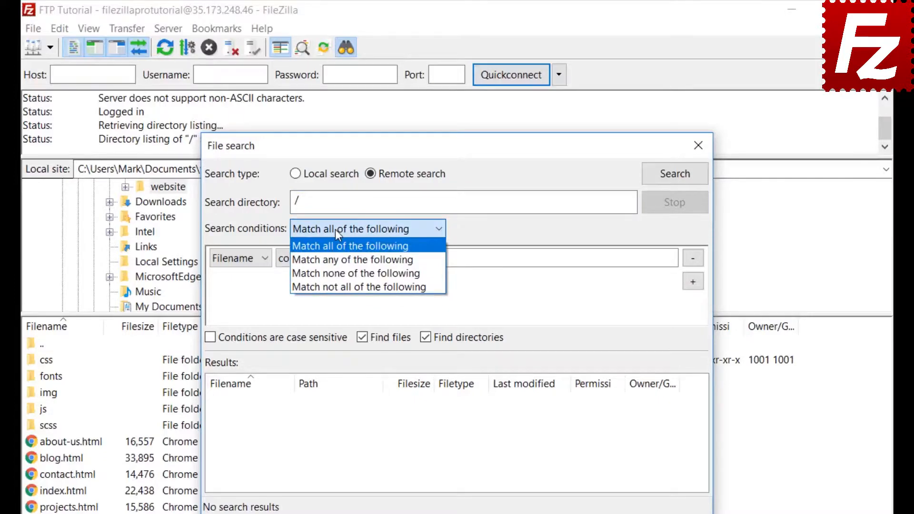
left_click(334, 229)
left_click(234, 262)
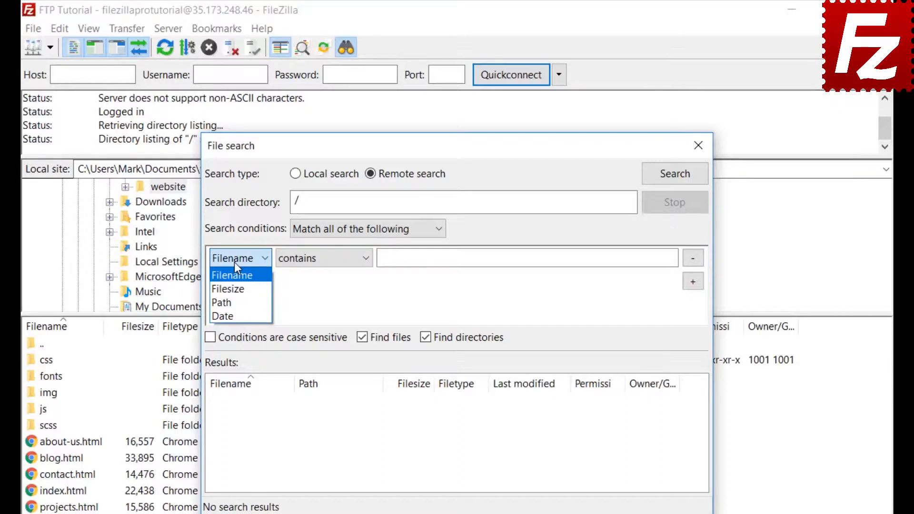
left_click(235, 262)
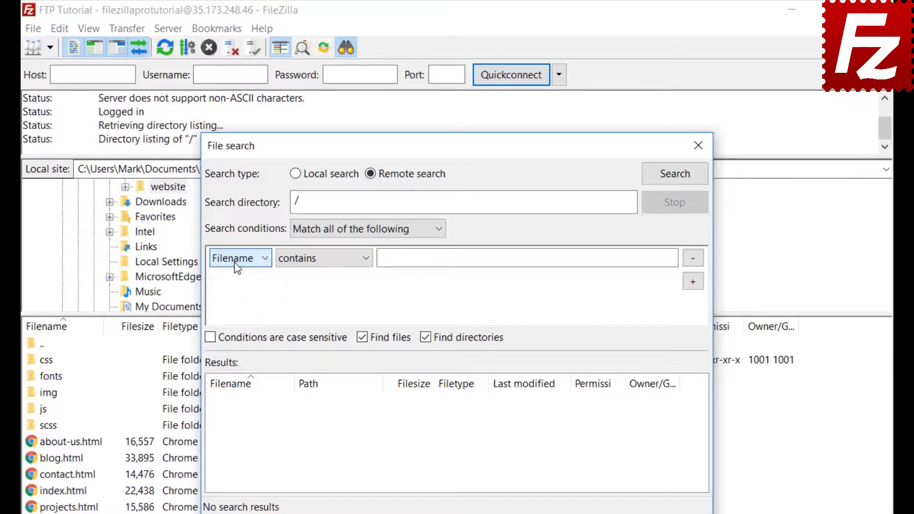
left_click(324, 269)
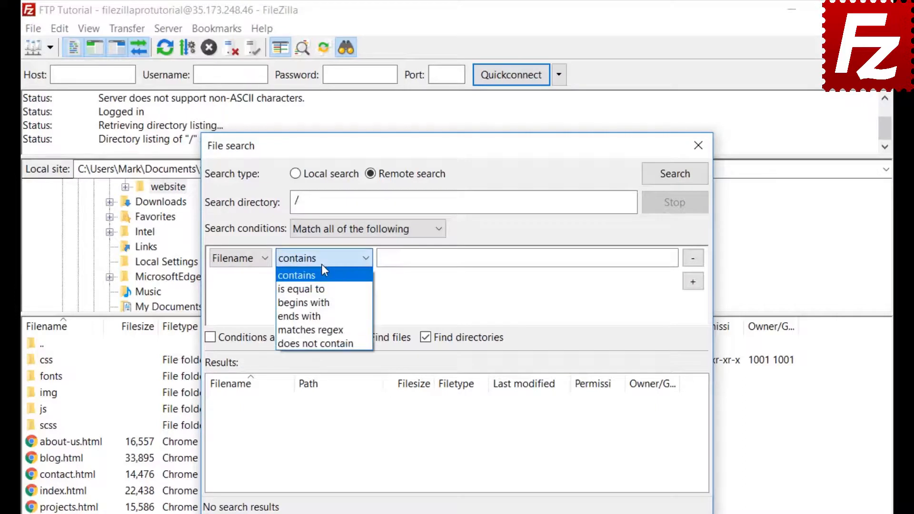
left_click(322, 270)
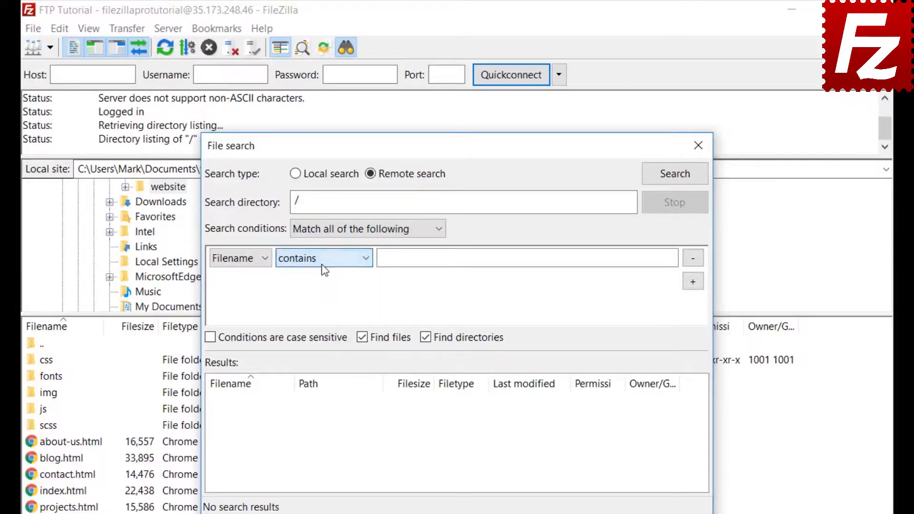
left_click(251, 258)
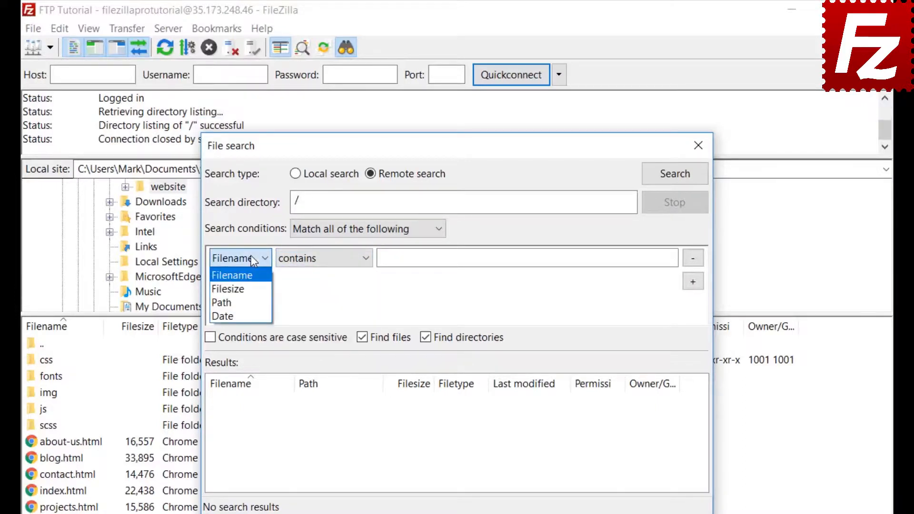
left_click(252, 276)
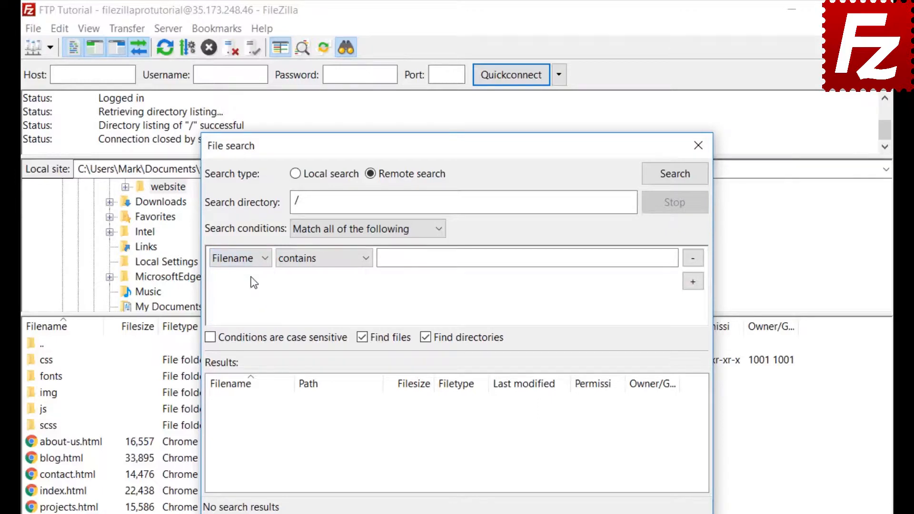
left_click(318, 258)
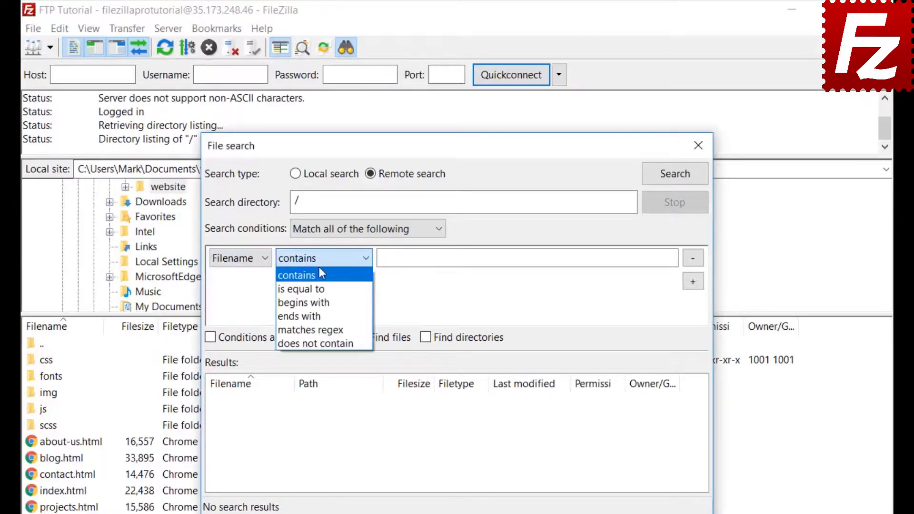
left_click(320, 274)
left_click(417, 258)
type(".jpg")
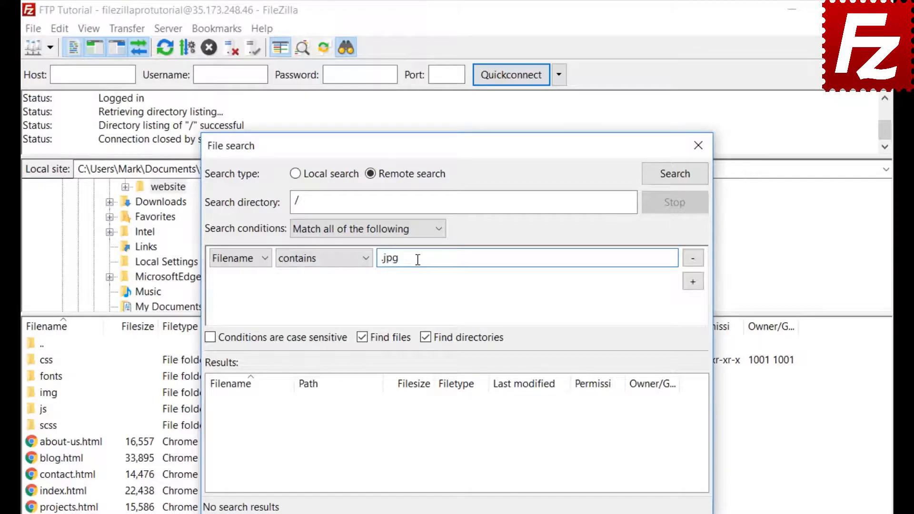
Add a Filesize greater than 500000 bytes condition and exclude directories from the results
left_click(693, 281)
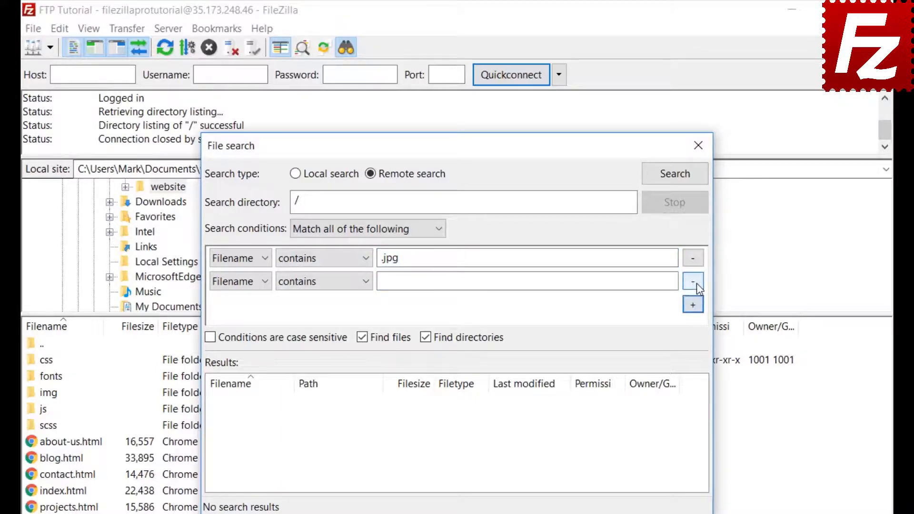
left_click(242, 281)
left_click(234, 313)
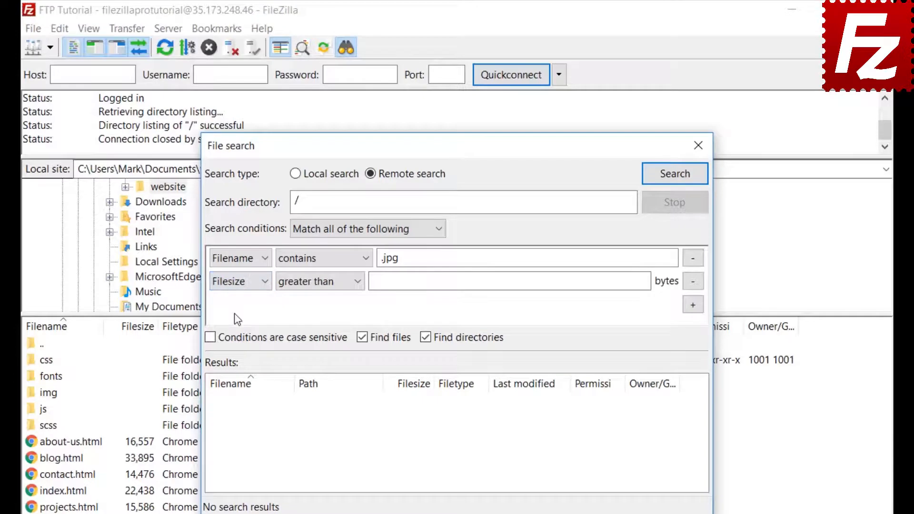
left_click(308, 283)
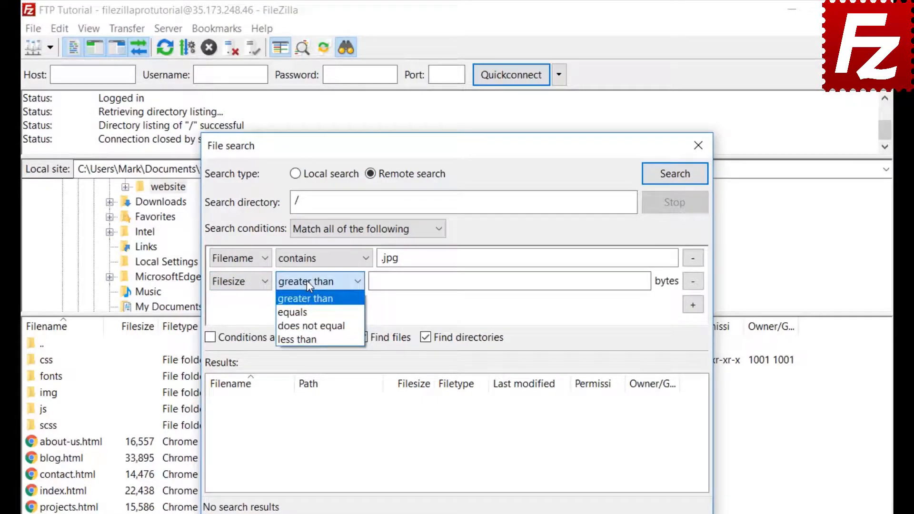
left_click(306, 280)
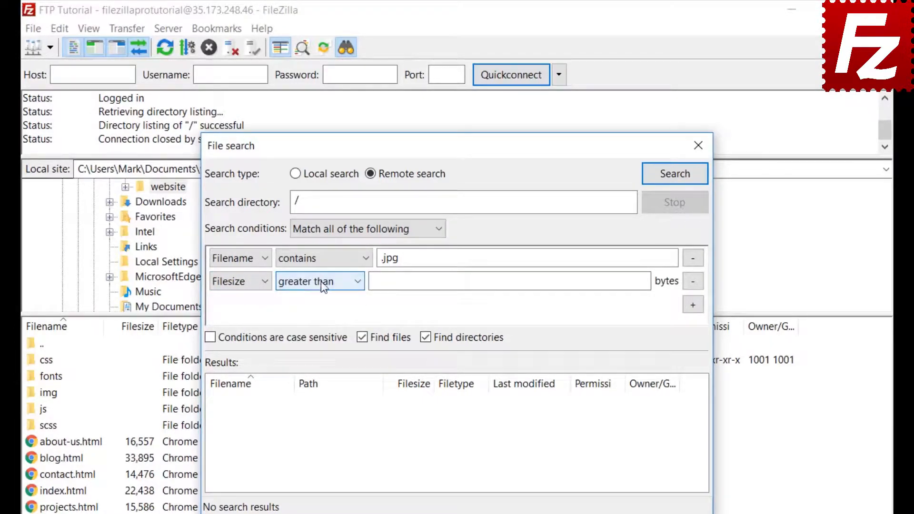
left_click(379, 282)
type("50")
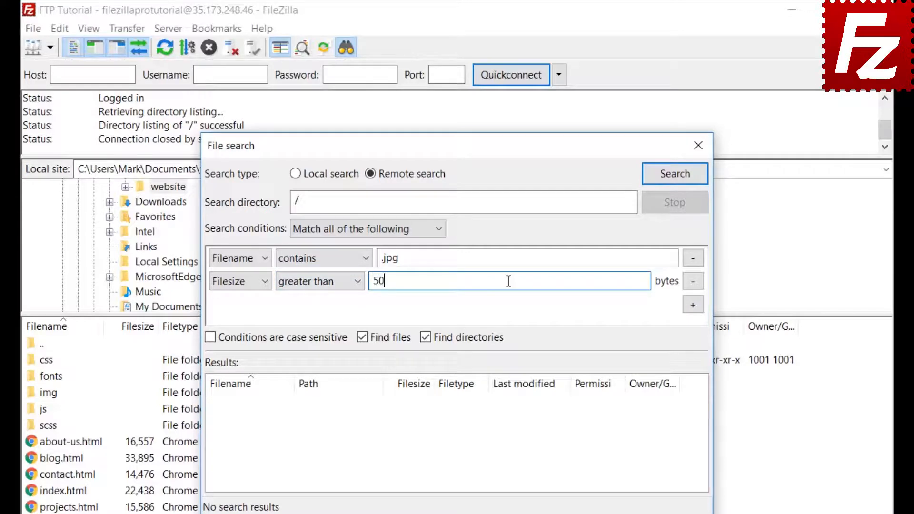
type("0000")
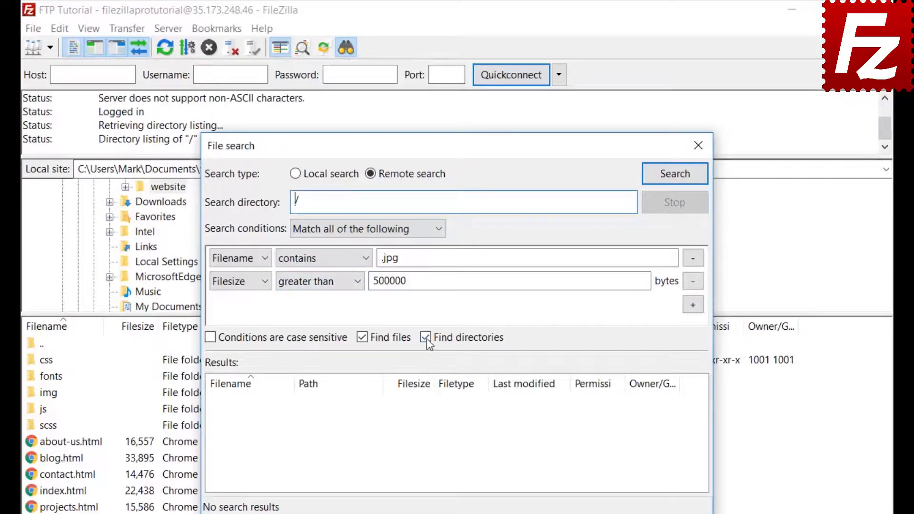
left_click(425, 337)
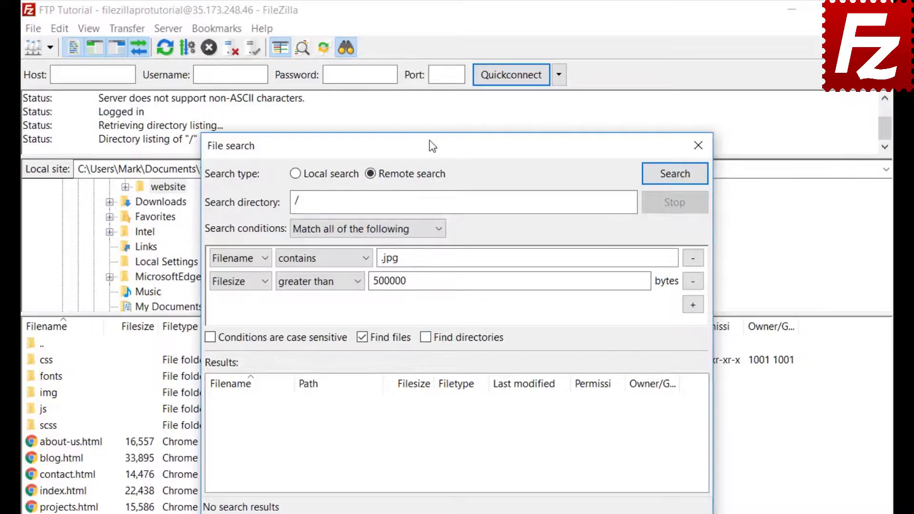
left_click_drag(460, 146, 600, 142)
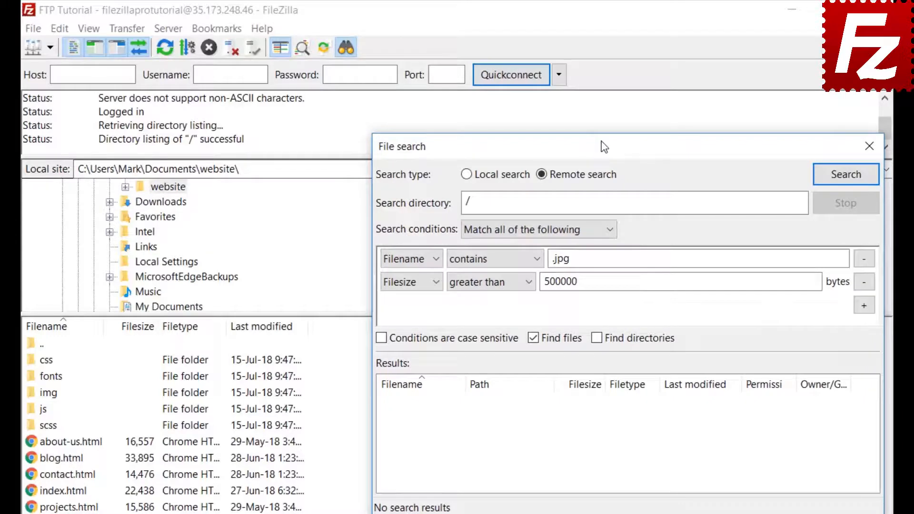
Run the search and queue the found feature-bg.jpg using Download with 'Add files to queue only'
left_click(845, 175)
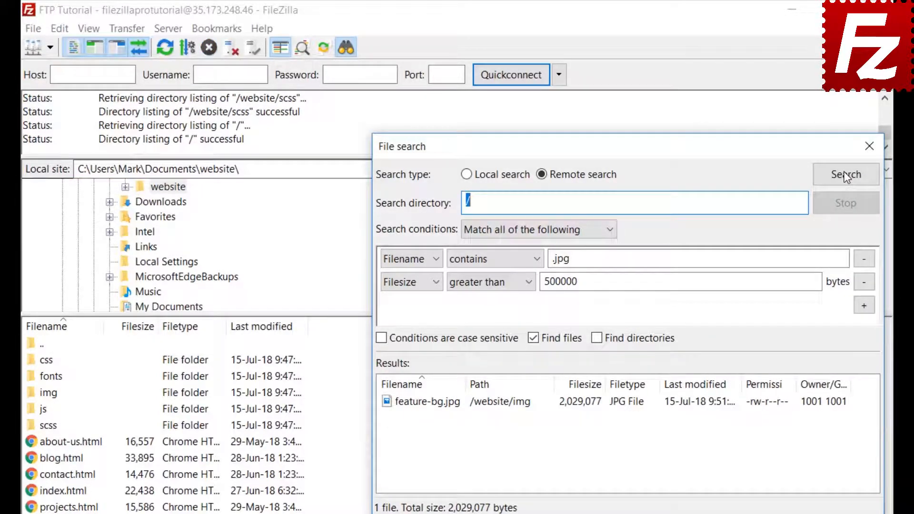
right_click(457, 407)
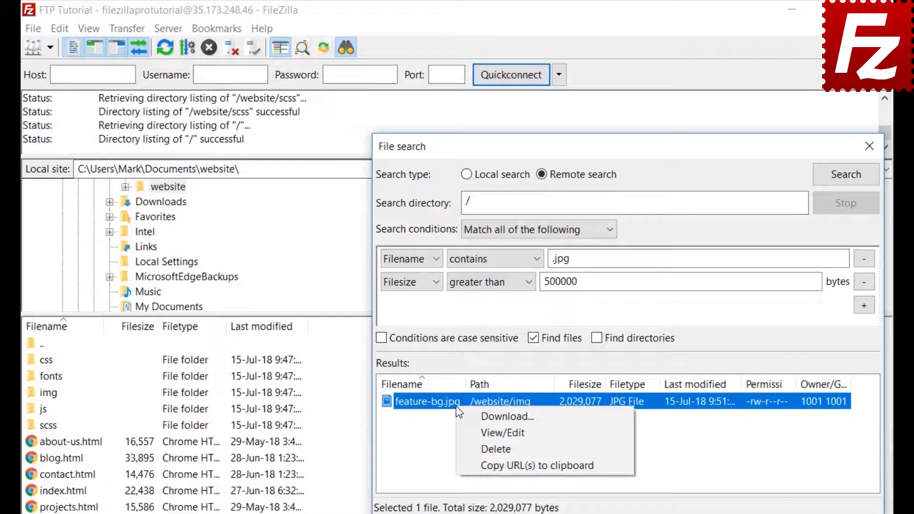
left_click(466, 416)
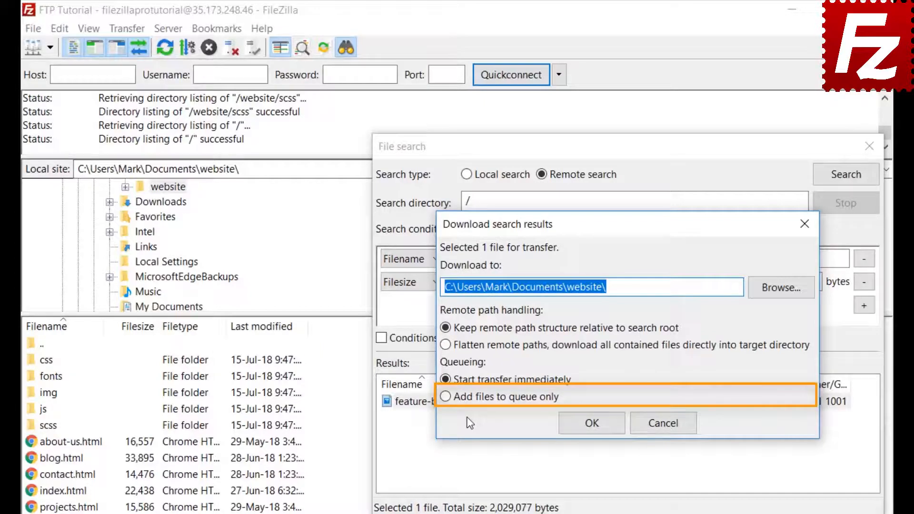
left_click(445, 398)
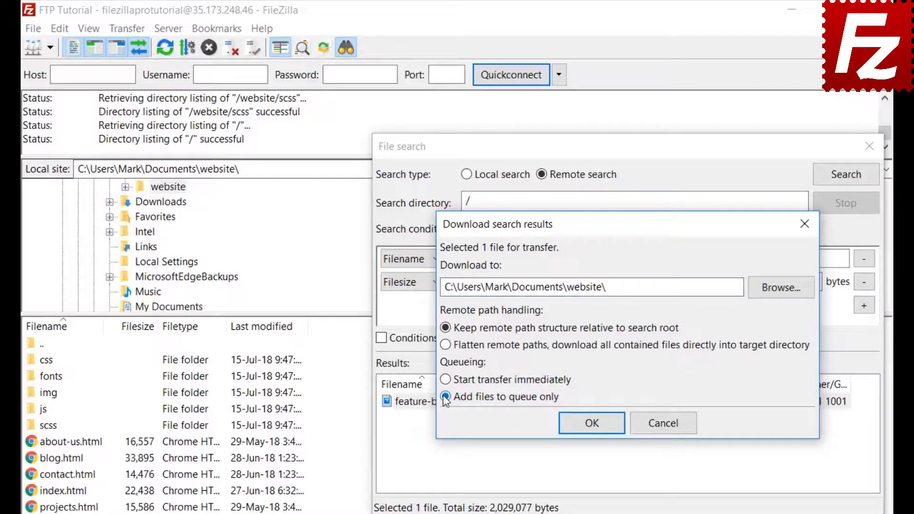
left_click(595, 426)
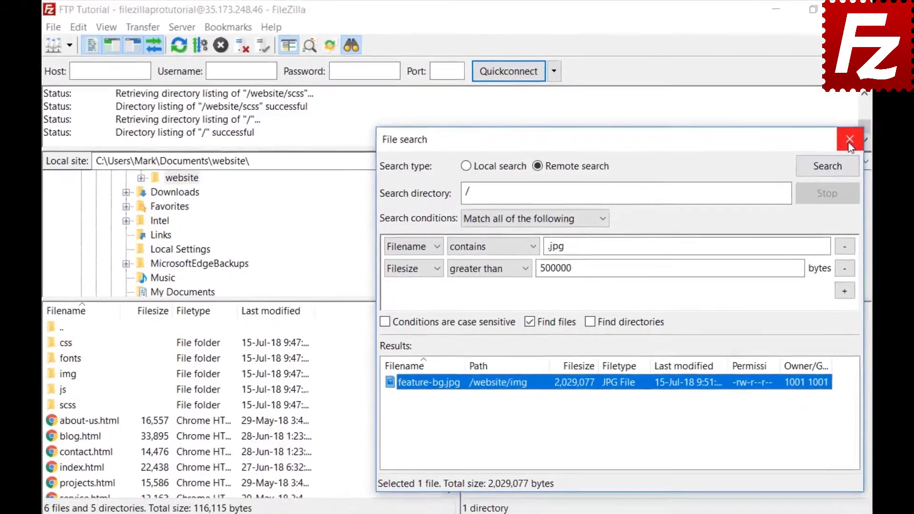
left_click(869, 146)
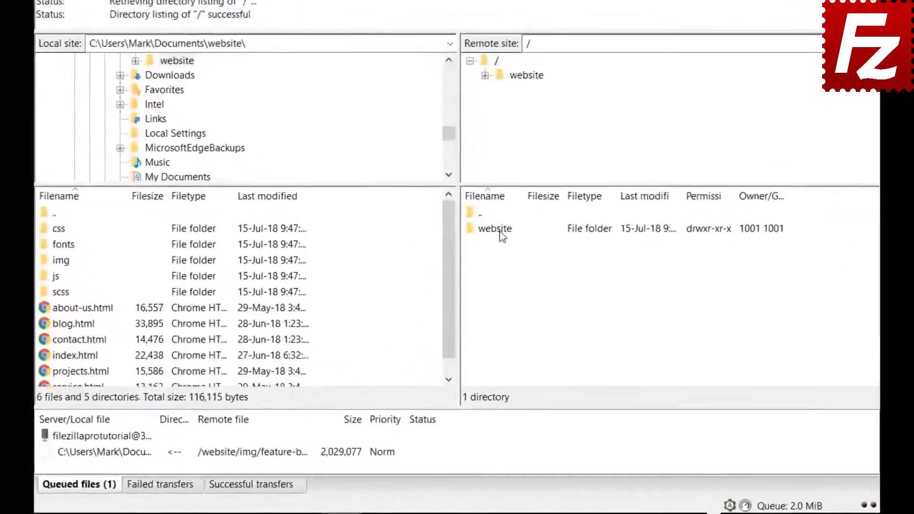
Open the server's /website/css folder and step through its files starting at bootstrap.css
double_click(481, 286)
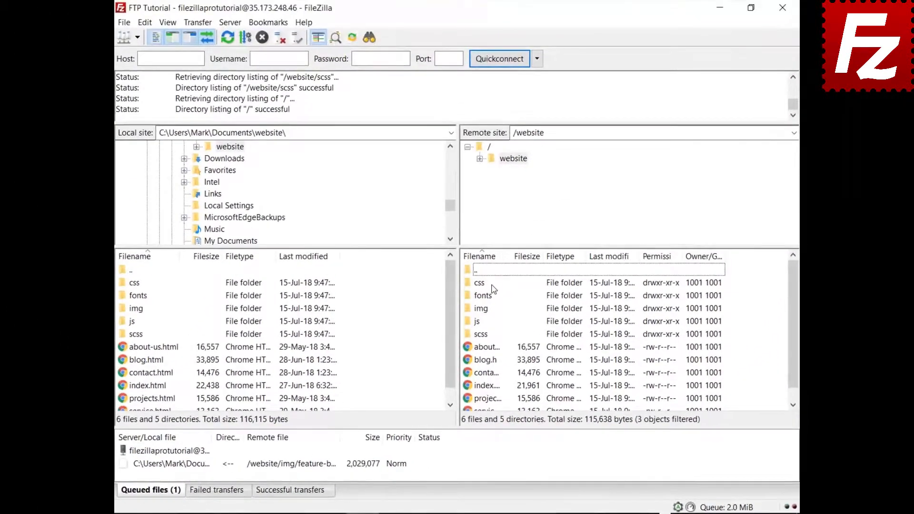
double_click(478, 282)
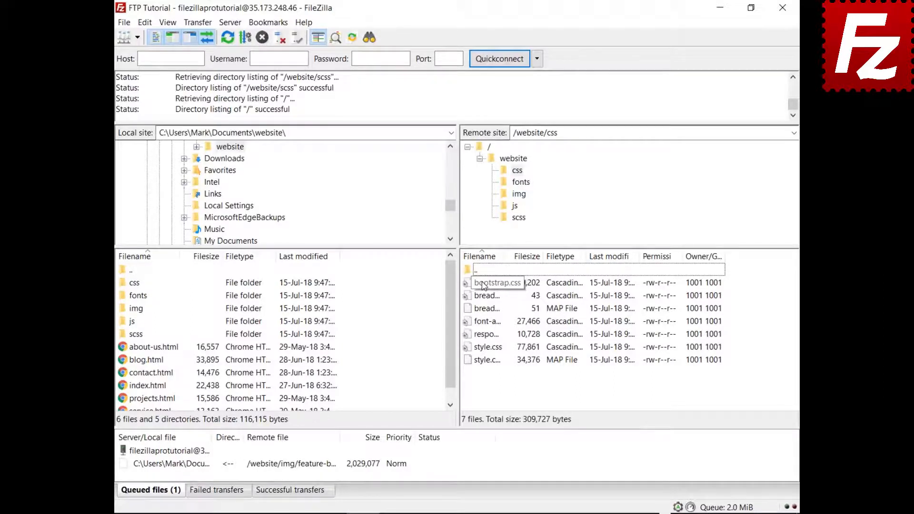
left_click(483, 285)
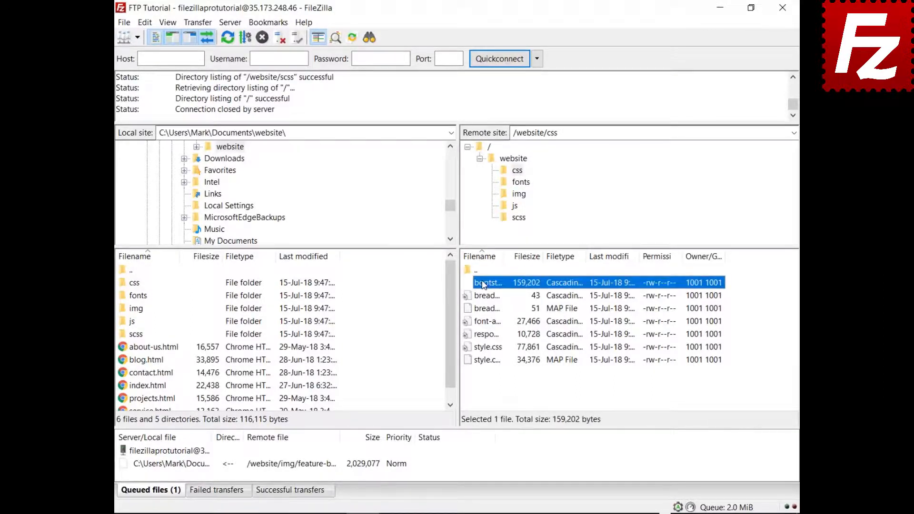
key("Down")
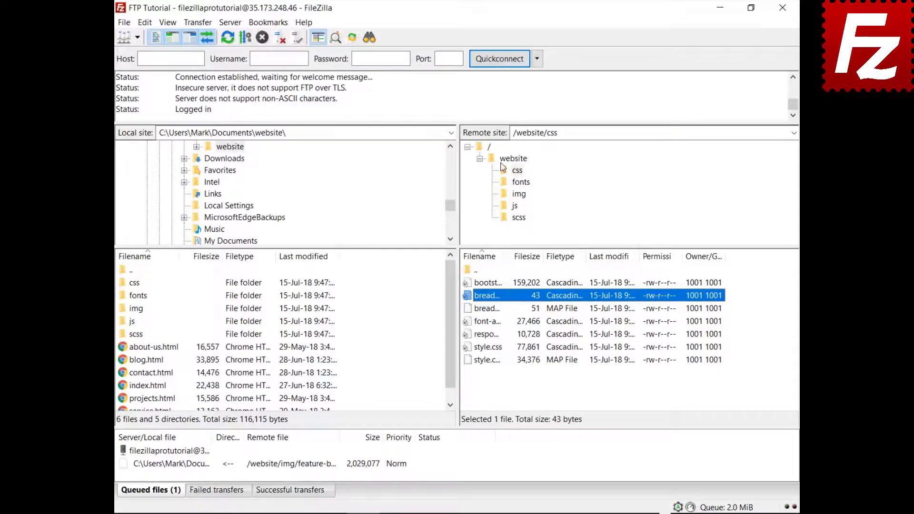
key("ctrl+f")
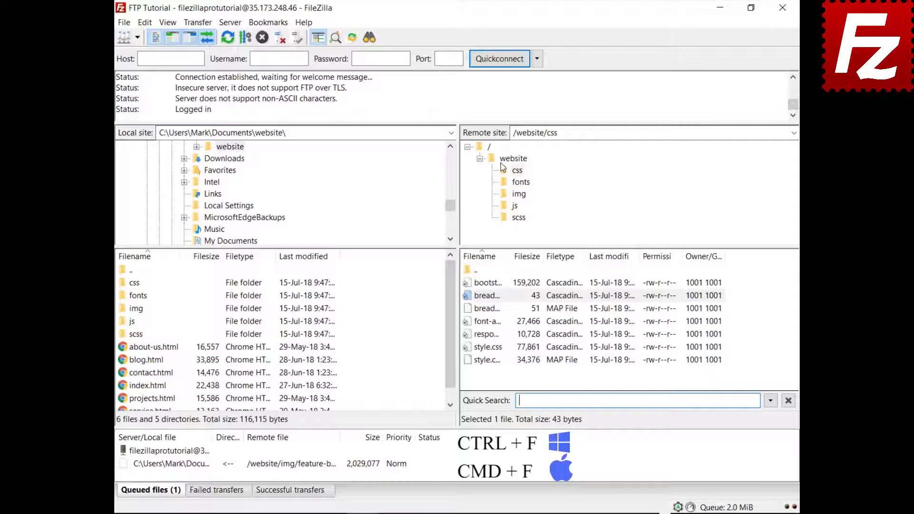
Quick-filter the css listing on 'style' and turn on Invert Filter
type("style")
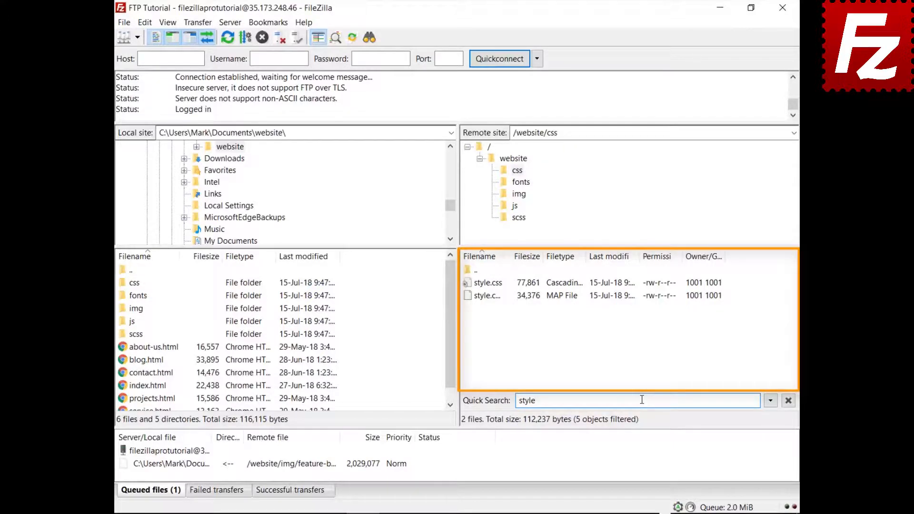
left_click(770, 401)
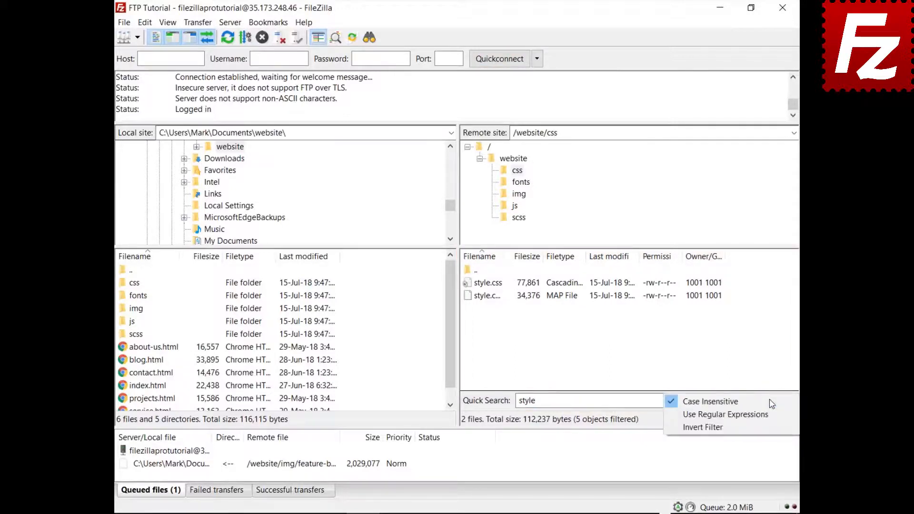
left_click(766, 427)
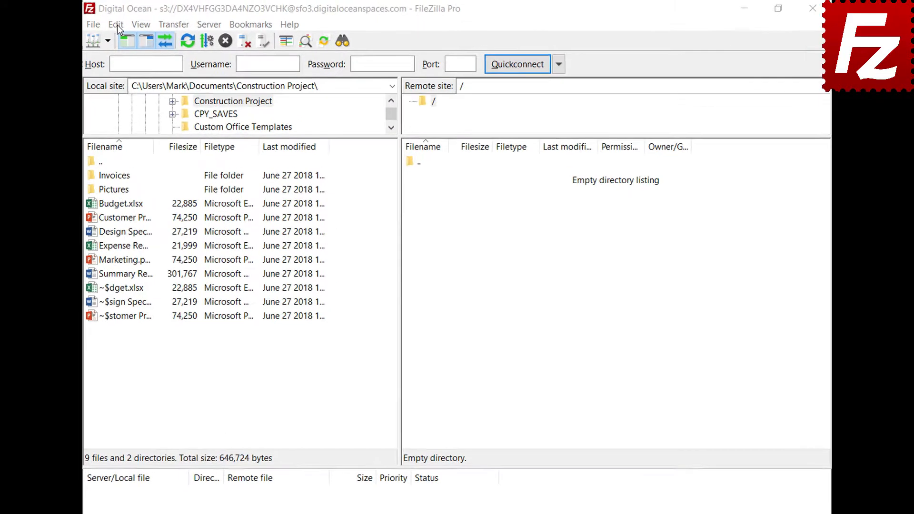
Go to Edit > Settings and select the Transfers > FTP: File Types page
left_click(101, 25)
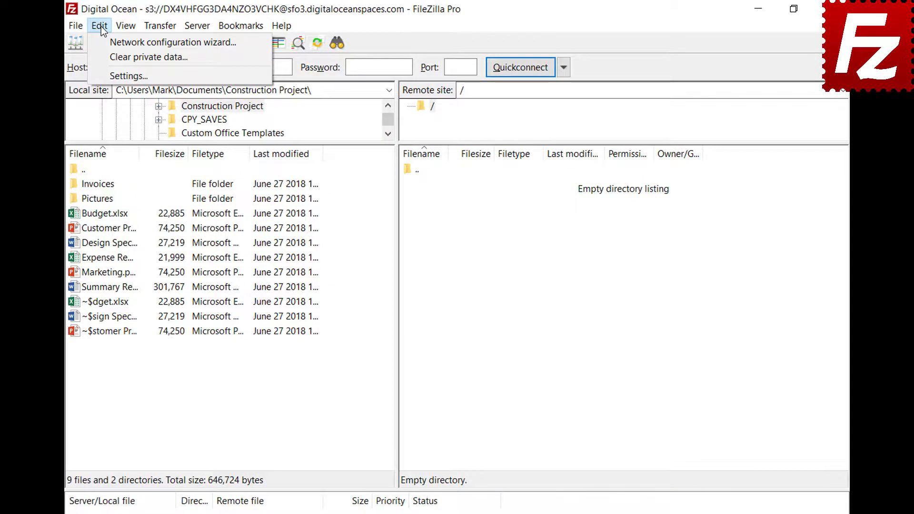
left_click(107, 76)
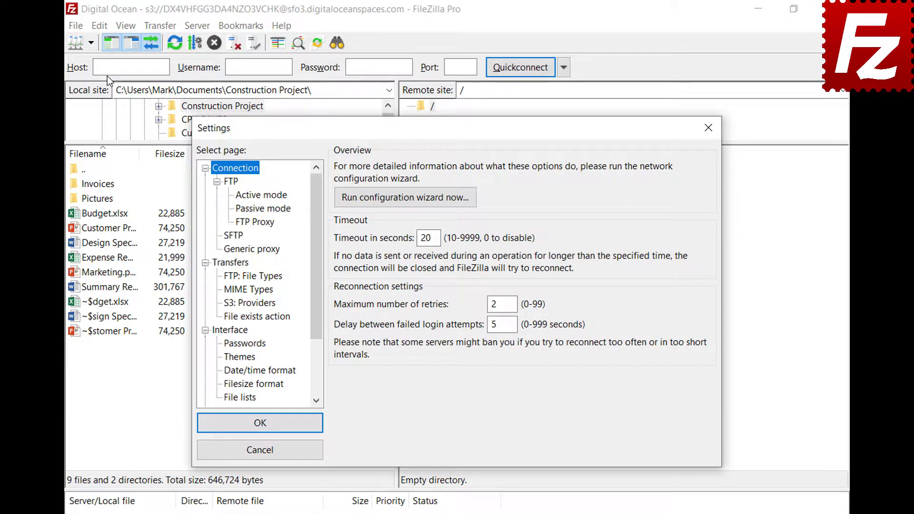
left_click(225, 277)
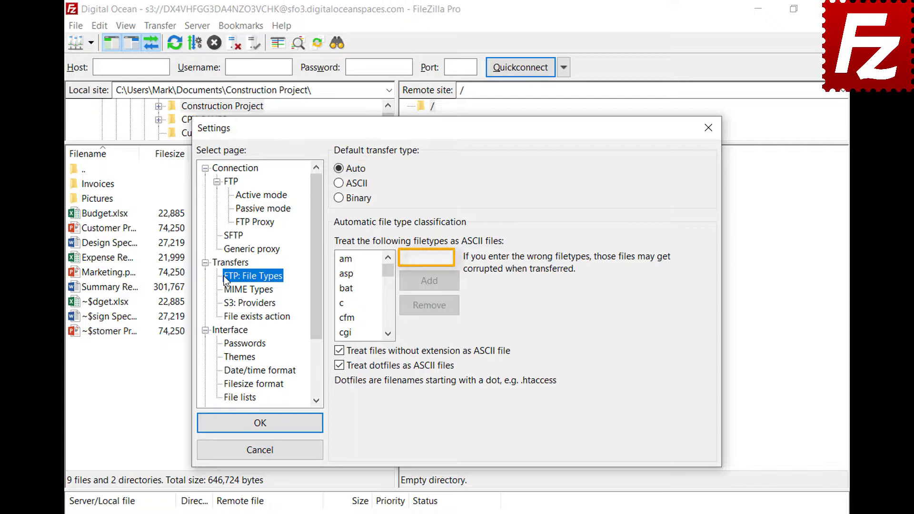
Add json to the ASCII filetypes list, confirm it is listed, and save the settings
left_click(449, 258)
type("json")
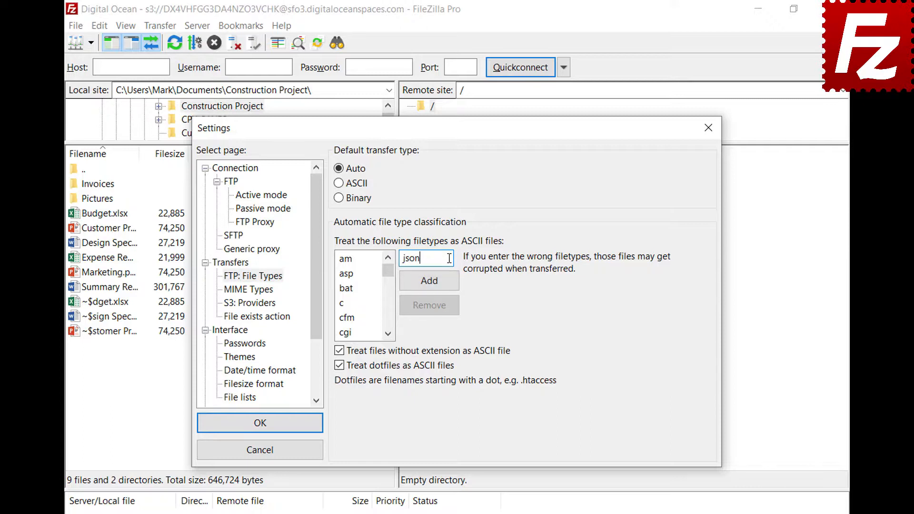
left_click(429, 287)
left_click_drag(387, 274, 389, 296)
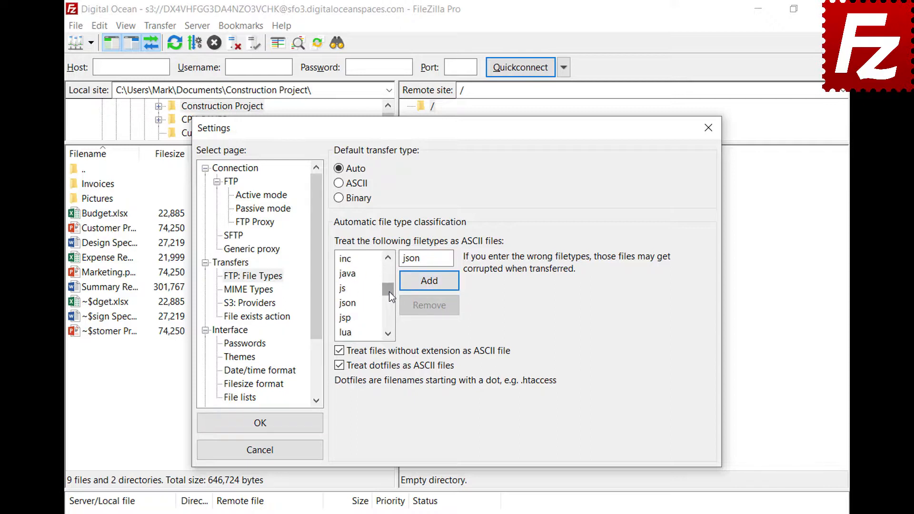
left_click(357, 307)
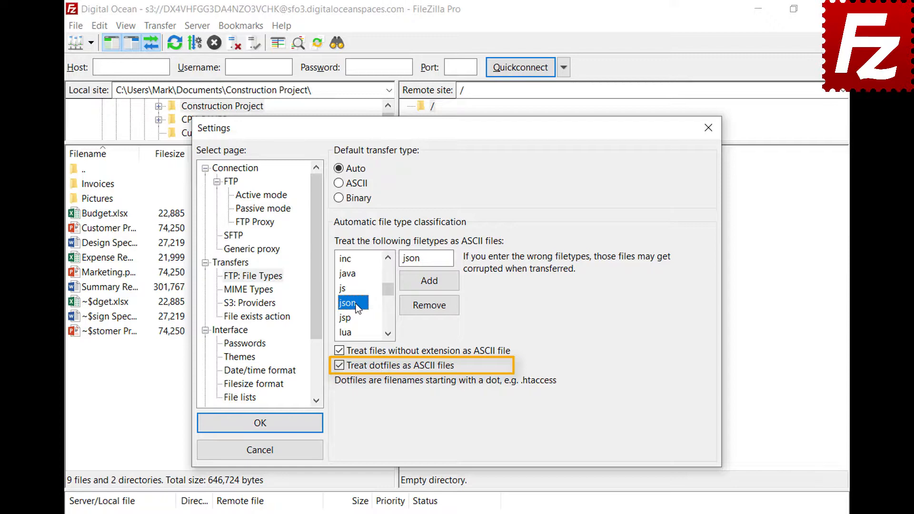
left_click(259, 430)
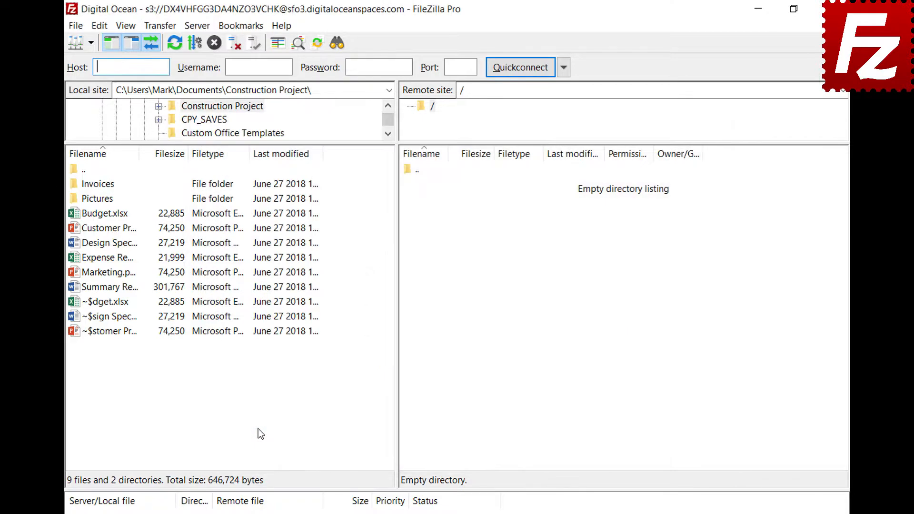
Connect to the saved FTP site in a new tab and review the Auto/ASCII/Binary transfer types
left_click(91, 44)
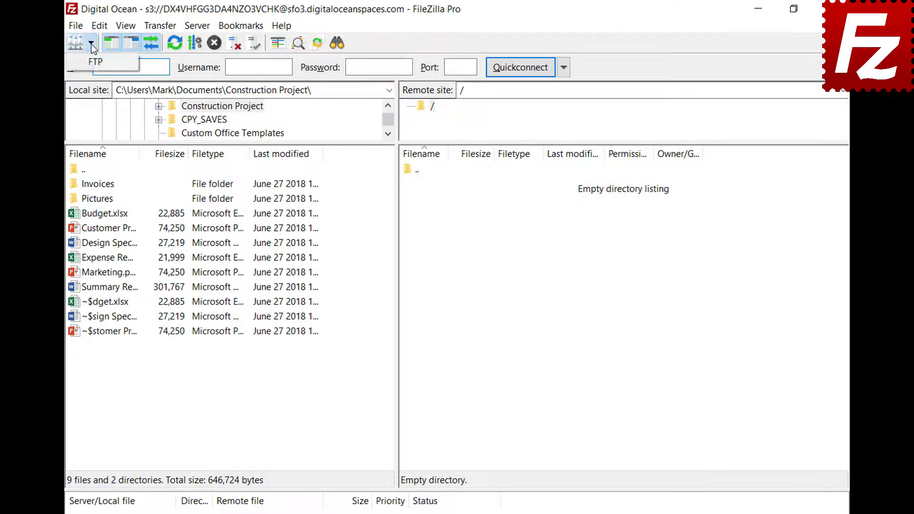
left_click(91, 61)
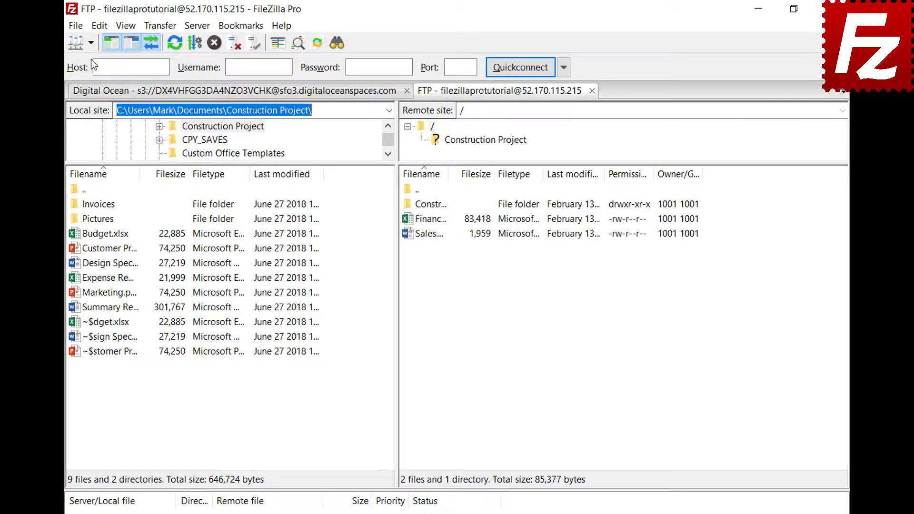
left_click(159, 27)
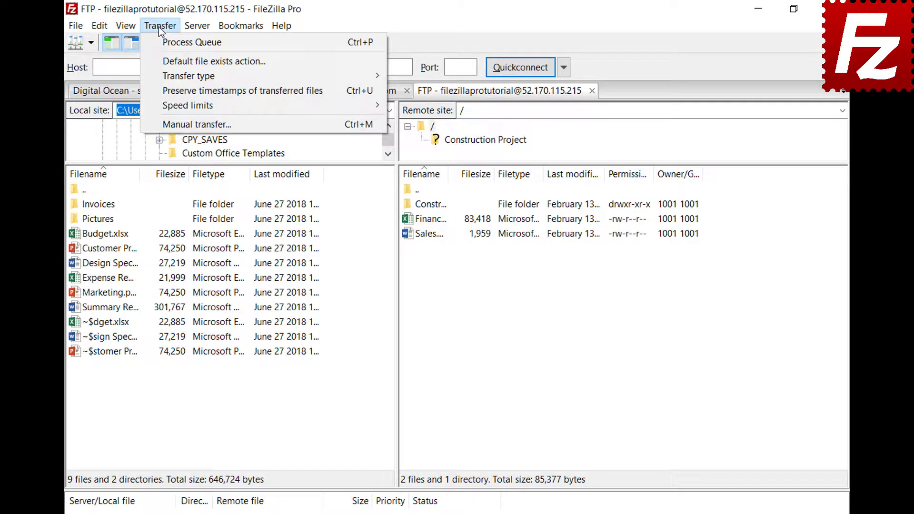
mouse_move(164, 76)
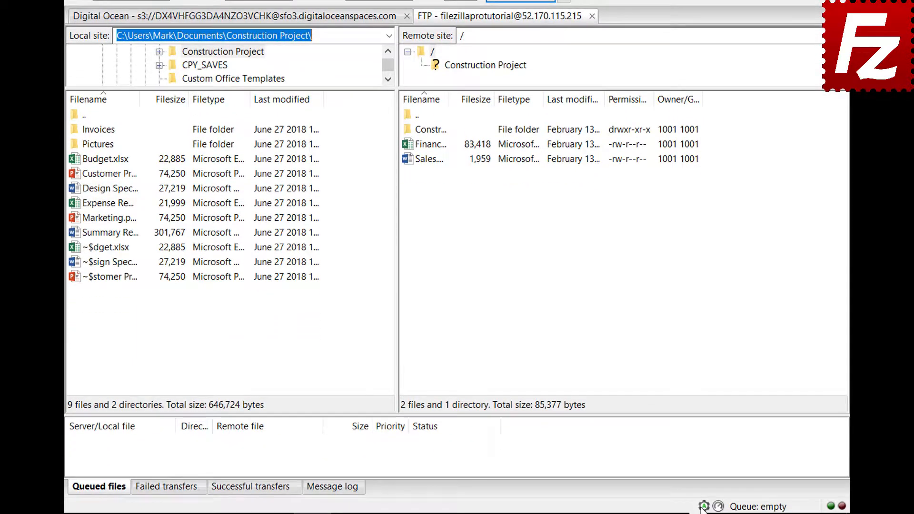
left_click(703, 507)
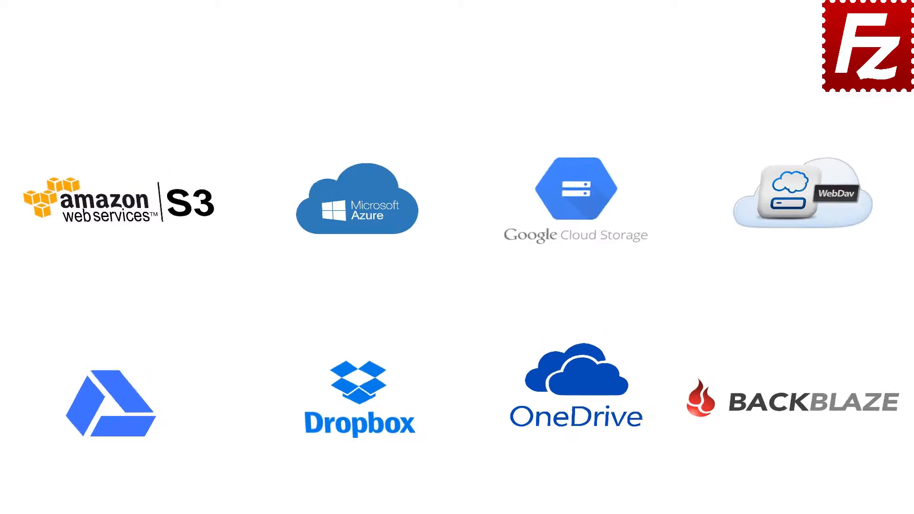
Launch FileZilla Pro, connect to FTP Tutorial, and upload Summary Report.docx to the server root
double_click(145, 99)
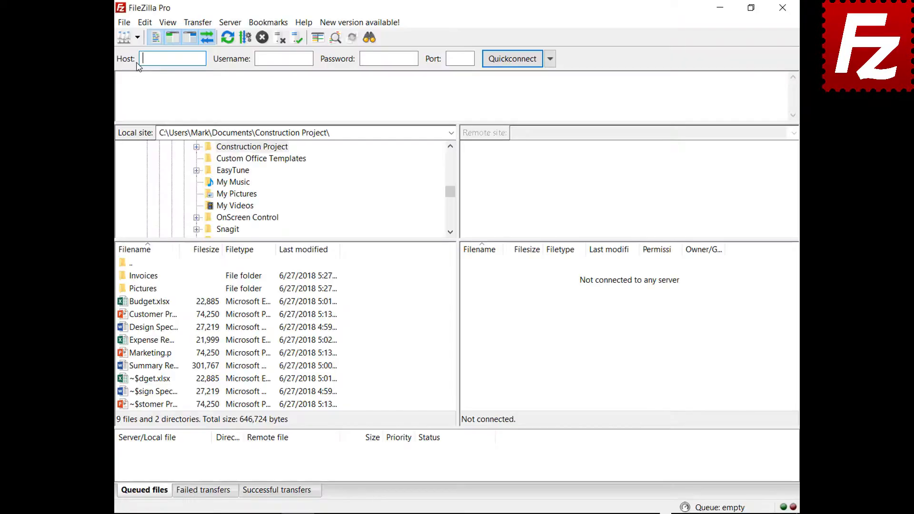
left_click(137, 39)
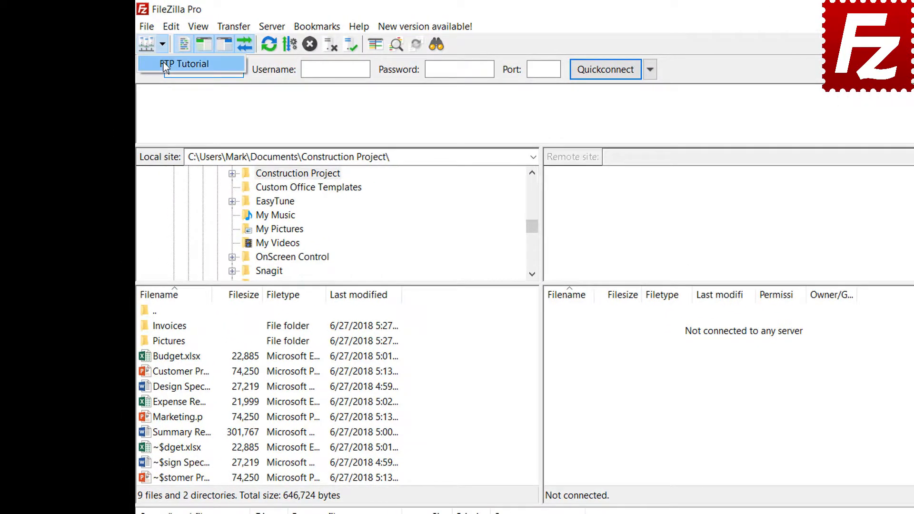
left_click(166, 63)
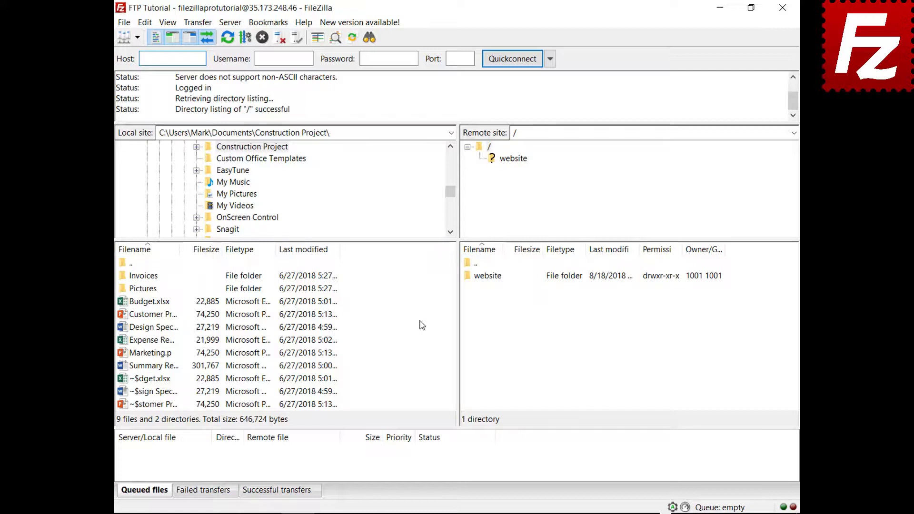
right_click(153, 368)
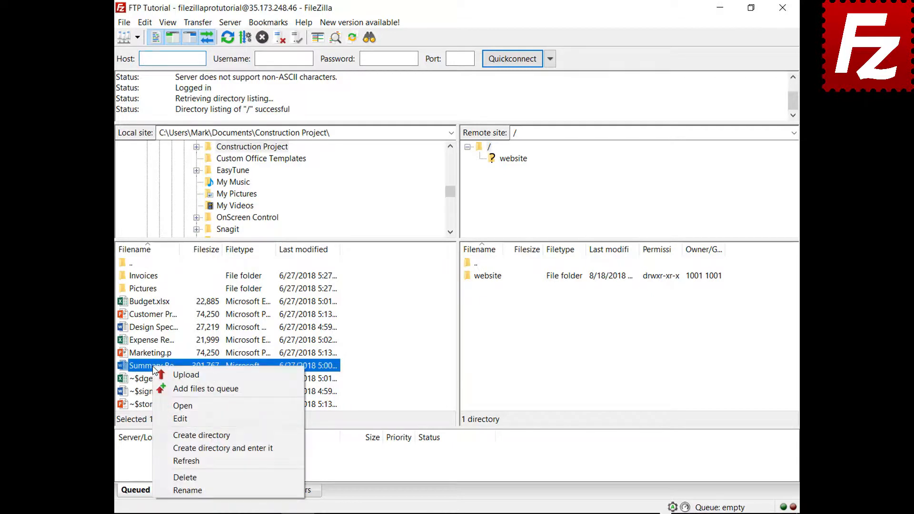
left_click(173, 376)
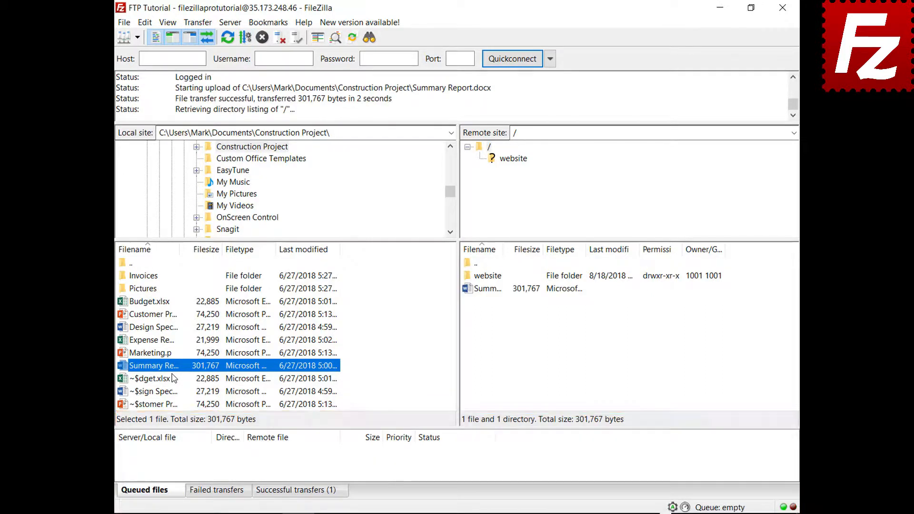
Queue Budget.xlsx and the Invoices folder, then process the queue to upload them
right_click(153, 301)
left_click(170, 324)
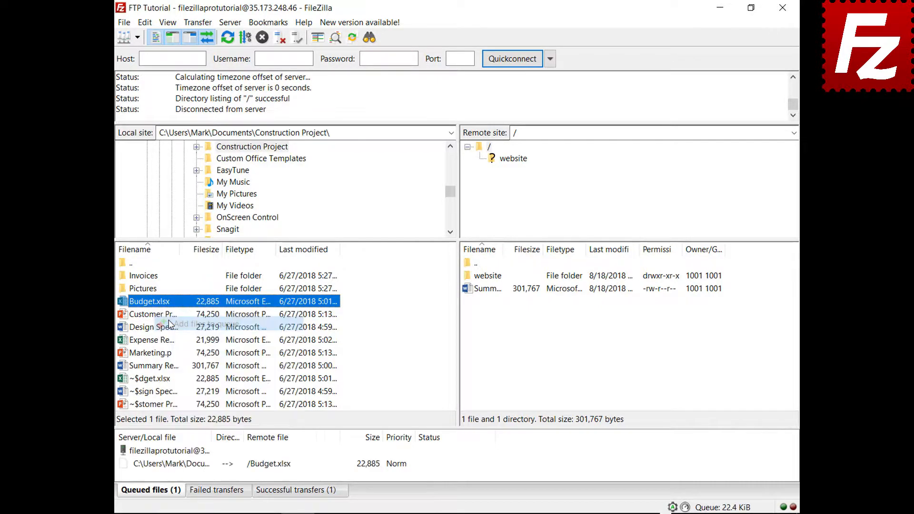
right_click(151, 276)
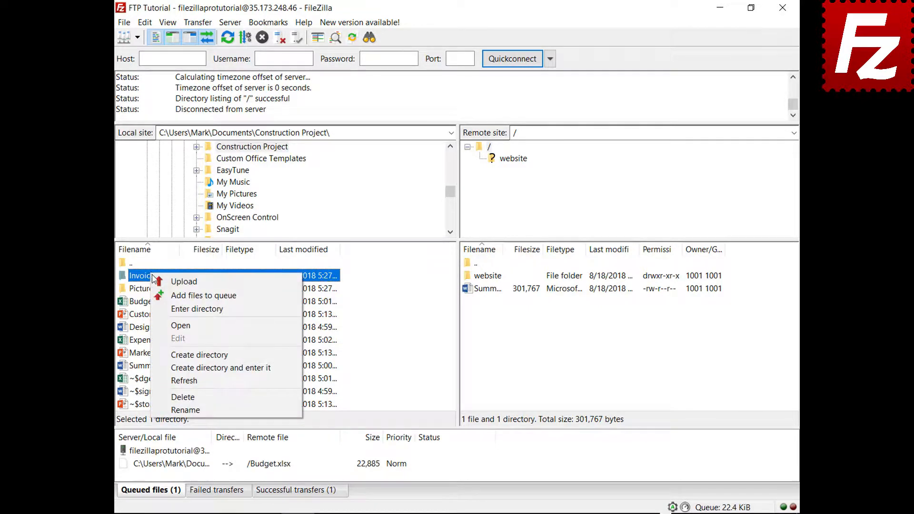
left_click(161, 295)
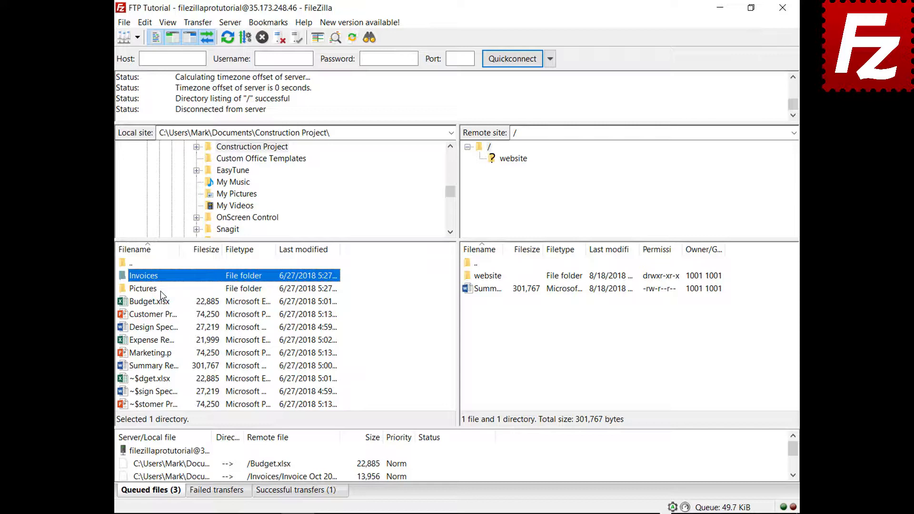
right_click(174, 452)
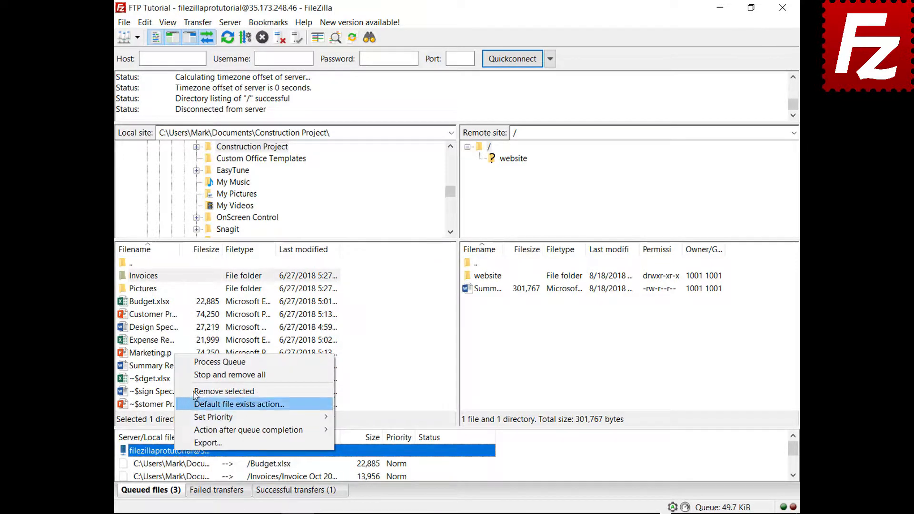
left_click(197, 365)
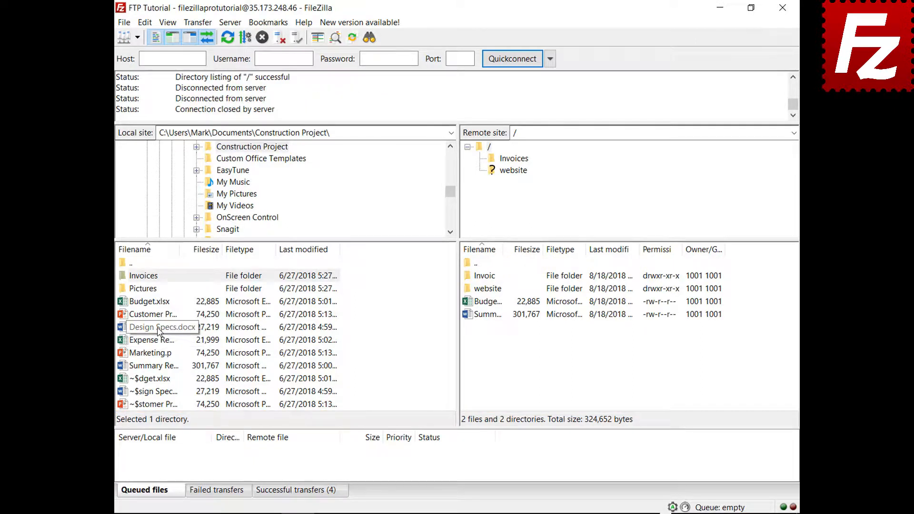
Add Design Specs.docx and Expense Report.xlsx to the transfer queue
right_click(158, 329)
left_click(175, 348)
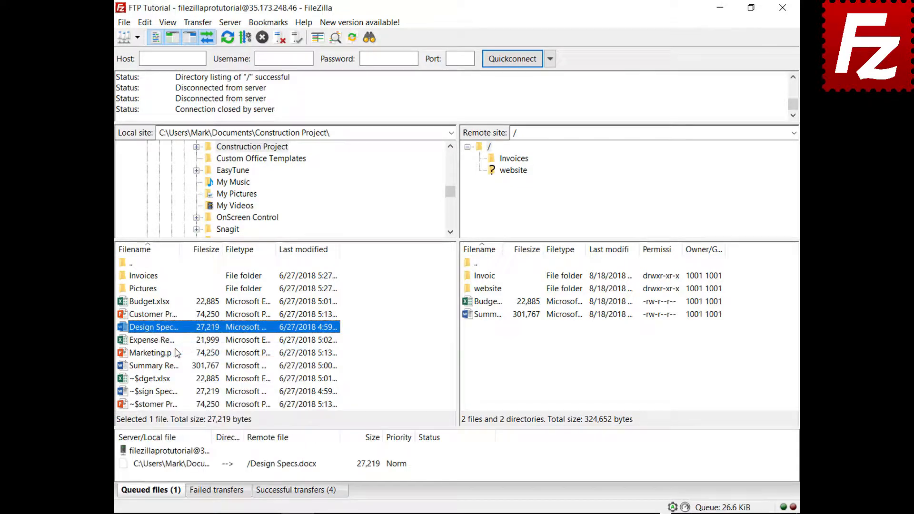
right_click(164, 341)
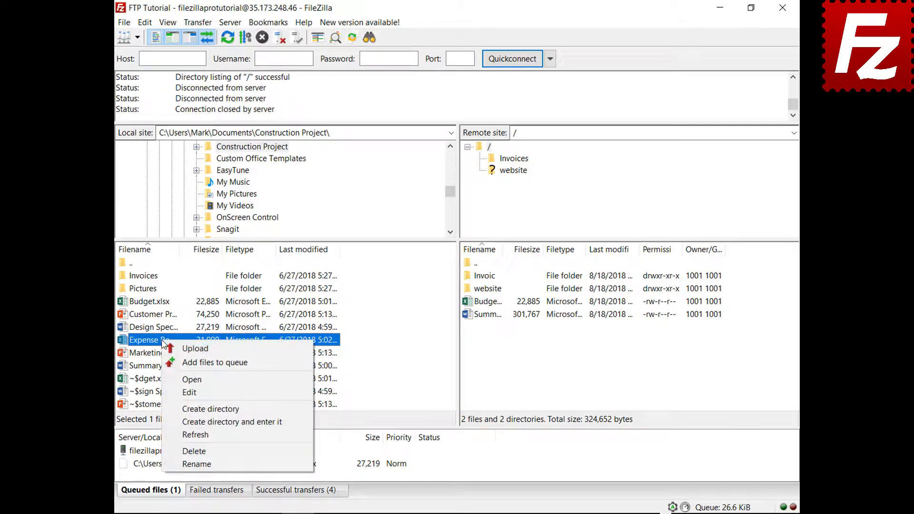
left_click(177, 362)
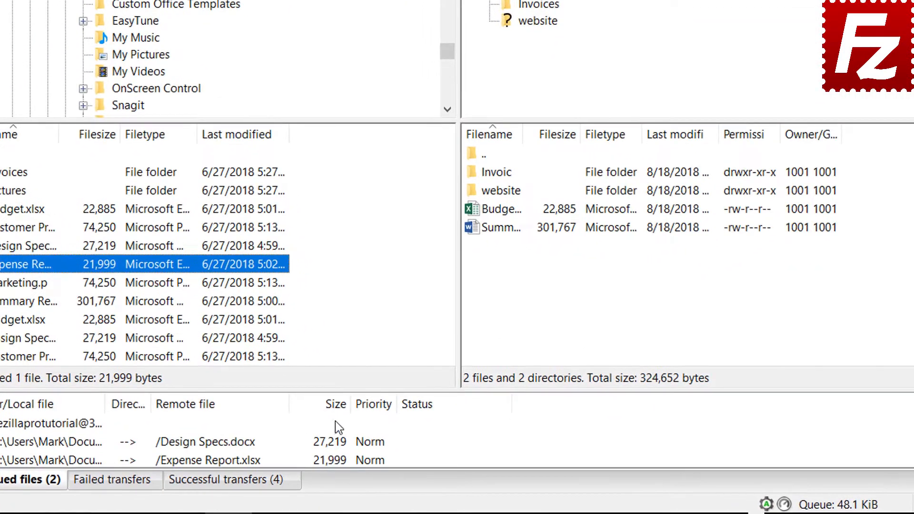
Sort the queue by size, give Expense Report Highest priority, and process the queue
left_click(344, 413)
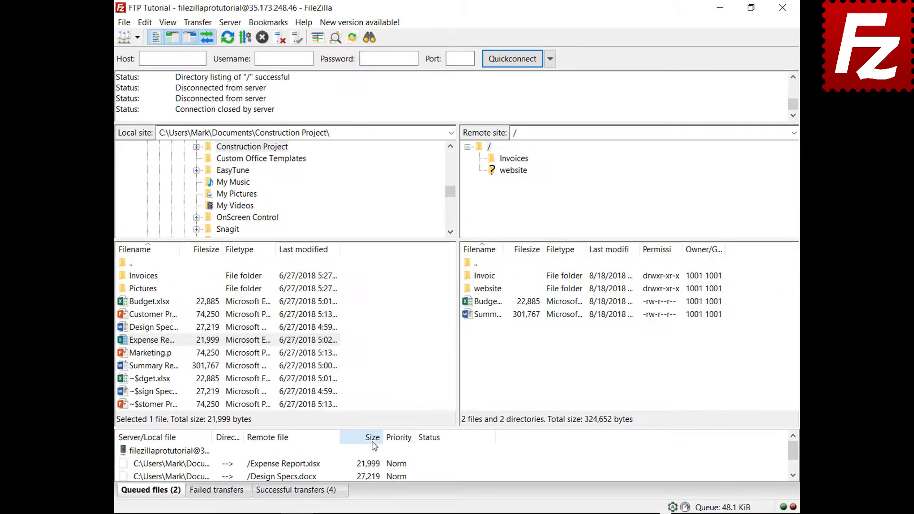
left_click(160, 457)
right_click(207, 467)
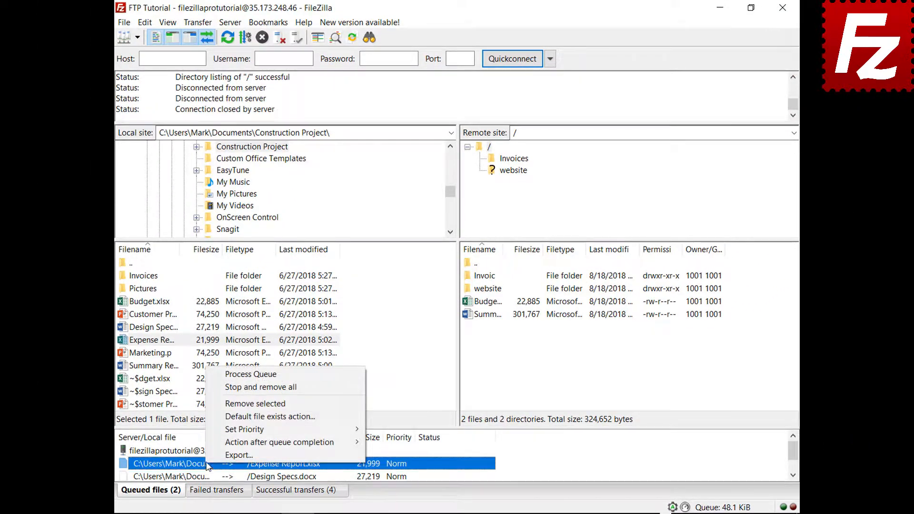
mouse_move(234, 431)
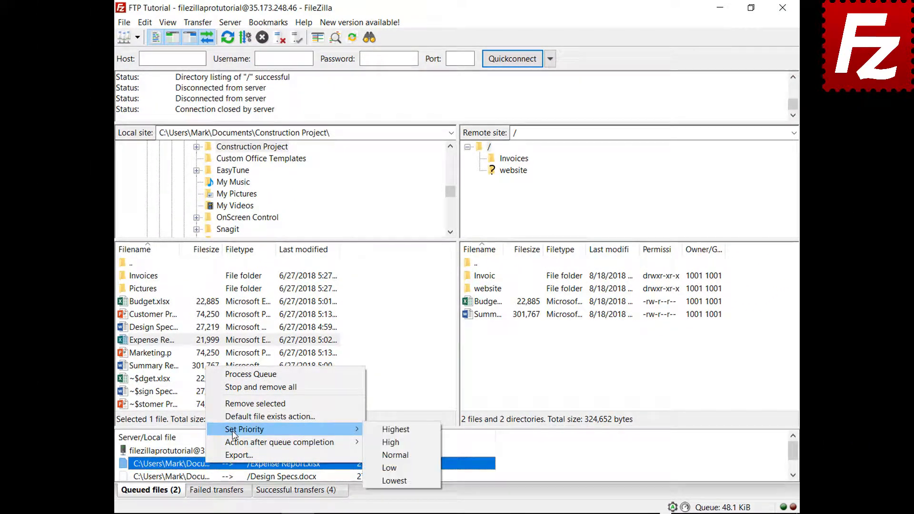
left_click(389, 430)
right_click(190, 451)
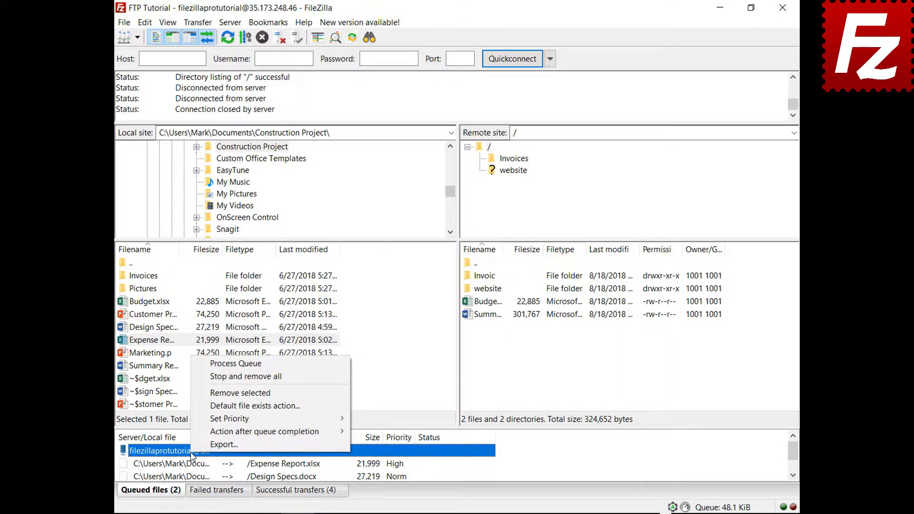
left_click(245, 365)
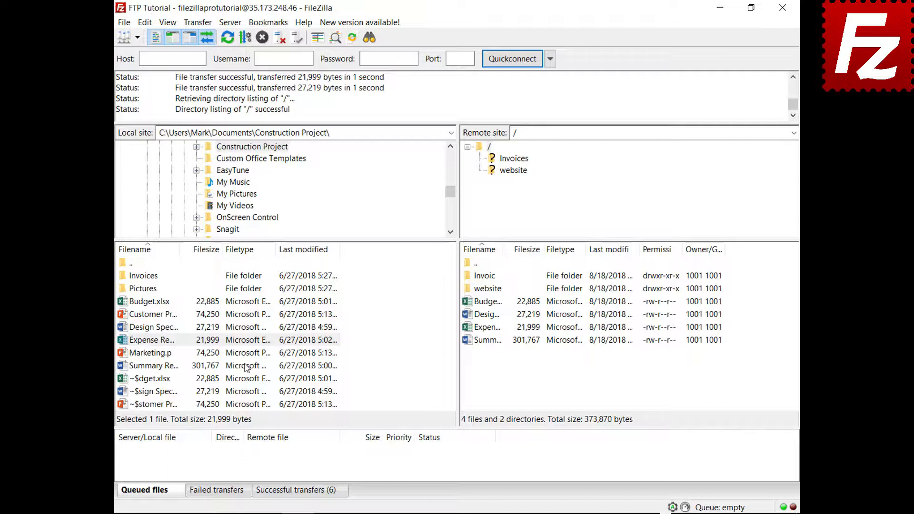
Add Budget.xlsx from the local files to the transfer queue
left_click(174, 301)
right_click(174, 302)
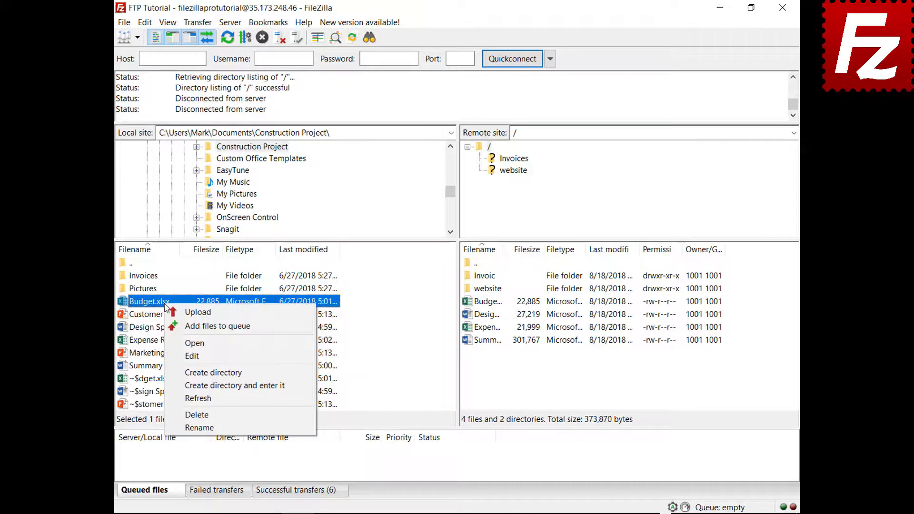
left_click(180, 328)
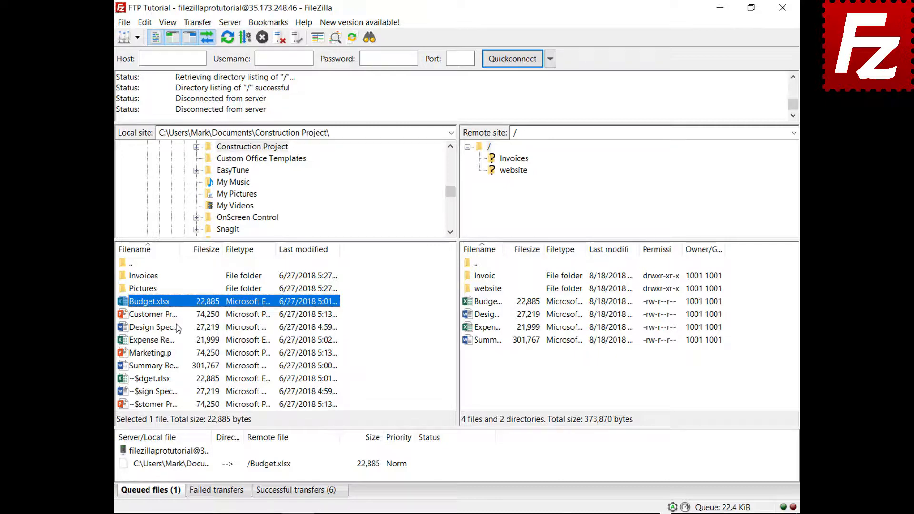
Review the file exists action settings in the program settings without changing anything
left_click(145, 23)
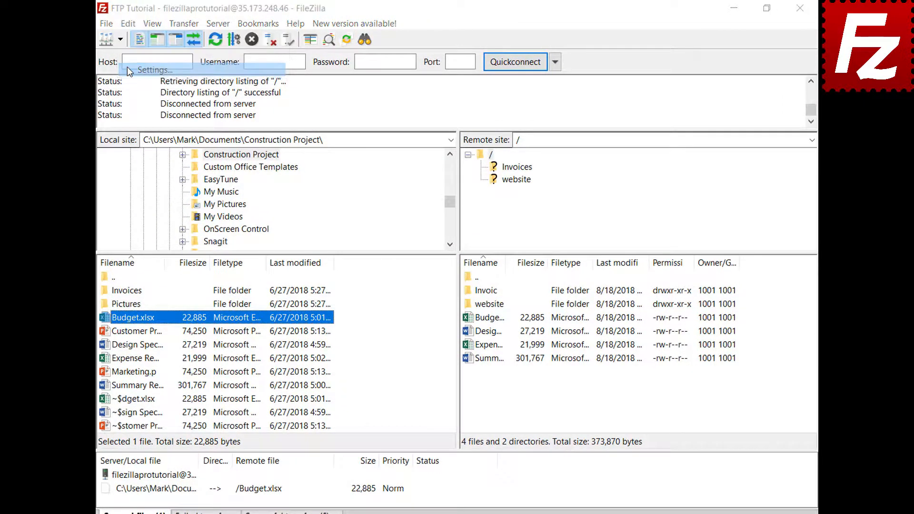
left_click(127, 68)
left_click(286, 292)
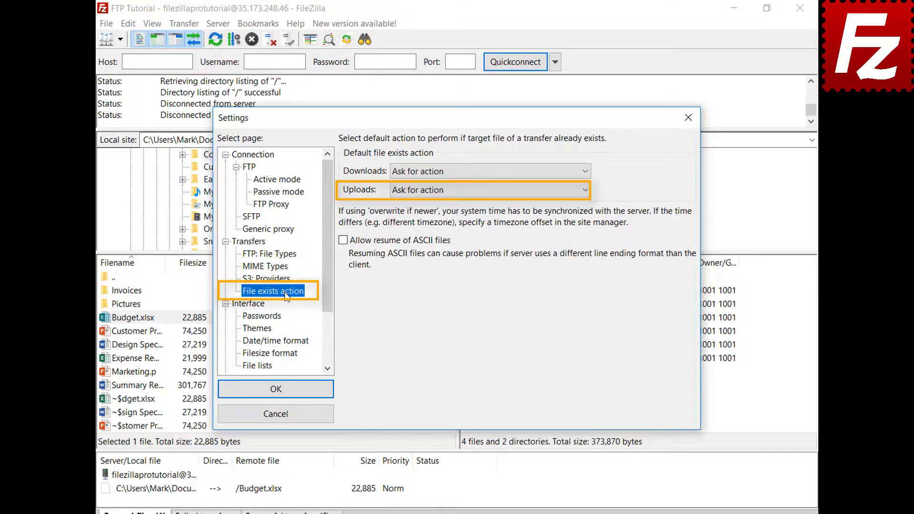
left_click(288, 417)
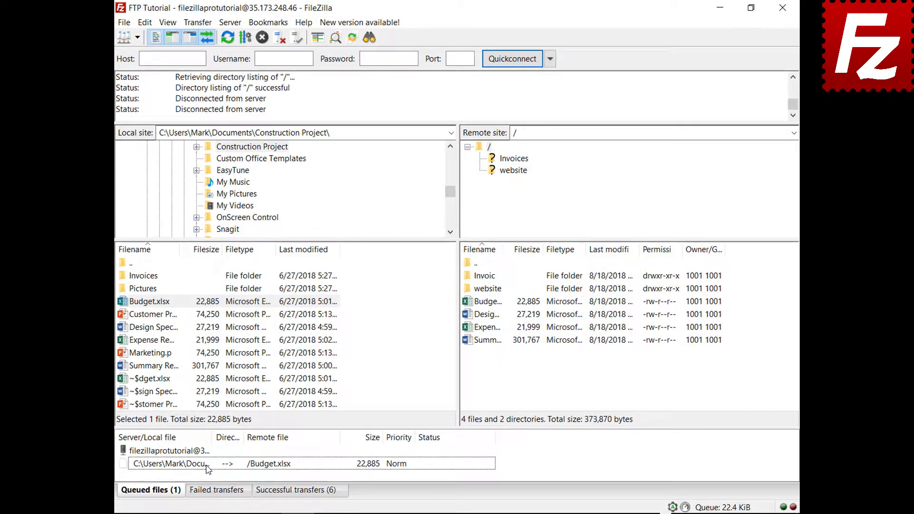
Set the queued Budget.xlsx entry's upload file exists action to Overwrite file
right_click(208, 469)
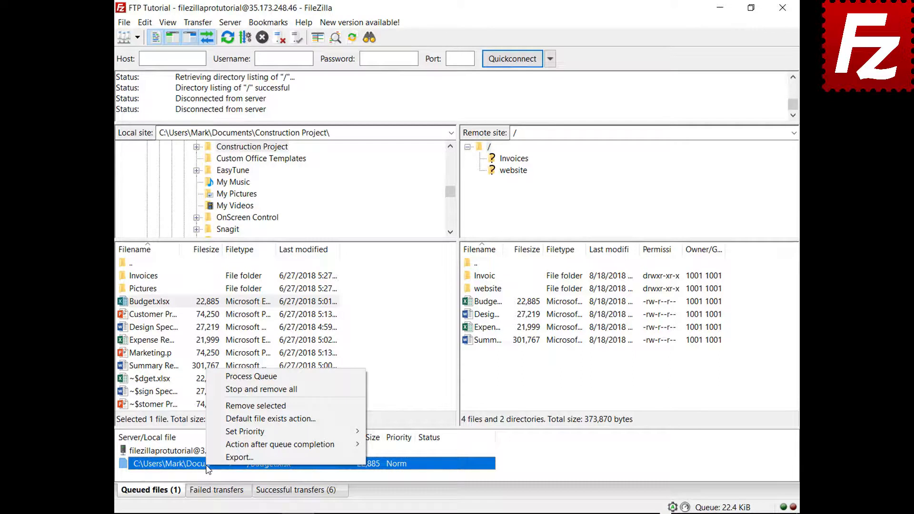
left_click(270, 418)
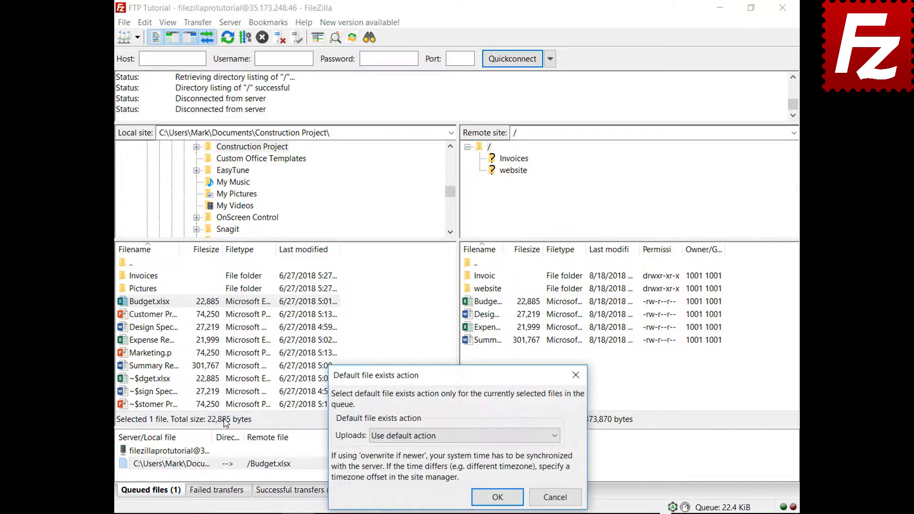
left_click(399, 437)
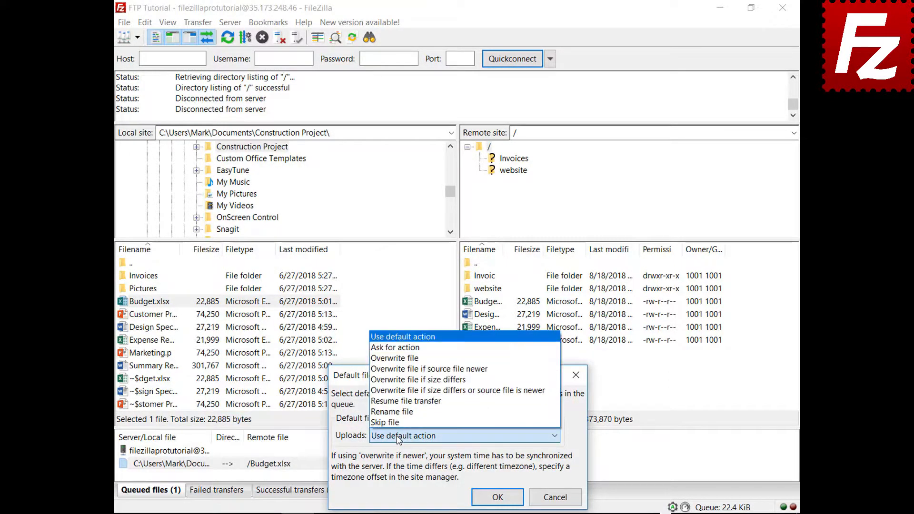
left_click(419, 358)
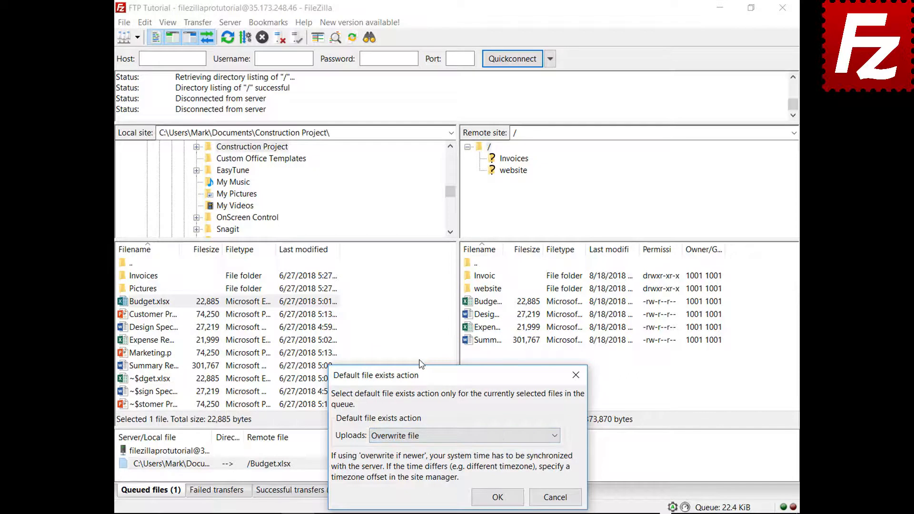
left_click(497, 495)
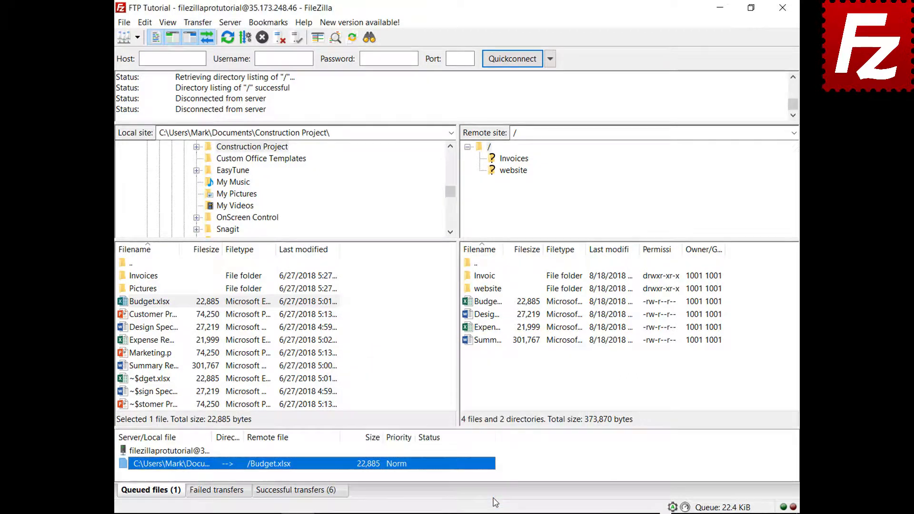
right_click(173, 452)
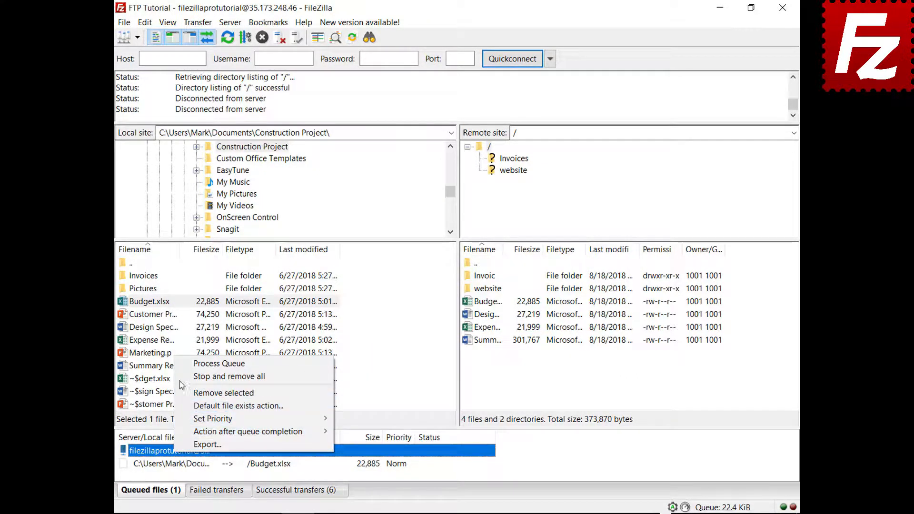
Upload the queued Budget.xlsx, then add Marketing.pptx to the transfer queue
left_click(183, 364)
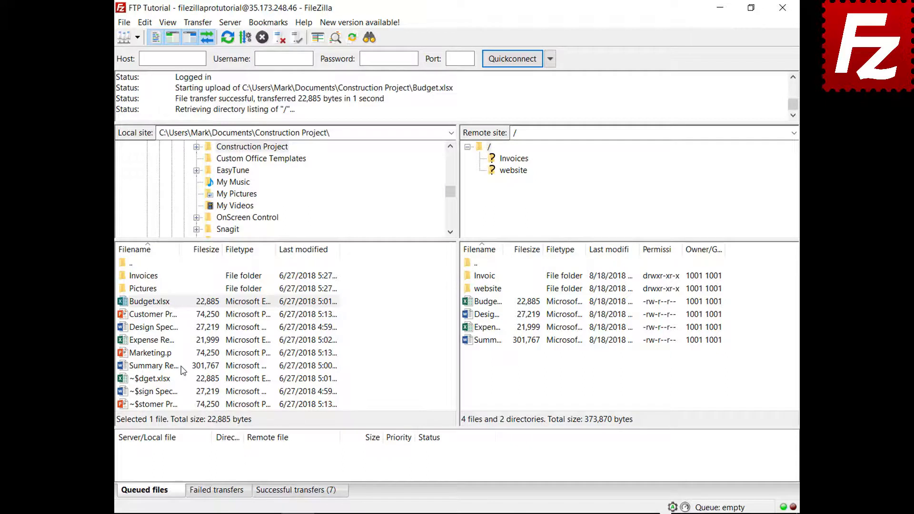
right_click(154, 354)
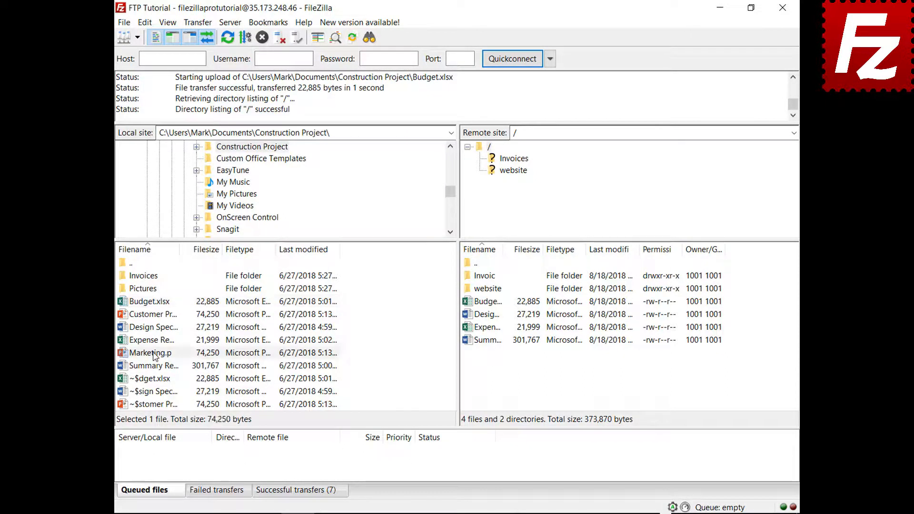
left_click(205, 374)
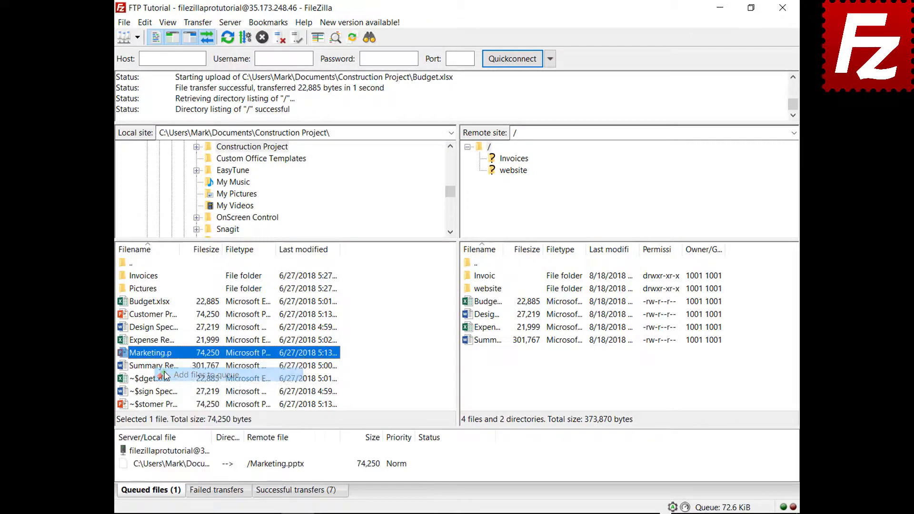
Set Close FileZilla as the action after queue completion and process the queue
right_click(181, 469)
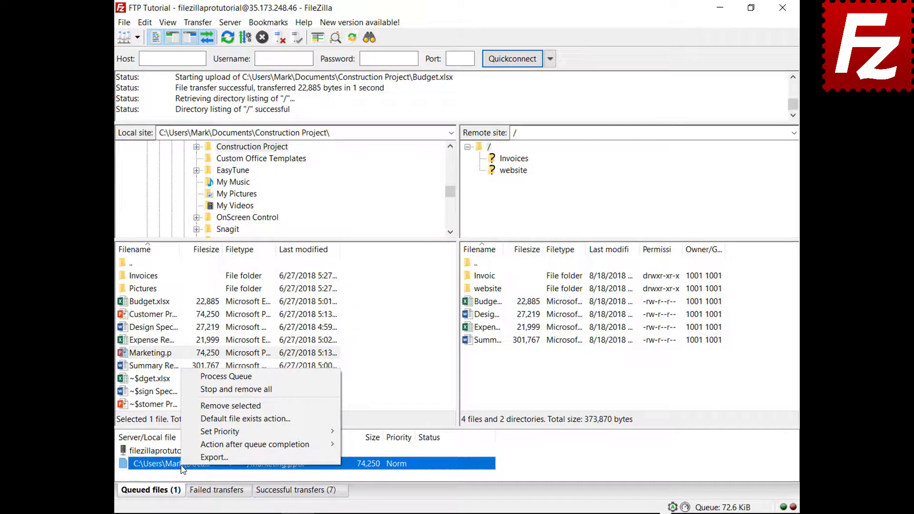
mouse_move(185, 445)
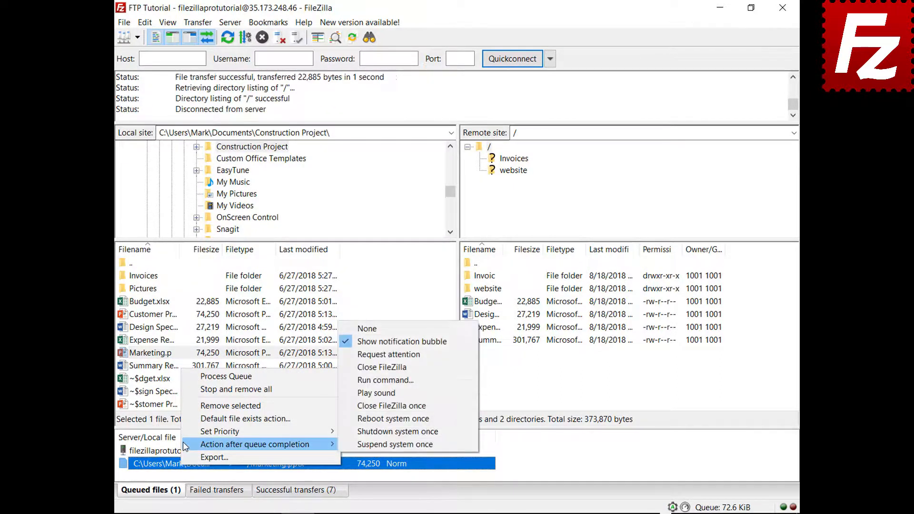
left_click(354, 367)
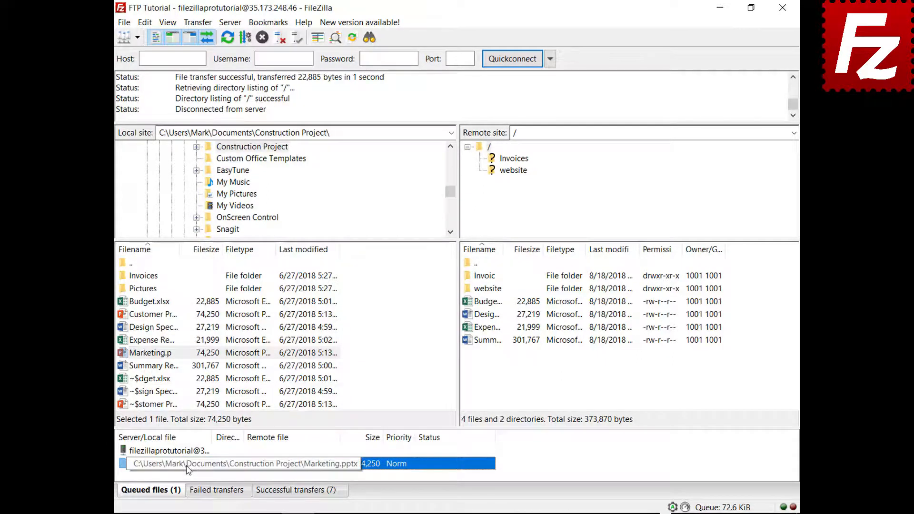
right_click(187, 452)
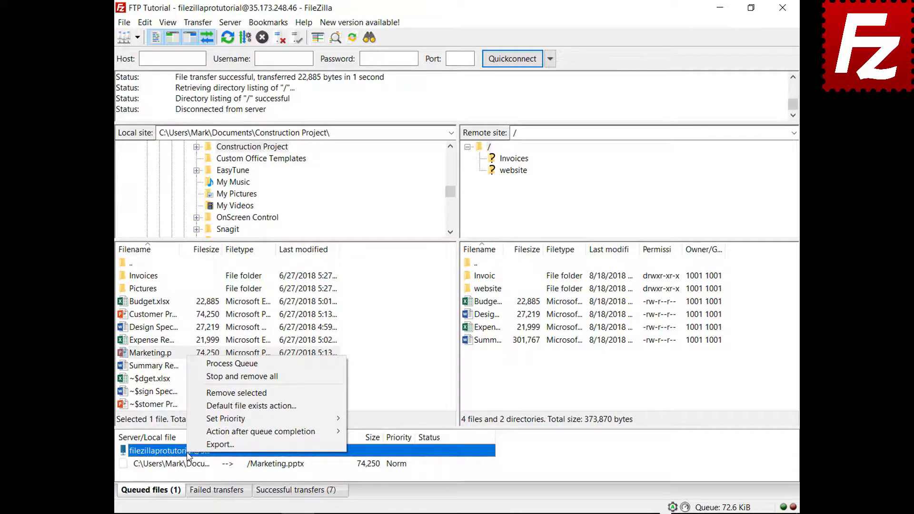
left_click(219, 364)
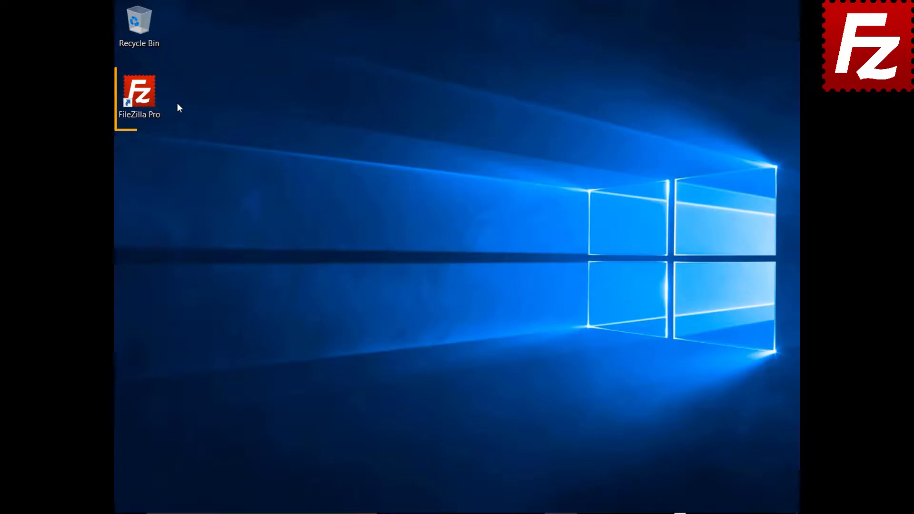
Launch FileZilla Pro, connect to FTP Tutorial, and queue the Pictures folder's files
double_click(143, 97)
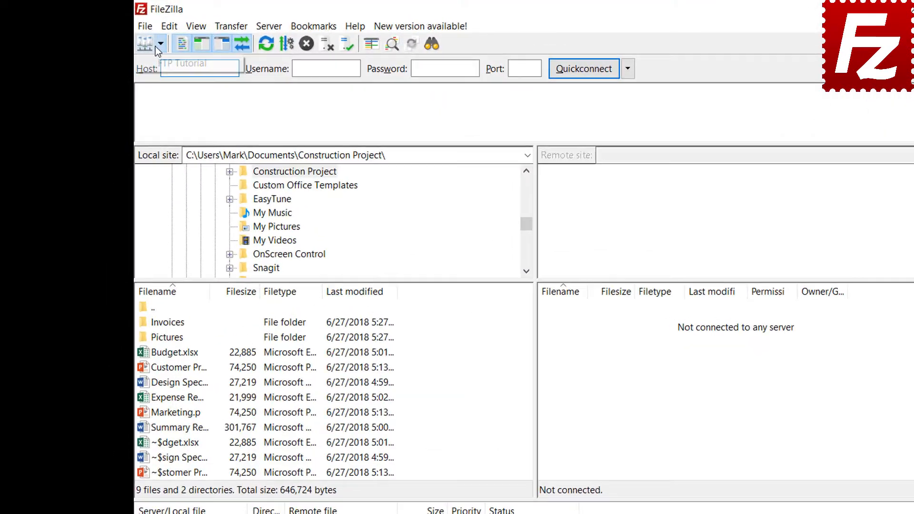
left_click(139, 38)
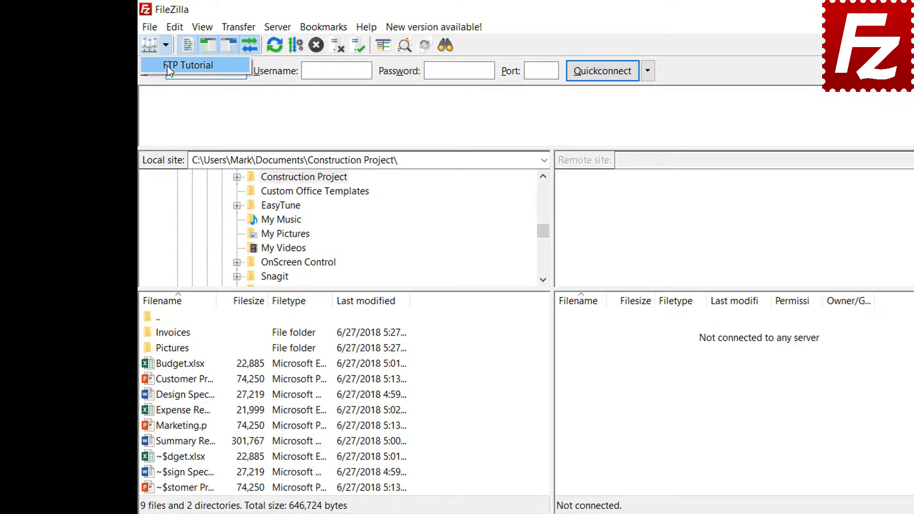
left_click(143, 57)
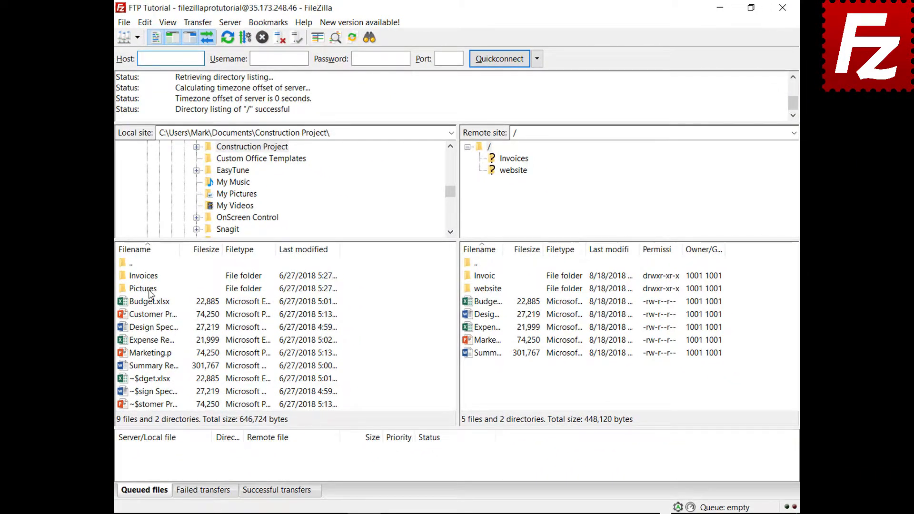
right_click(150, 292)
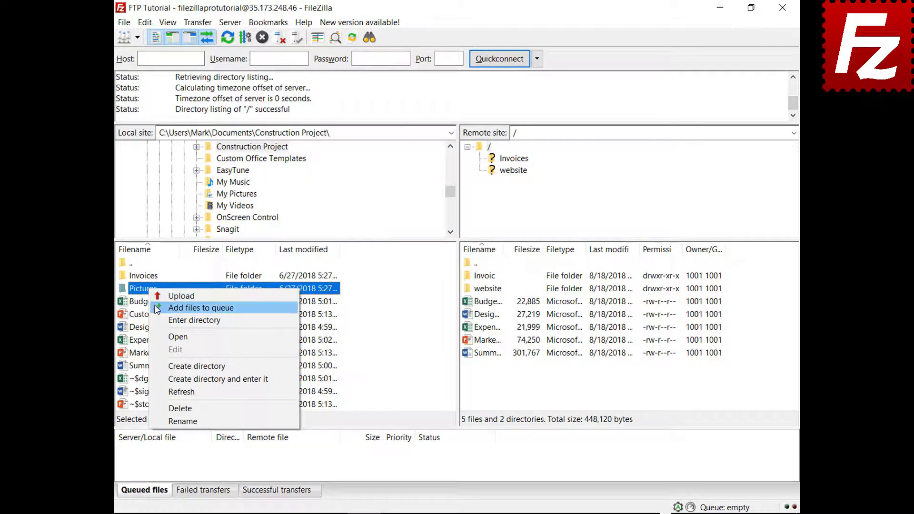
left_click(200, 308)
Close and relaunch FileZilla Pro, then process the still-saved queue to upload the pictures
left_click(781, 10)
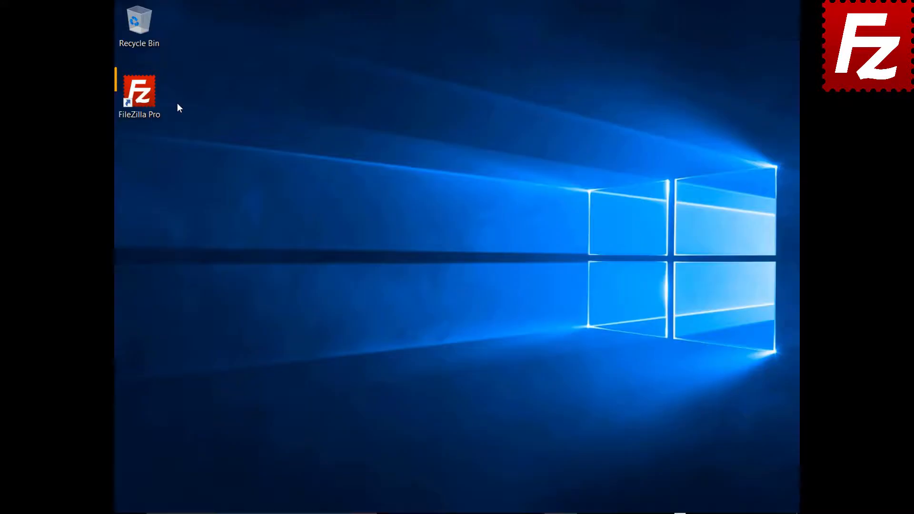
double_click(140, 96)
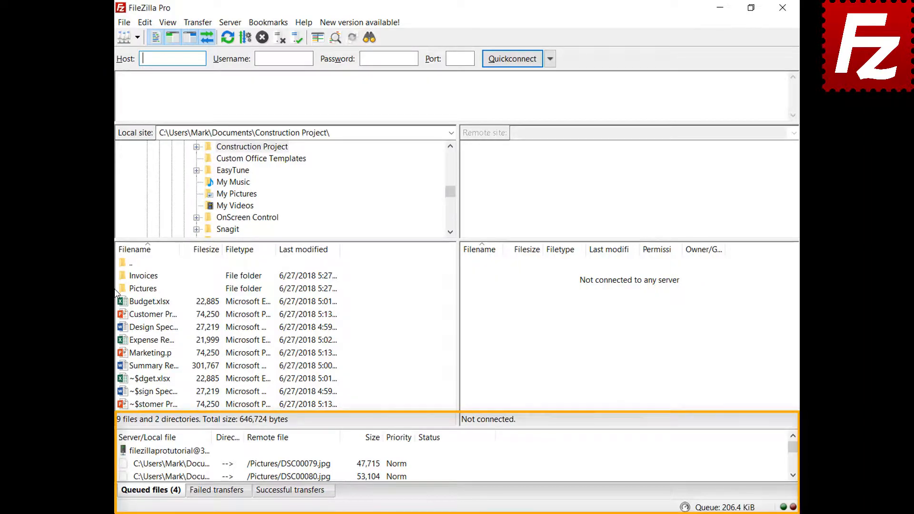
right_click(182, 452)
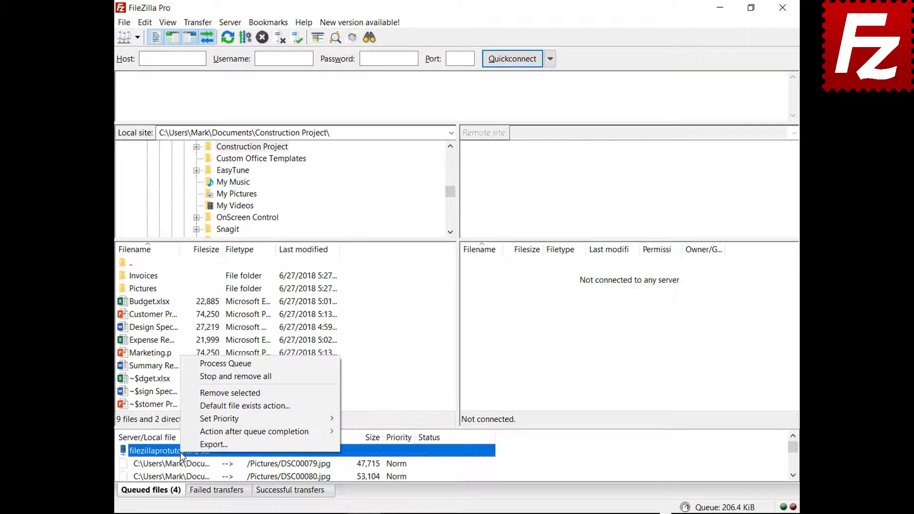
left_click(201, 364)
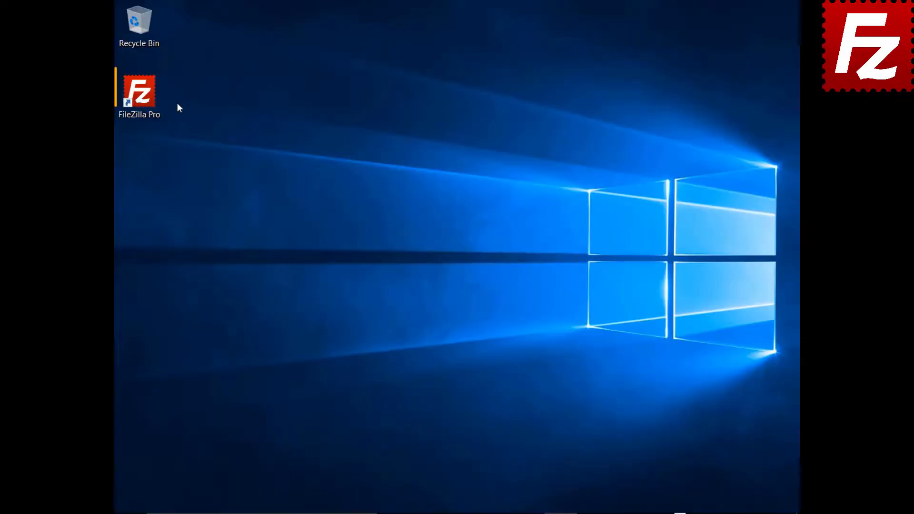
Relaunch FileZilla Pro and connect to the FTP Tutorial site
double_click(152, 100)
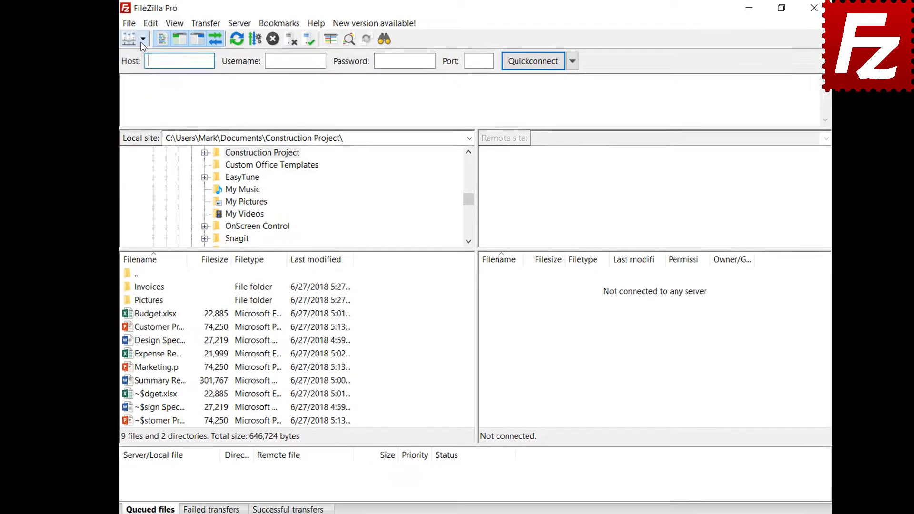
left_click(137, 37)
left_click(160, 53)
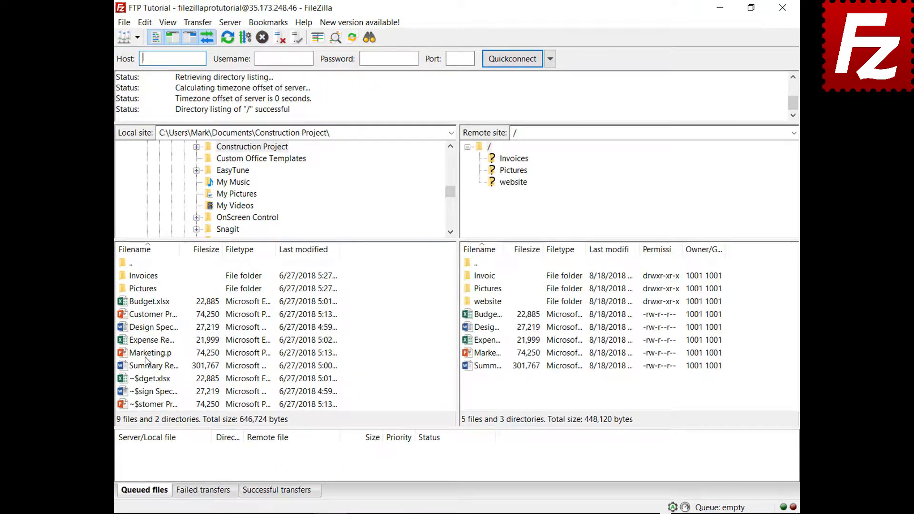
Queue Marketing.pptx for upload, then stop and remove everything from the queue
right_click(148, 357)
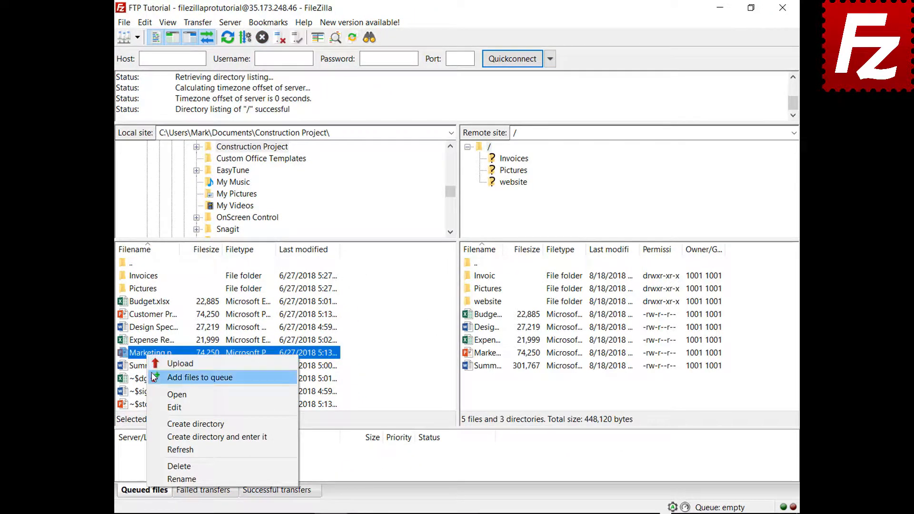
left_click(155, 377)
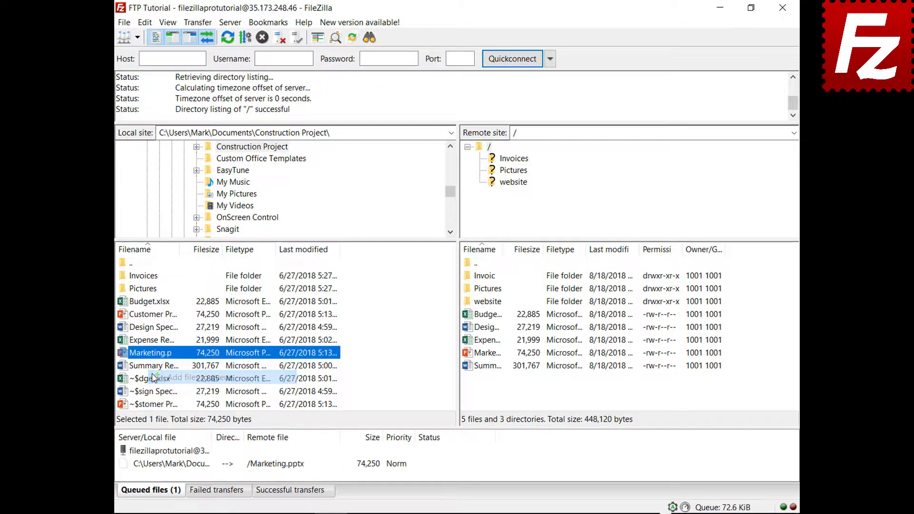
right_click(181, 468)
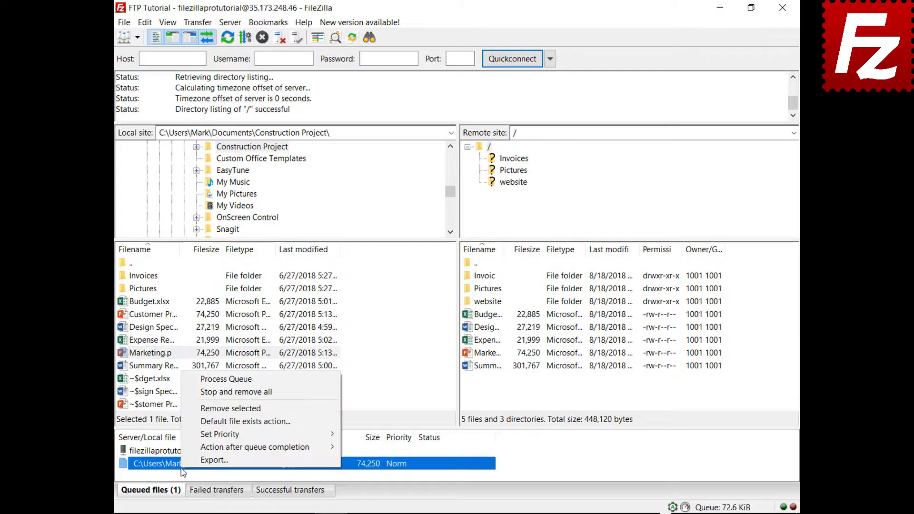
left_click(195, 393)
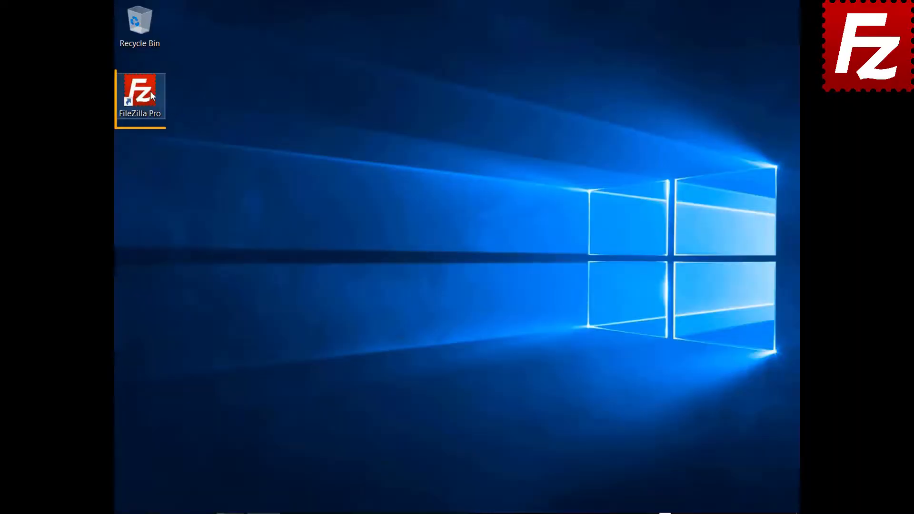
Launch FileZilla Pro, connect to FTP Tutorial, and open the website folder on both sides
double_click(150, 90)
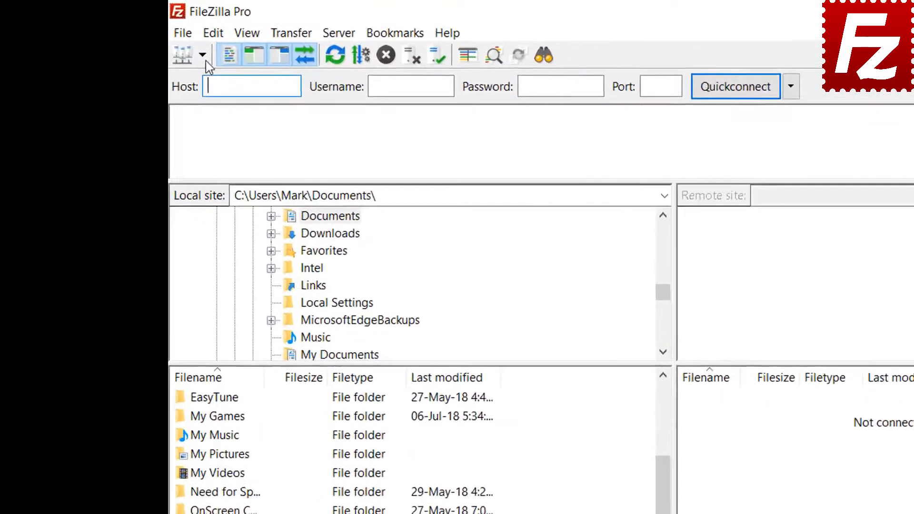
left_click(138, 37)
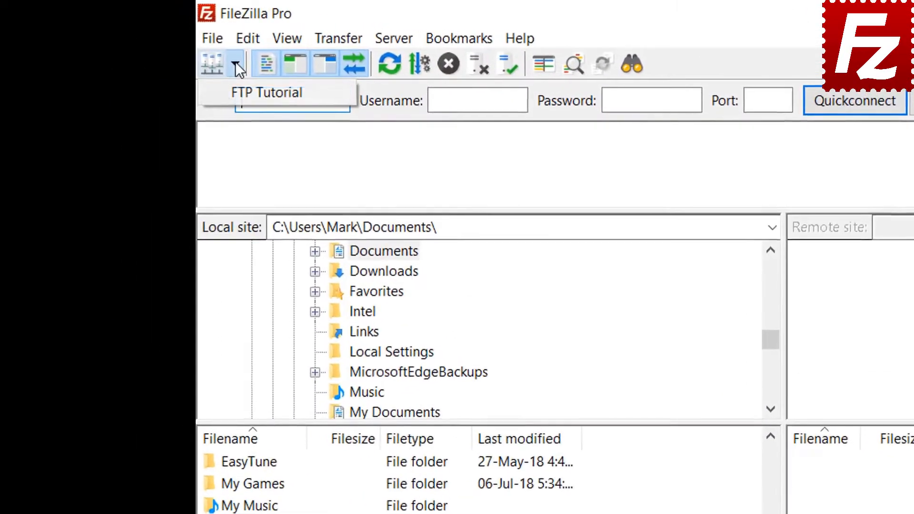
left_click(246, 92)
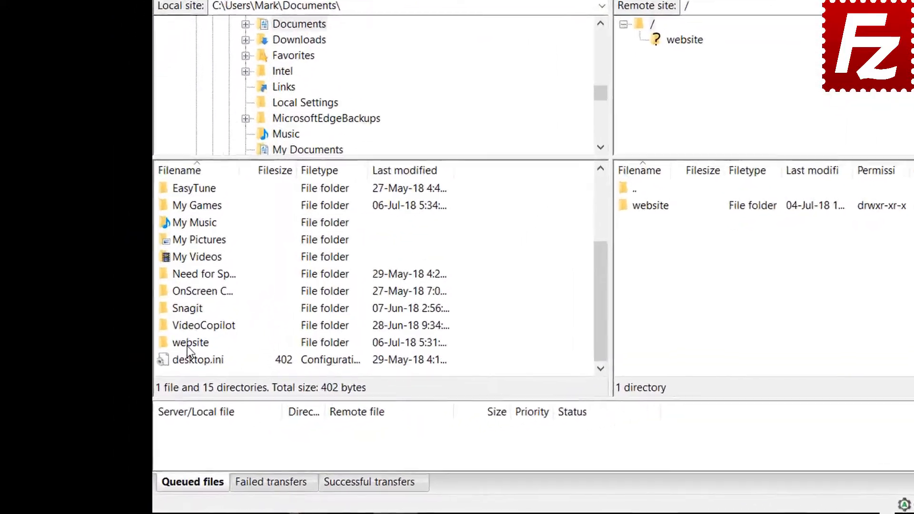
double_click(142, 385)
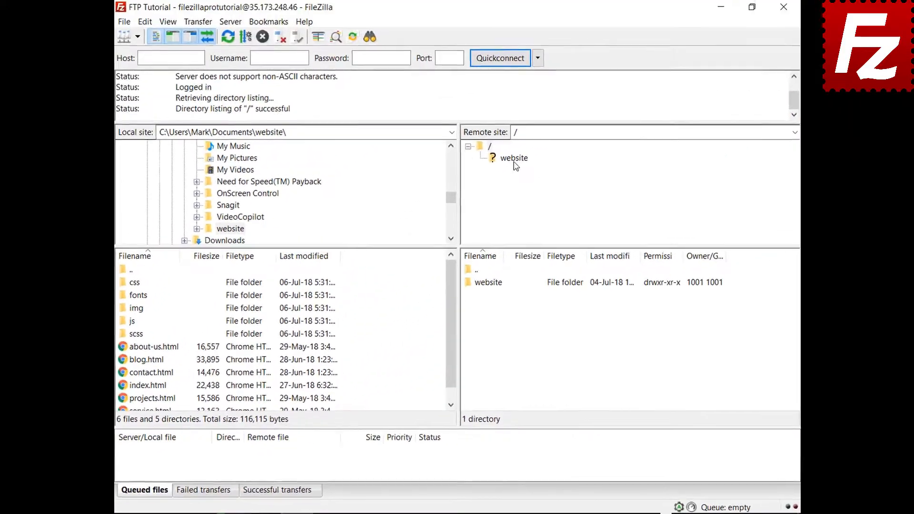
left_click(511, 155)
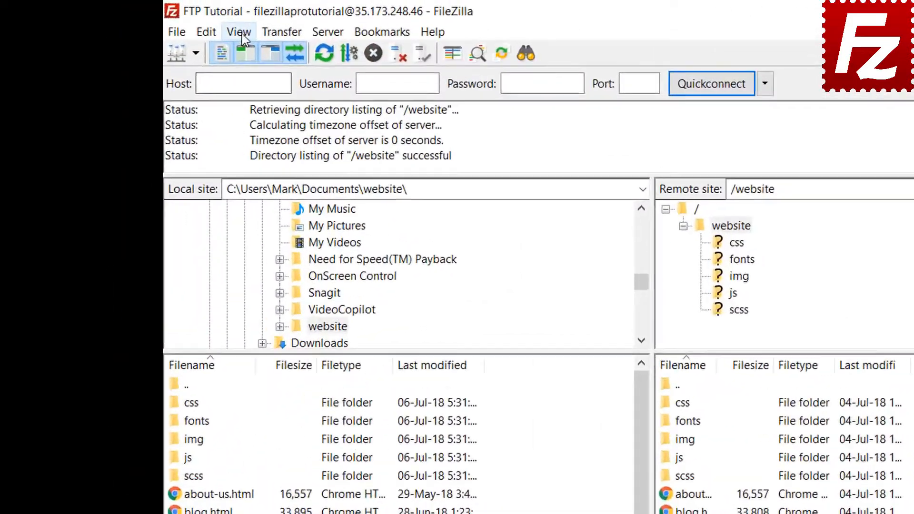
Enable directory comparison between the local and remote website folders
left_click(167, 22)
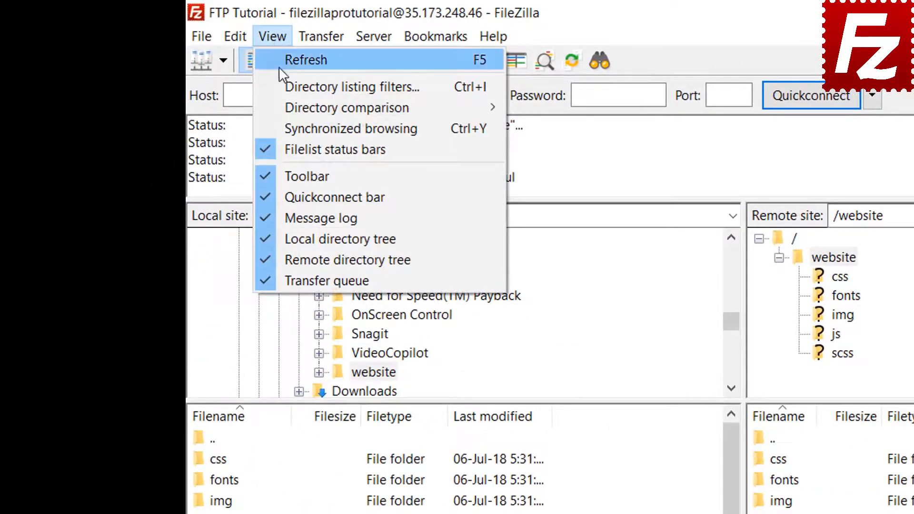
mouse_move(289, 106)
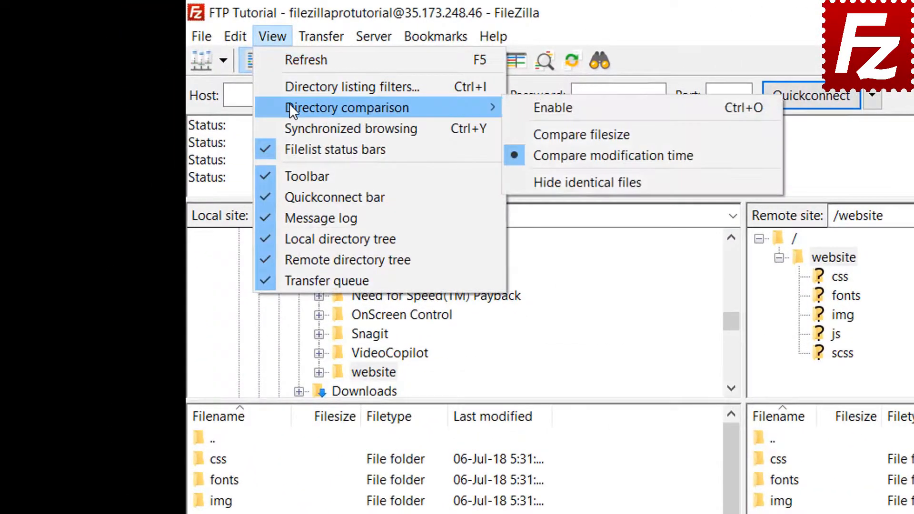
left_click(523, 106)
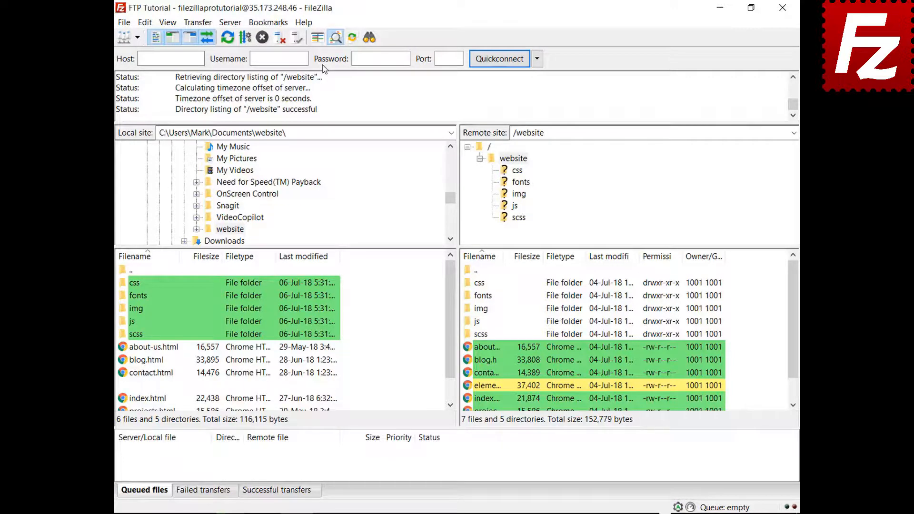
left_click_drag(454, 307, 449, 354)
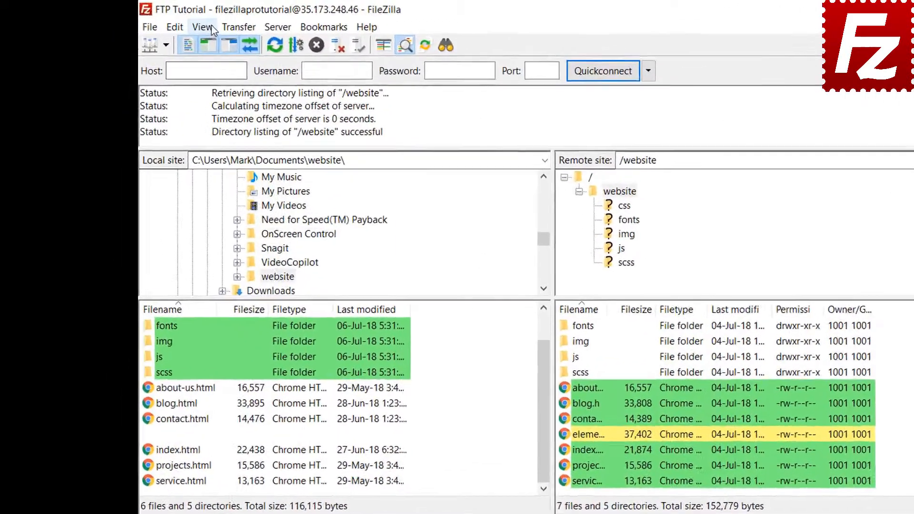
Switch directory comparison to compare files by size instead of date
left_click(168, 22)
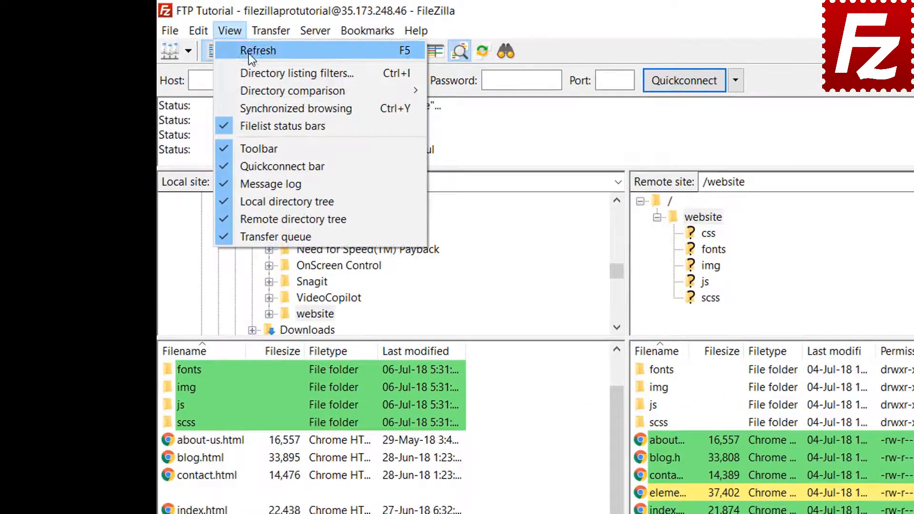
mouse_move(255, 87)
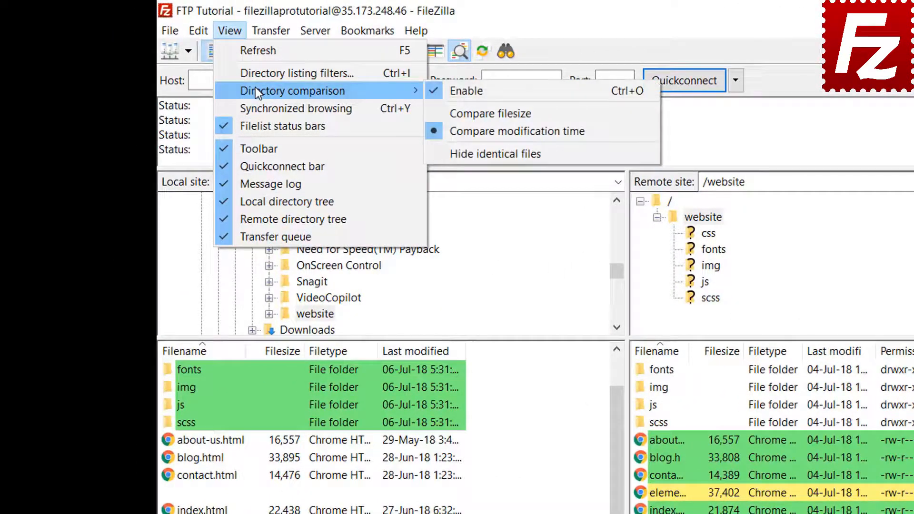
left_click(486, 112)
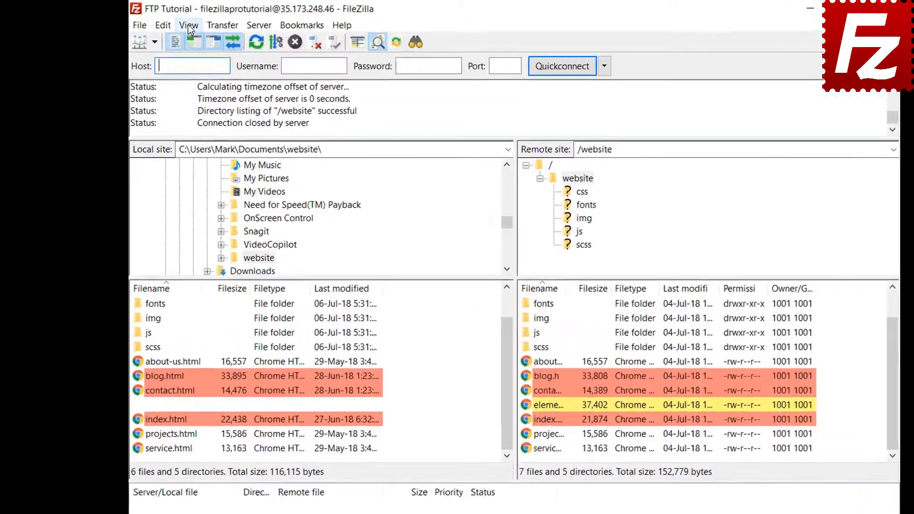
Turn on synchronized browsing, open the local css folder, and open the server's img folder
left_click(188, 26)
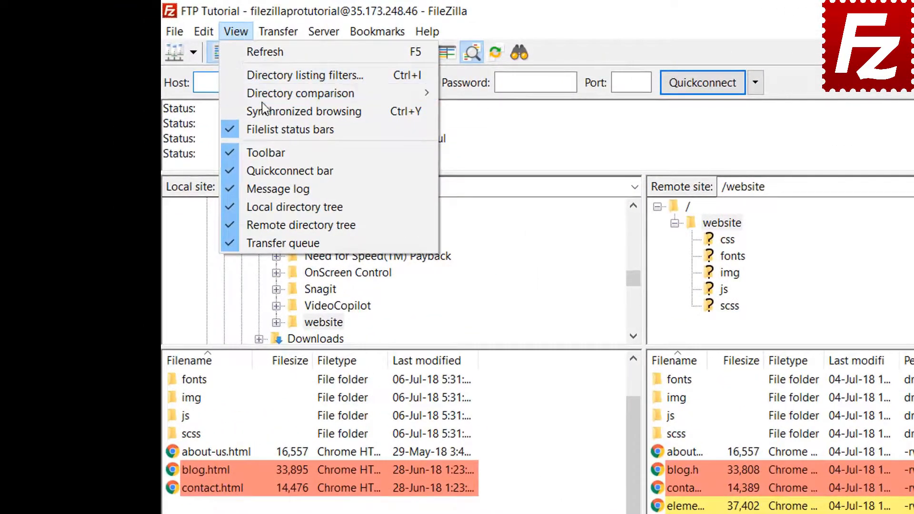
left_click(211, 87)
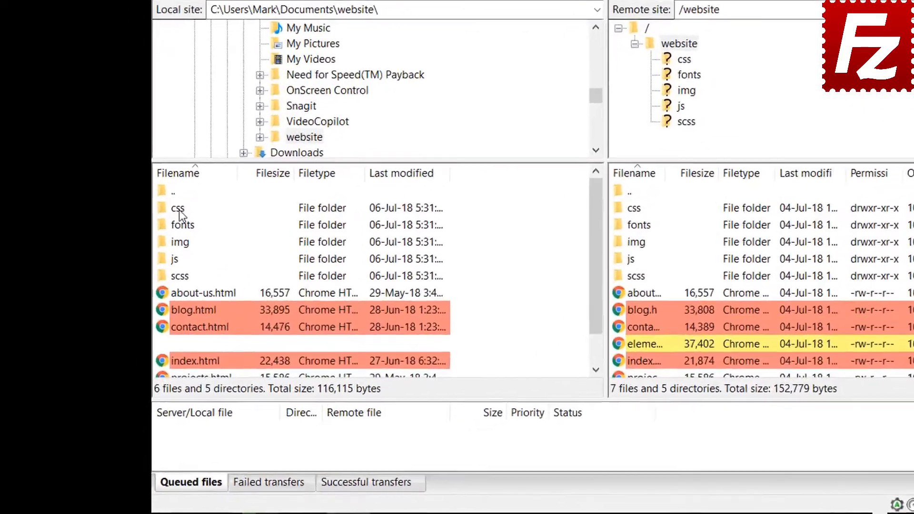
left_click(179, 210)
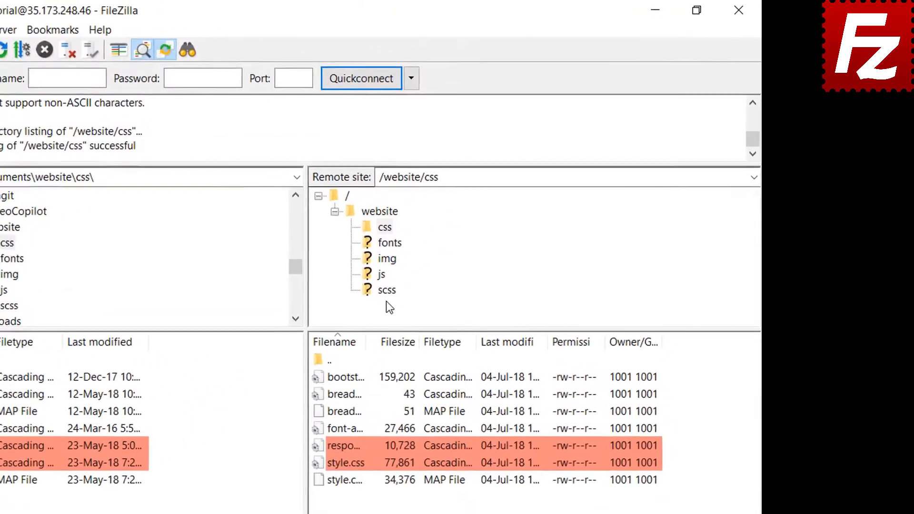
left_click(383, 260)
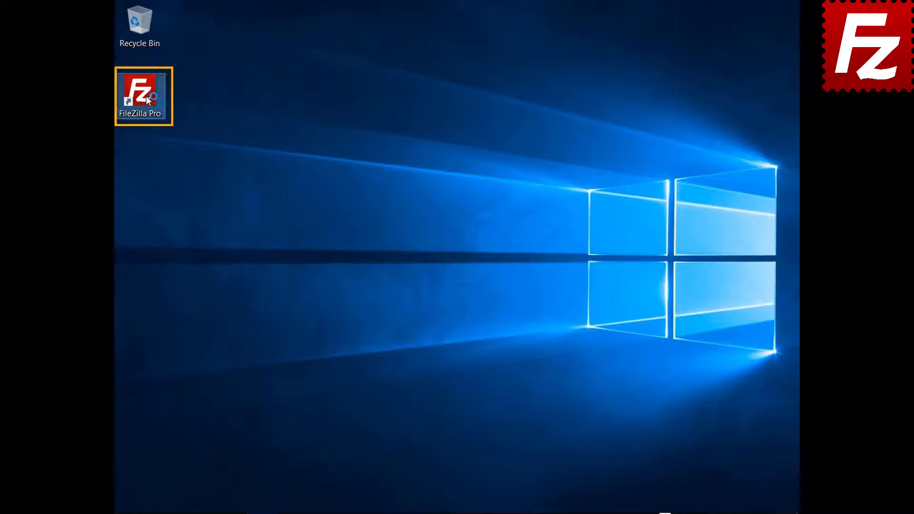
Launch FileZilla Pro, connect to FTP Tutorial, and open Construction Project locally and on the server
double_click(147, 97)
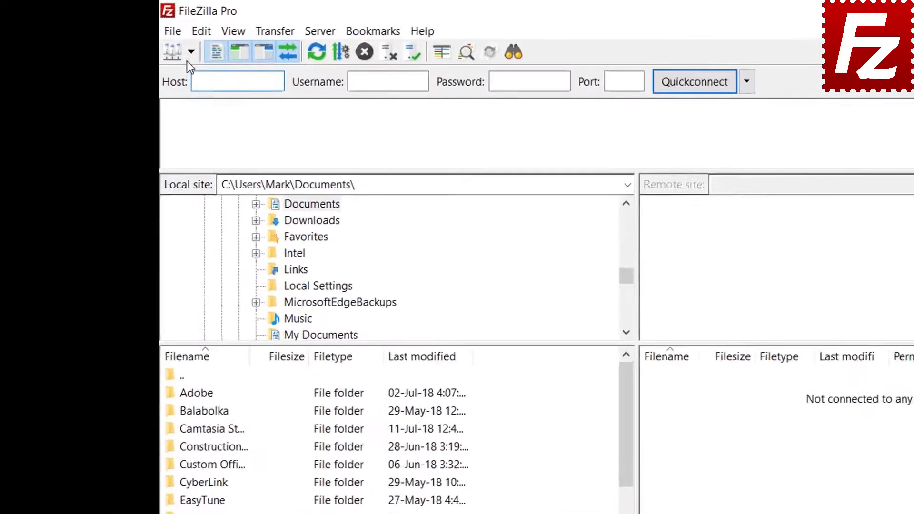
left_click(137, 37)
left_click(222, 86)
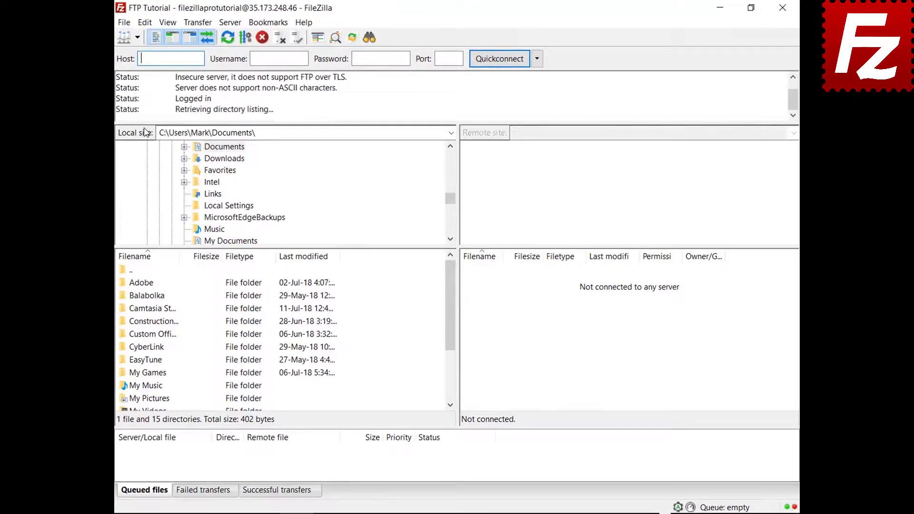
double_click(164, 322)
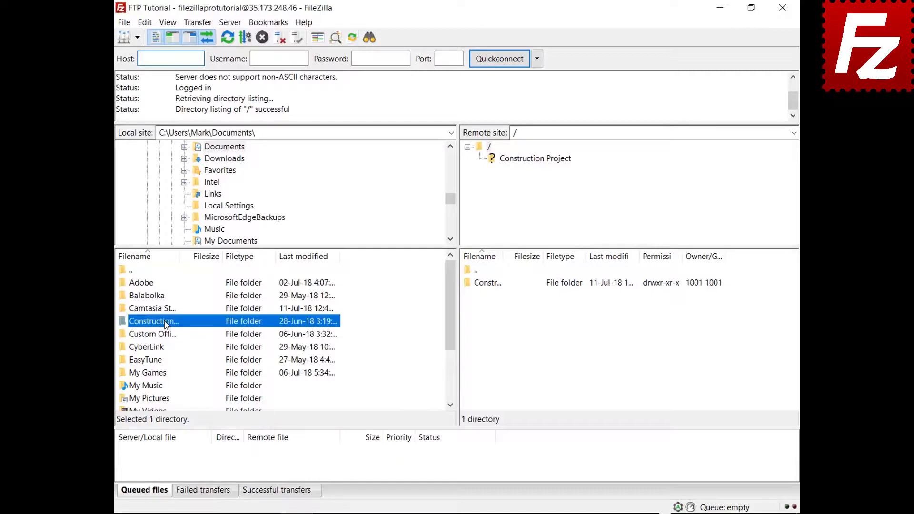
double_click(498, 285)
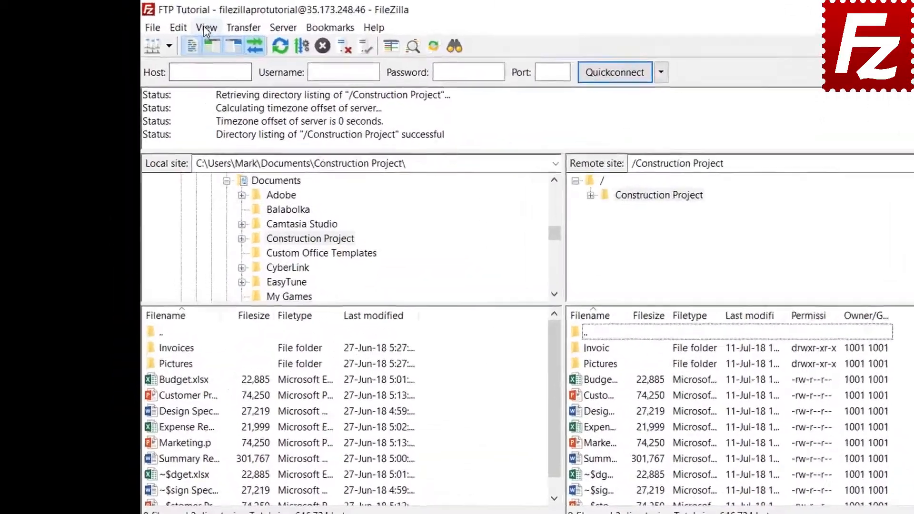
From Directory listing filters, open Edit filter rules and click New to name a filter
left_click(168, 22)
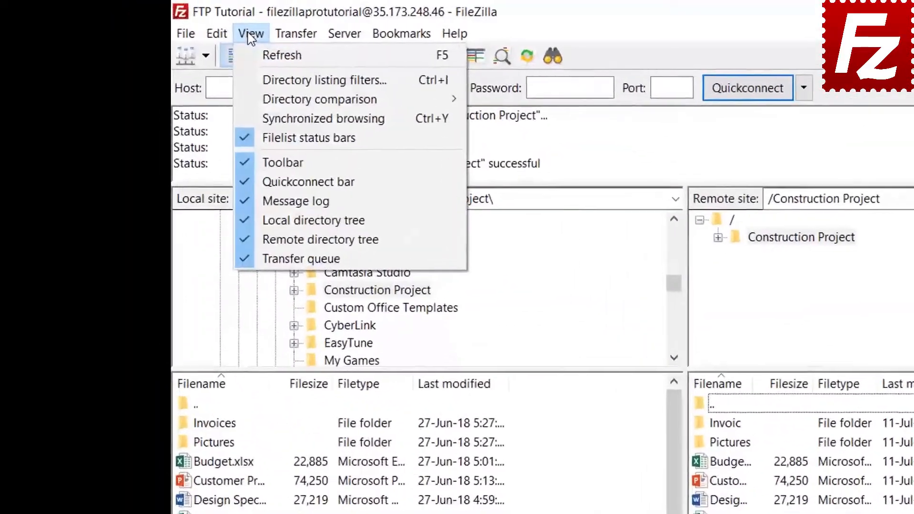
left_click(267, 81)
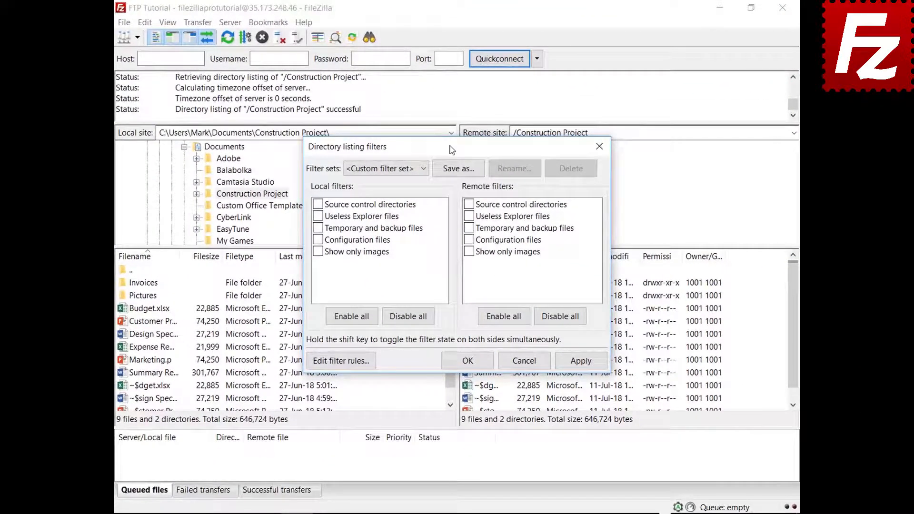
left_click_drag(452, 149, 449, 37)
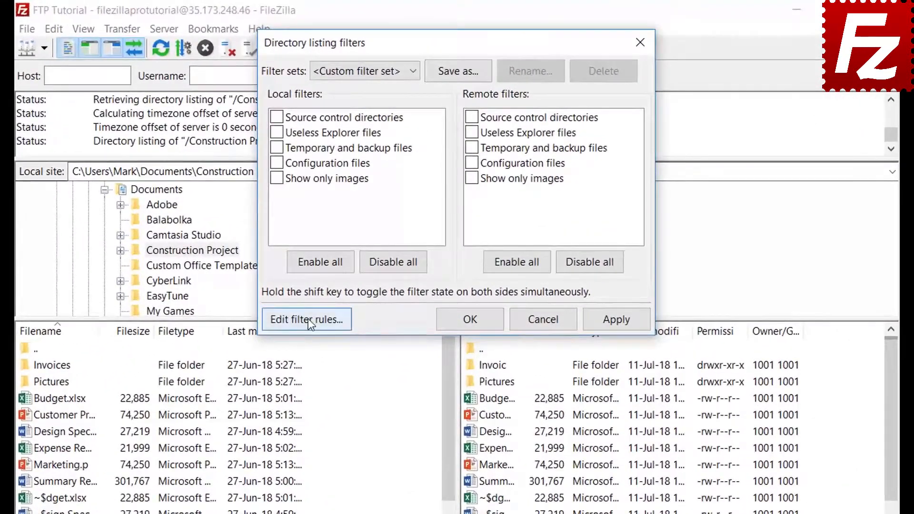
left_click(341, 247)
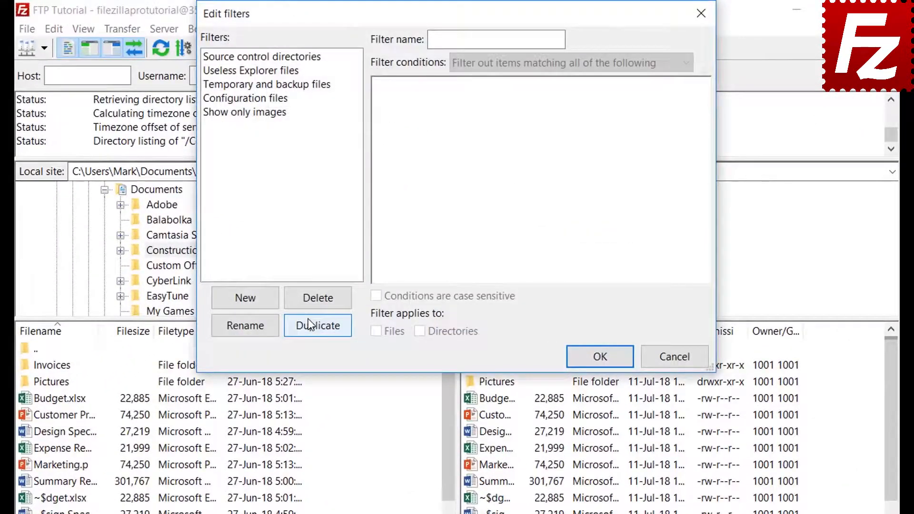
left_click(260, 300)
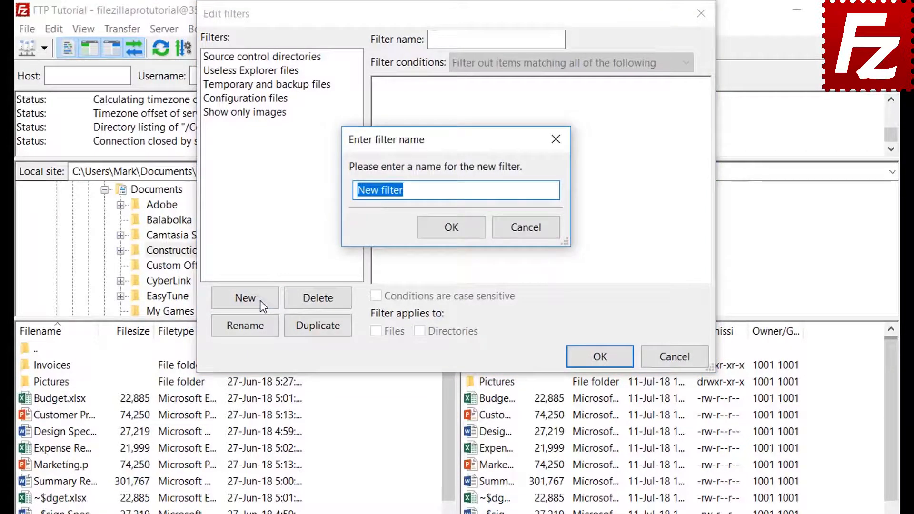
Name the new filter 'Microsoft Office Temporaries' and keep it matching all conditions
key("BackSpace")
type("Microsoft Of")
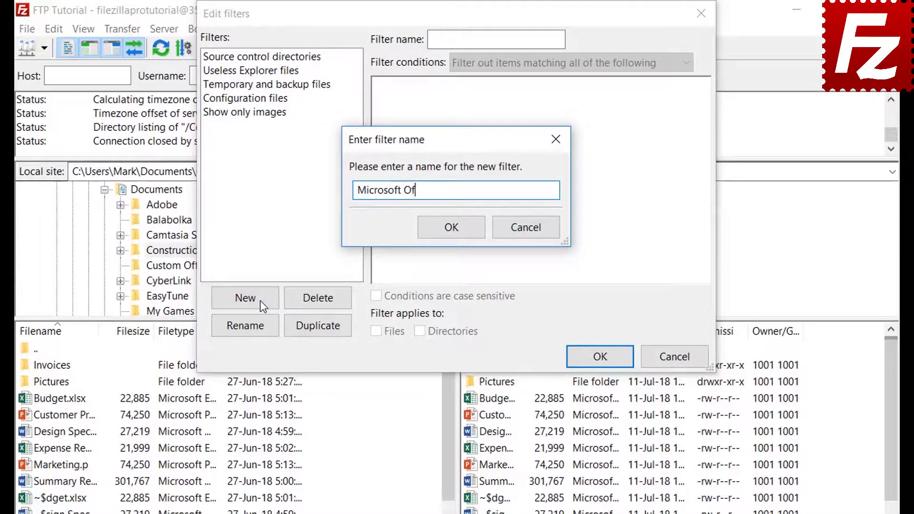
type("fice Temporaries")
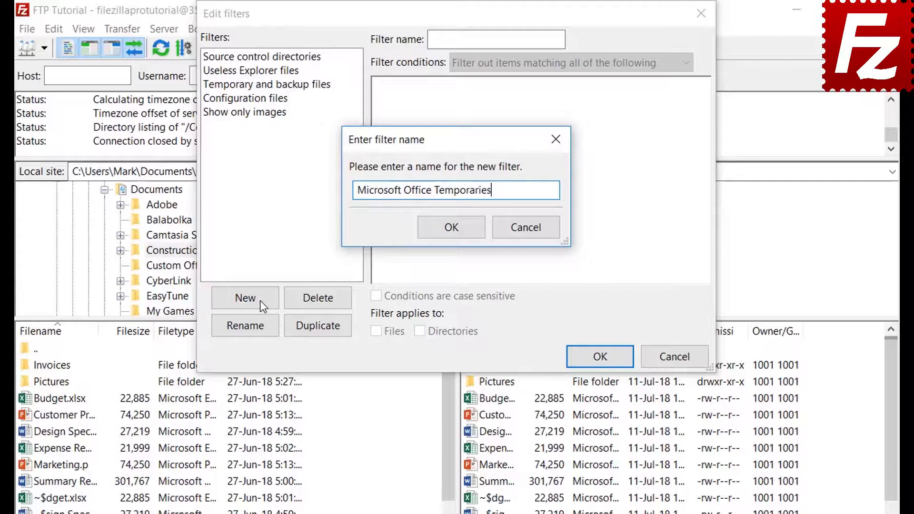
left_click(454, 228)
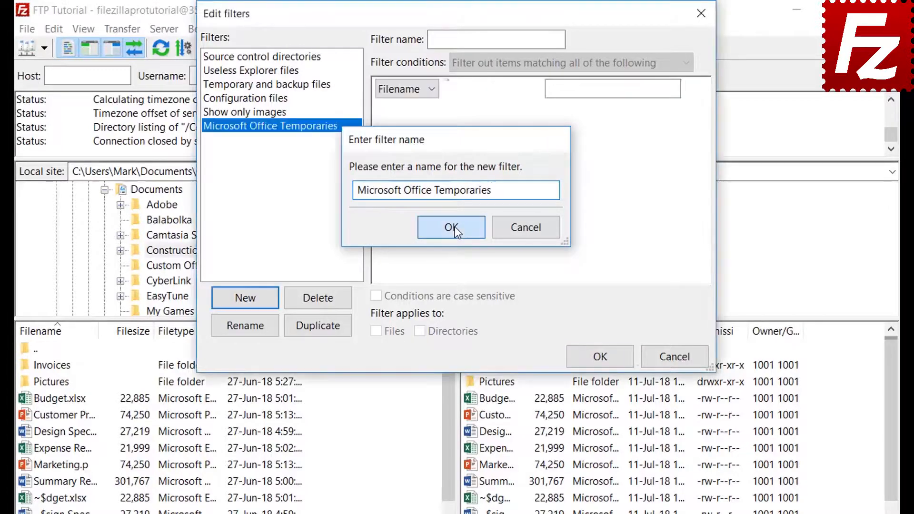
left_click(503, 64)
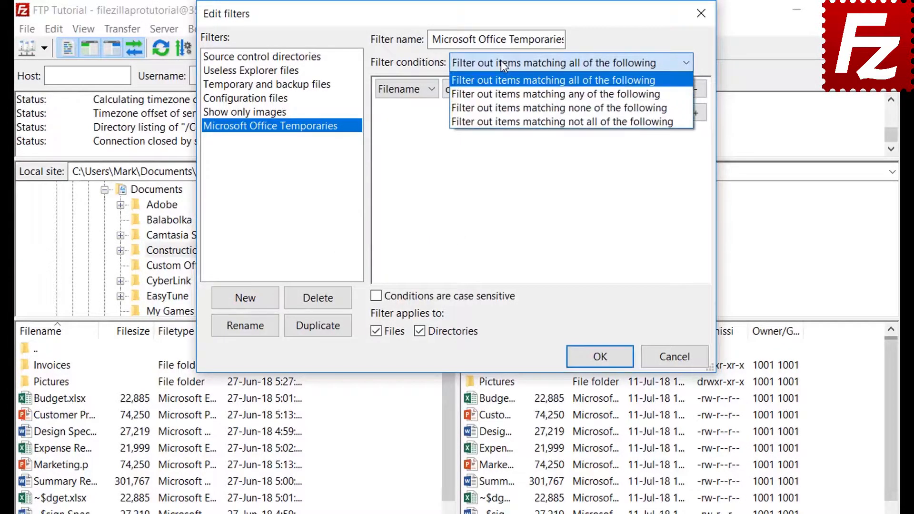
left_click(501, 61)
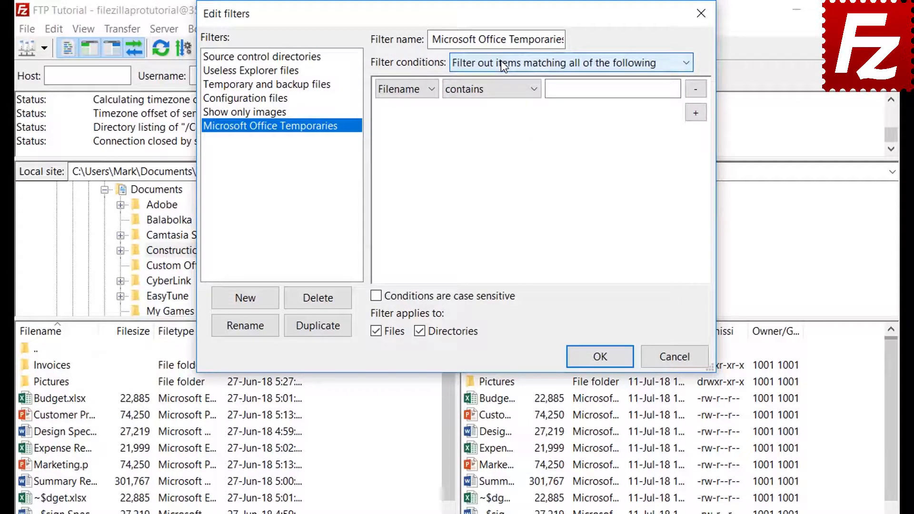
Try the file size and Archive attribute condition types, keeping their default comparisons
left_click(407, 89)
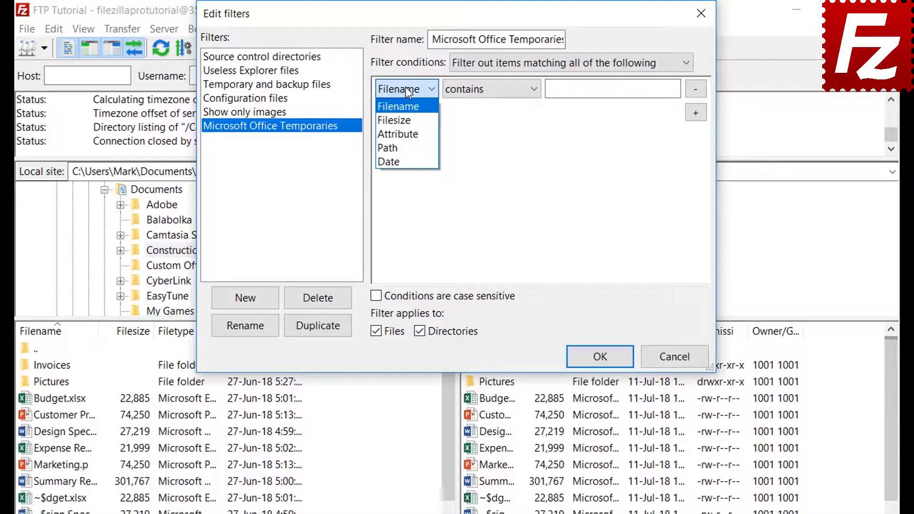
left_click(406, 118)
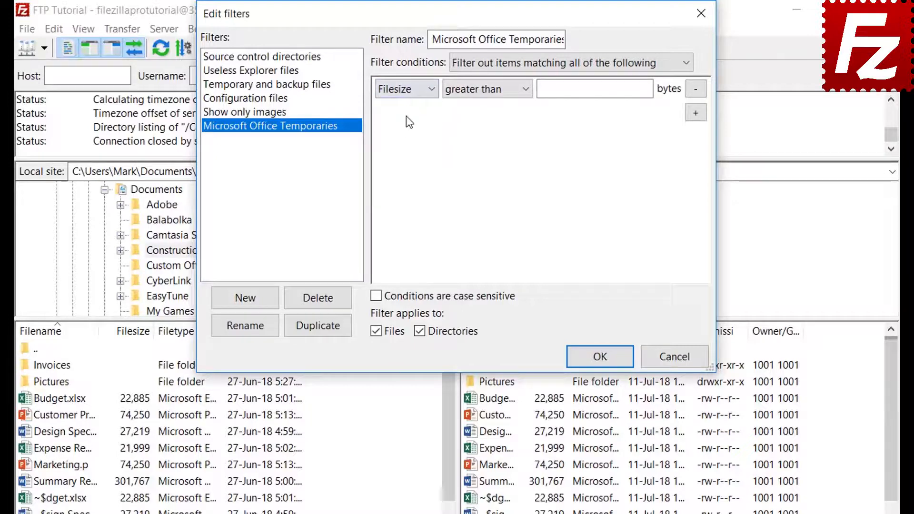
left_click(478, 91)
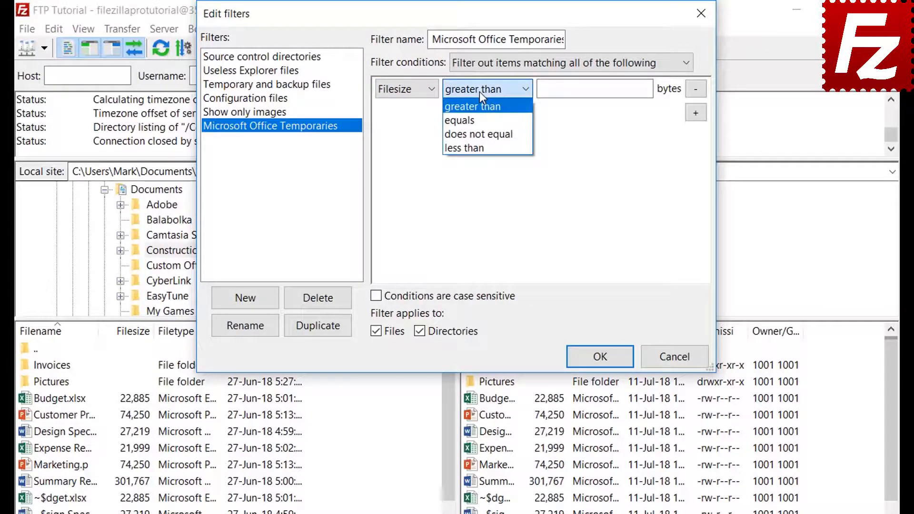
left_click(479, 91)
left_click(406, 93)
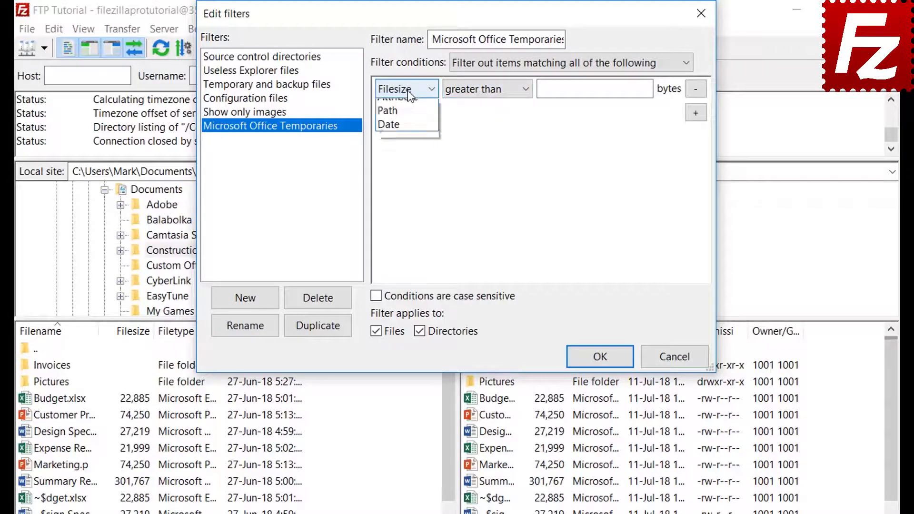
left_click(407, 131)
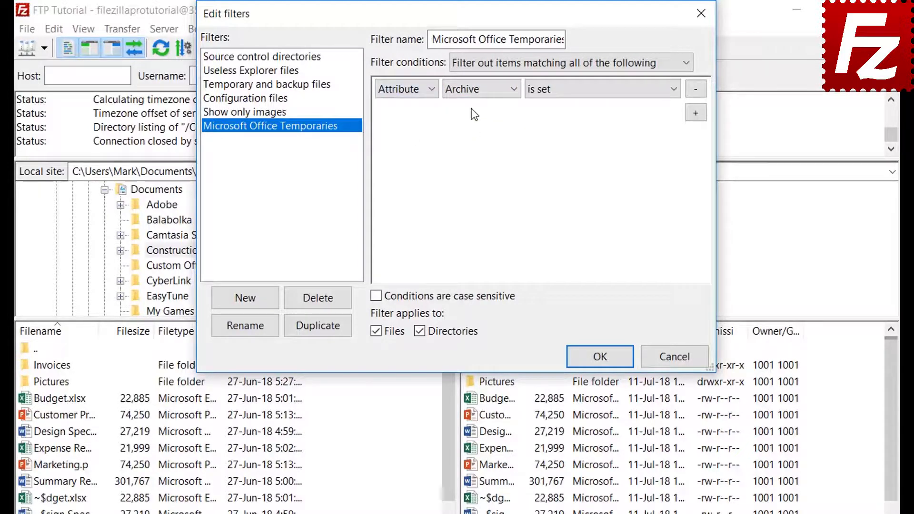
left_click(471, 92)
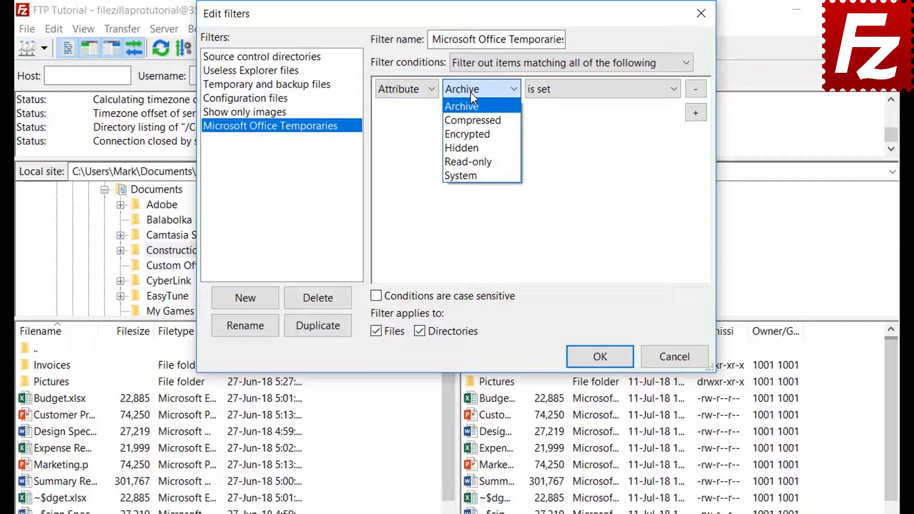
left_click(470, 92)
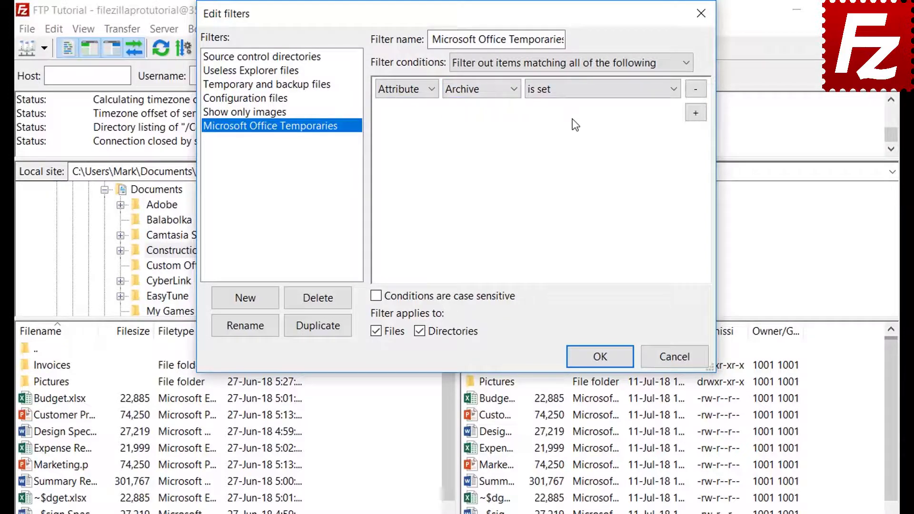
left_click(571, 96)
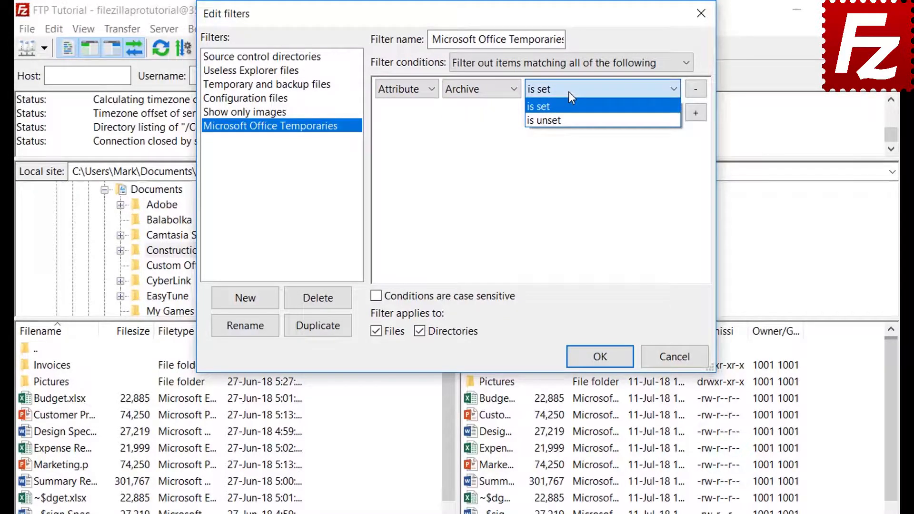
left_click(569, 93)
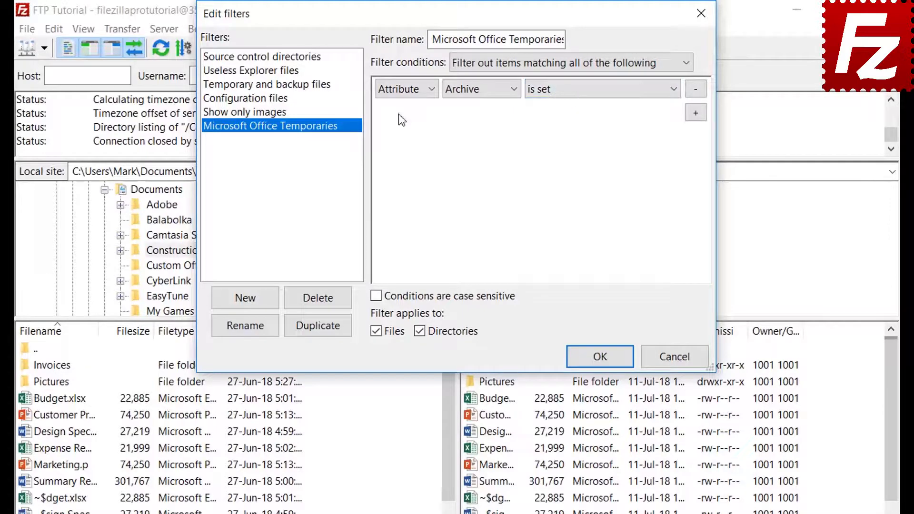
Cycle through path and date conditions, then set the condition to Filename begins with
left_click(403, 96)
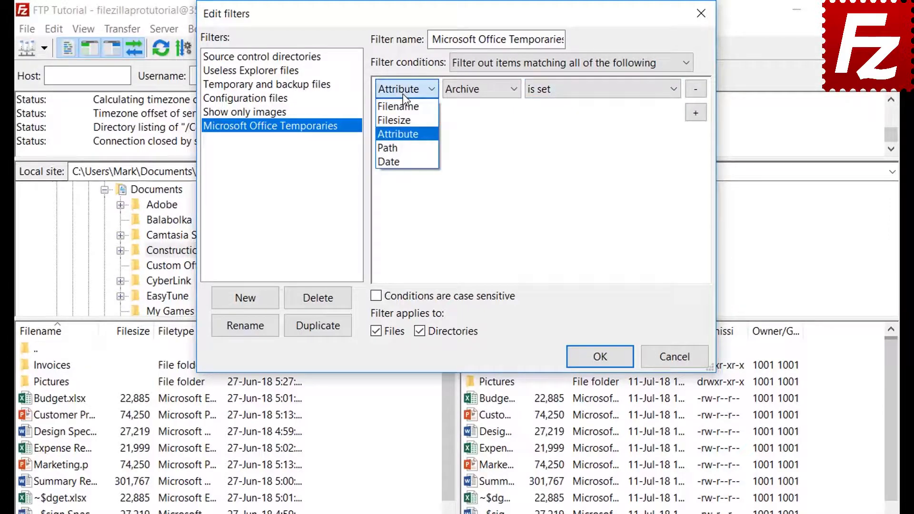
left_click(404, 142)
left_click(482, 90)
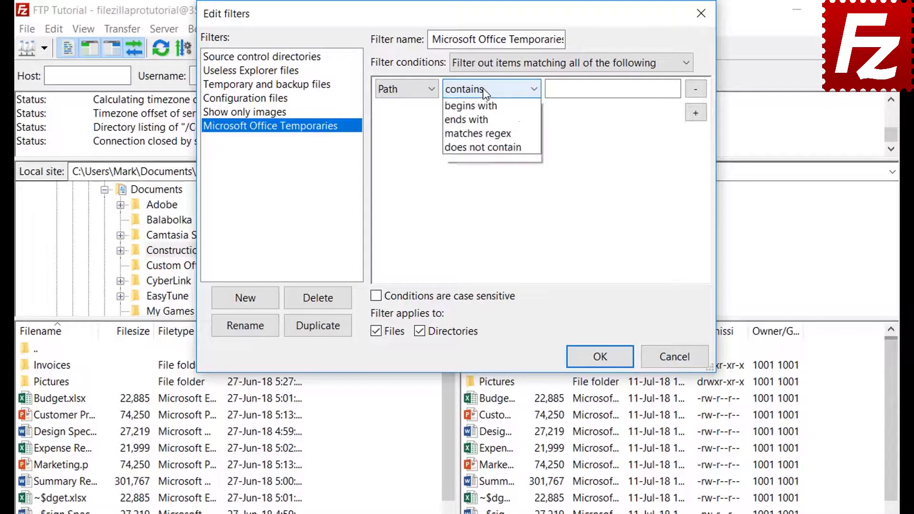
left_click(483, 87)
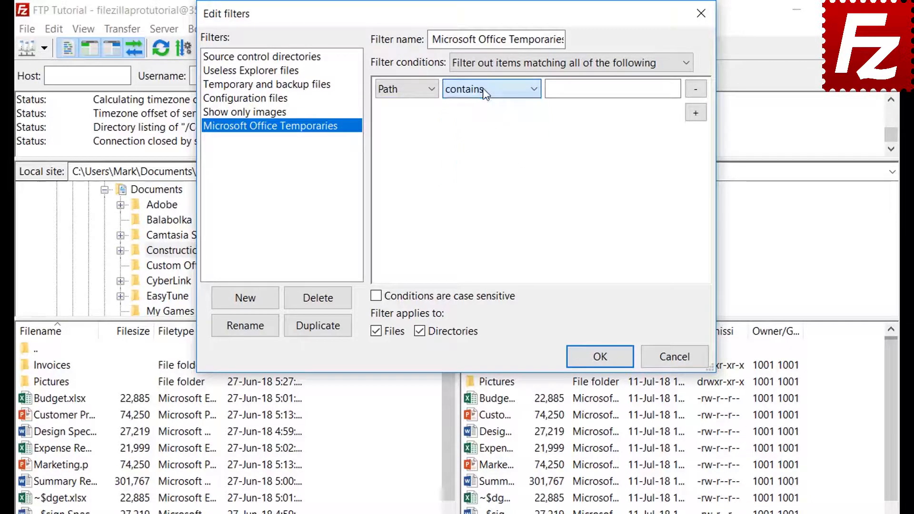
left_click(402, 90)
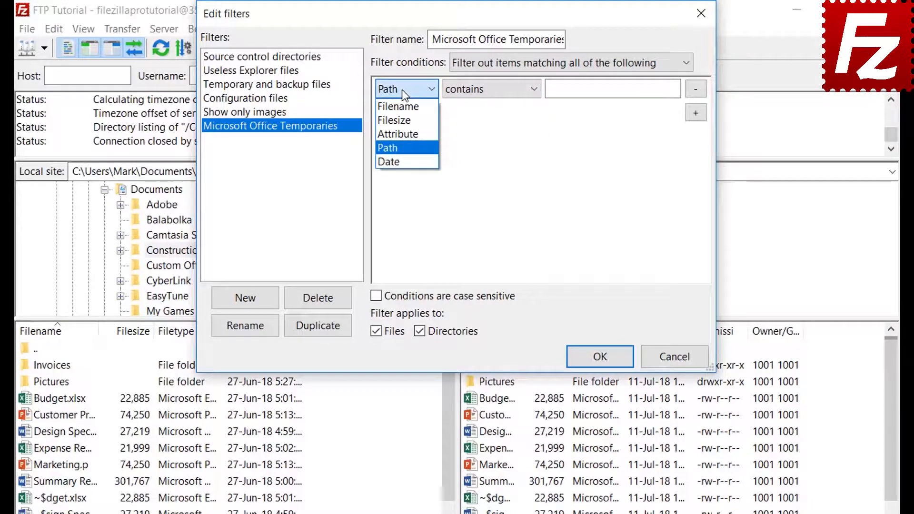
left_click(401, 158)
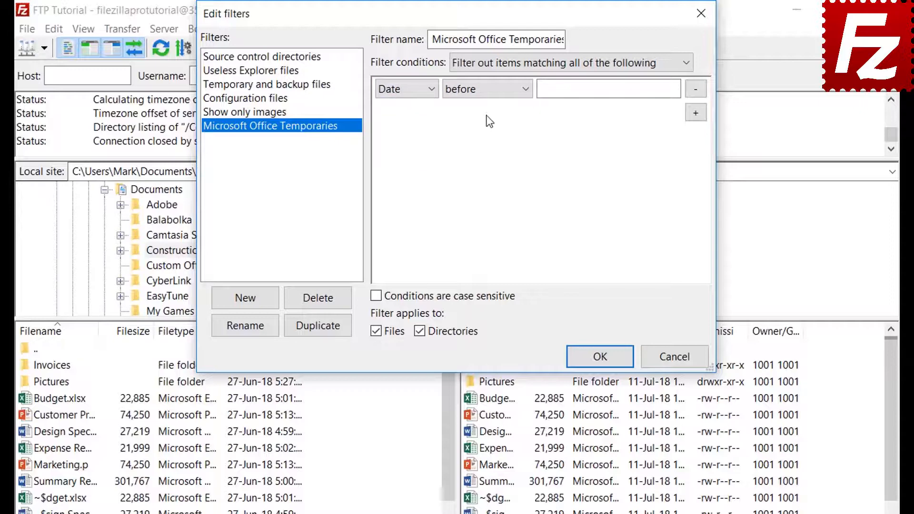
left_click(484, 90)
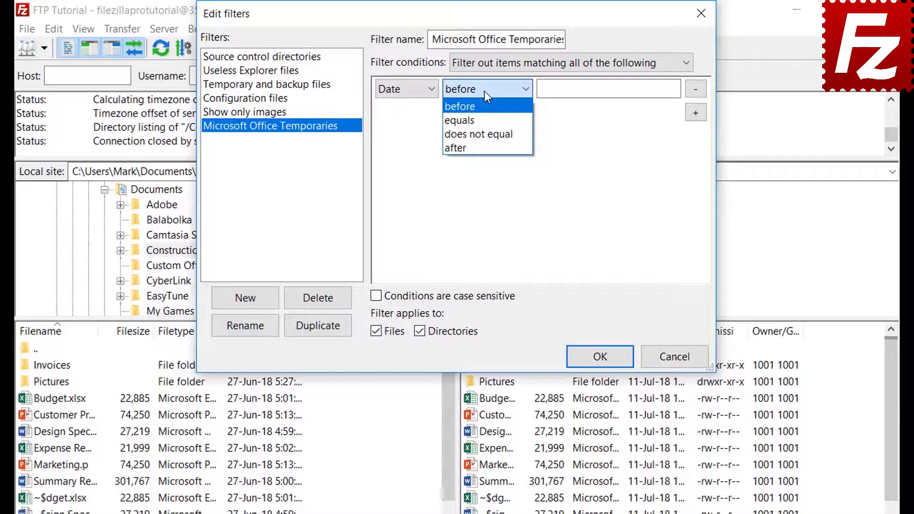
left_click(484, 91)
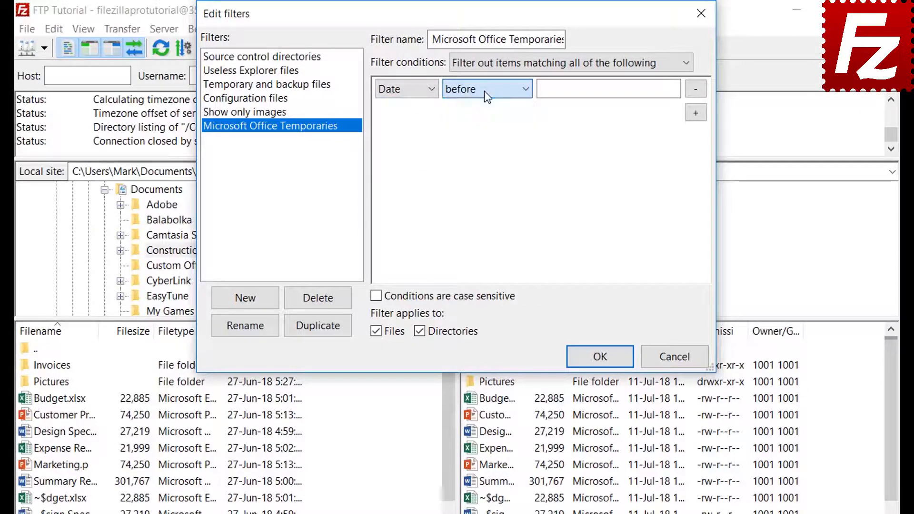
left_click(399, 91)
left_click(398, 106)
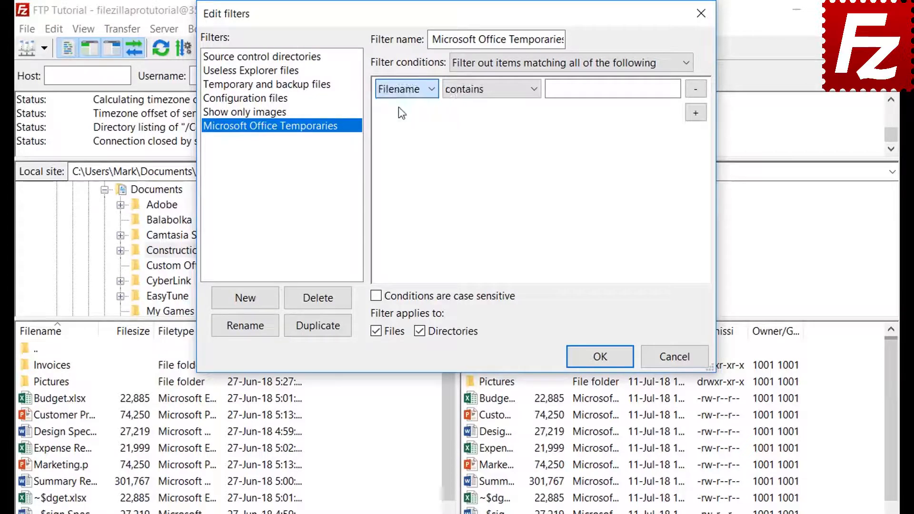
left_click(476, 93)
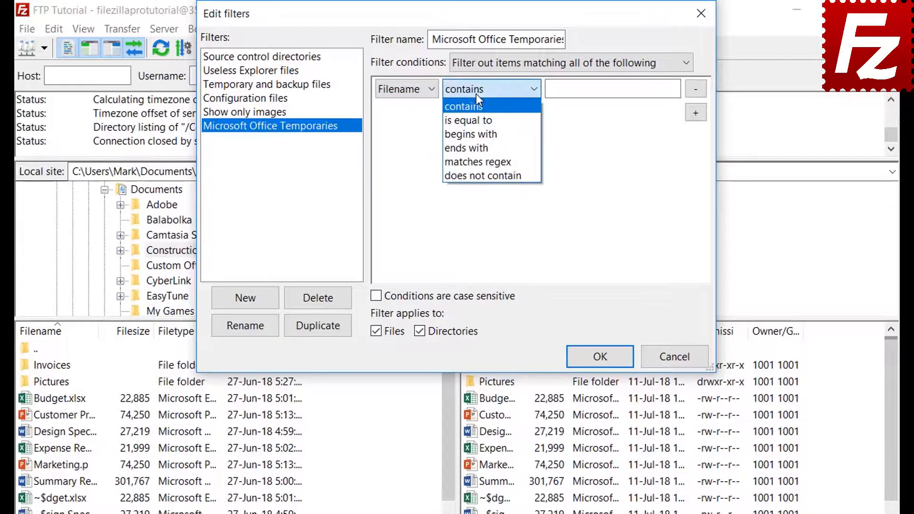
left_click(477, 133)
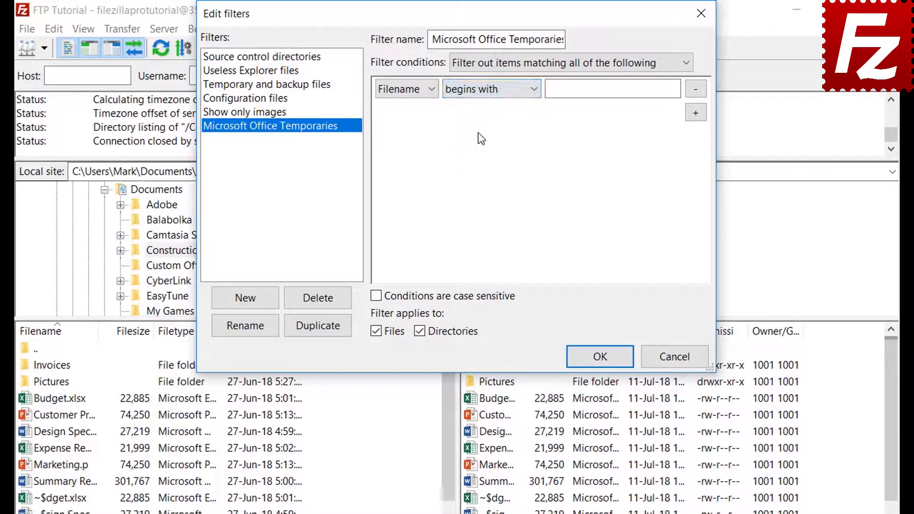
Enter ~$ as the filename prefix, exclude directories, and save the filter
left_click(567, 94)
type("~$")
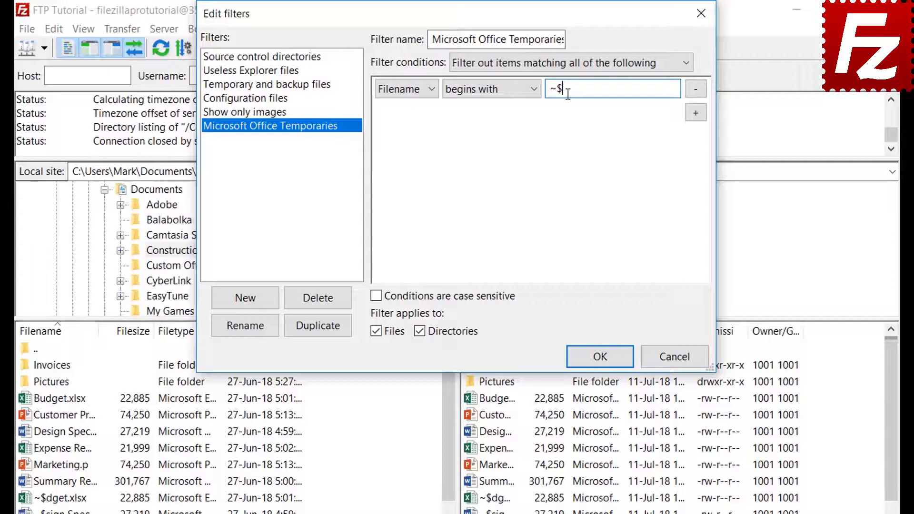
left_click(420, 331)
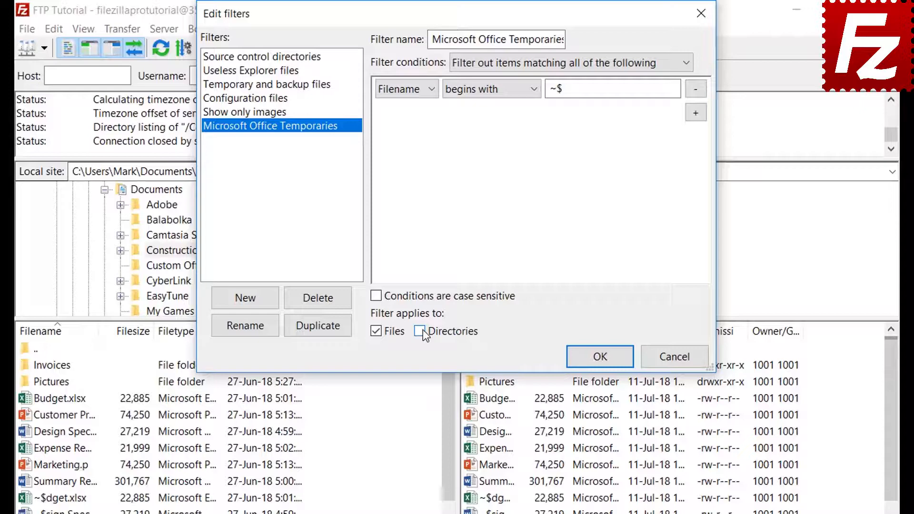
left_click(600, 356)
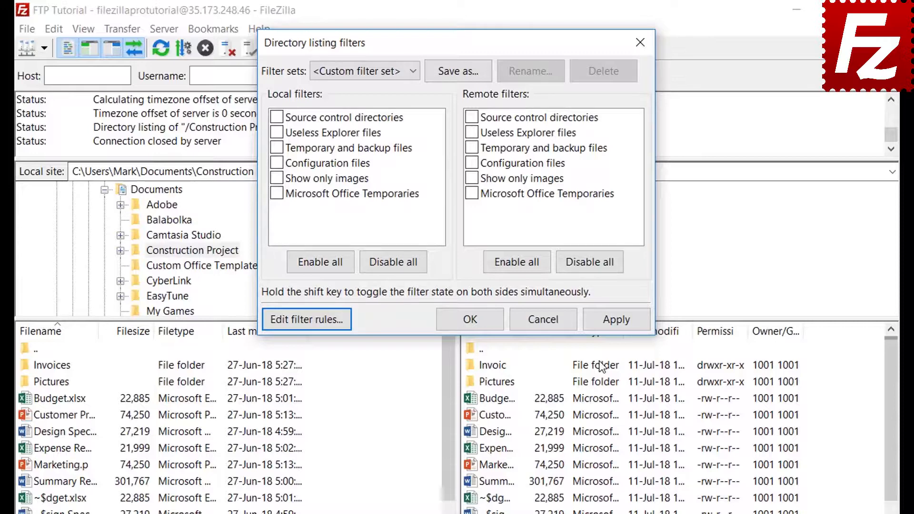
Move the Microsoft Office Temporaries filter from the local list to the remote list and apply it
left_click(277, 193)
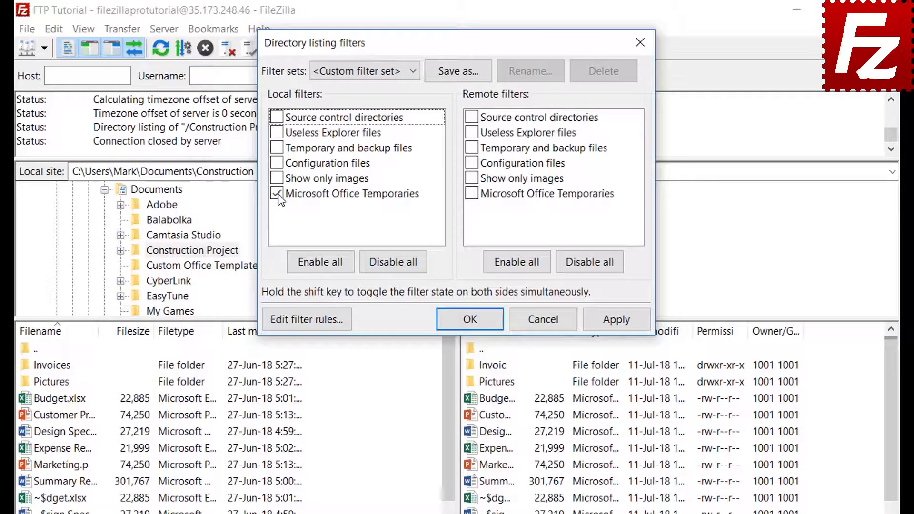
left_click(616, 319)
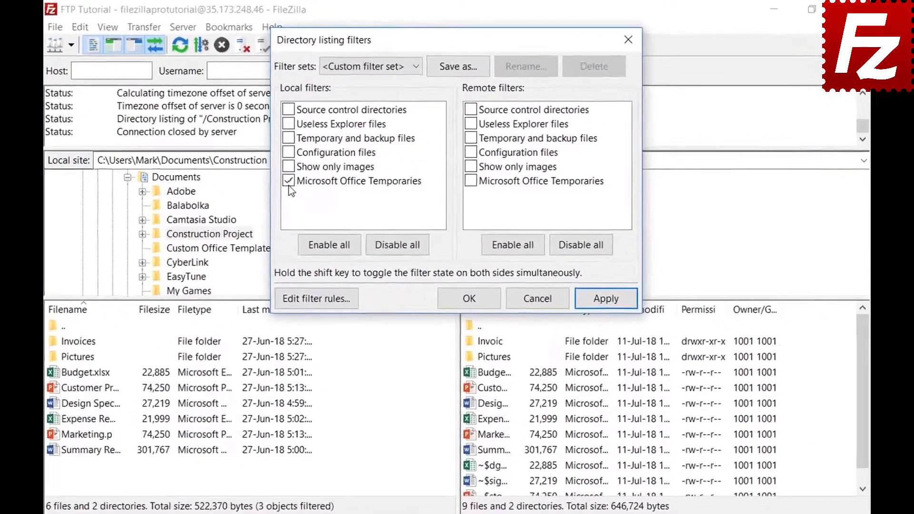
left_click(317, 149)
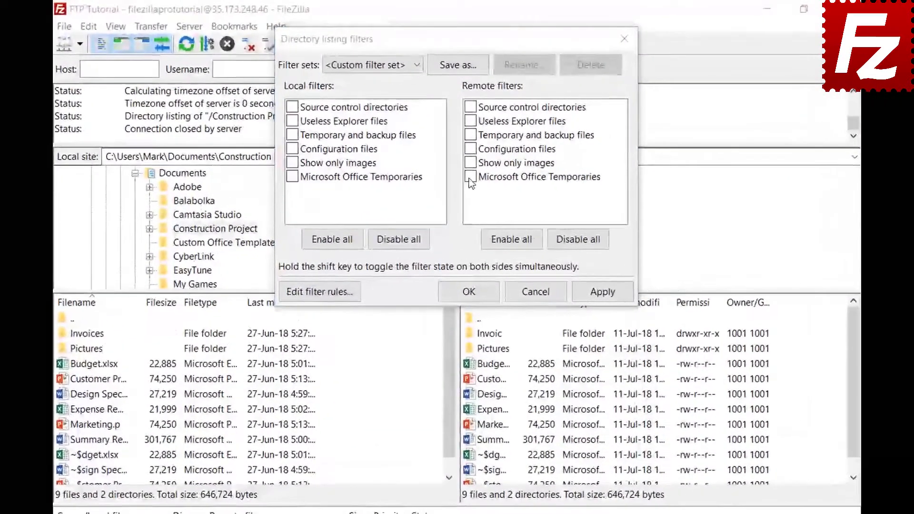
left_click(468, 151)
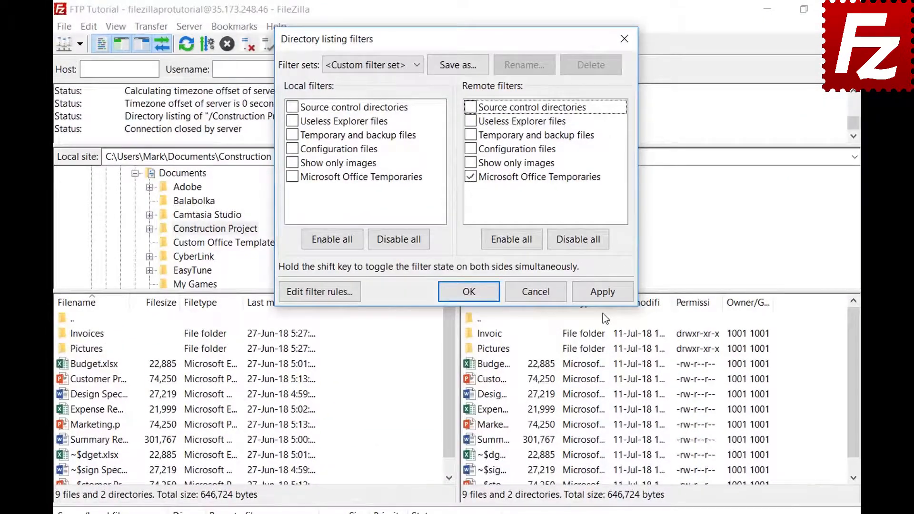
left_click(600, 293)
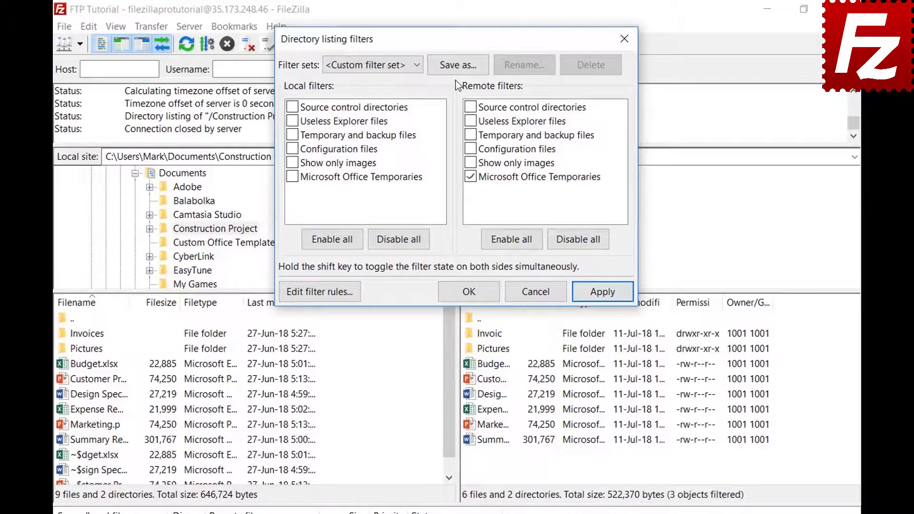
Save the current filters as a filter set named 'Project' and close Directory listing filters
left_click(458, 65)
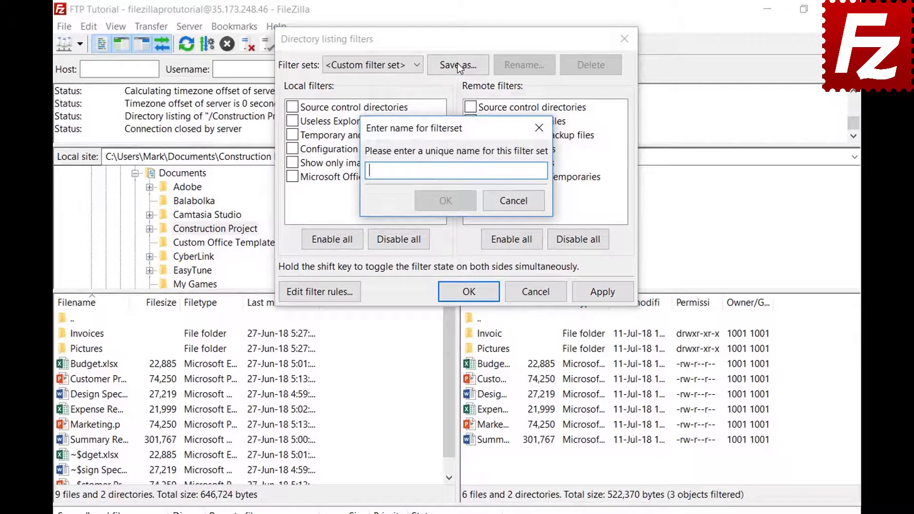
type("Project")
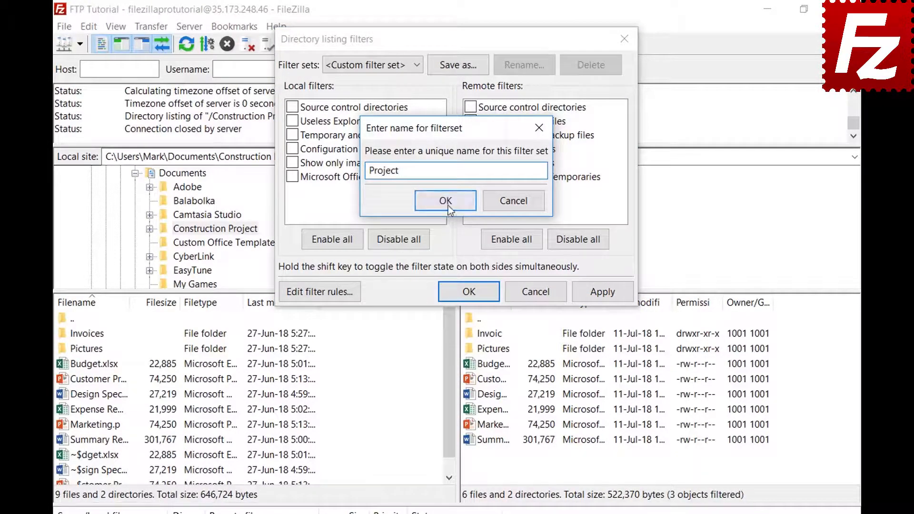
left_click(445, 199)
left_click(485, 293)
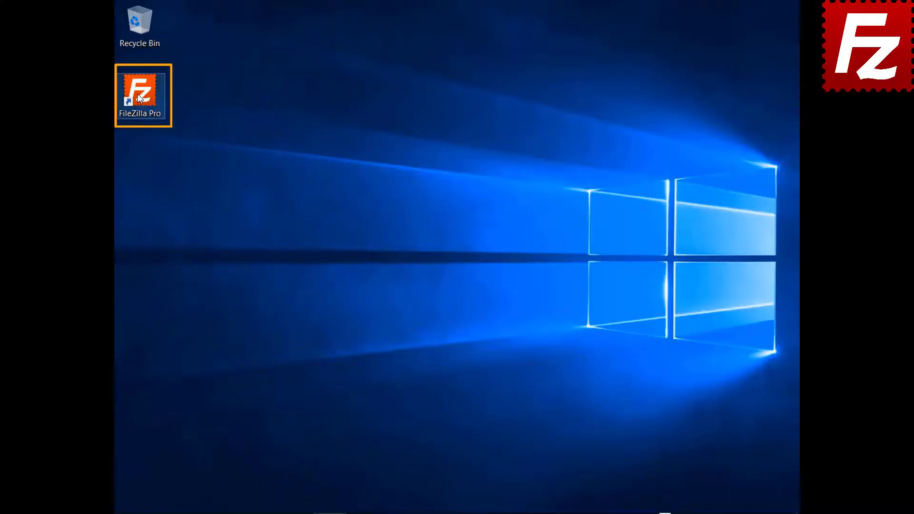
Launch FileZilla Pro from its desktop shortcut
double_click(140, 98)
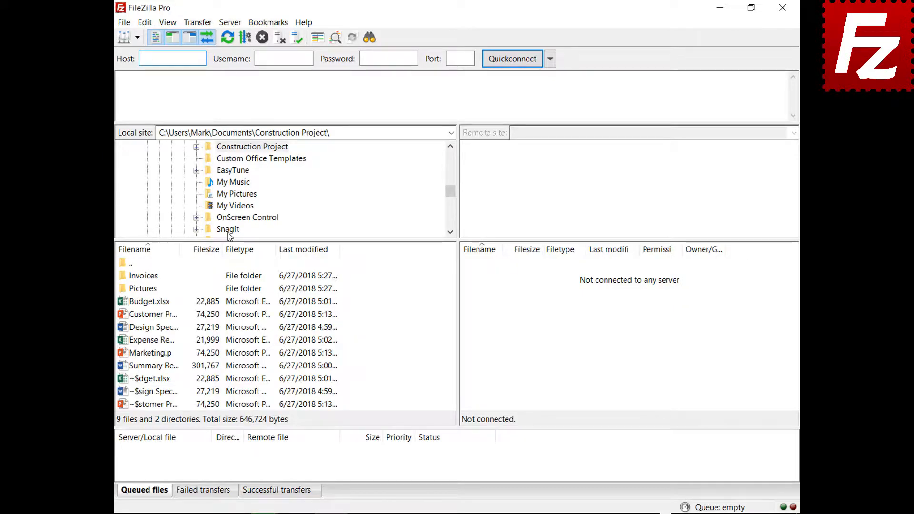
Connect to the saved FTP connection site and add a second, empty tab
left_click(137, 37)
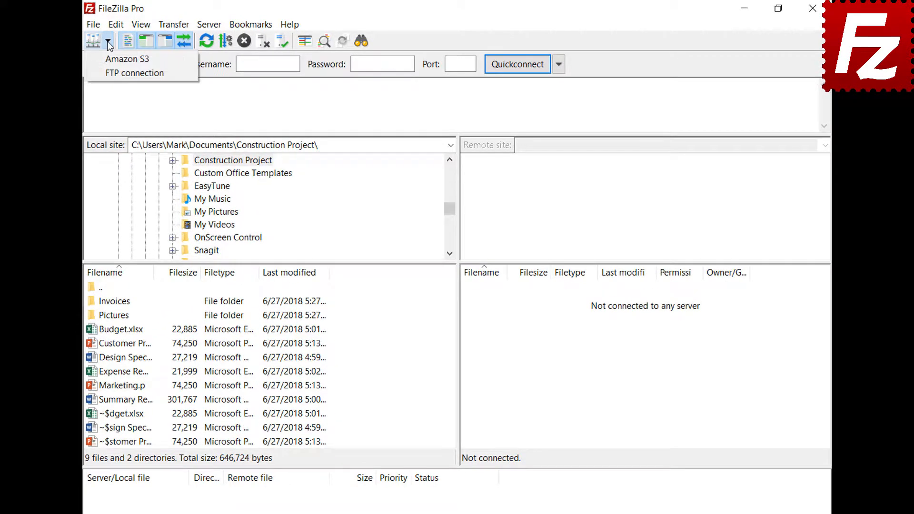
left_click(115, 70)
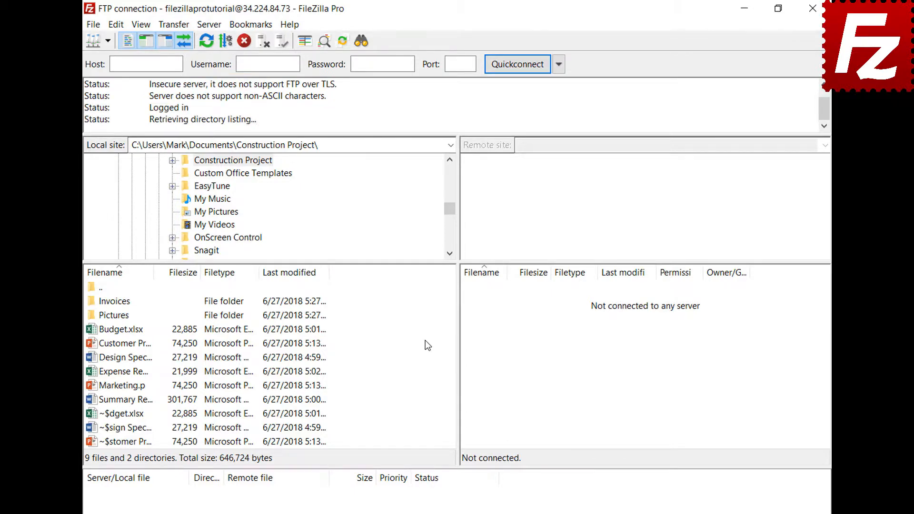
left_click(93, 26)
left_click(102, 68)
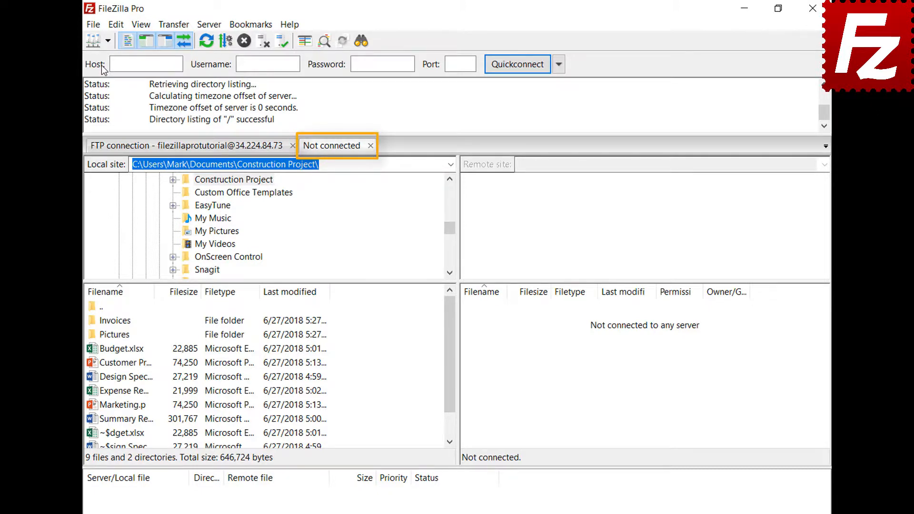
Connect the second tab to the saved Amazon S3 site, then return to the FTP tab
left_click(220, 152)
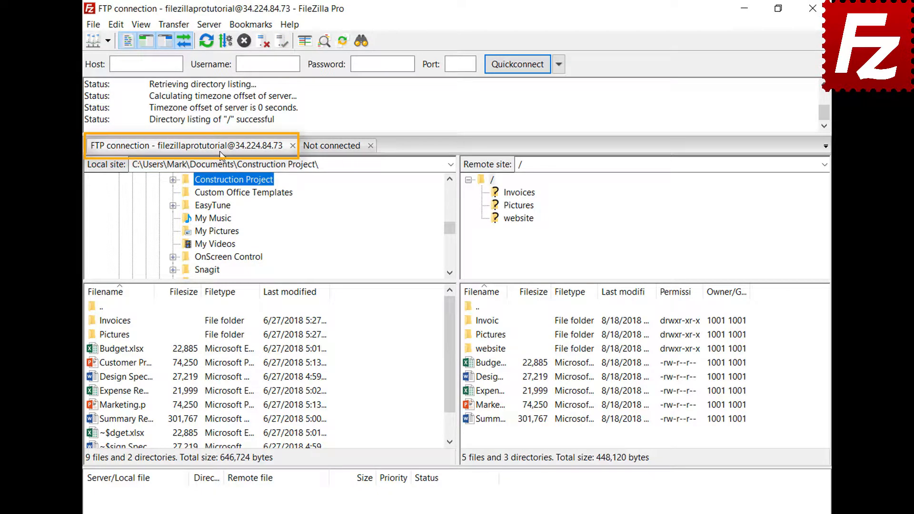
left_click(334, 148)
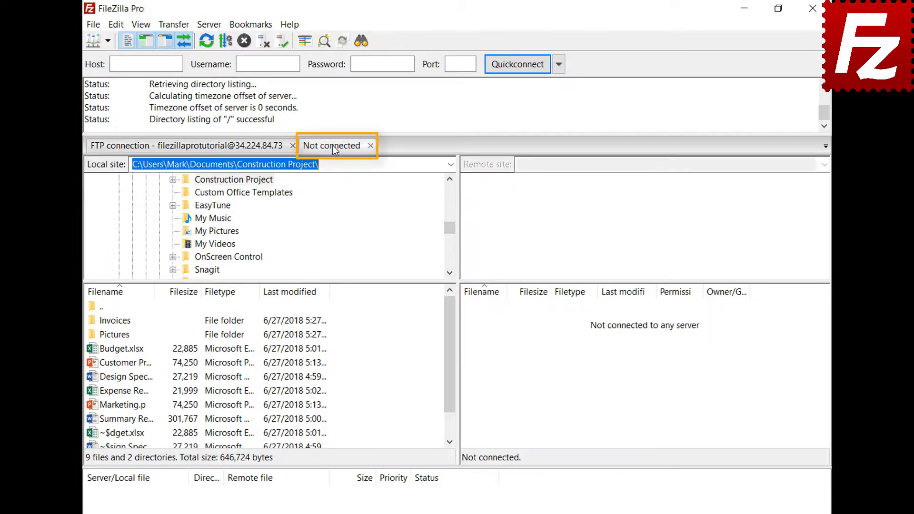
left_click(108, 43)
left_click(113, 57)
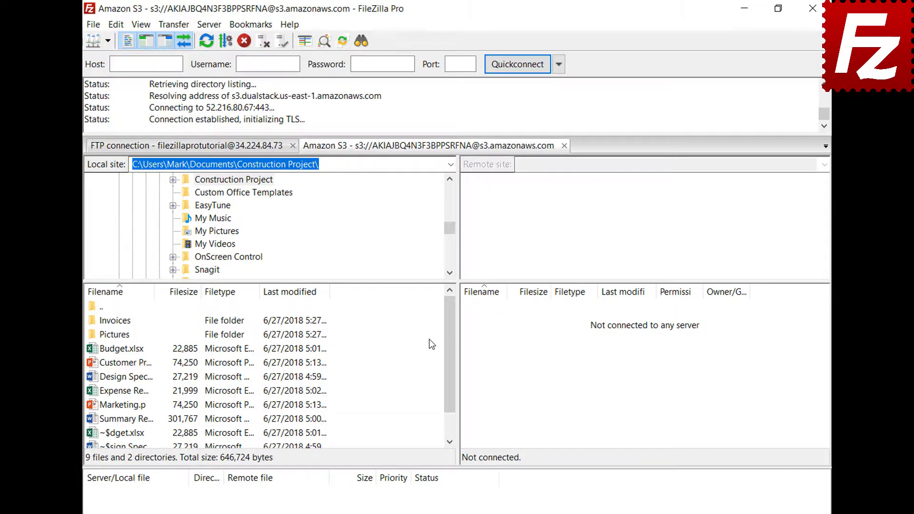
left_click(232, 148)
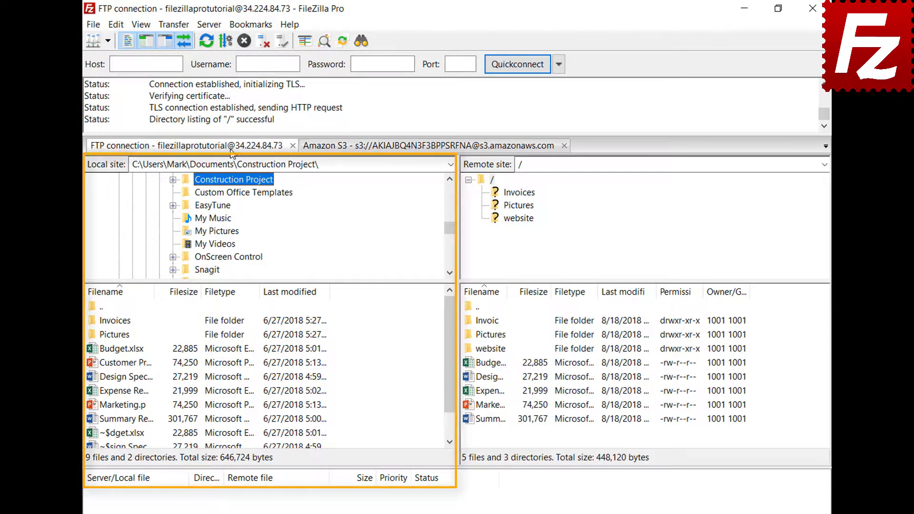
Set the Interface startup option to restore tabs and reconnect, then relaunch FileZilla Pro
left_click(397, 148)
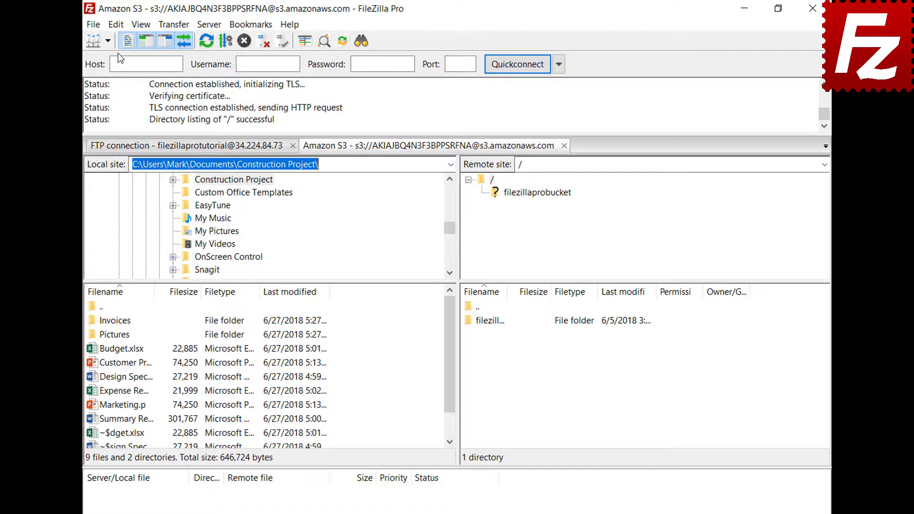
left_click(118, 24)
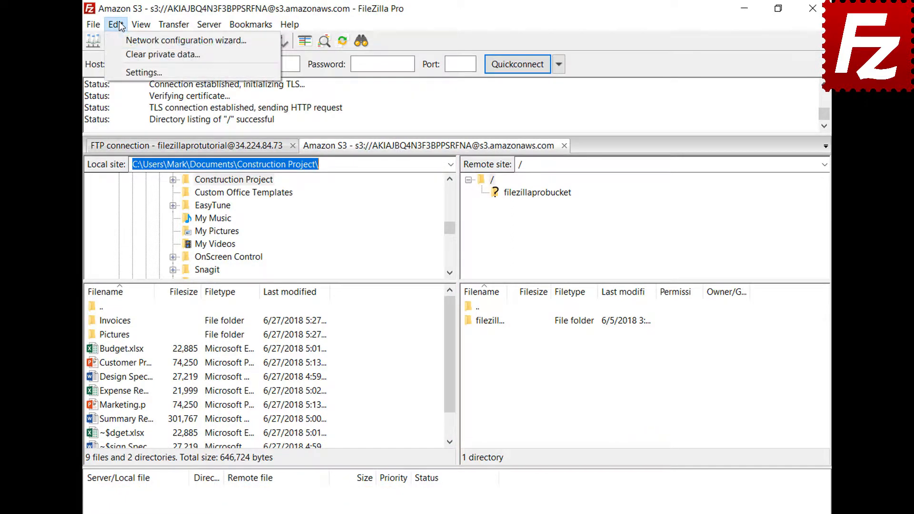
left_click(128, 71)
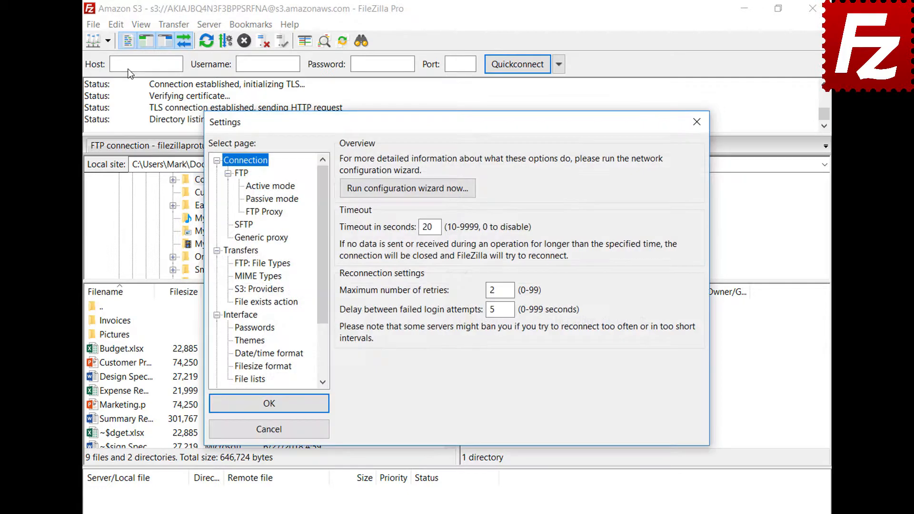
left_click(253, 316)
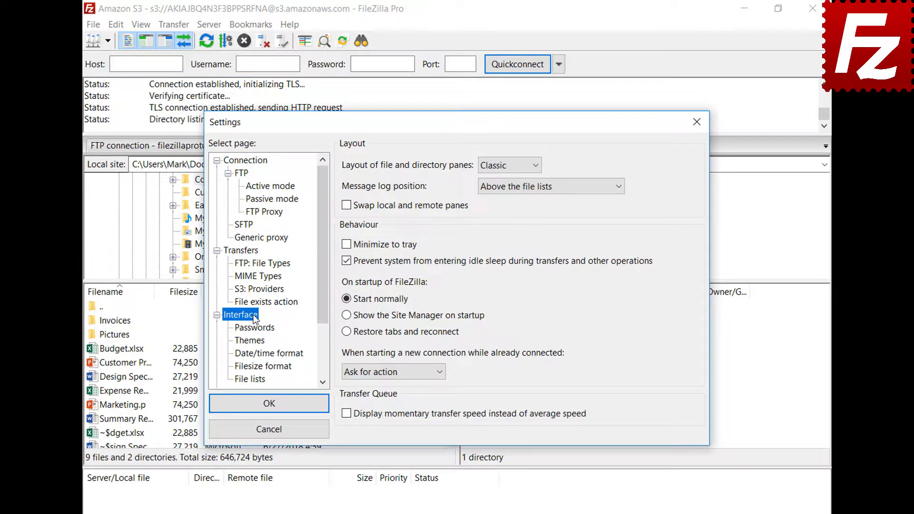
left_click(346, 332)
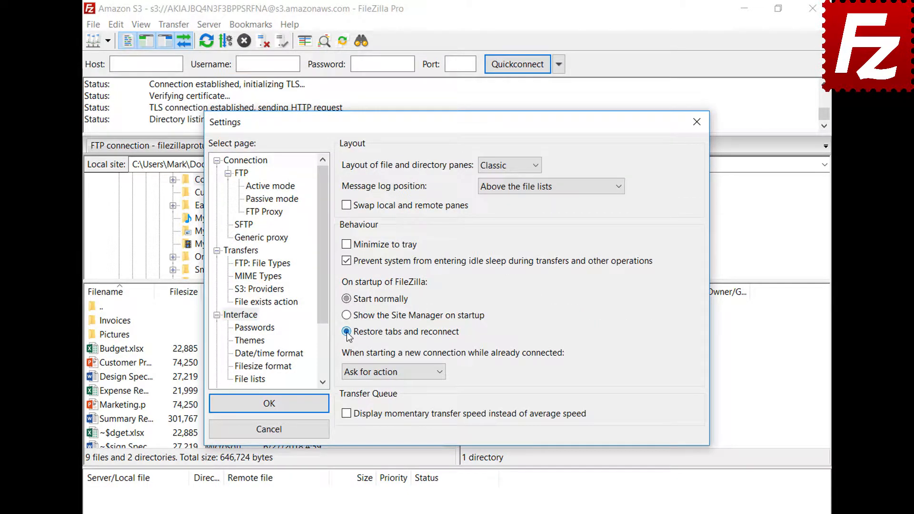
left_click(269, 404)
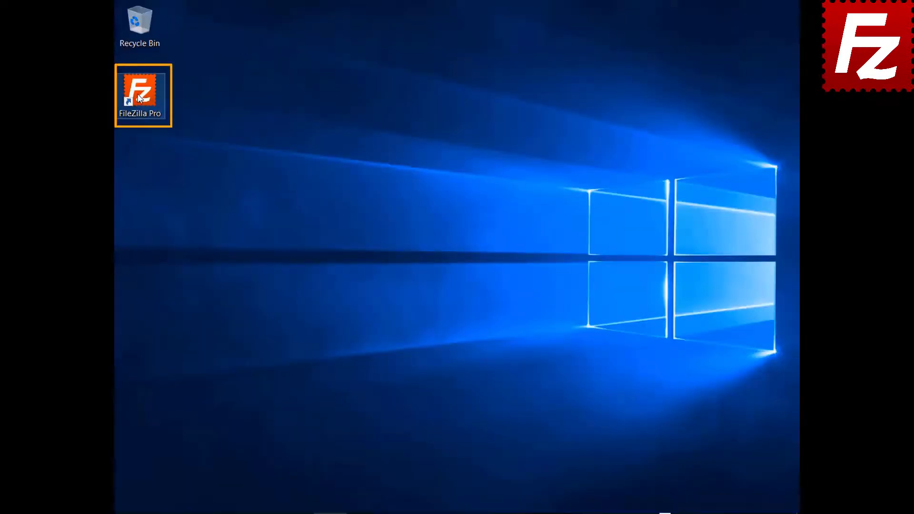
double_click(163, 116)
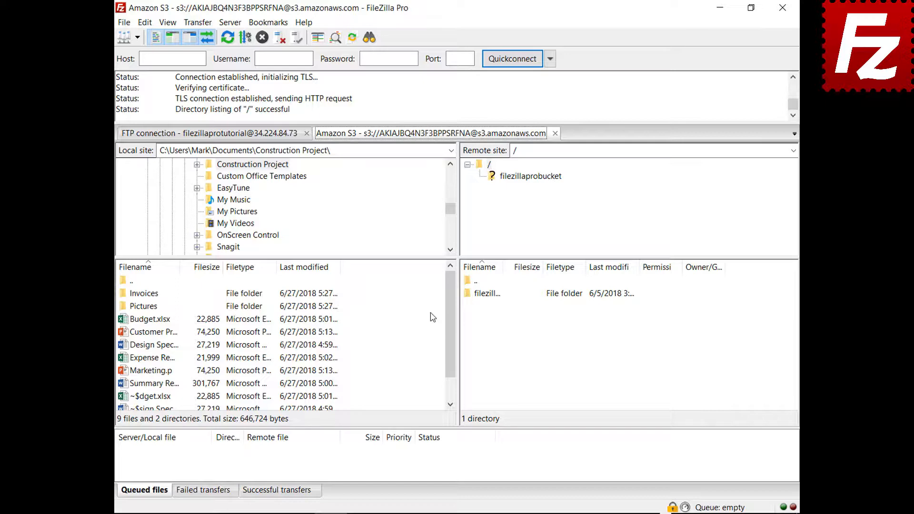
Close the Amazon S3 tab, set new connections to open in a new tab, and reconnect to Amazon S3
left_click(554, 133)
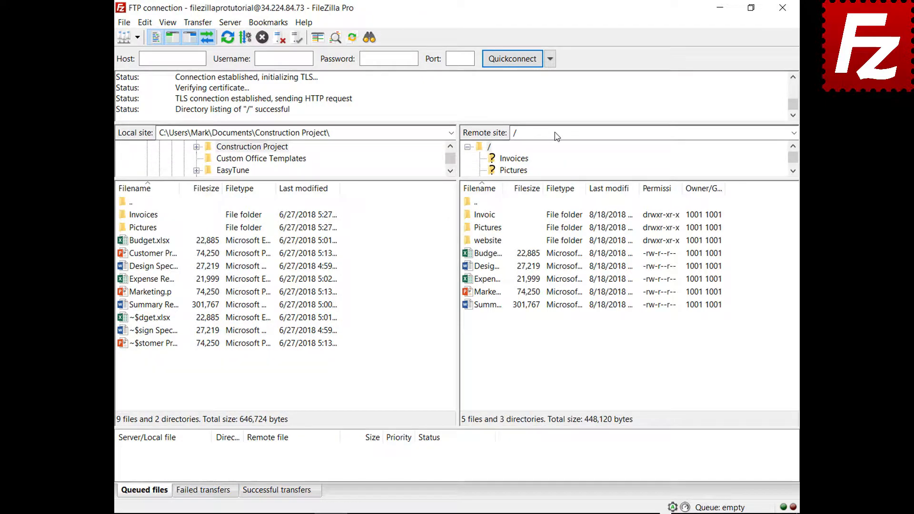
left_click(145, 22)
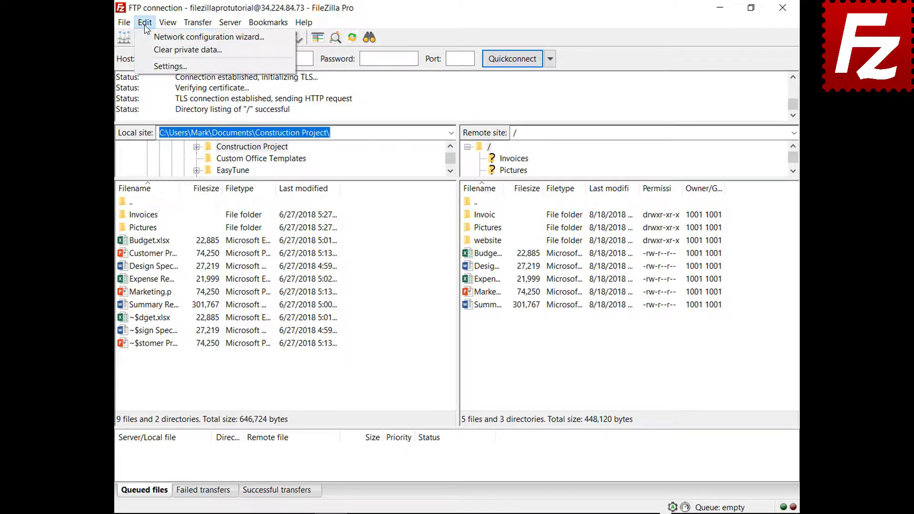
left_click(157, 66)
left_click(267, 289)
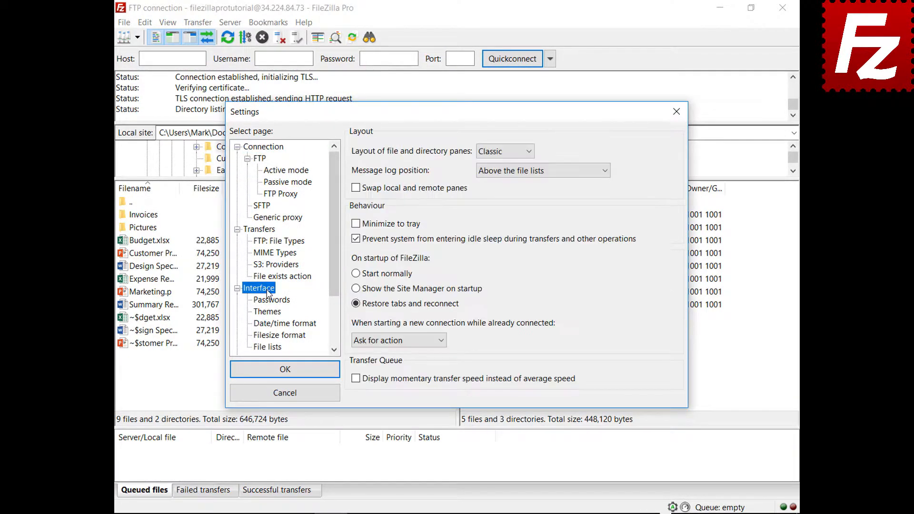
left_click(443, 341)
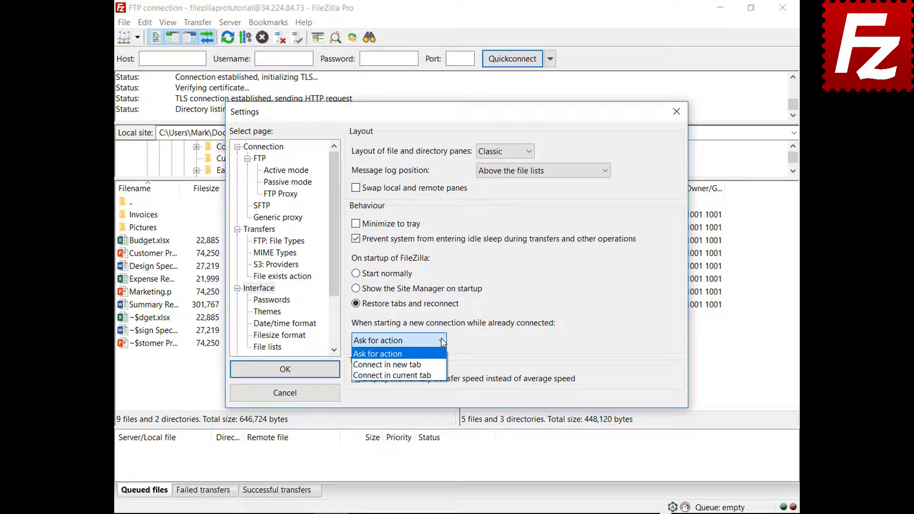
left_click(387, 365)
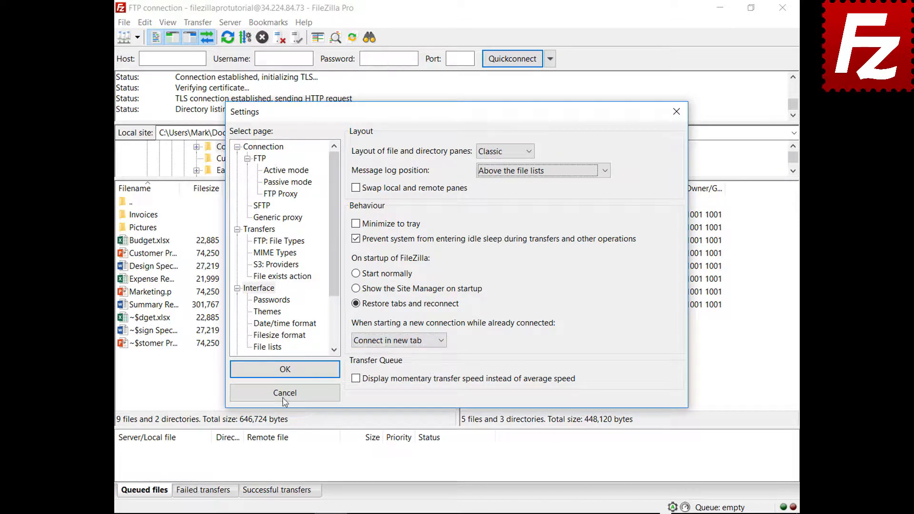
left_click(286, 371)
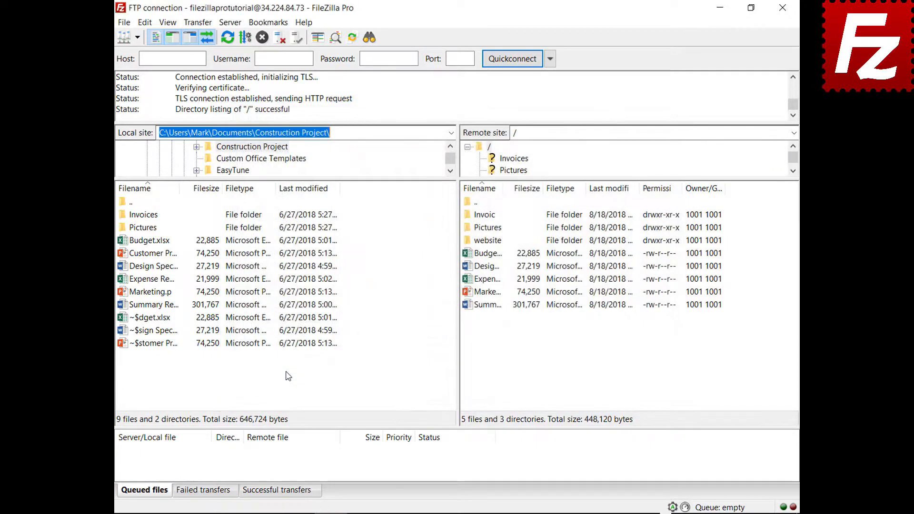
left_click(138, 37)
left_click(143, 55)
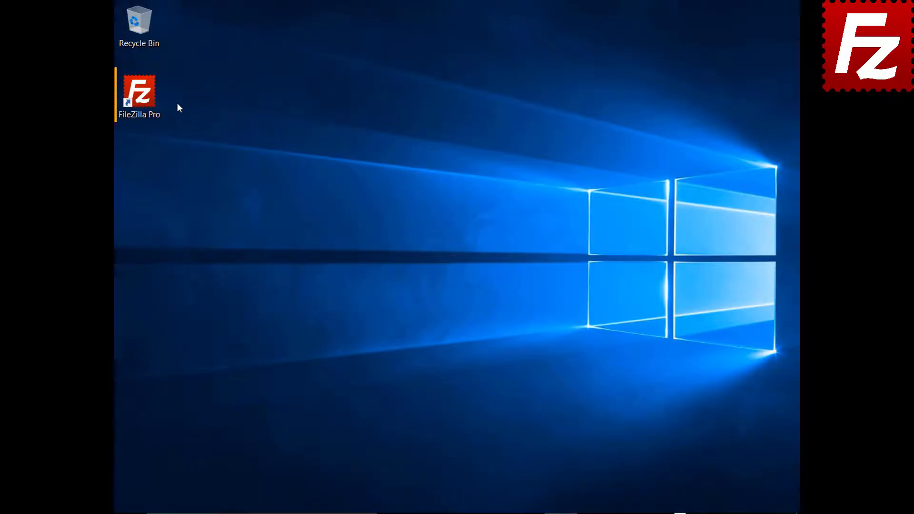
Relaunch FileZilla Pro from the desktop shortcut to restore its Amazon S3 tabs
double_click(146, 99)
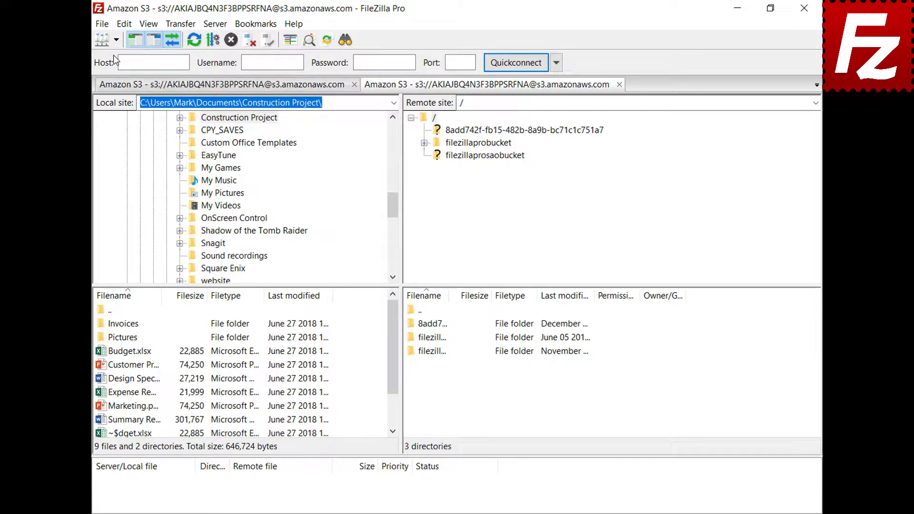
Open the README in filezillaprobucket for editing in Notepad
left_click(485, 143)
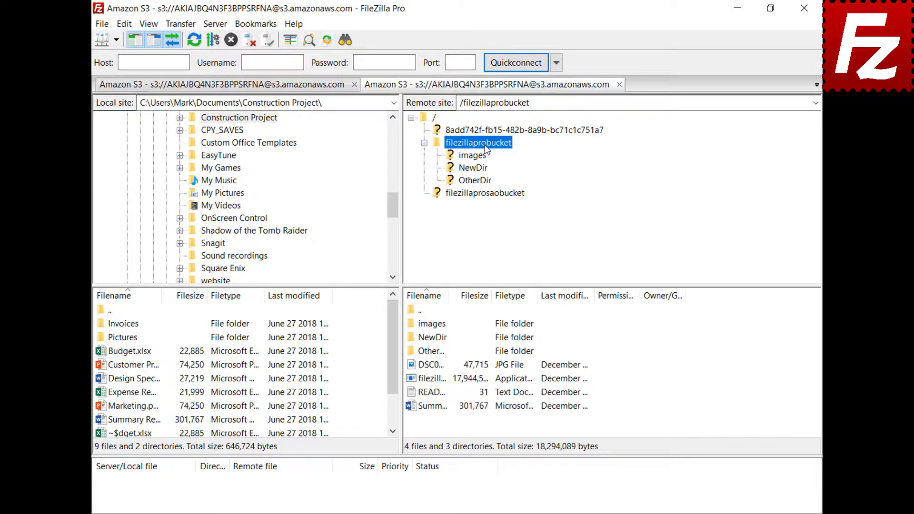
right_click(429, 396)
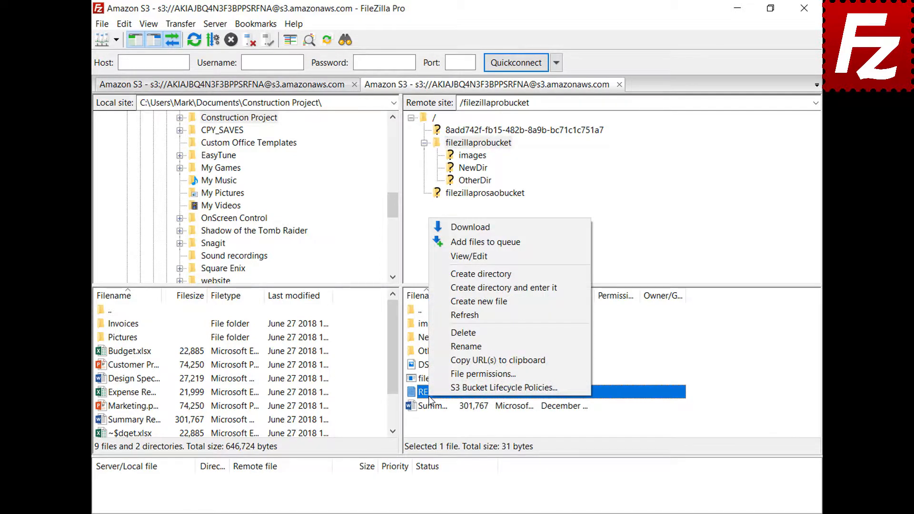
left_click(471, 261)
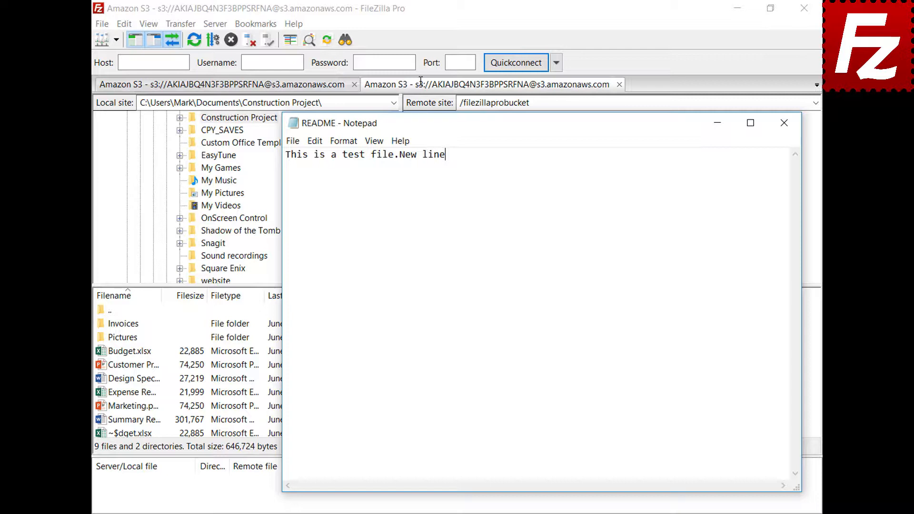
Add a 'New line' to the README, save it, and upload it to the bucket
key("Return")
type("New line")
left_click(784, 126)
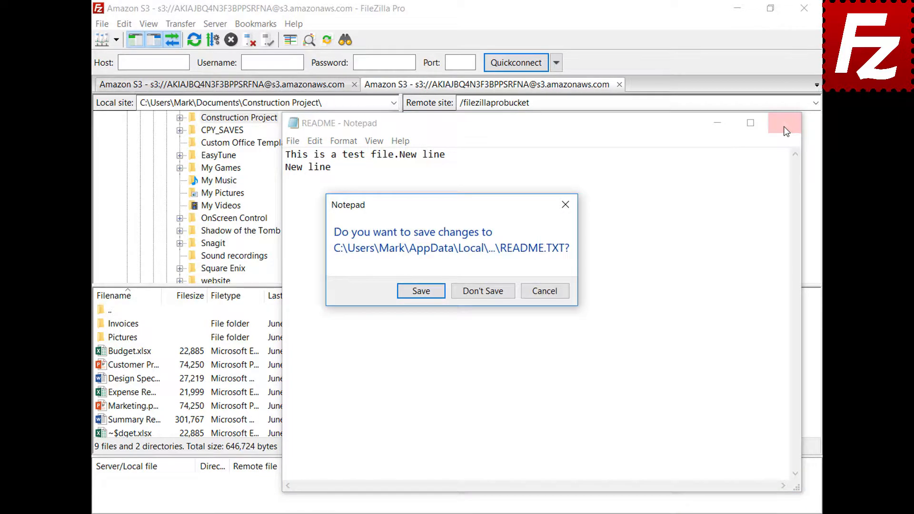
left_click(419, 292)
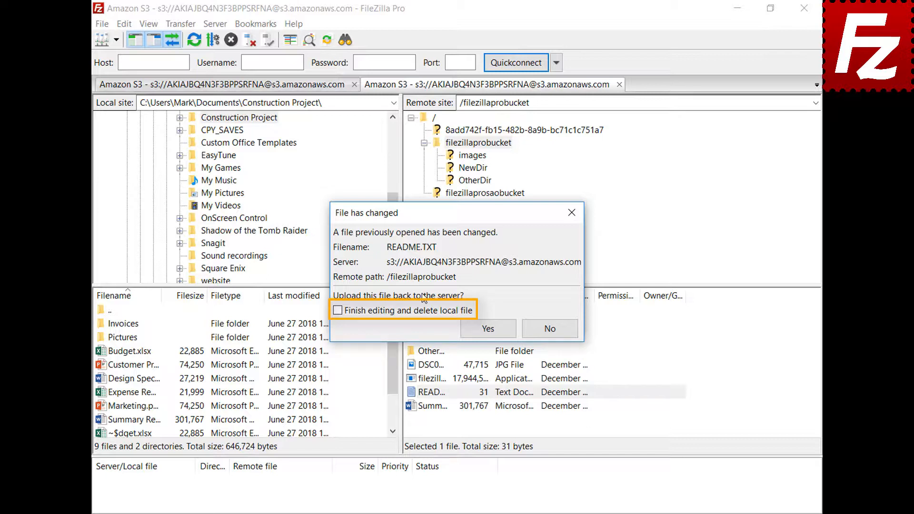
left_click(497, 333)
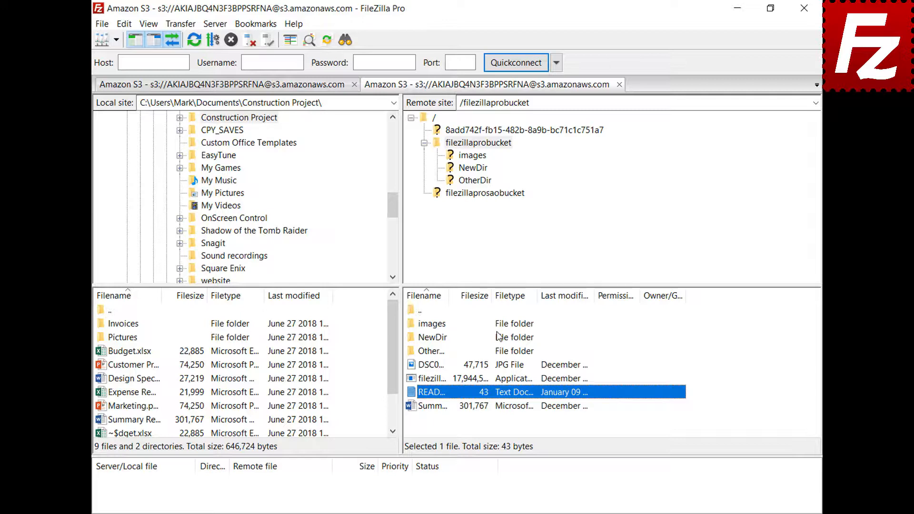
left_click(101, 24)
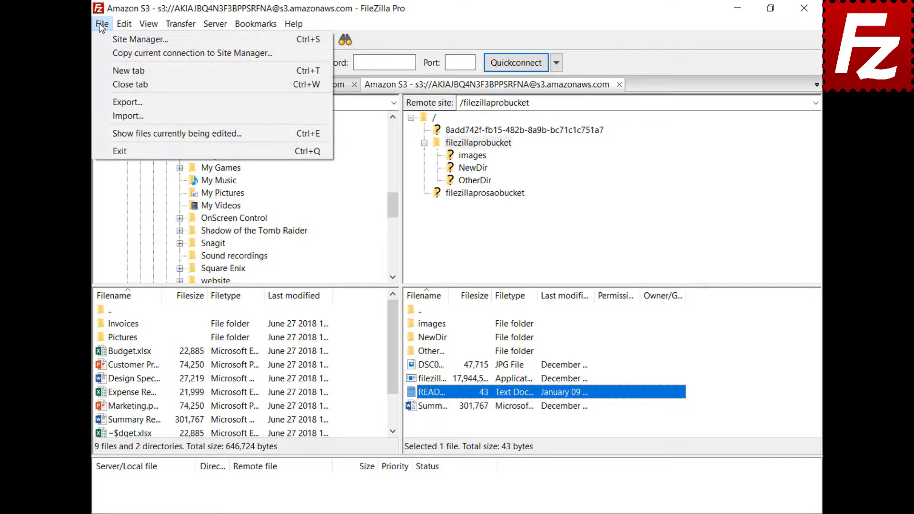
left_click(119, 131)
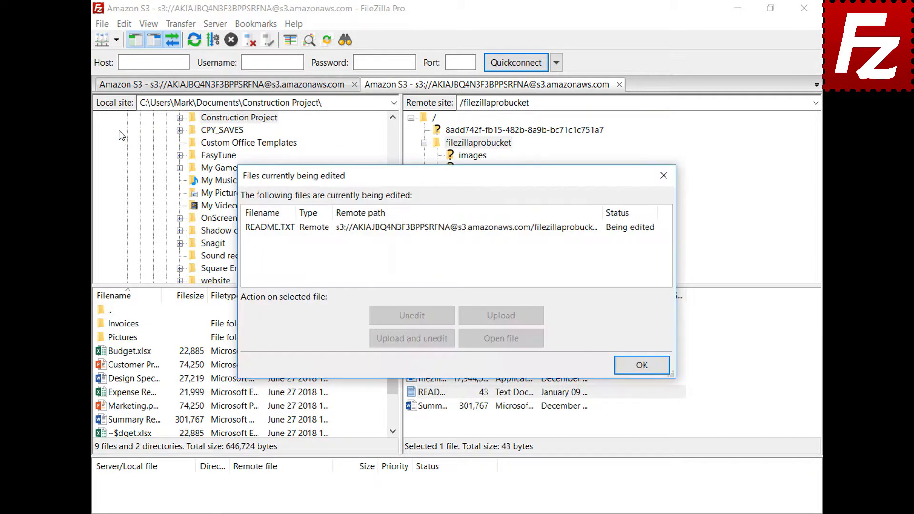
left_click(426, 231)
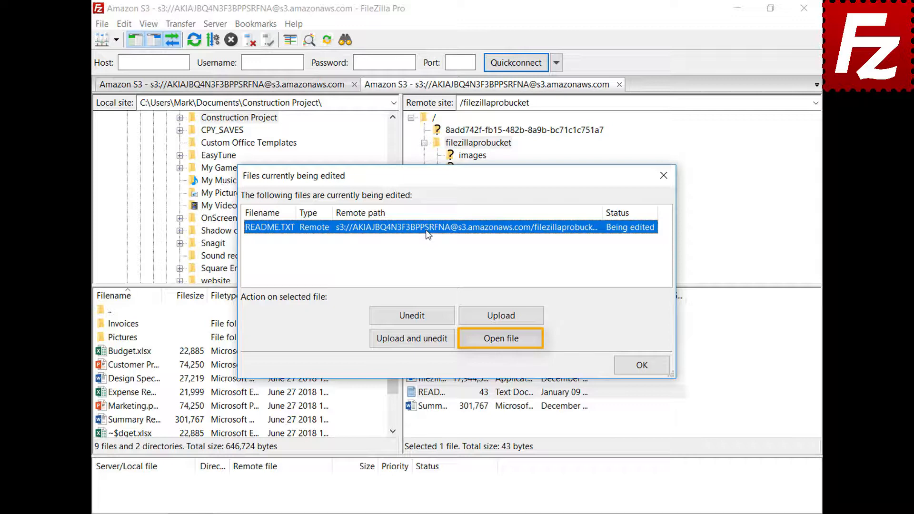
left_click(642, 365)
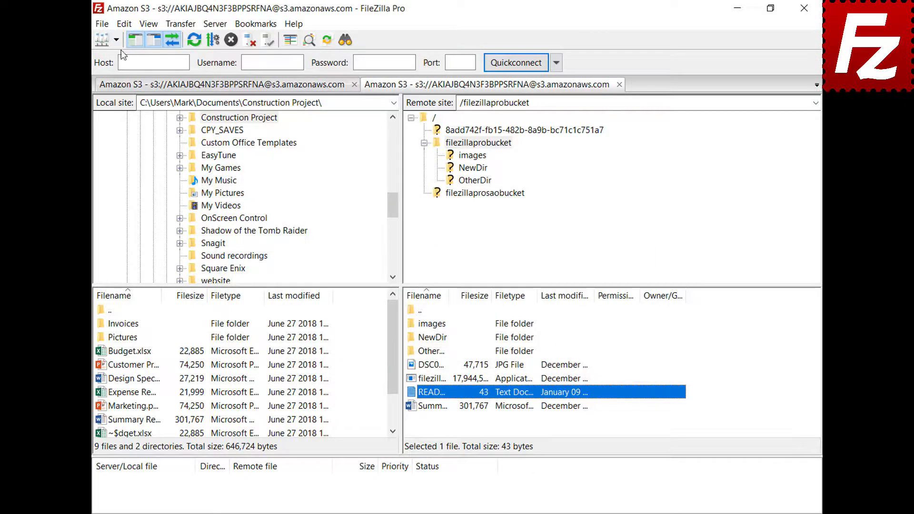
Associate jpg files with C:\Windows\system32\mspaint.exe, then bring up the JPG photo's context menu
left_click(124, 24)
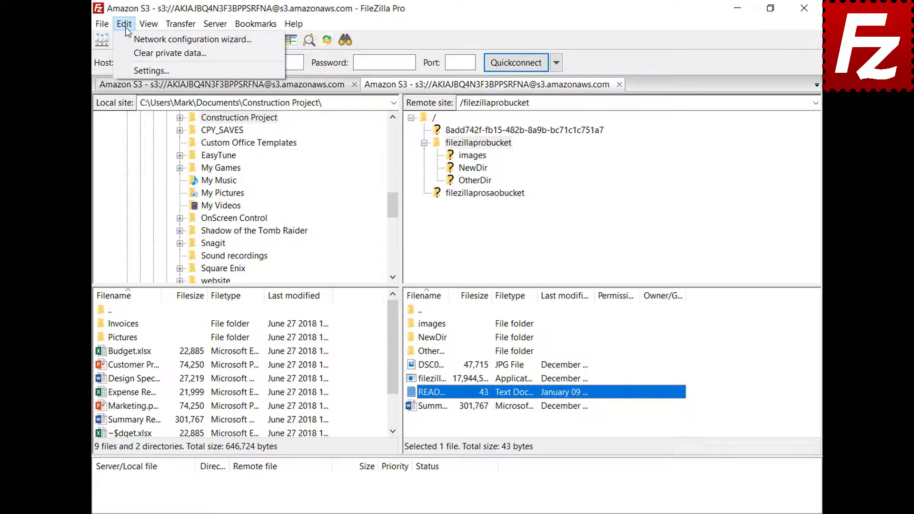
left_click(130, 72)
left_click_drag(324, 190, 331, 248)
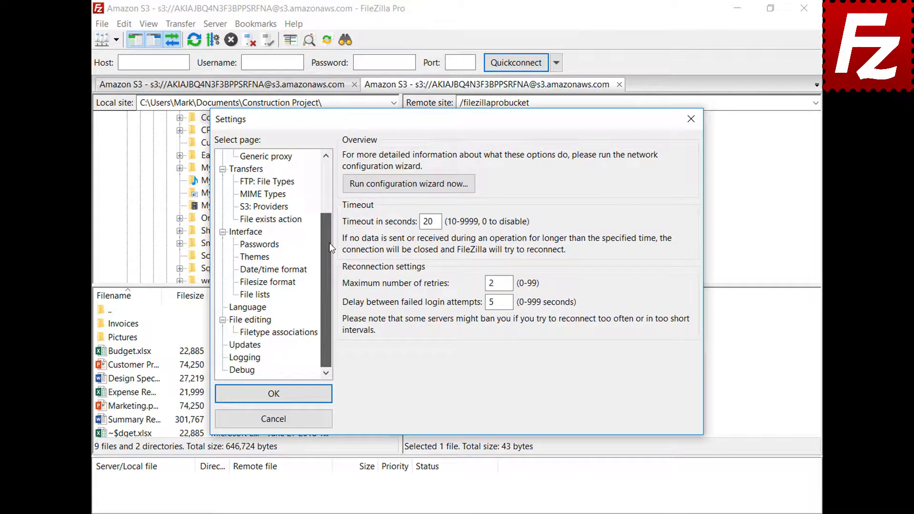
left_click(235, 320)
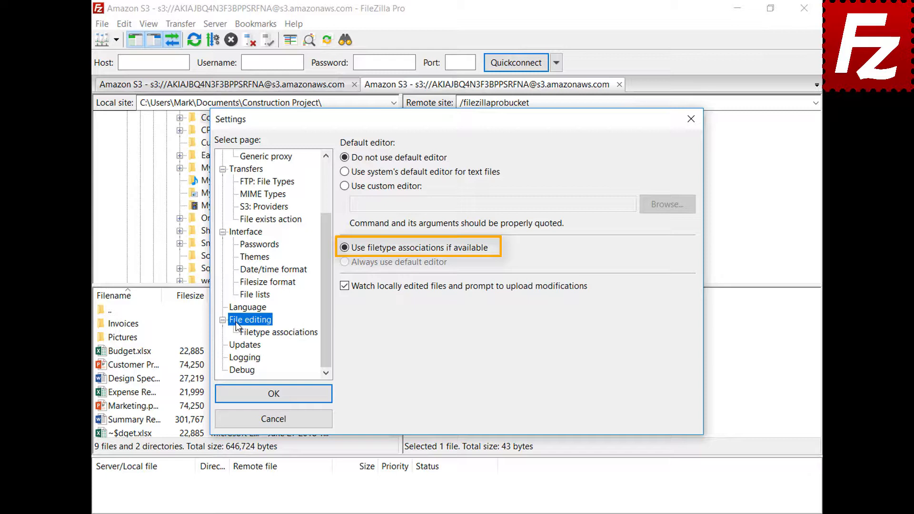
left_click(287, 337)
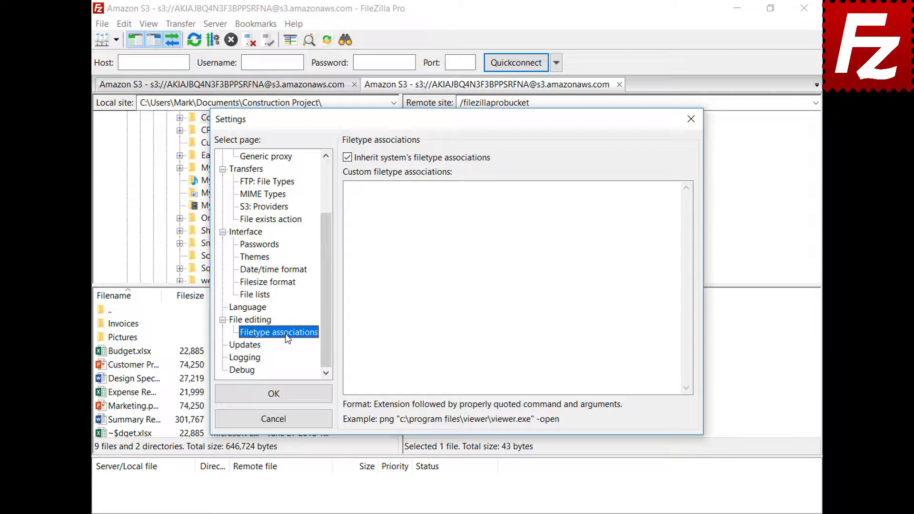
left_click(659, 199)
type("jpg \"C:\\Windows\\system32\\mspaint.exe\"")
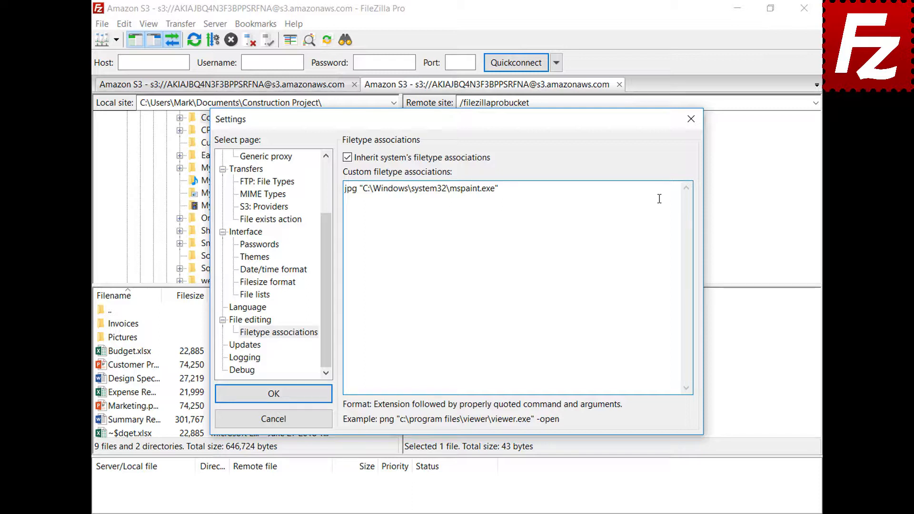
left_click(225, 399)
left_click(409, 364)
right_click(409, 364)
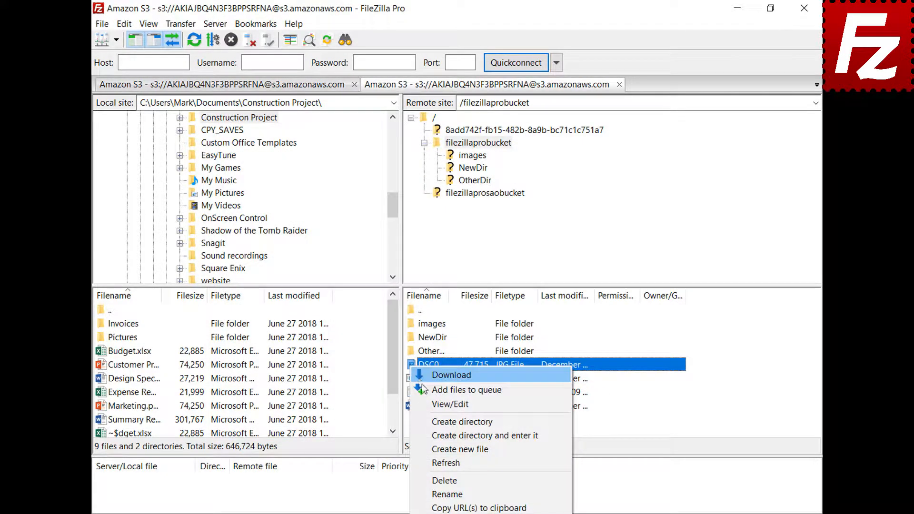
View the DSC00079 photo in Paint, close it, and return to the File editing settings page
left_click(427, 403)
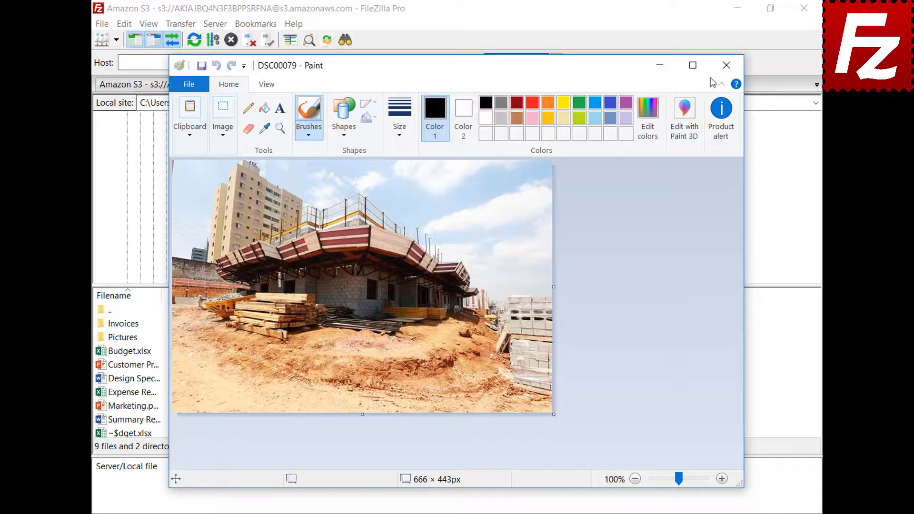
left_click(726, 64)
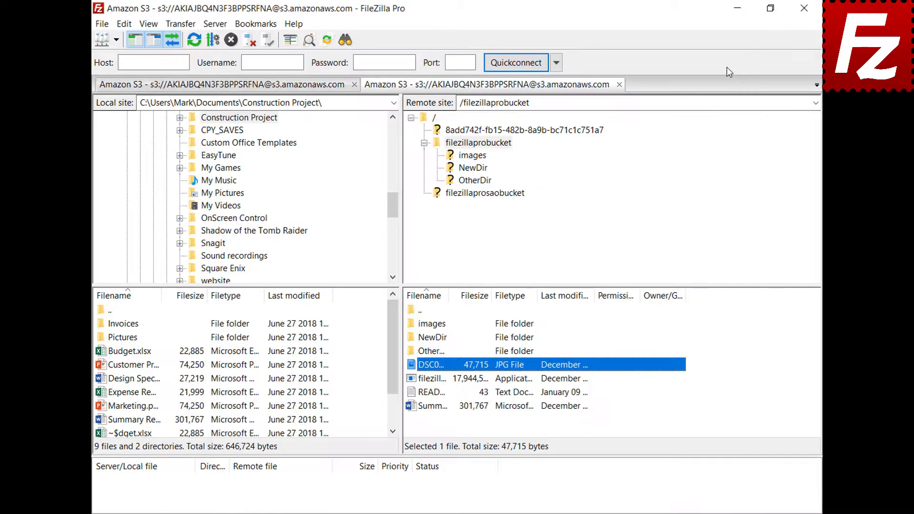
left_click(123, 28)
left_click(132, 70)
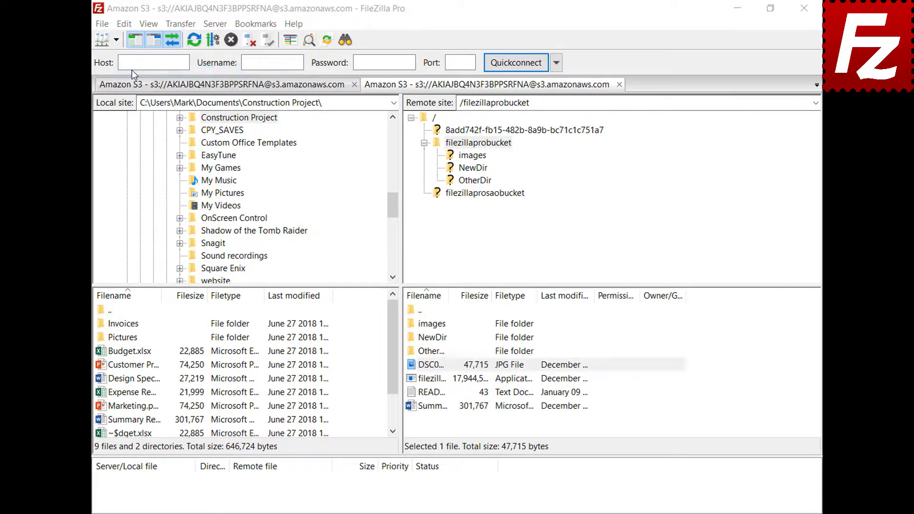
left_click_drag(325, 173, 332, 235)
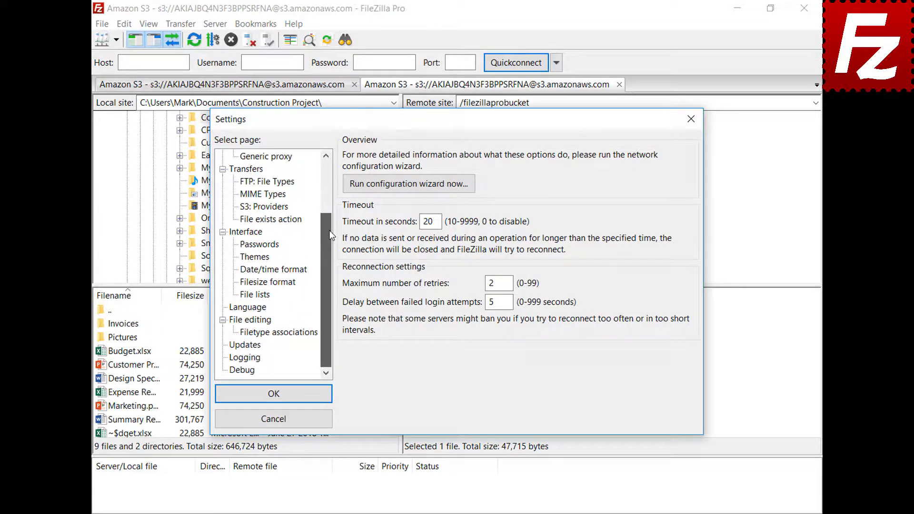
left_click(237, 321)
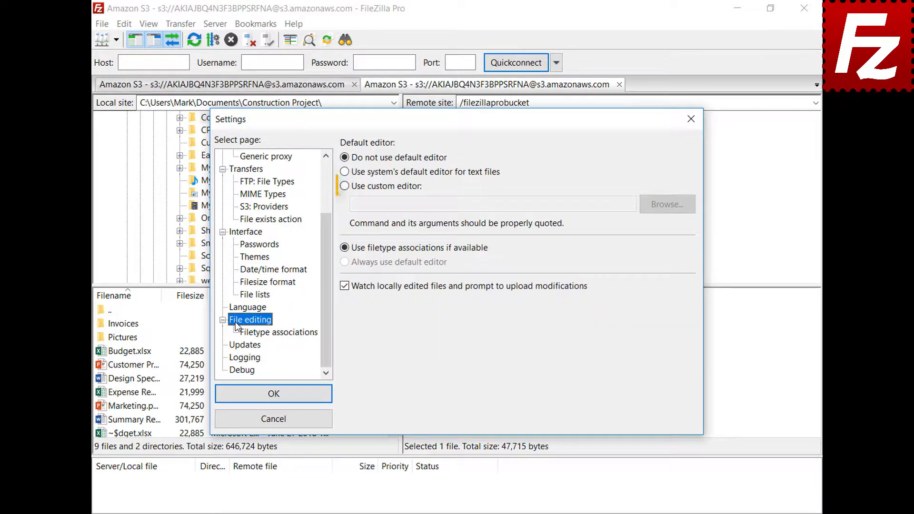
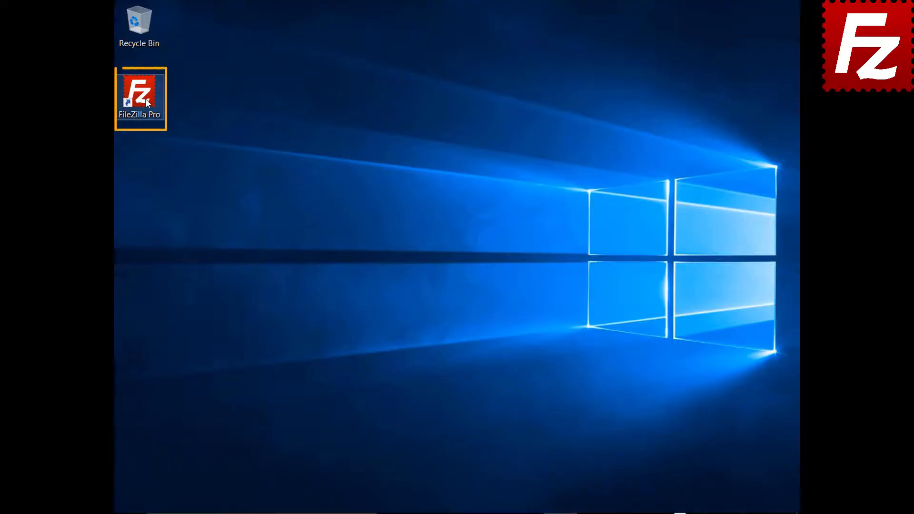
Launch FileZilla Pro and connect to the saved FTP site from the Site Manager list
double_click(145, 98)
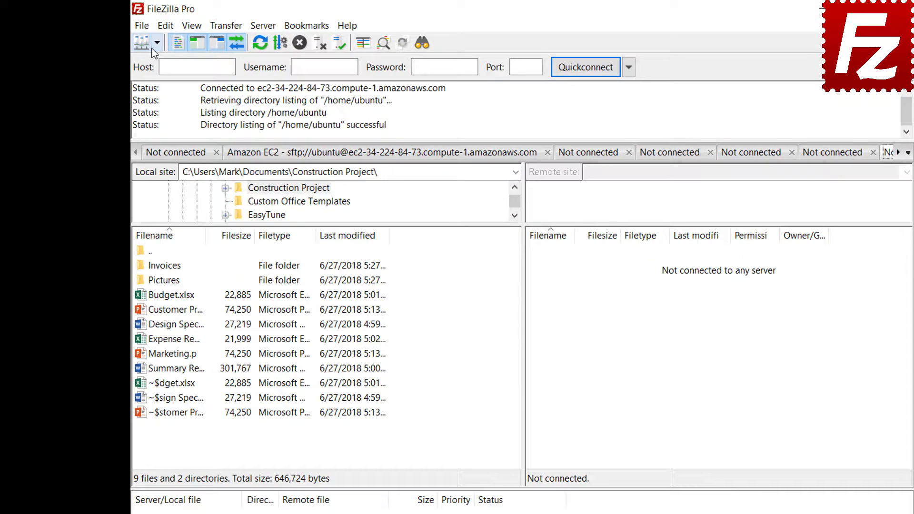
left_click(137, 37)
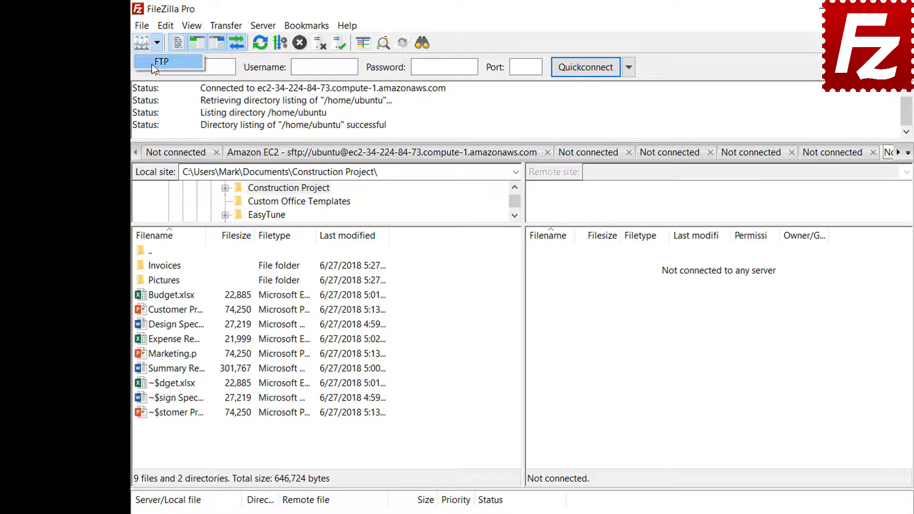
left_click(161, 61)
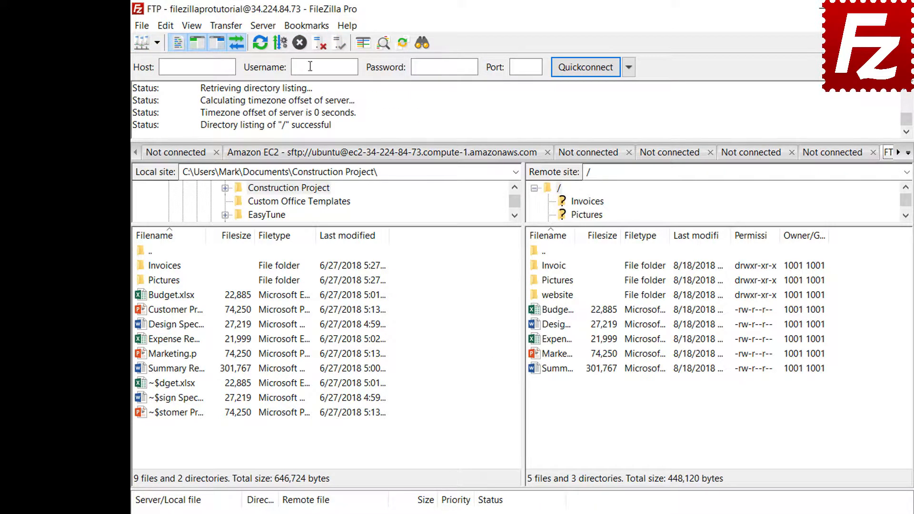
left_click(309, 31)
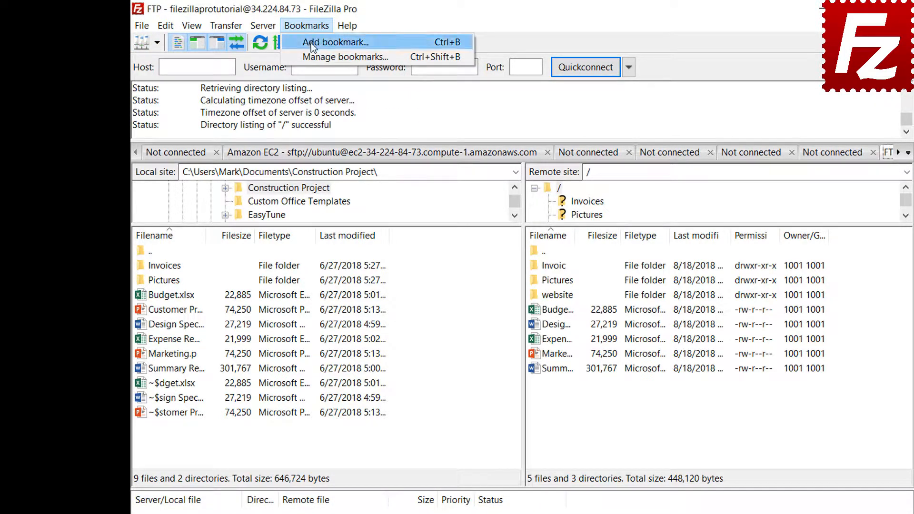
Add site-specific bookmark 'FTP-Pictures' with local folder Pictures and remote directory /Pictures
left_click(310, 43)
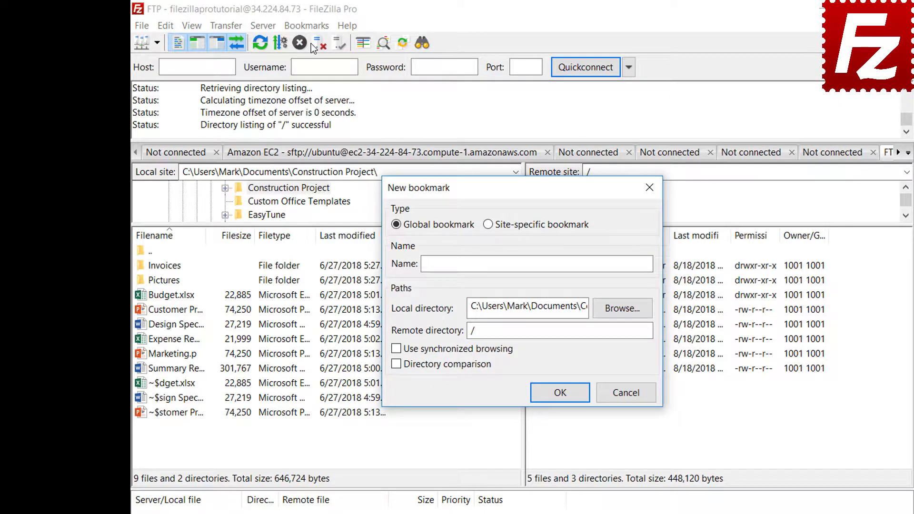
left_click(489, 226)
left_click(604, 261)
type("FTP-Pictures")
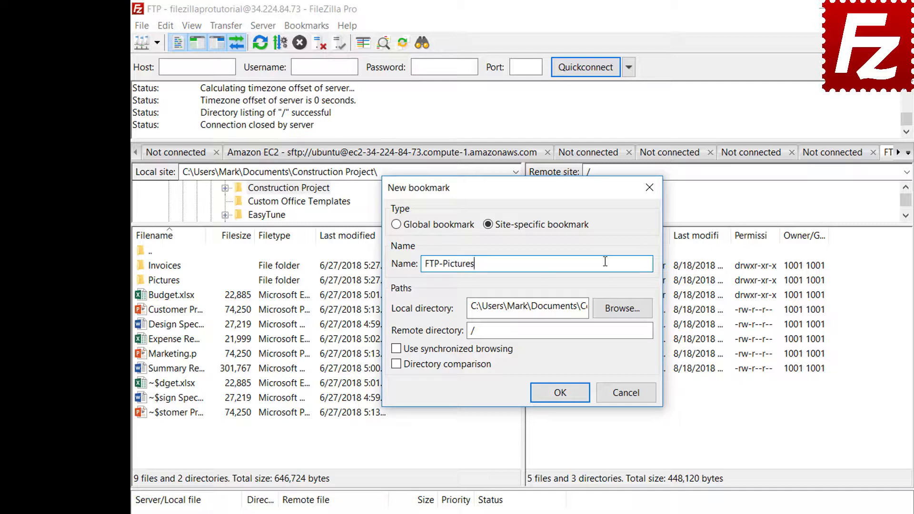
left_click(624, 310)
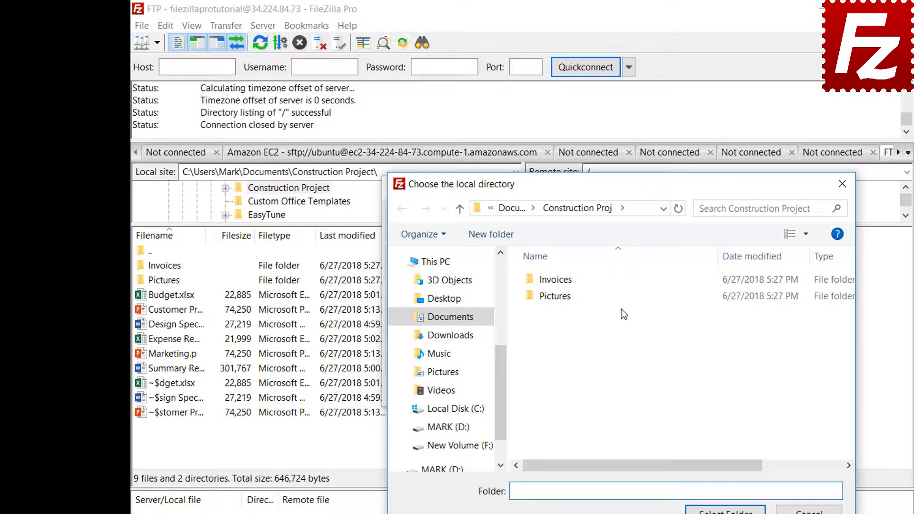
double_click(558, 298)
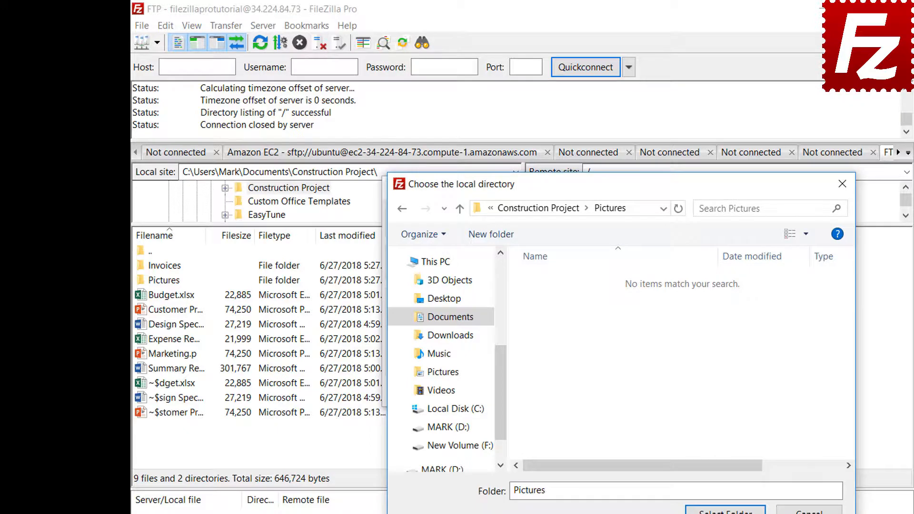
left_click(724, 510)
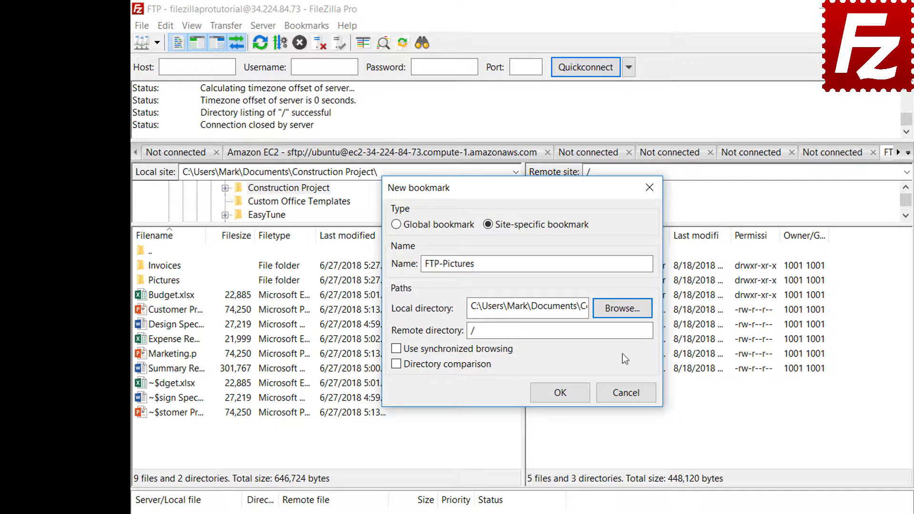
left_click(623, 330)
type("Pic")
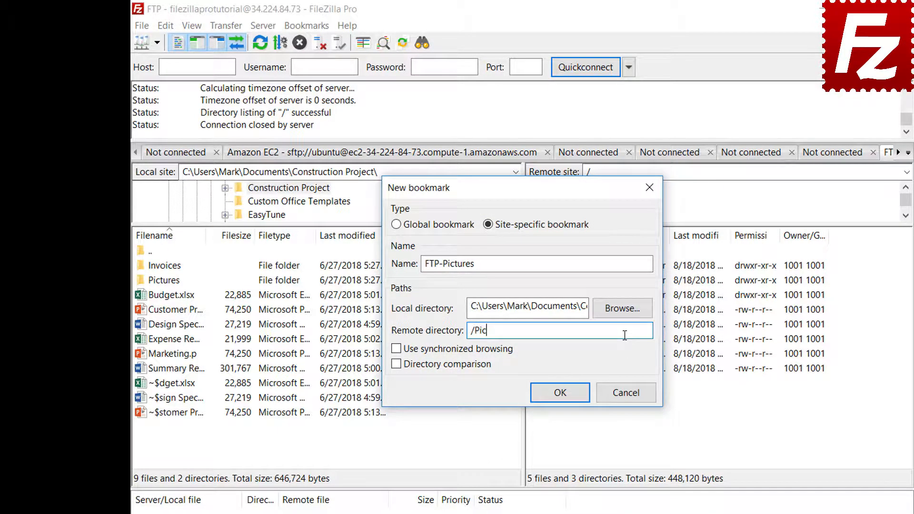
type("tures")
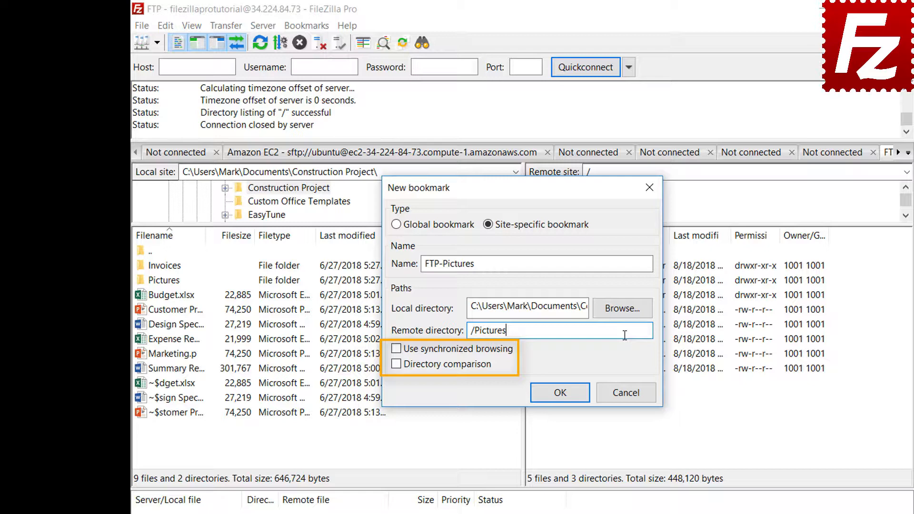
left_click(560, 393)
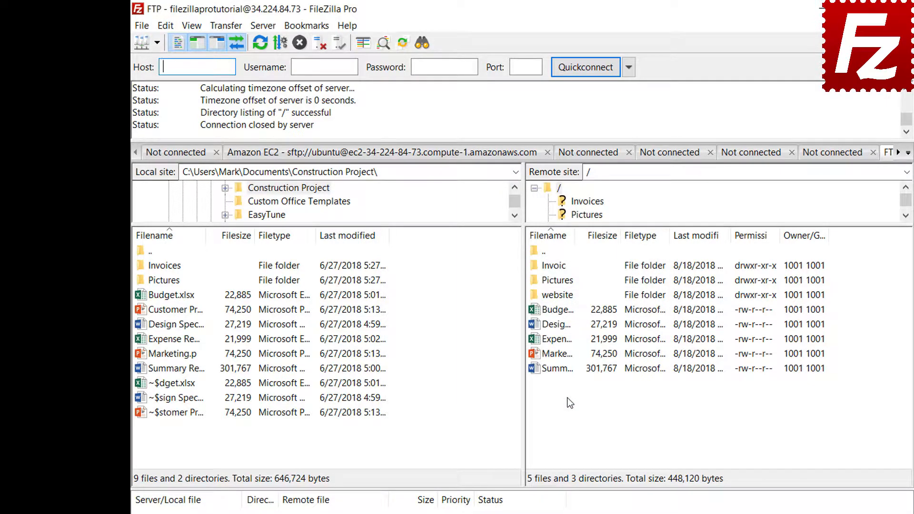
Jump to the Pictures folders via the FTP-Pictures bookmark, then disconnect
left_click(306, 26)
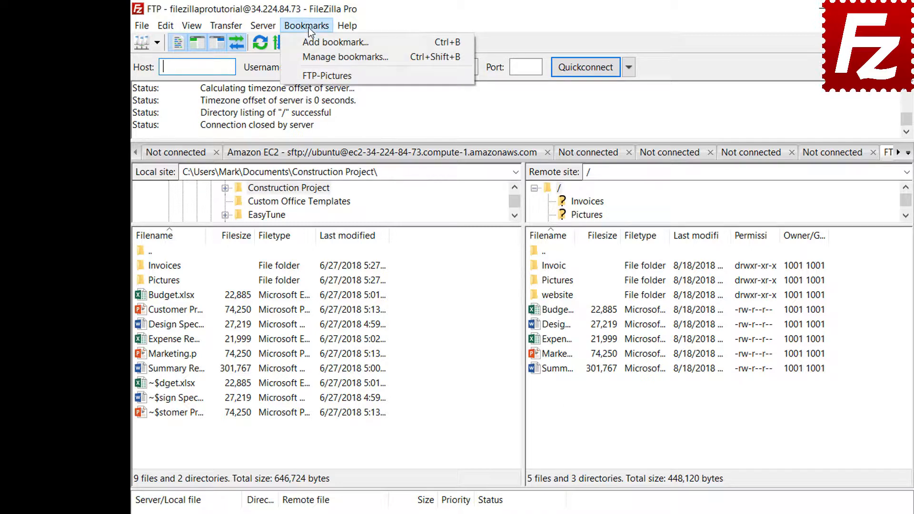
left_click(308, 76)
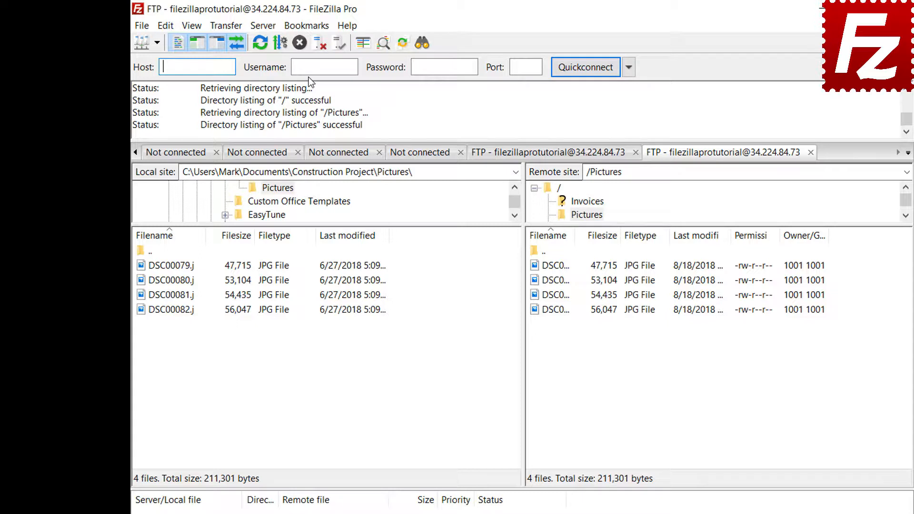
left_click(319, 48)
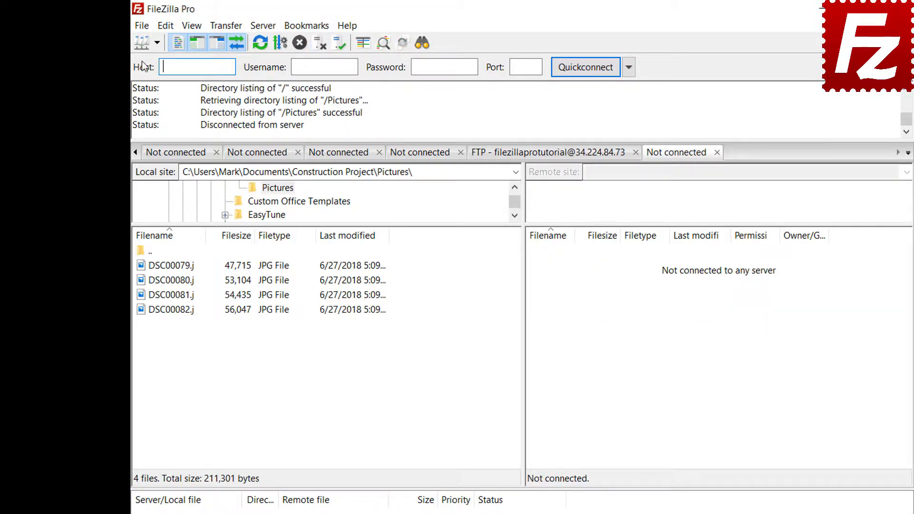
Reconnect through the Site Manager using the FTP-Pictures bookmark
left_click(142, 26)
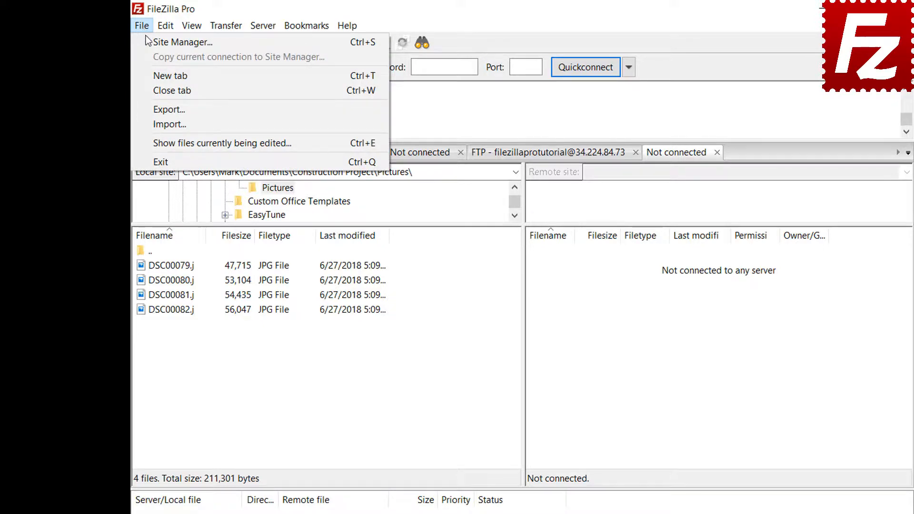
left_click(151, 42)
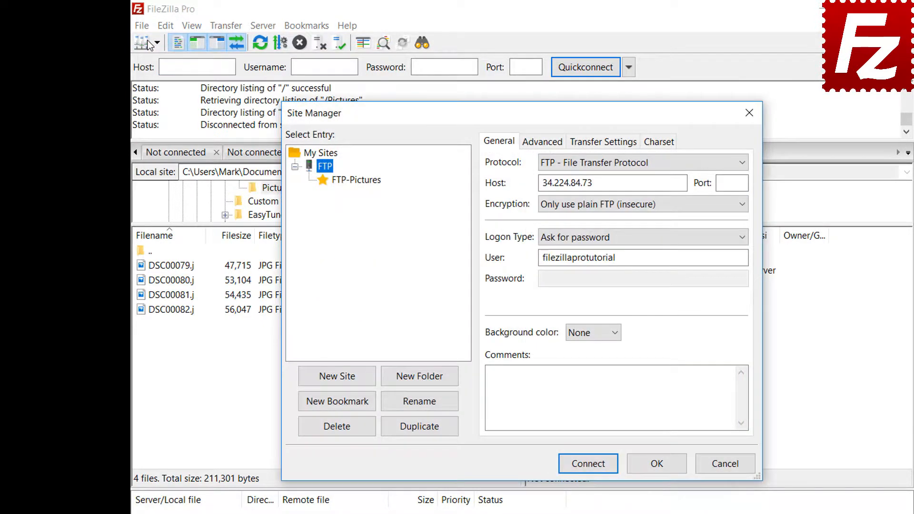
left_click(358, 182)
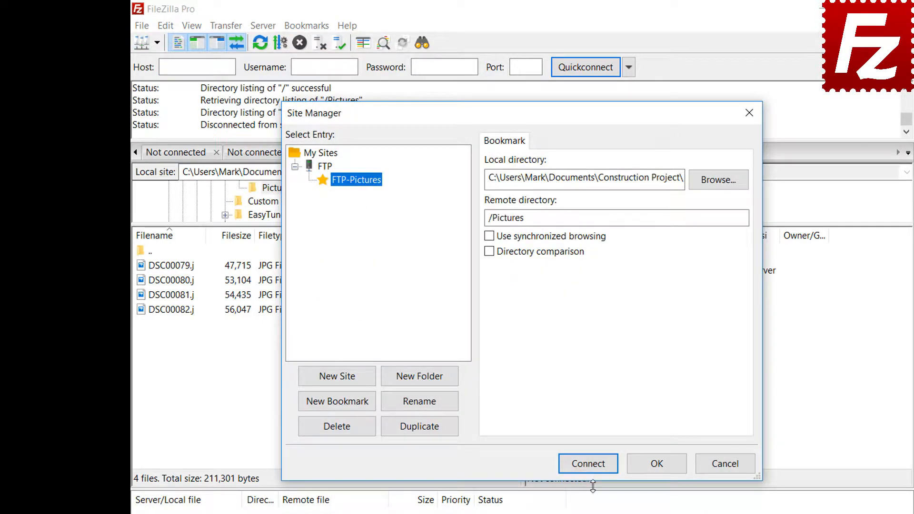
left_click(595, 465)
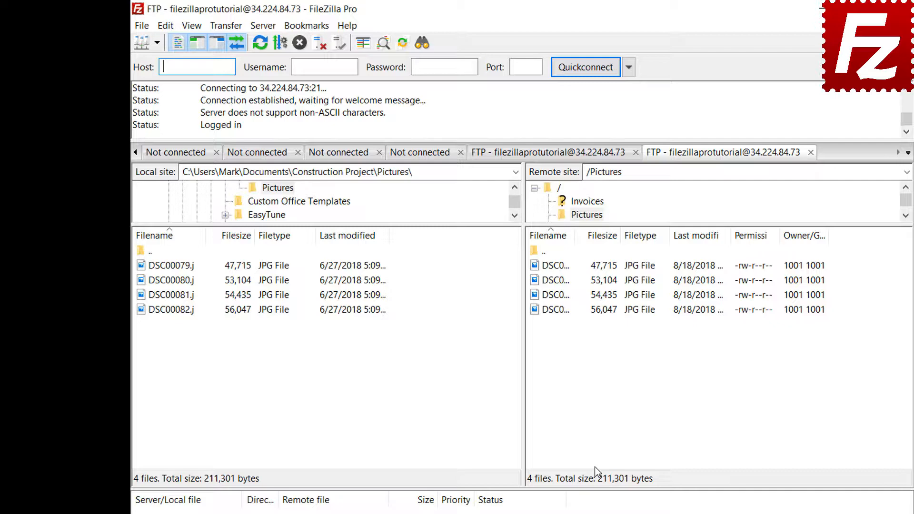
Review the FTP-Pictures bookmark's saved directories in Manage bookmarks
left_click(313, 27)
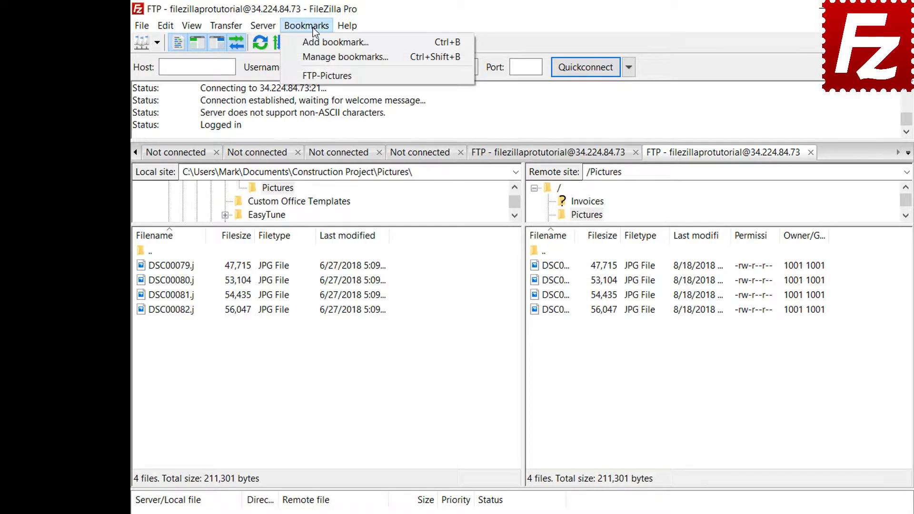
left_click(315, 53)
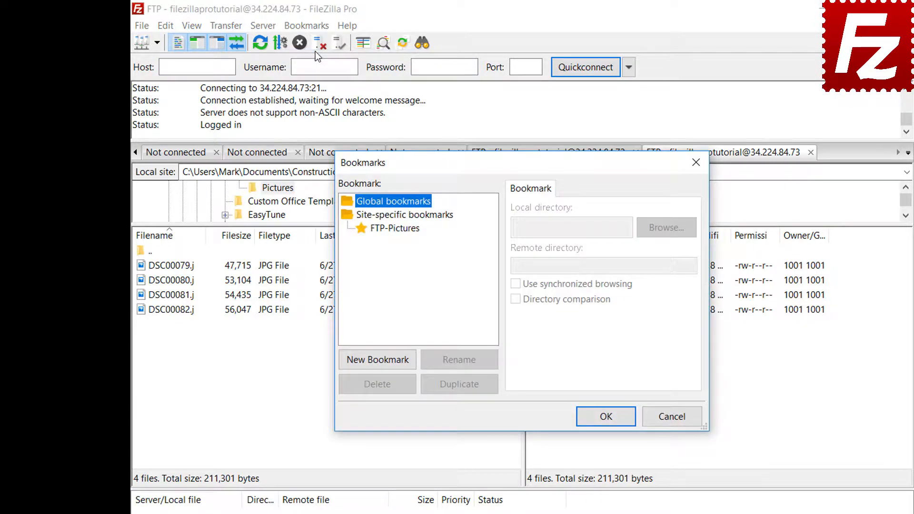
left_click(399, 228)
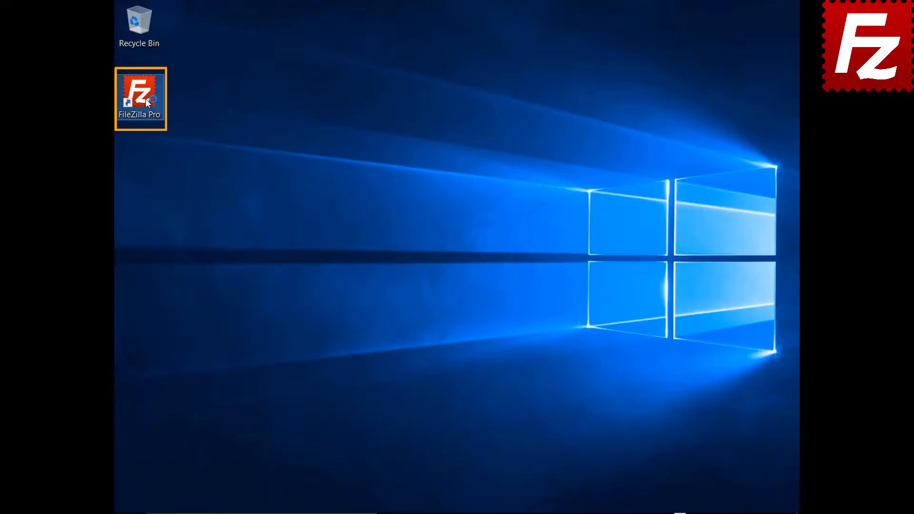
Launch FileZilla Pro and connect to the saved Amazon S3 site
double_click(145, 98)
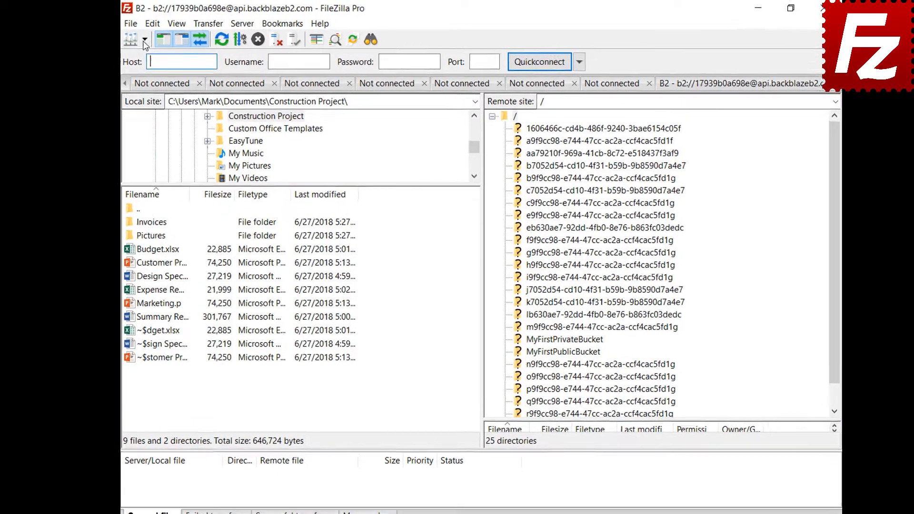
left_click(149, 41)
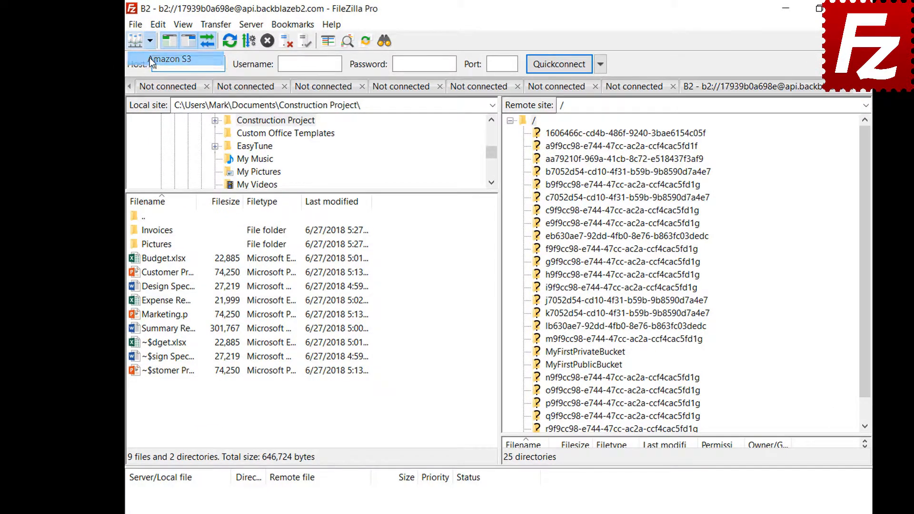
left_click(149, 58)
Go to the Interface settings page and expand the pane layout list
left_click(157, 25)
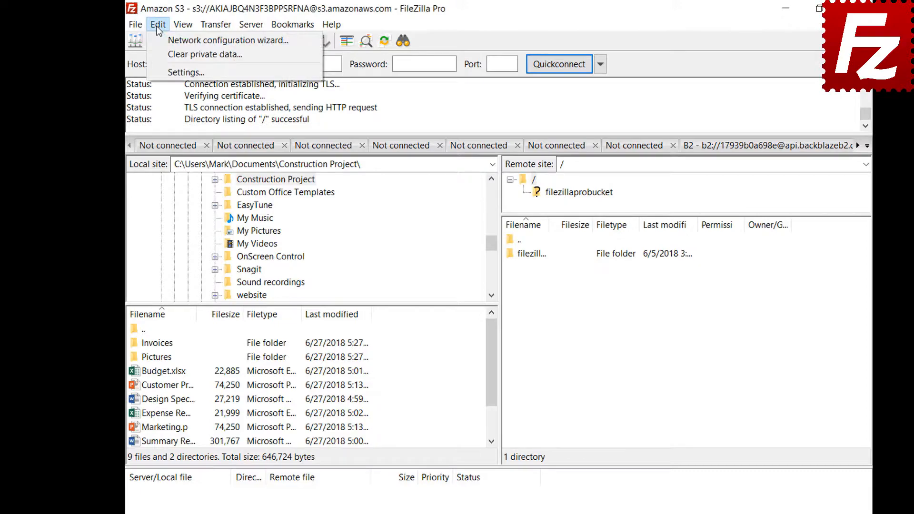
left_click(160, 75)
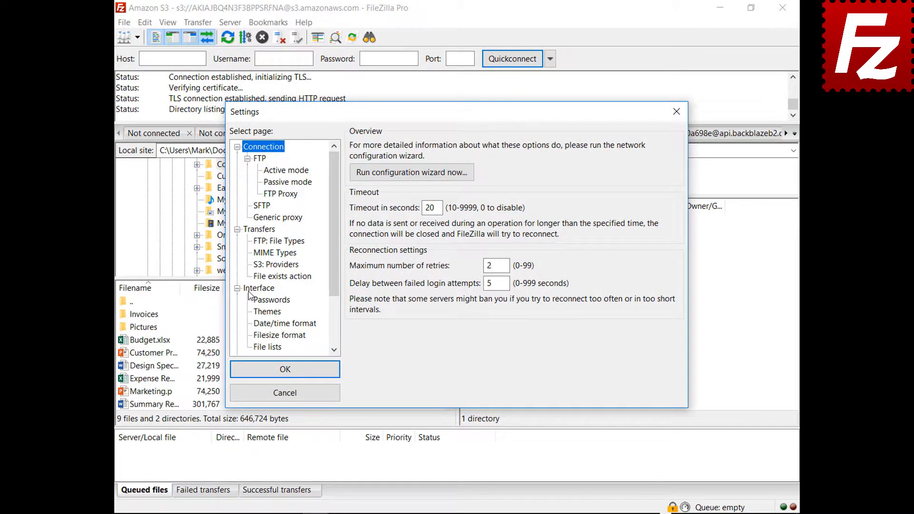
left_click(256, 300)
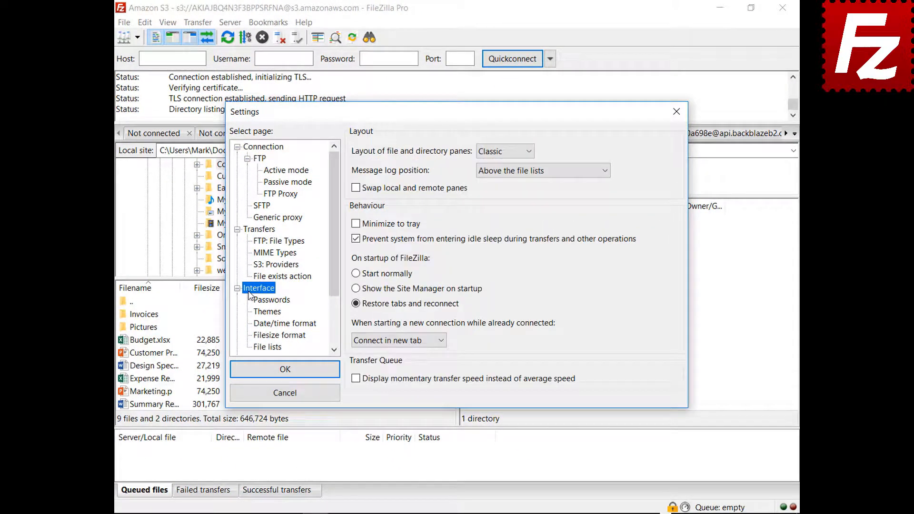
left_click(504, 152)
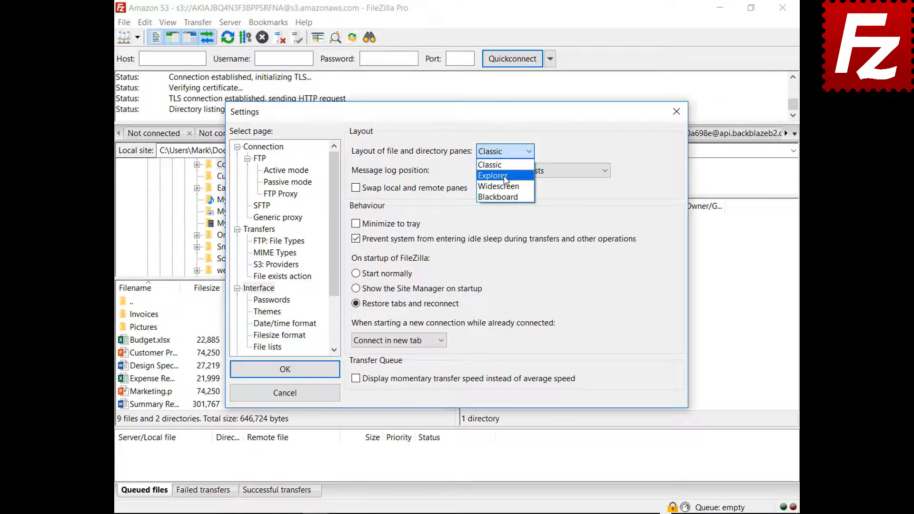
Preview the Explorer and Widescreen pane layouts
left_click(495, 170)
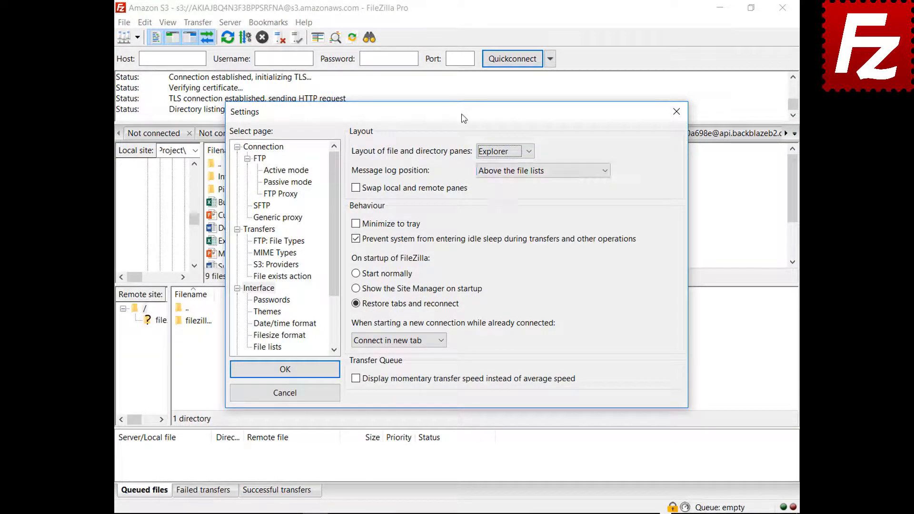
left_click_drag(464, 118, 479, 513)
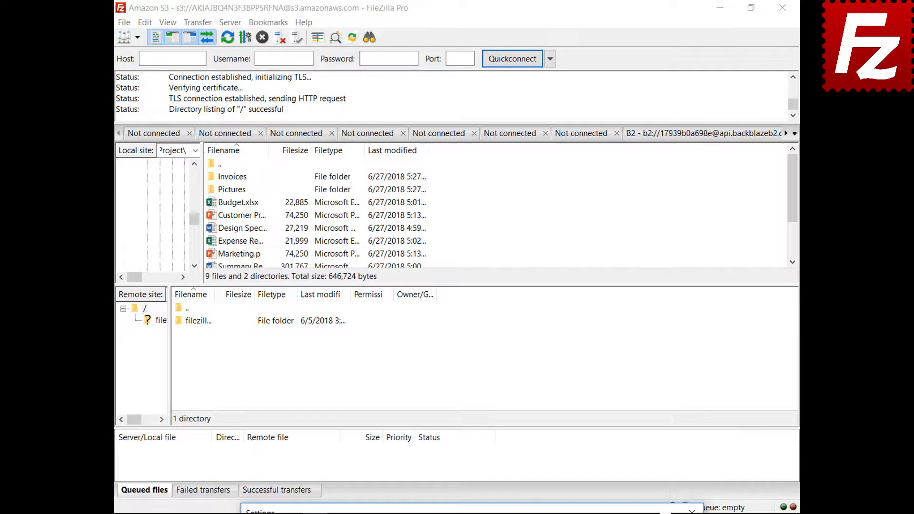
left_click_drag(479, 511, 456, 114)
left_click(495, 154)
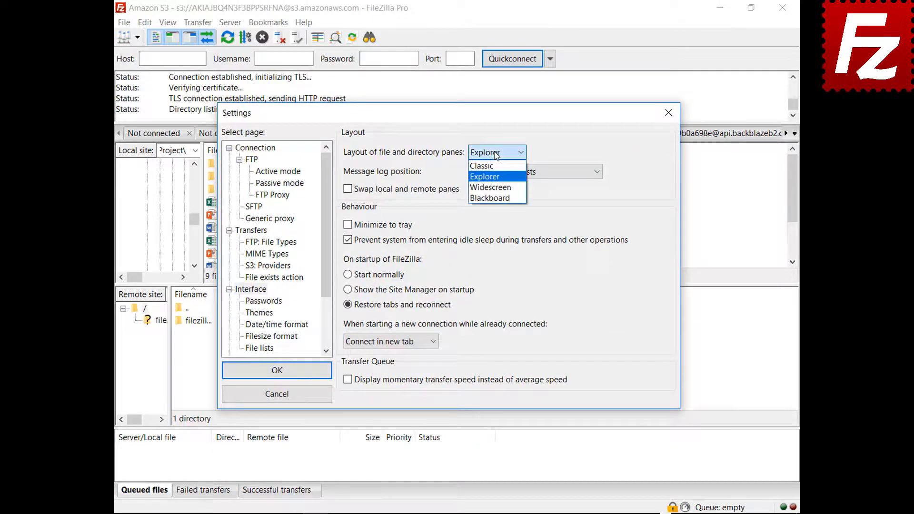
left_click(492, 187)
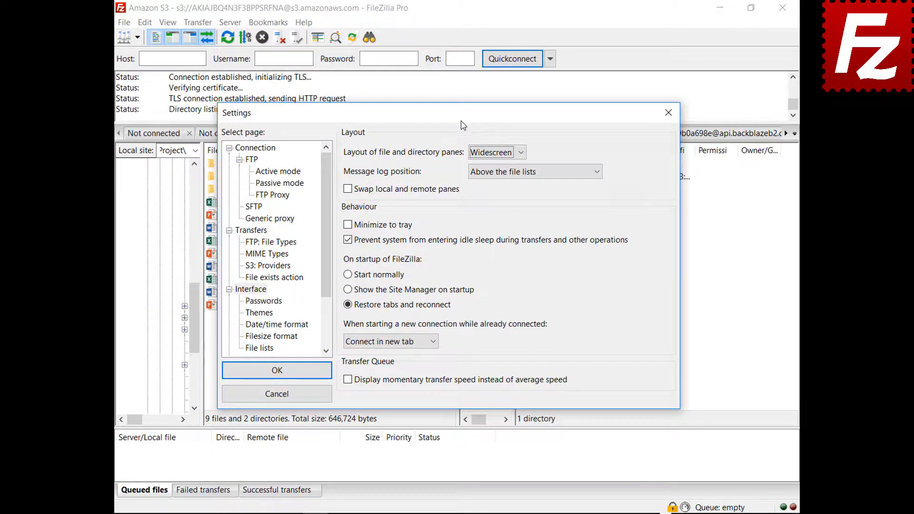
mouse_move(463, 123)
left_mouse_down()
mouse_move(486, 513)
mouse_move(456, 122)
left_mouse_up()
Preview the Blackboard layout, then set the panes back to Classic
left_click(492, 162)
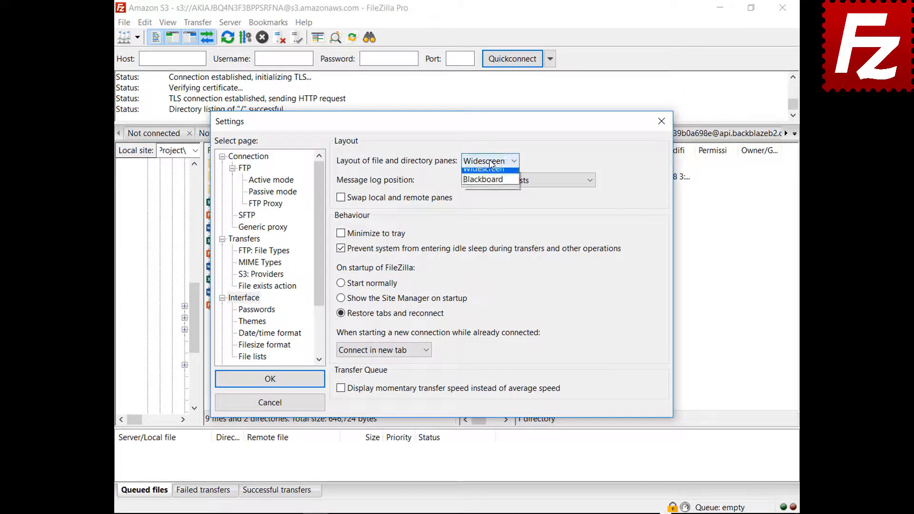
left_click(487, 206)
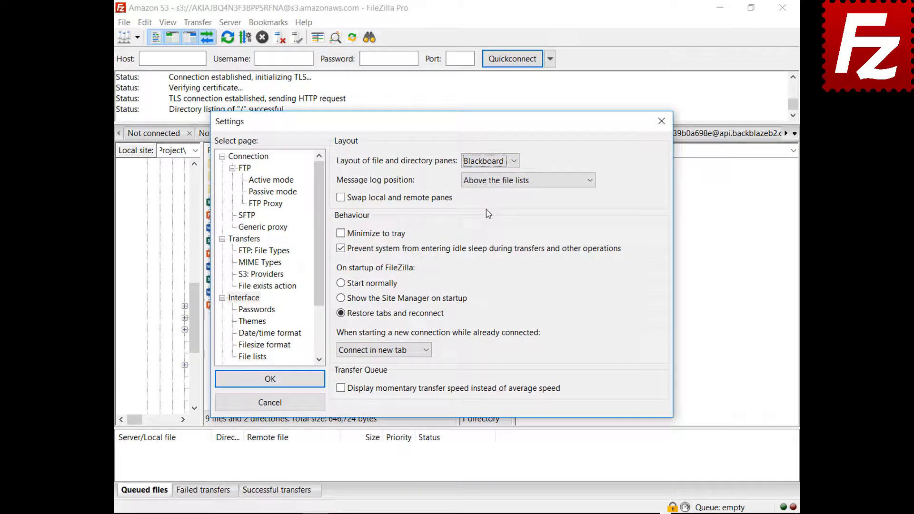
left_click_drag(442, 123, 443, 510)
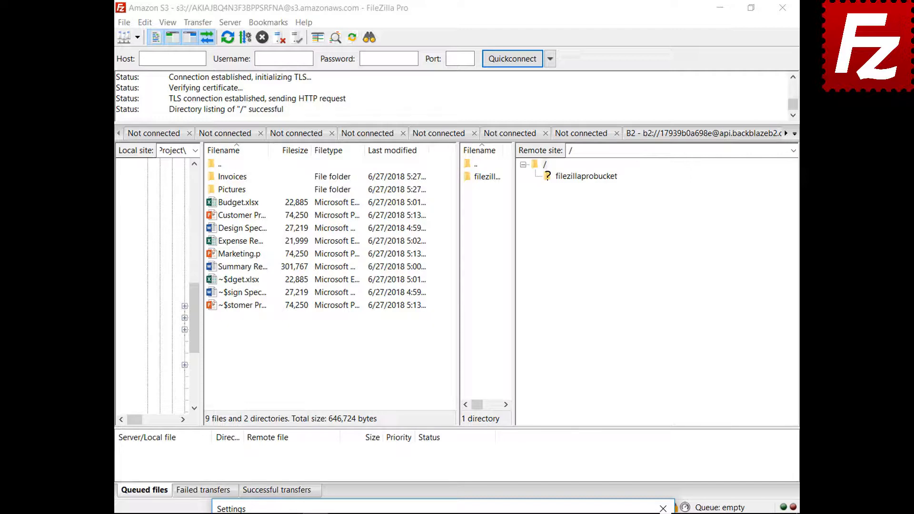
left_click_drag(442, 508, 420, 131)
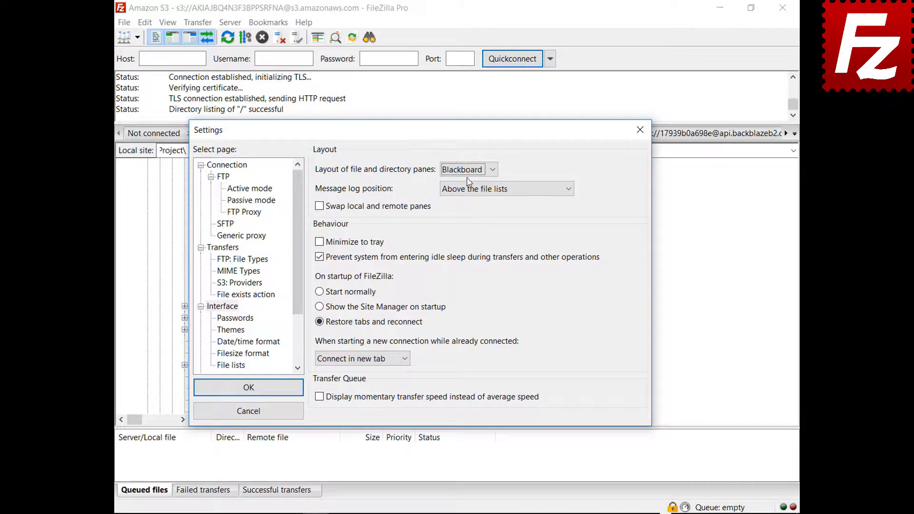
left_click(467, 172)
left_click(455, 183)
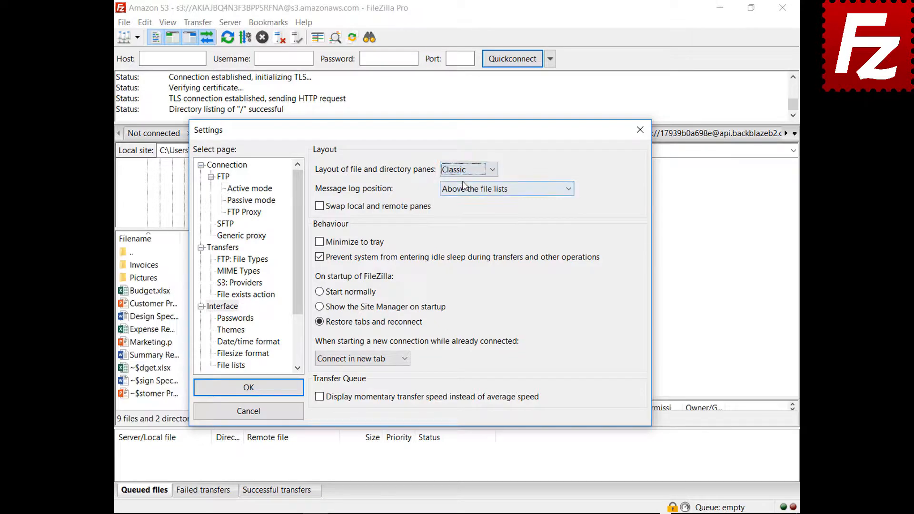
Try the message log next to the transfer queue, then settle on a queue-pane tab
left_click(490, 190)
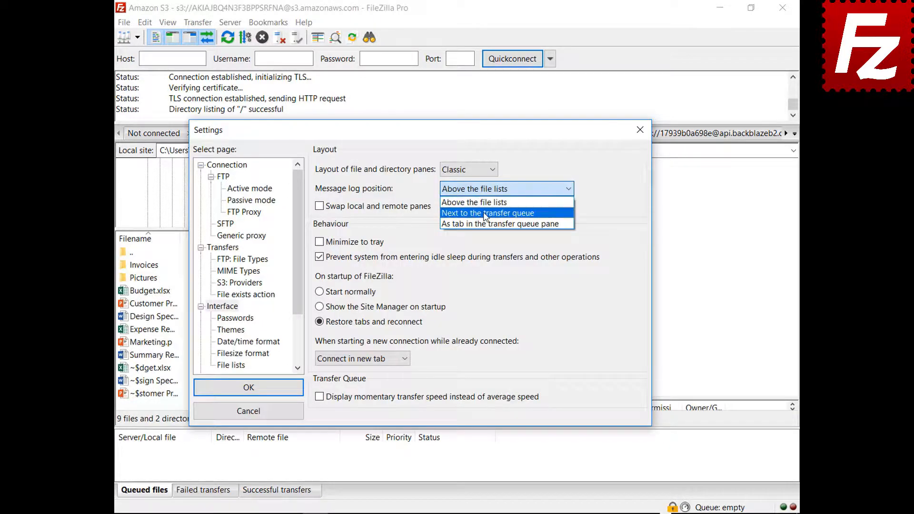
left_click(484, 208)
left_click_drag(426, 138, 426, 95)
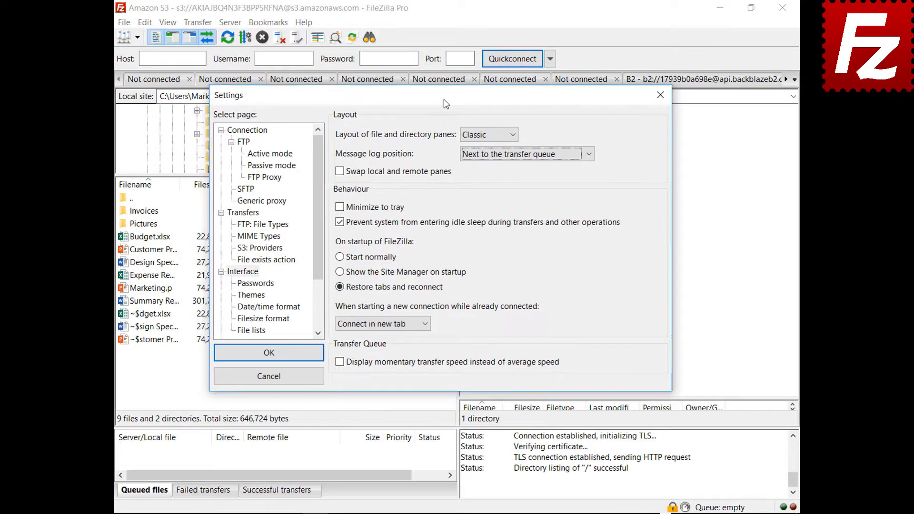
left_click(521, 153)
left_click(519, 188)
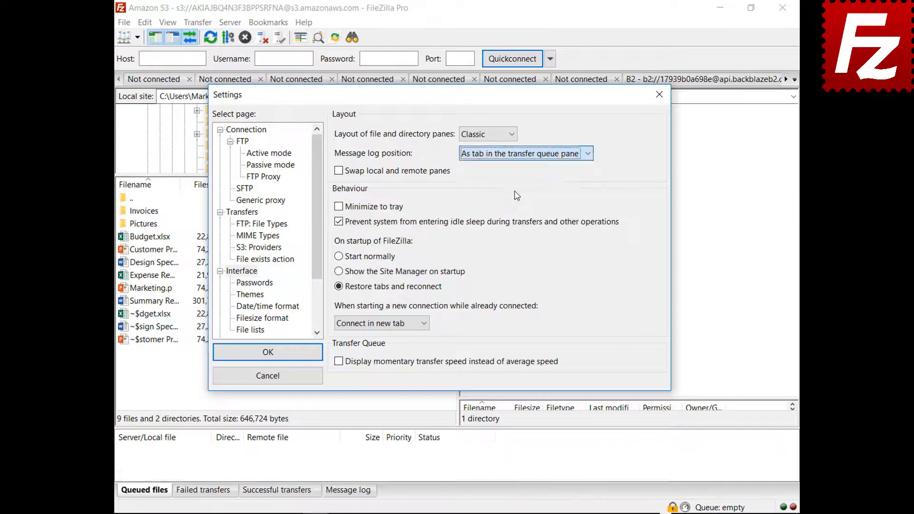
left_click_drag(456, 95, 466, 513)
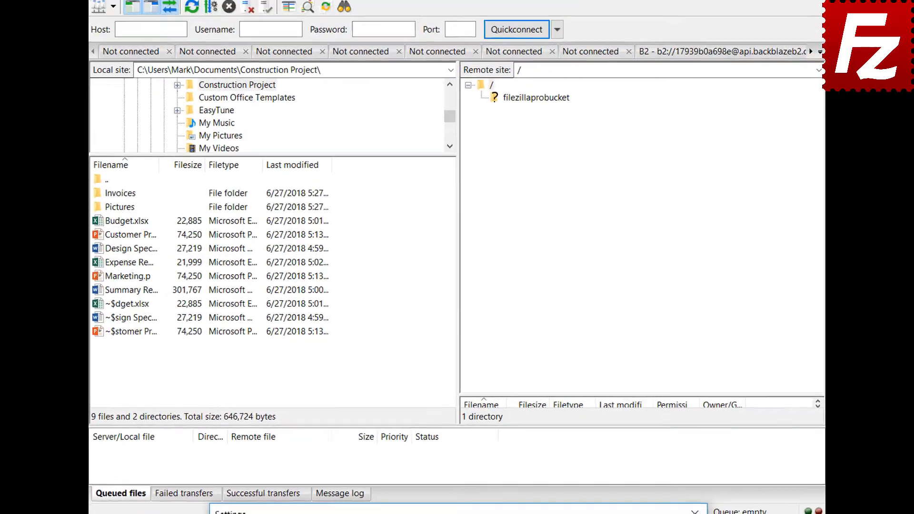
left_click_drag(465, 509, 474, 121)
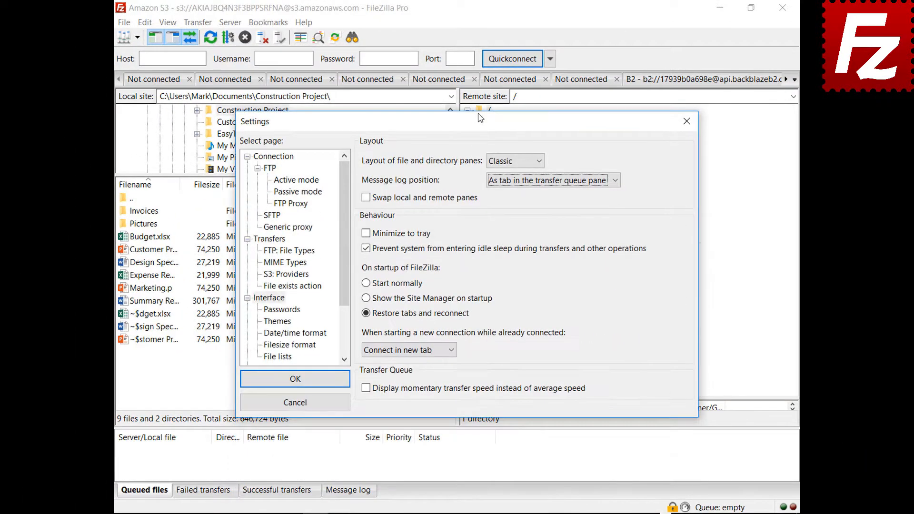
Enable and save Minimize to tray, verify by minimizing and restoring from the tray
left_click(365, 235)
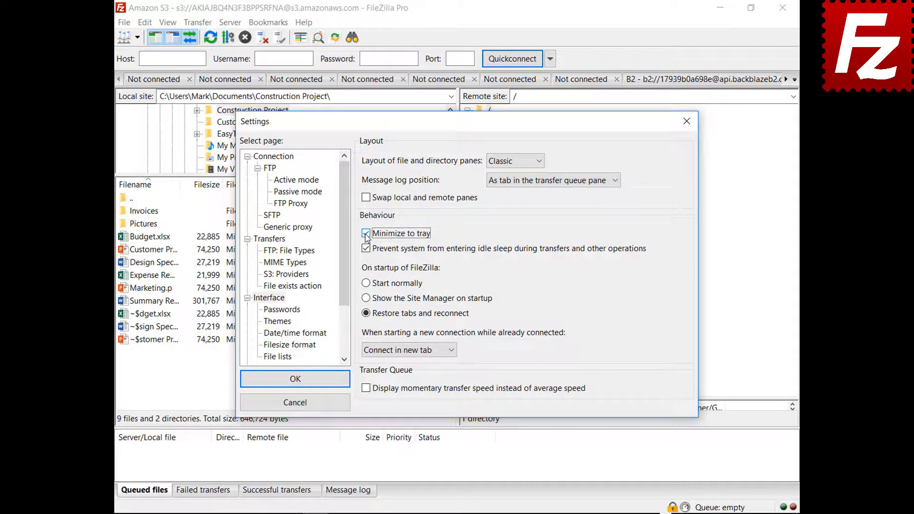
left_click(293, 379)
left_click(720, 8)
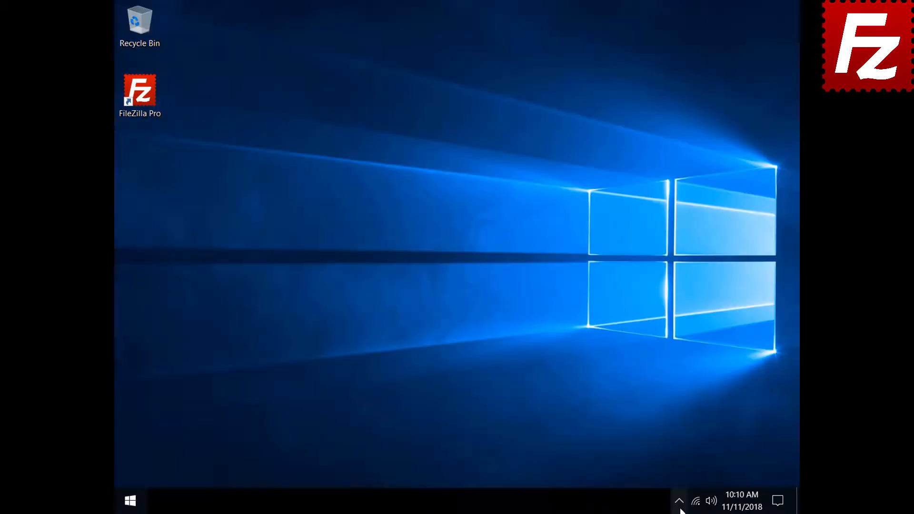
left_click(680, 508)
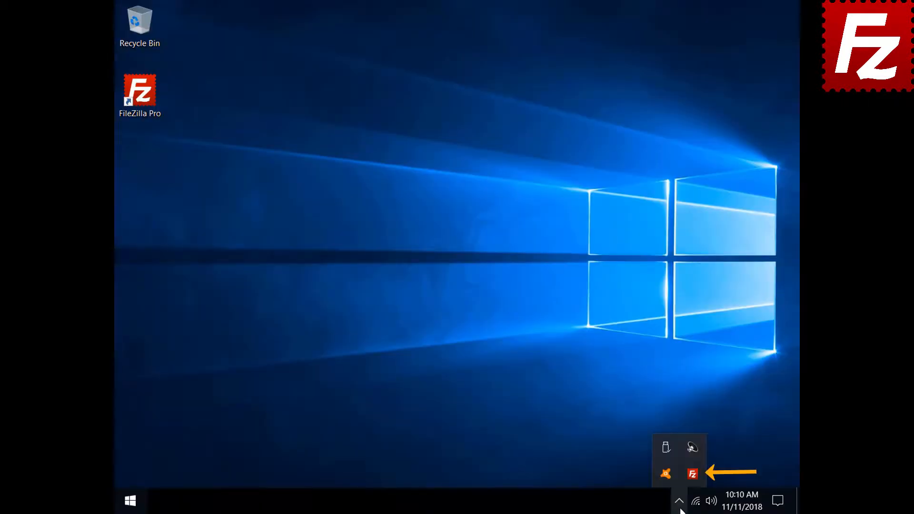
left_click(691, 474)
left_click(145, 23)
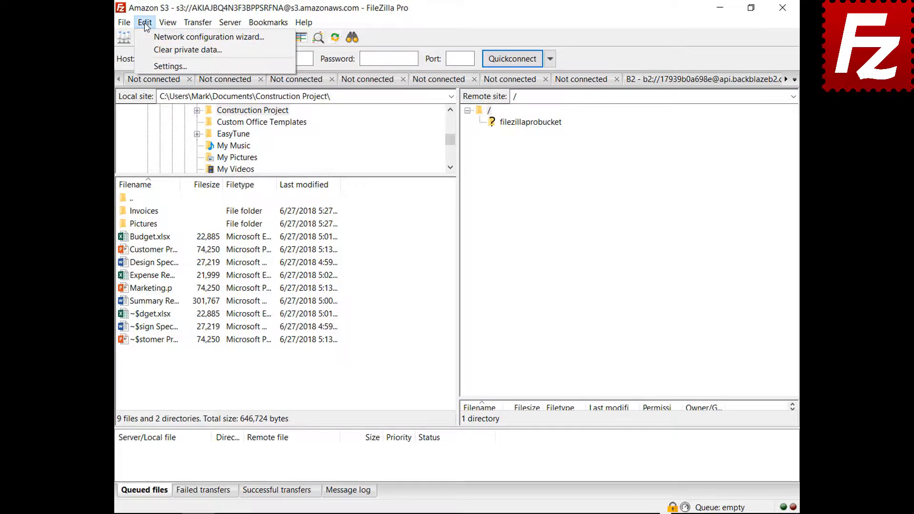
left_click(151, 65)
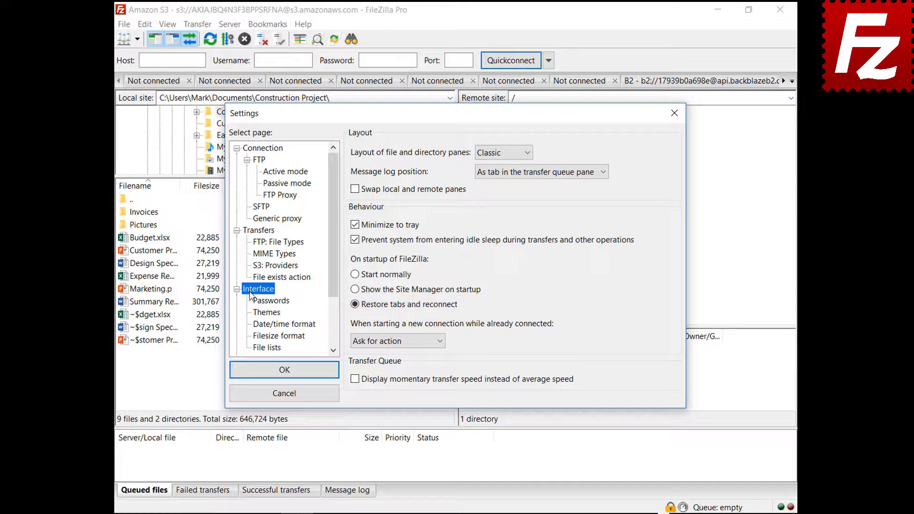
Set new-connection-while-connected behaviour to Connect in new tab, then Connect in current tab
left_click(393, 341)
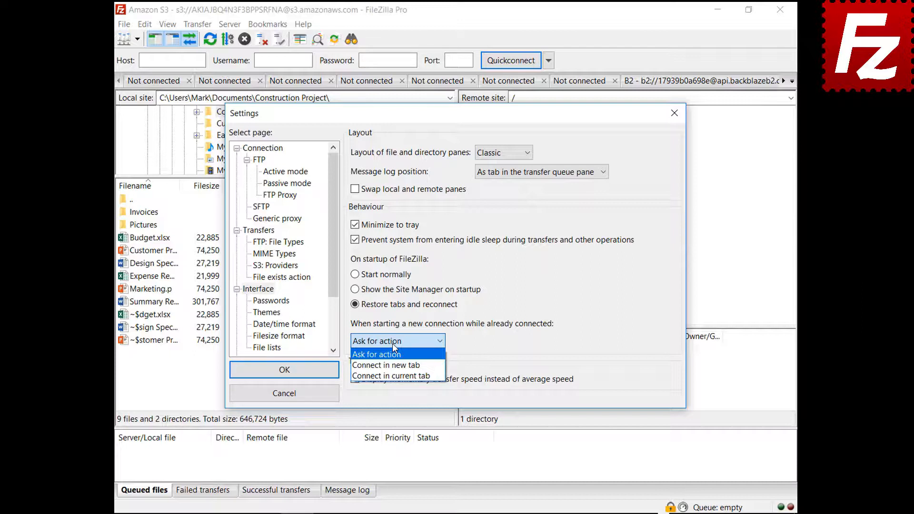
left_click(391, 366)
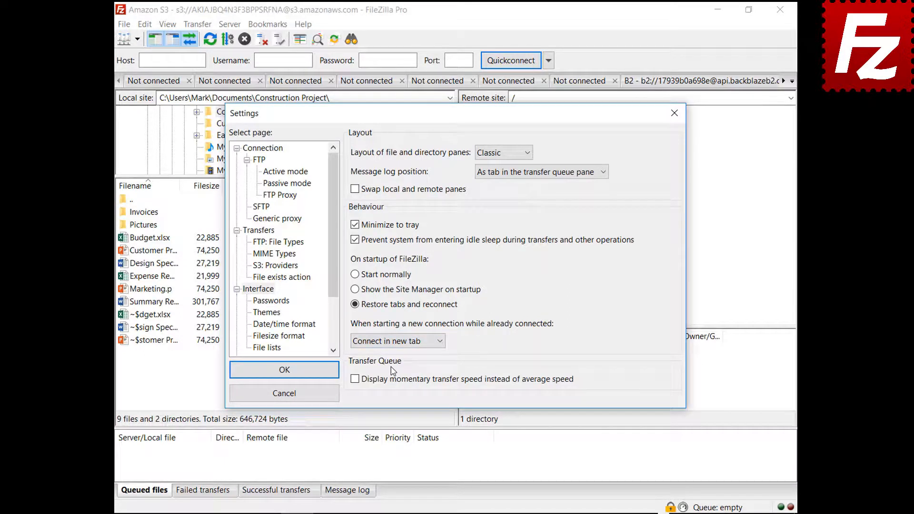
left_click(397, 341)
left_click(402, 376)
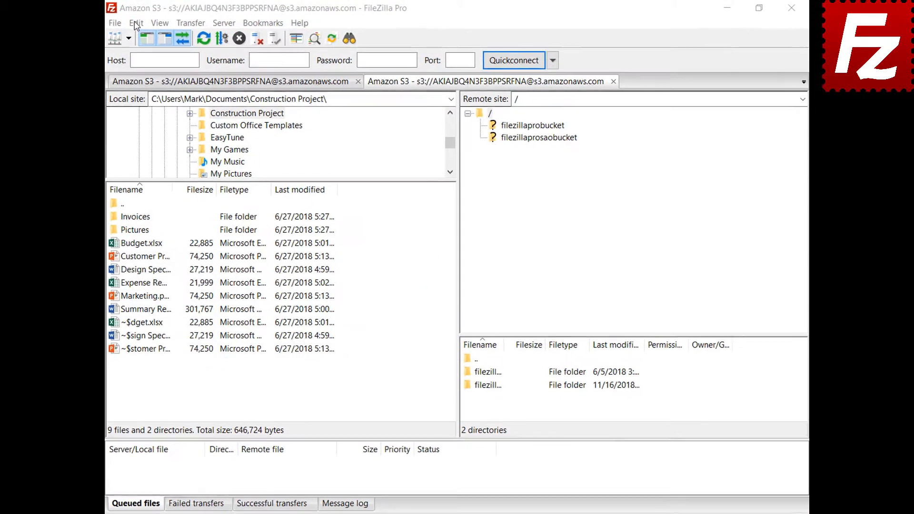
left_click(144, 24)
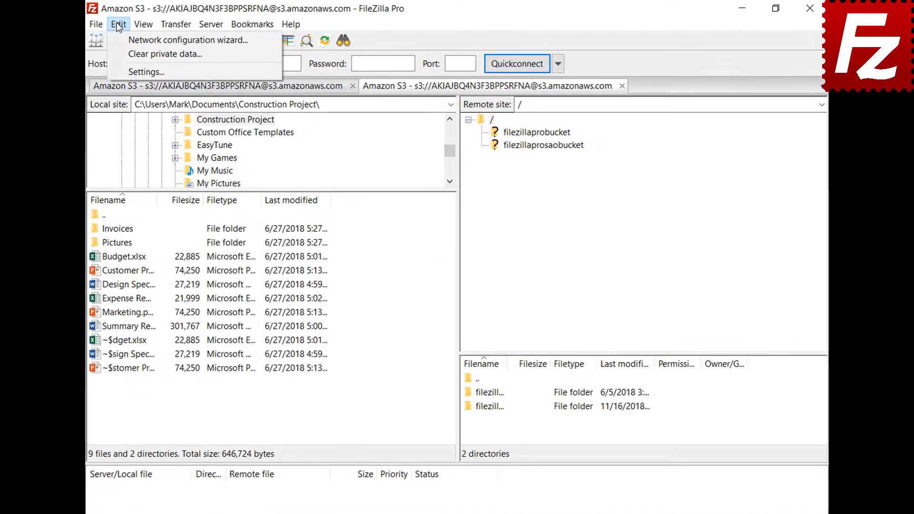
Set custom date format '%B %d %Y' and time format '%H:%M:%S', and save
left_click(125, 72)
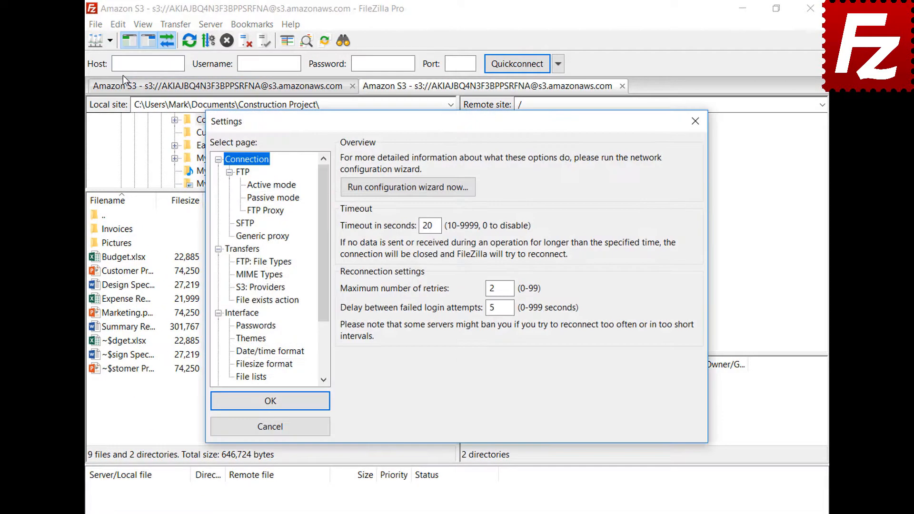
left_click(241, 353)
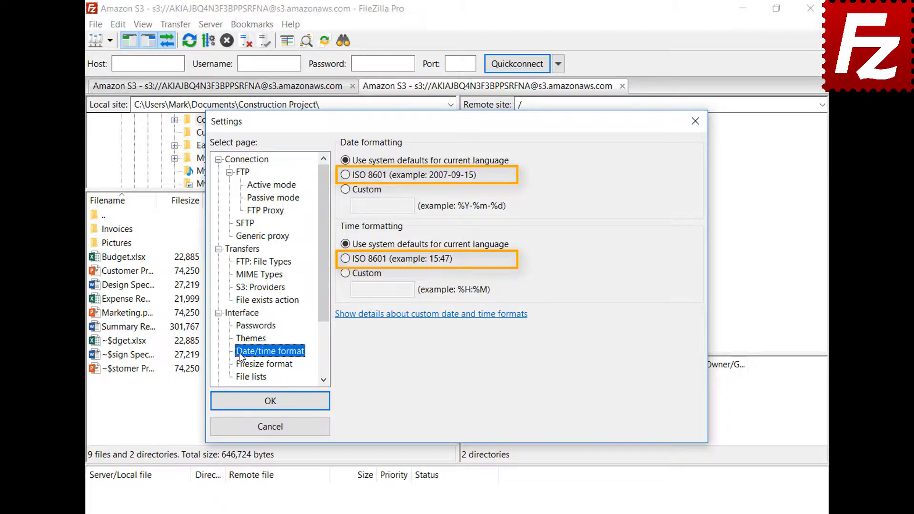
left_click(347, 192)
left_click(382, 205)
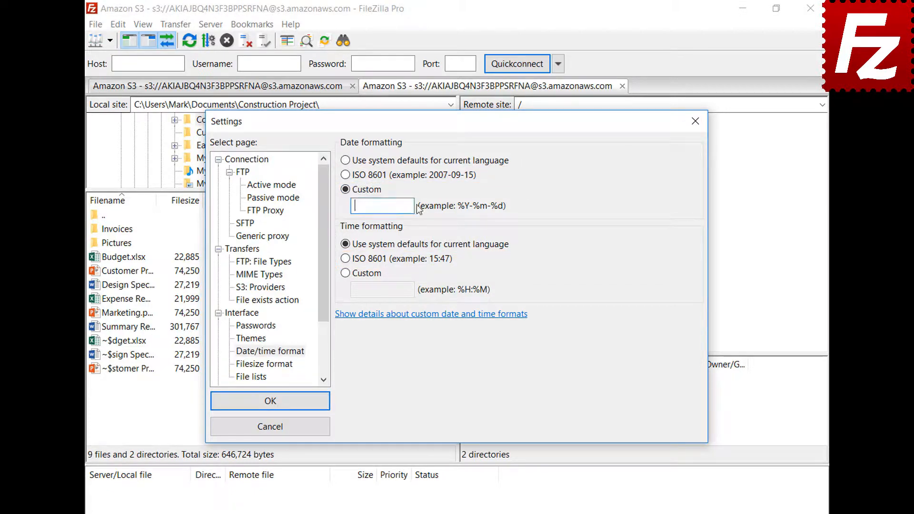
type("%B %d %Y")
left_click(345, 273)
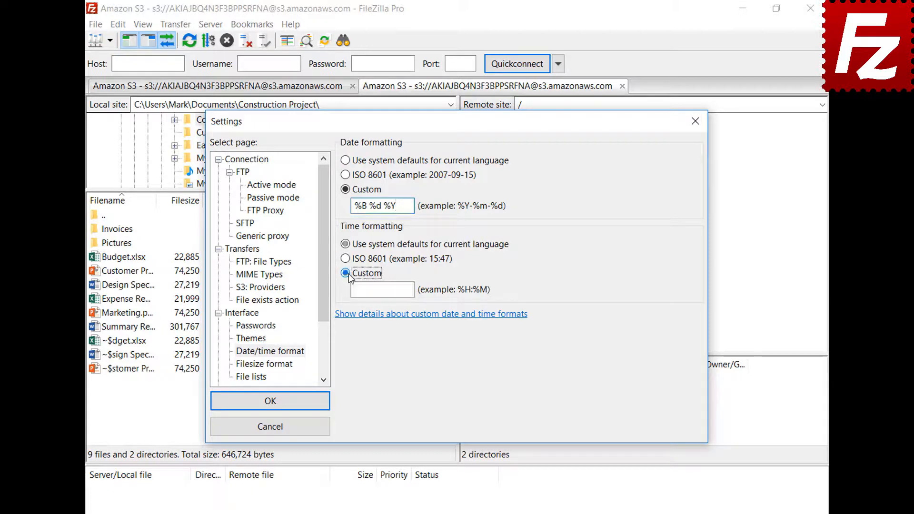
left_click(381, 290)
type("%H:%M:%S")
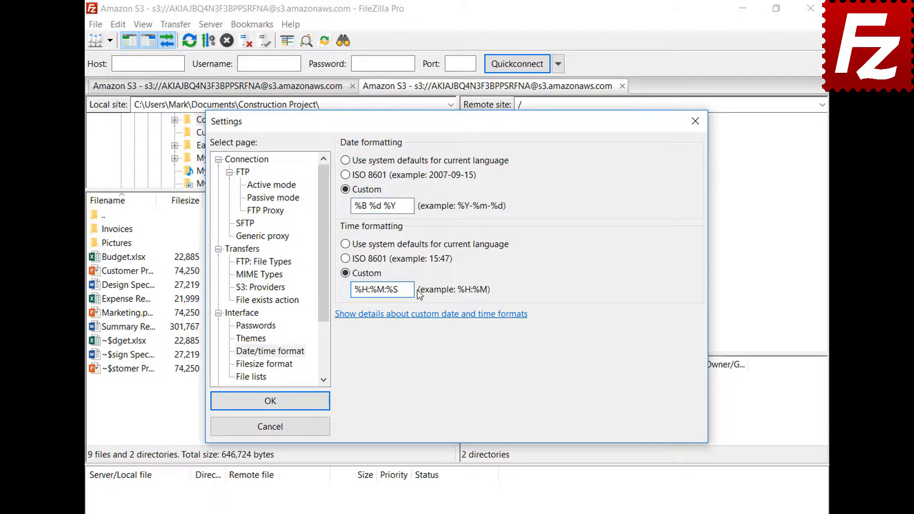
left_click(270, 400)
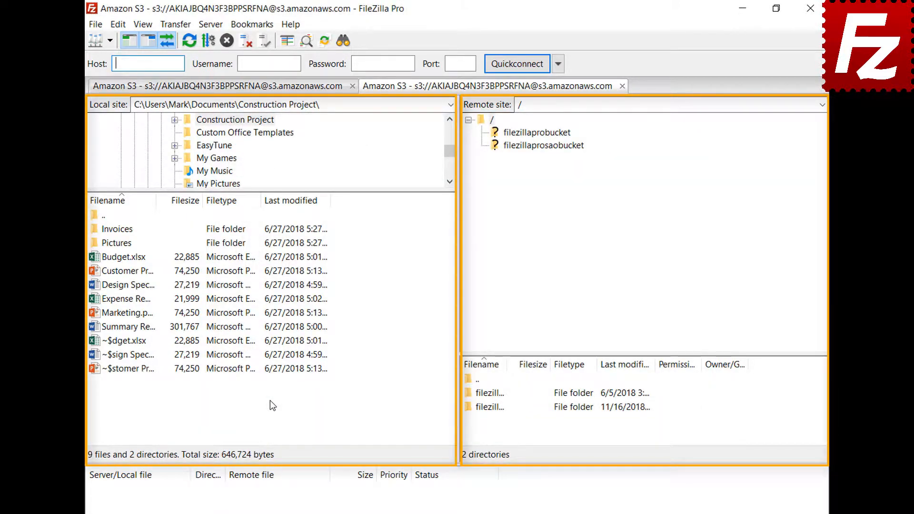
left_click(118, 23)
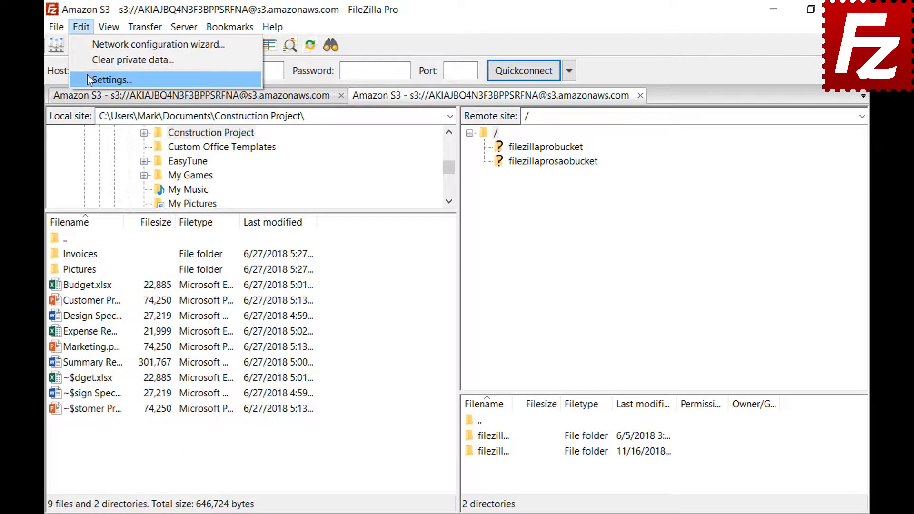
Toggle the thousands separator, cycle size prefixes to decimal SI, and use 2 decimal places
left_click(87, 77)
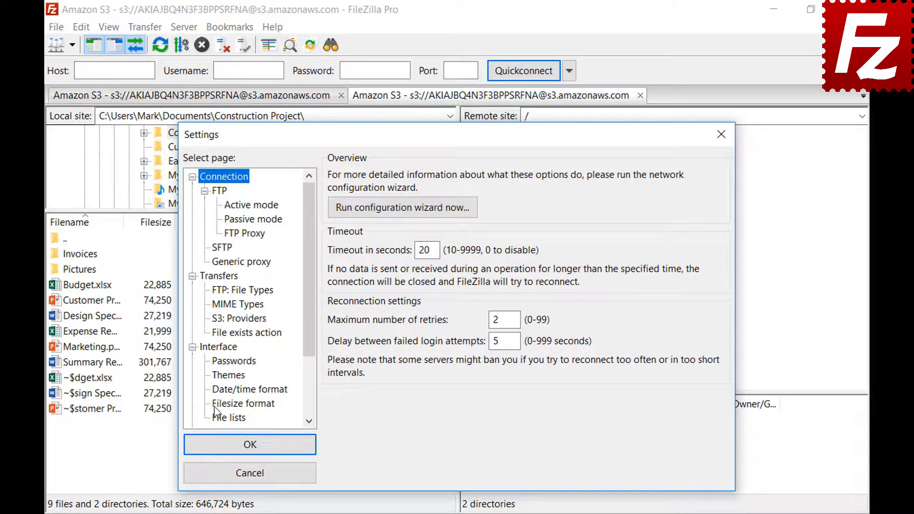
left_click(217, 408)
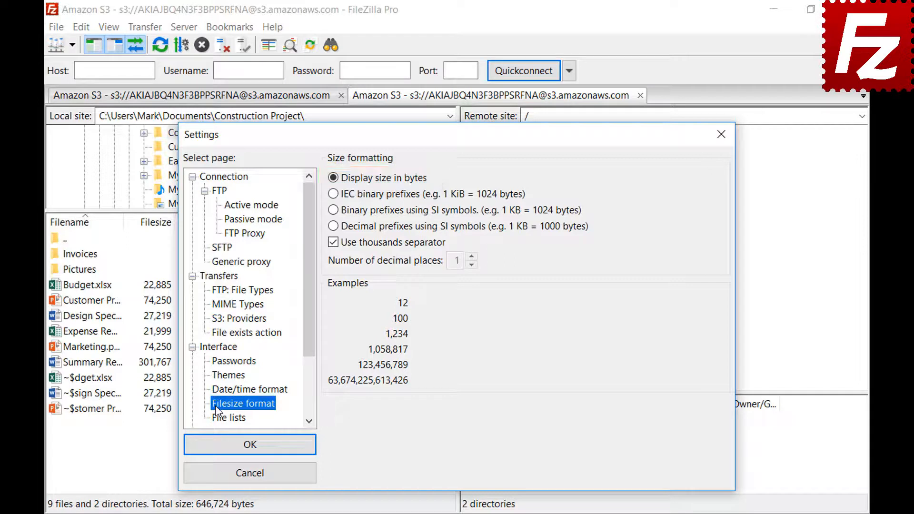
left_click(333, 244)
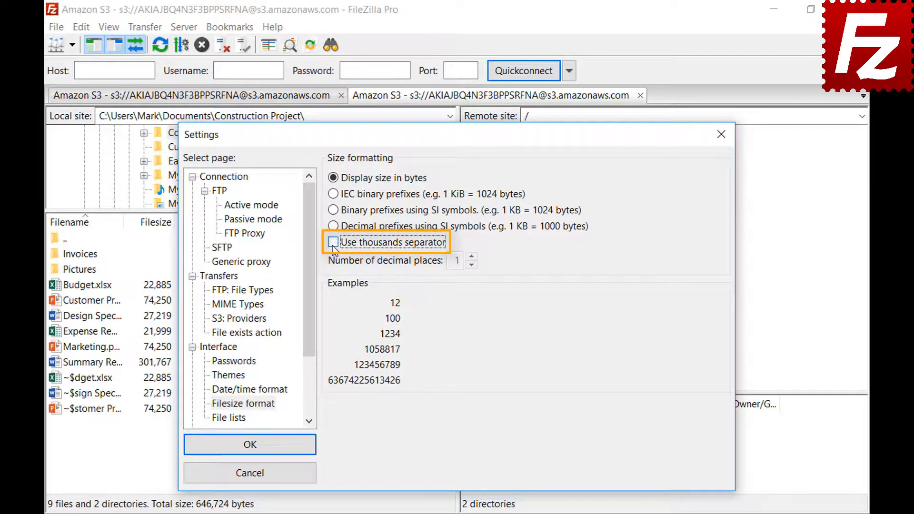
left_click(333, 247)
left_click(333, 194)
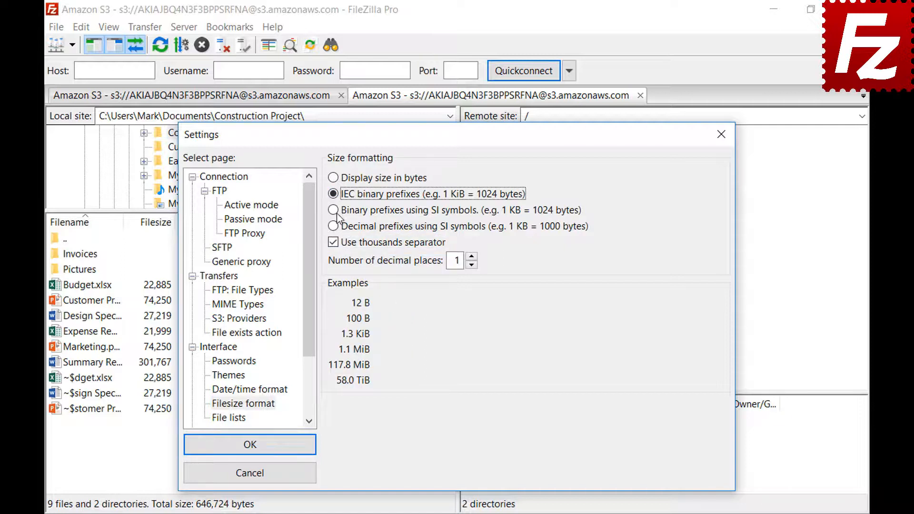
left_click(336, 213)
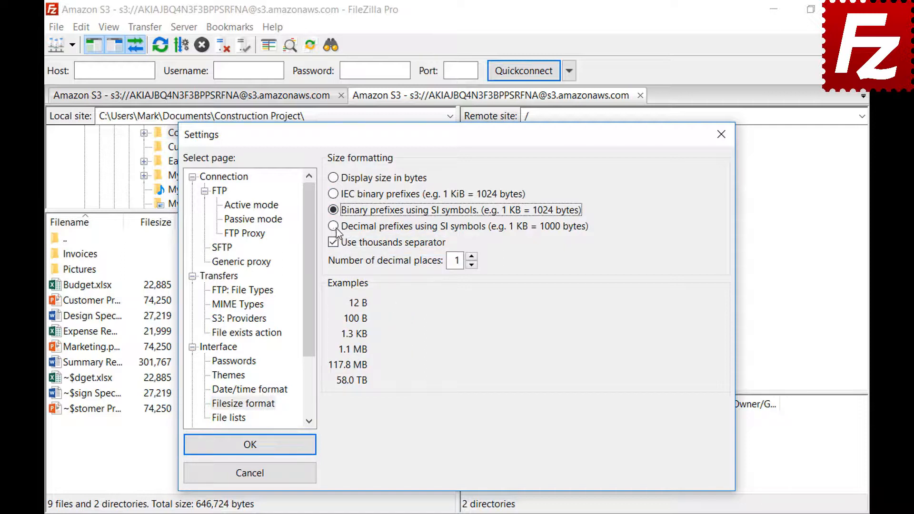
left_click(336, 229)
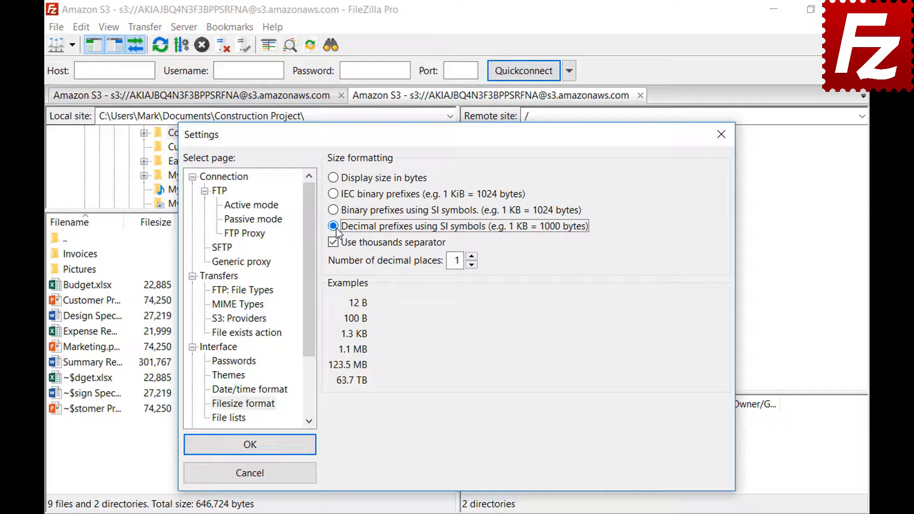
left_click(471, 257)
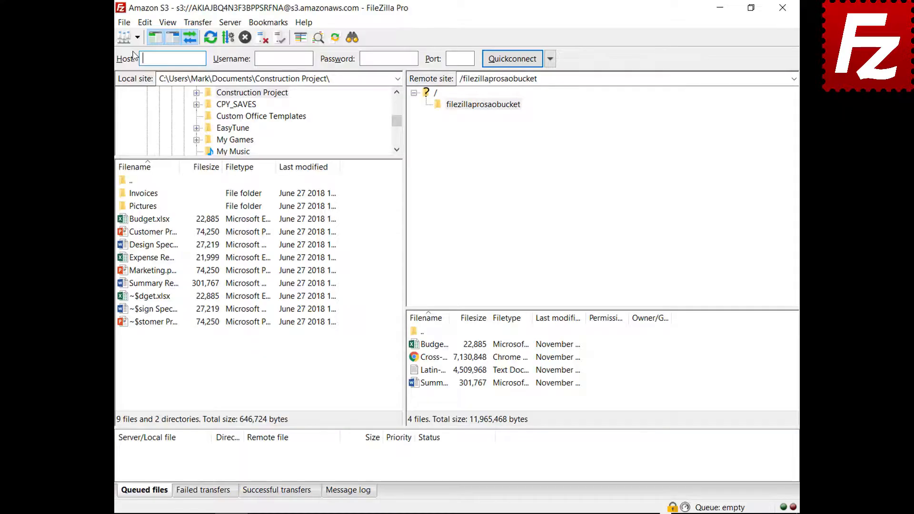
Connect to the saved Amazon S3 site and show the message log
left_click(107, 41)
left_click(107, 58)
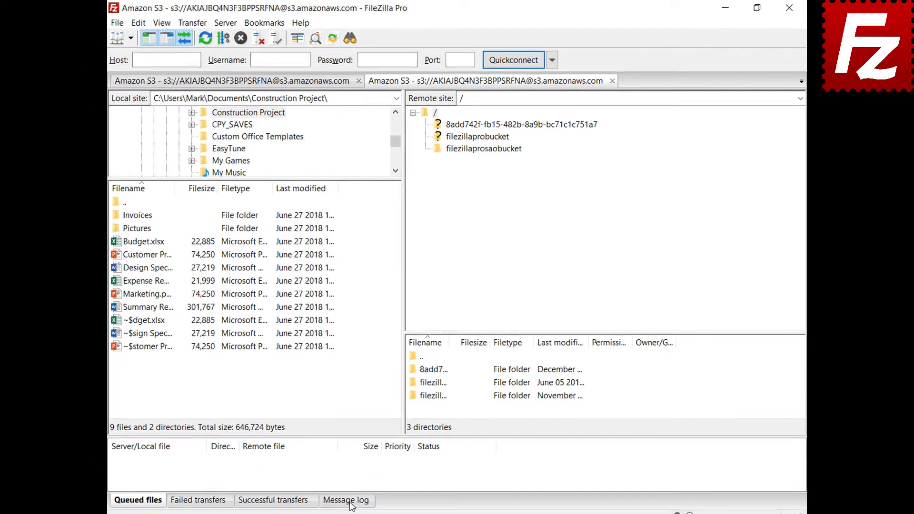
left_click(354, 495)
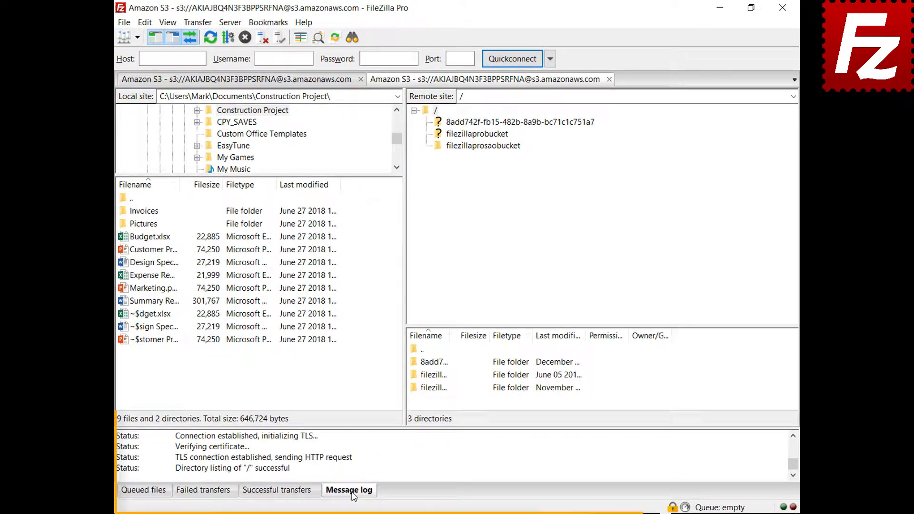
right_click(393, 453)
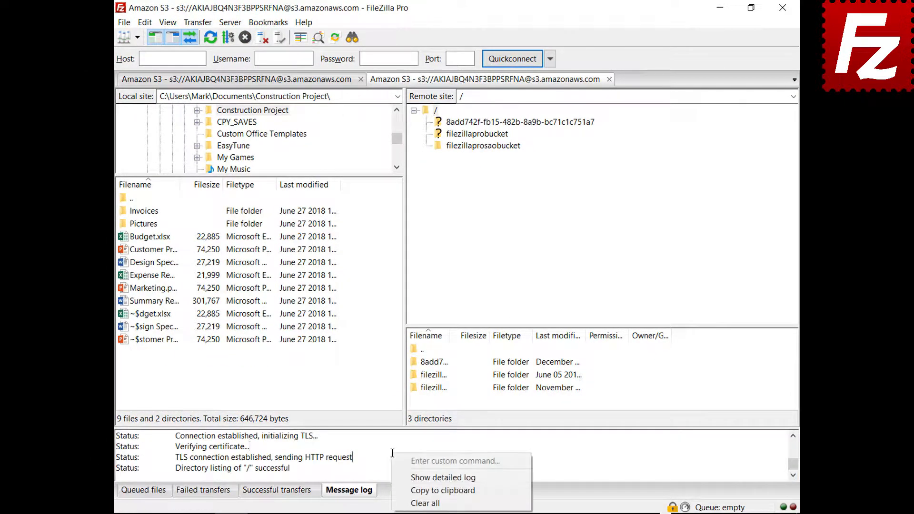
left_click(404, 477)
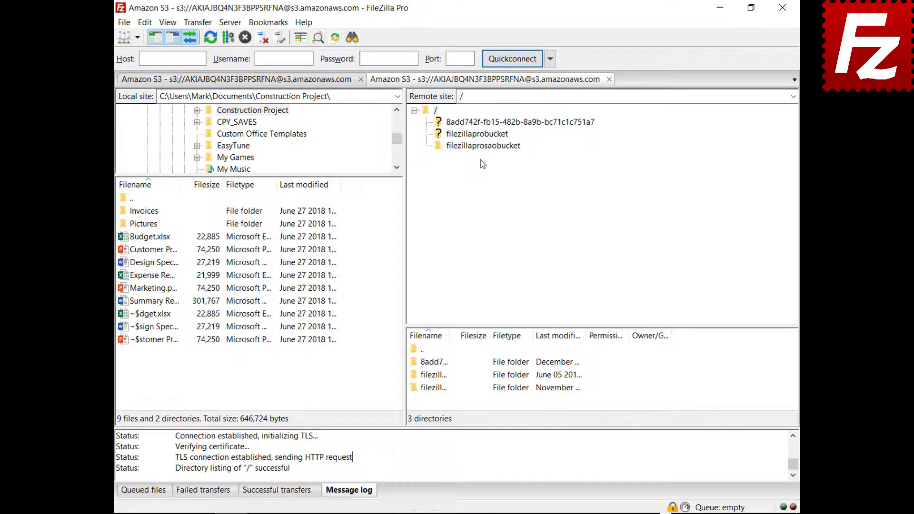
Open filezillaprosaobucket and copy the message log to the clipboard
left_click(482, 146)
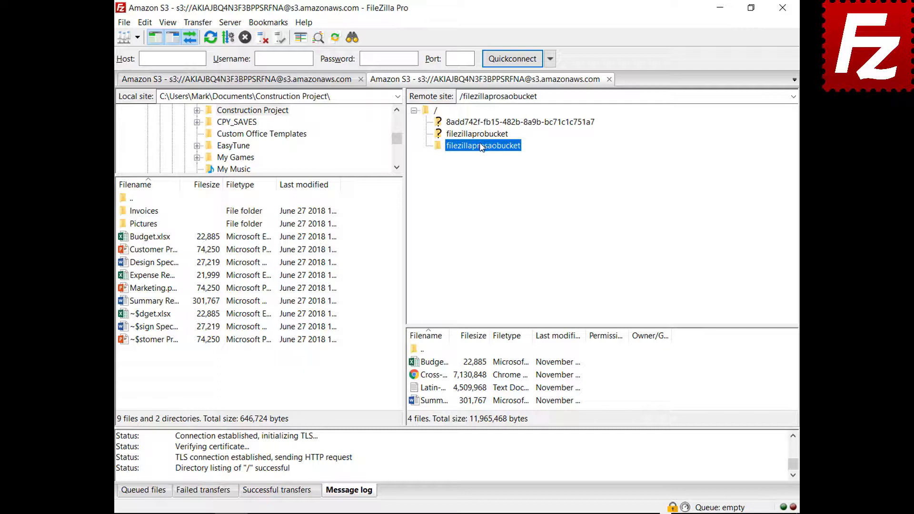
right_click(443, 458)
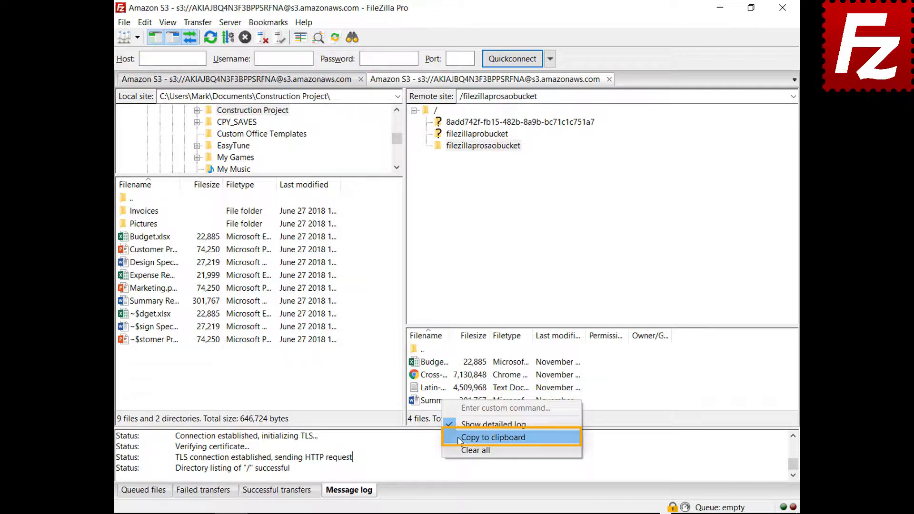
left_click(493, 437)
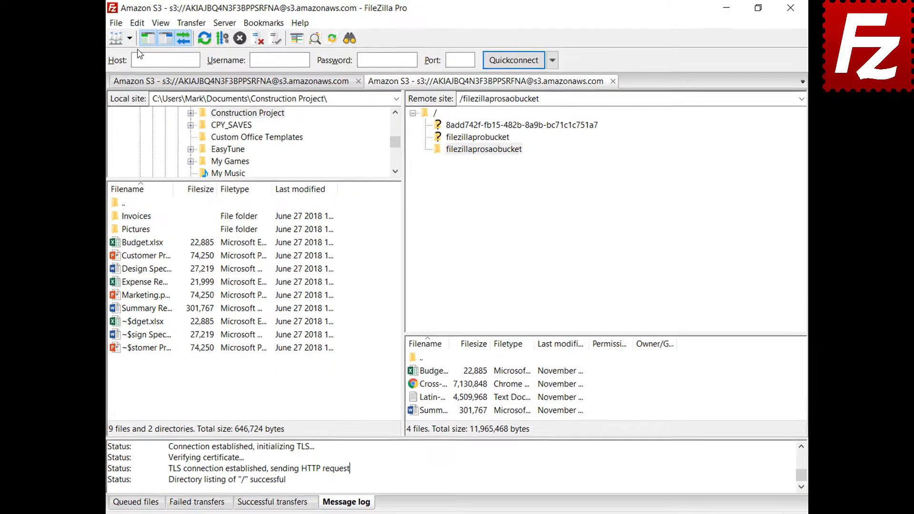
left_click(146, 23)
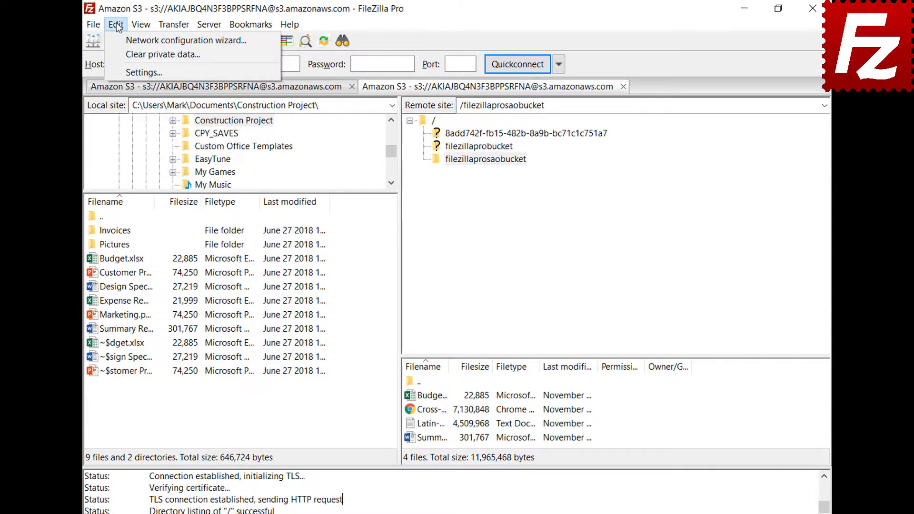
Turn on log timestamps and logging to filezilla.log in Documents, then view the Debug settings
left_click(121, 71)
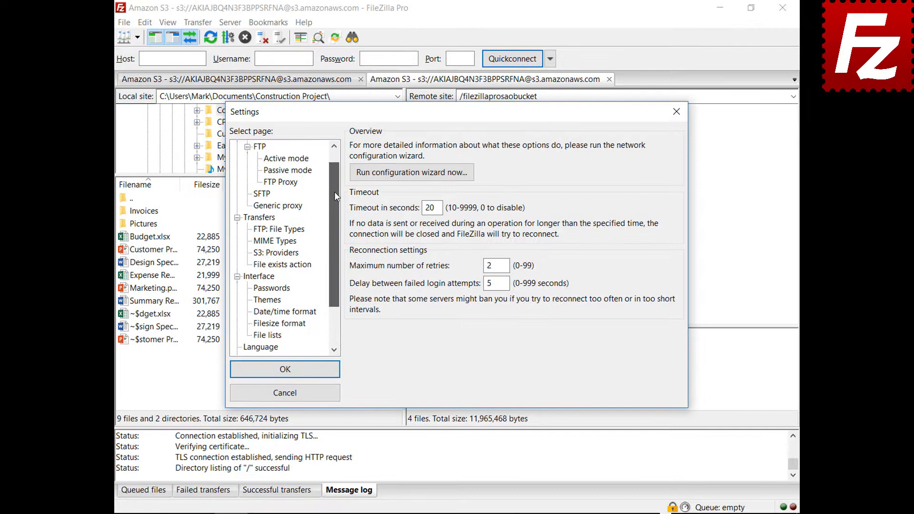
left_click_drag(335, 193, 331, 233)
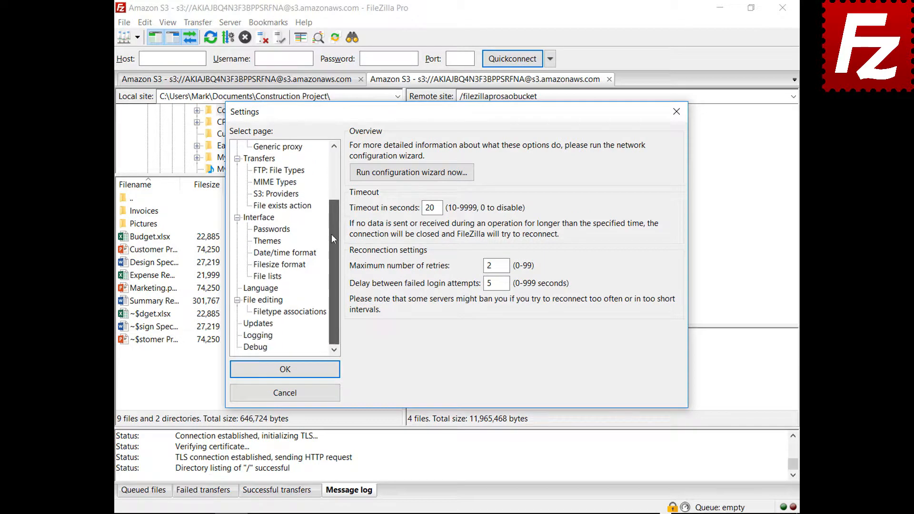
left_click(259, 336)
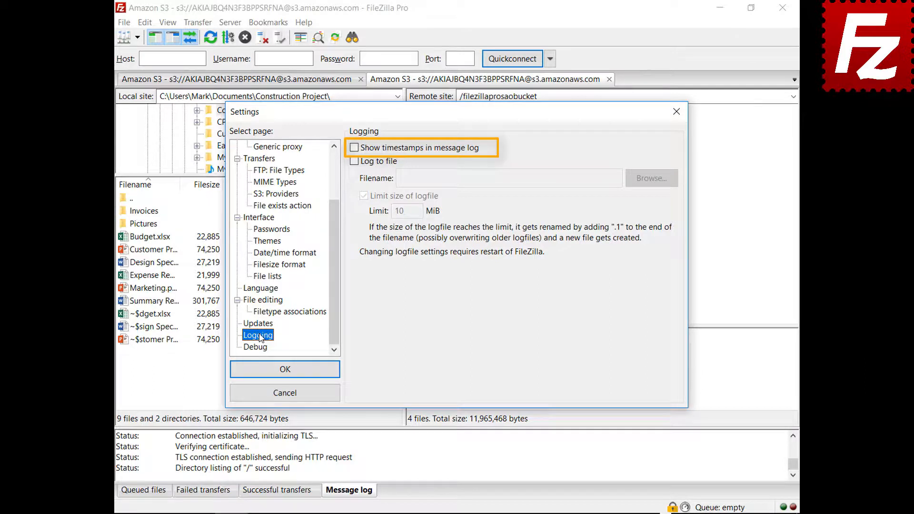
left_click(353, 148)
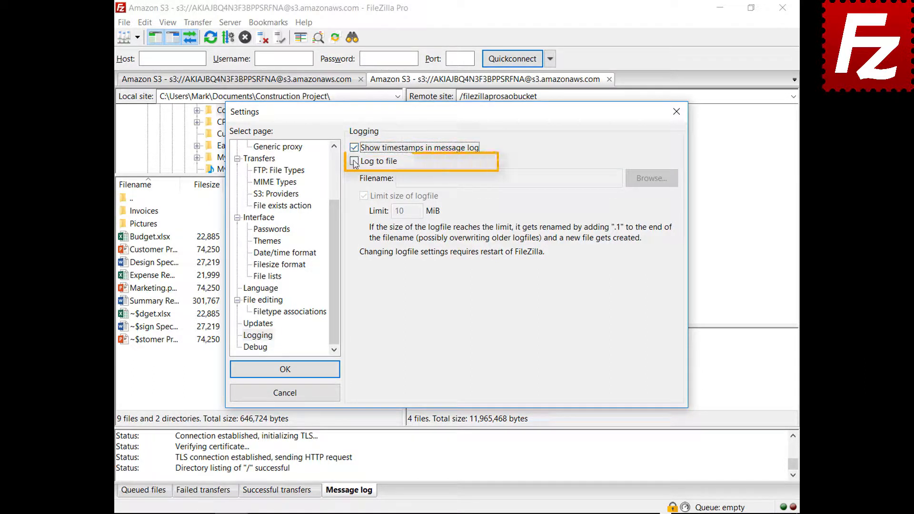
left_click(354, 161)
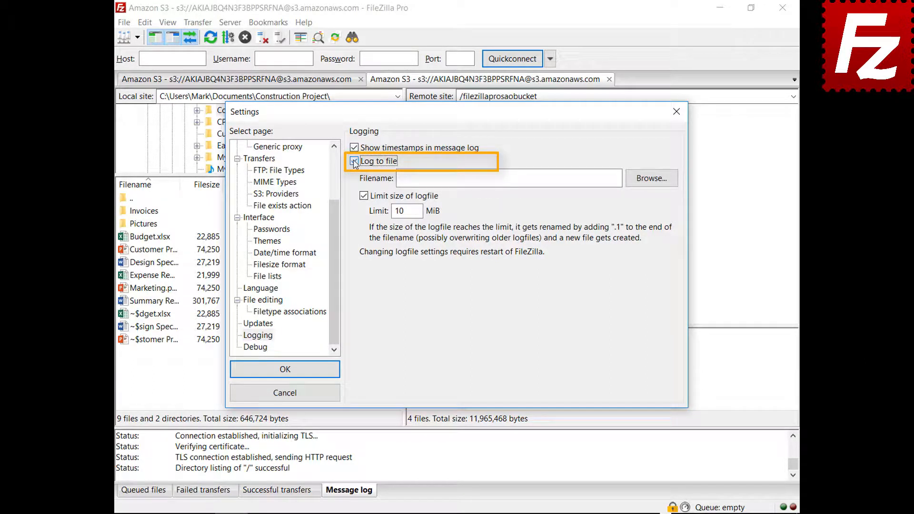
left_click(650, 185)
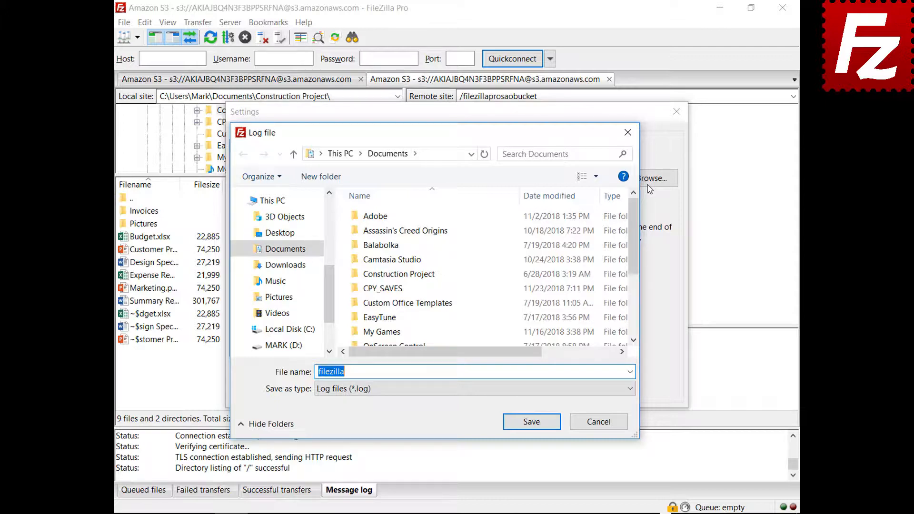
left_click(531, 422)
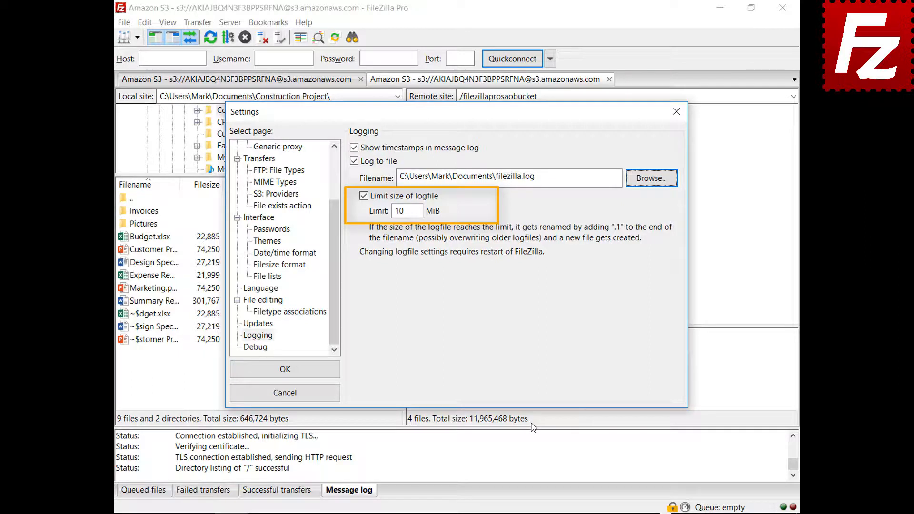
left_click(263, 349)
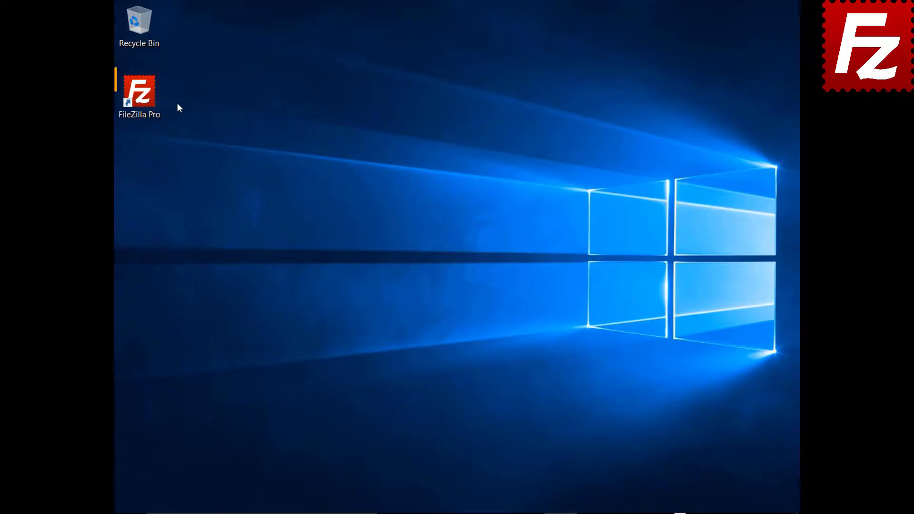
Relaunch FileZilla and create a new site named Amazon EC2 using SFTP
double_click(144, 98)
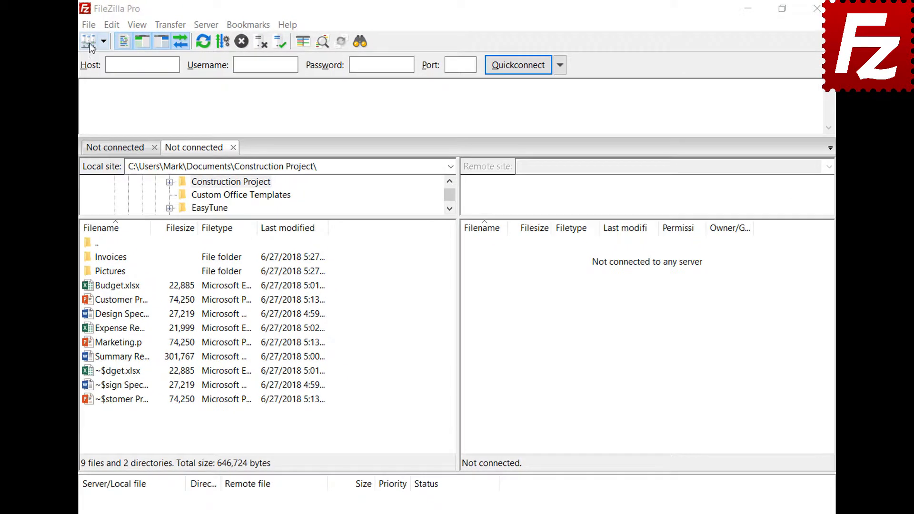
left_click(89, 25)
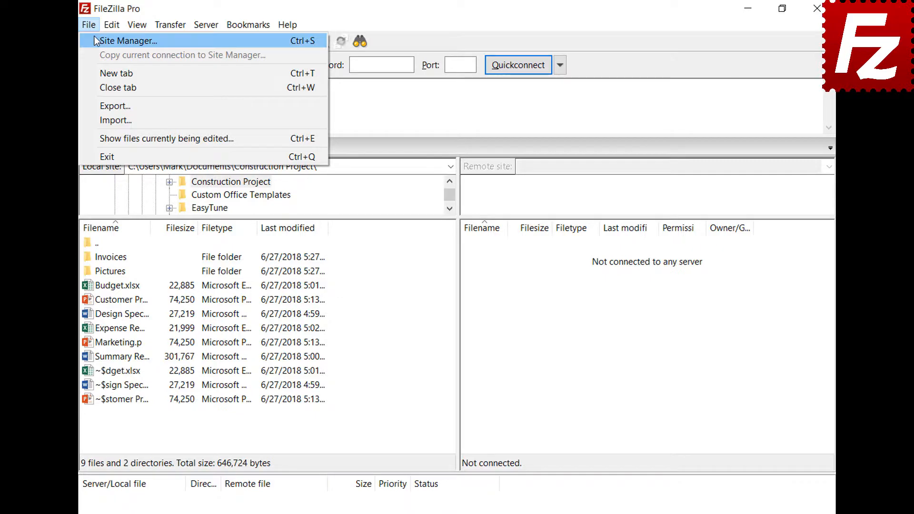
left_click(96, 39)
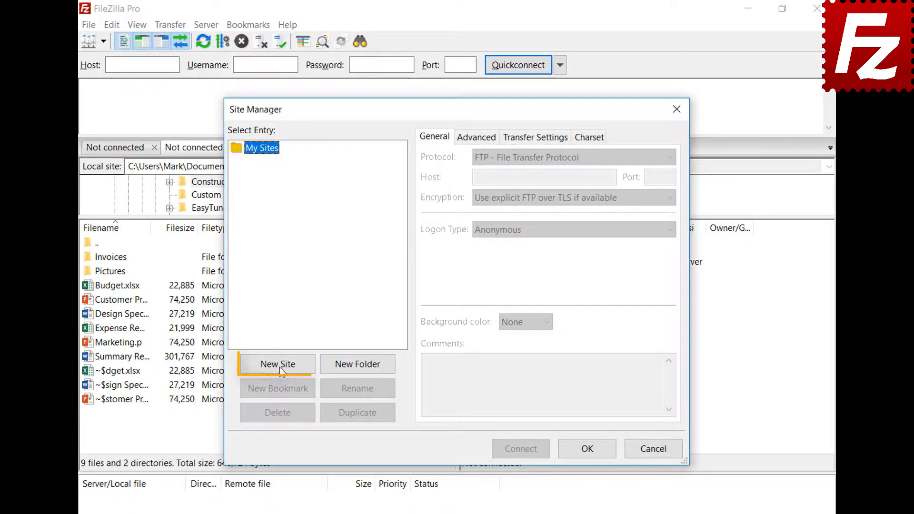
left_click(279, 365)
type("Amazon EC2")
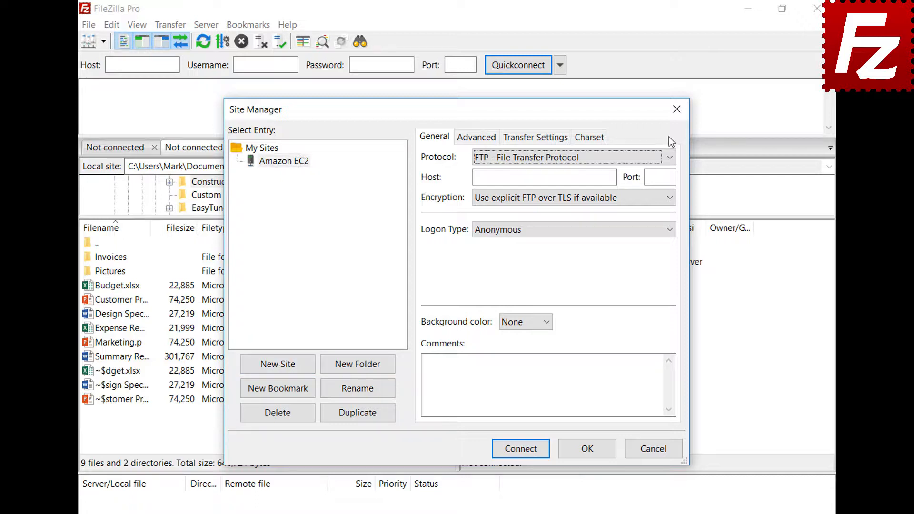
left_click(669, 158)
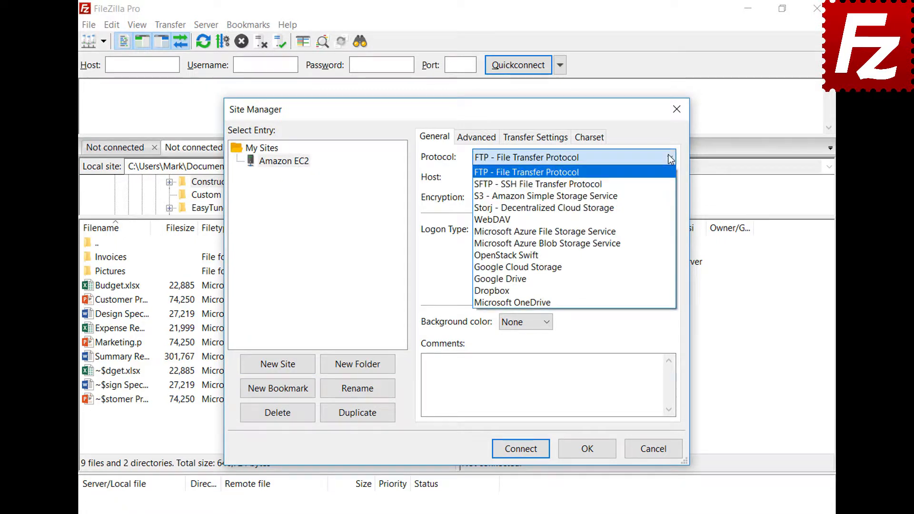
left_click(669, 184)
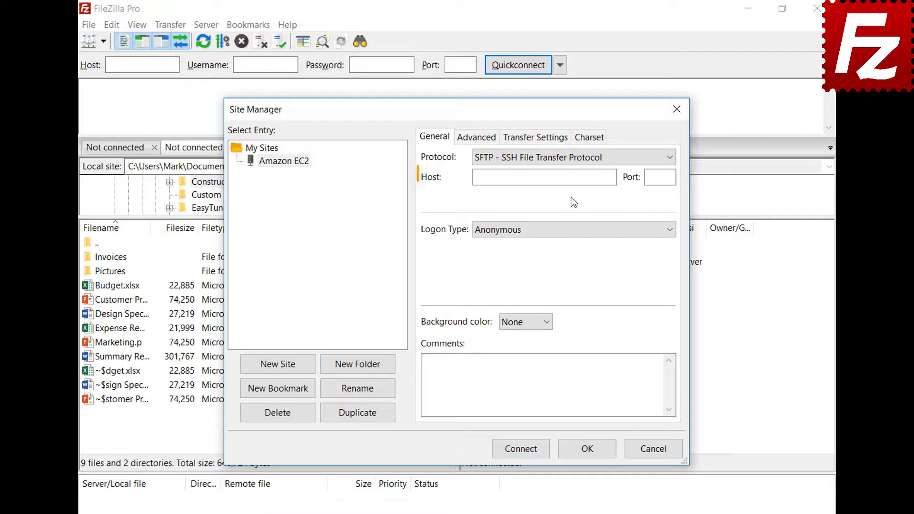
Paste the EC2 host, log in as ubuntu with key file AWSKeyPair.pem, then connect trusting the host key
left_click(572, 178)
key("ctrl+v")
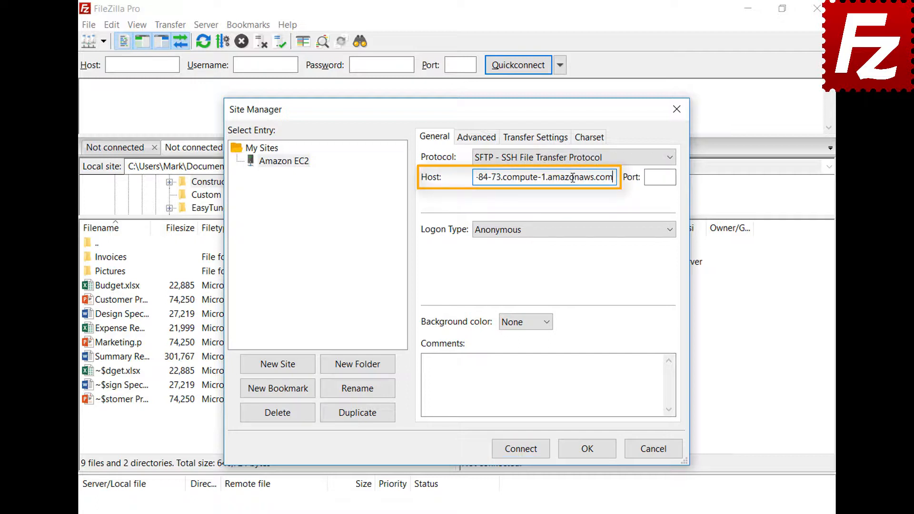
left_click(584, 233)
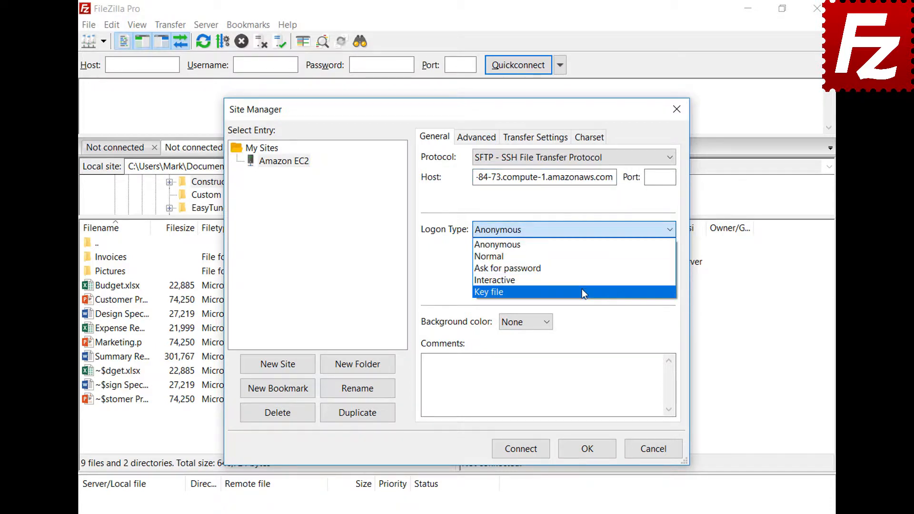
left_click(583, 291)
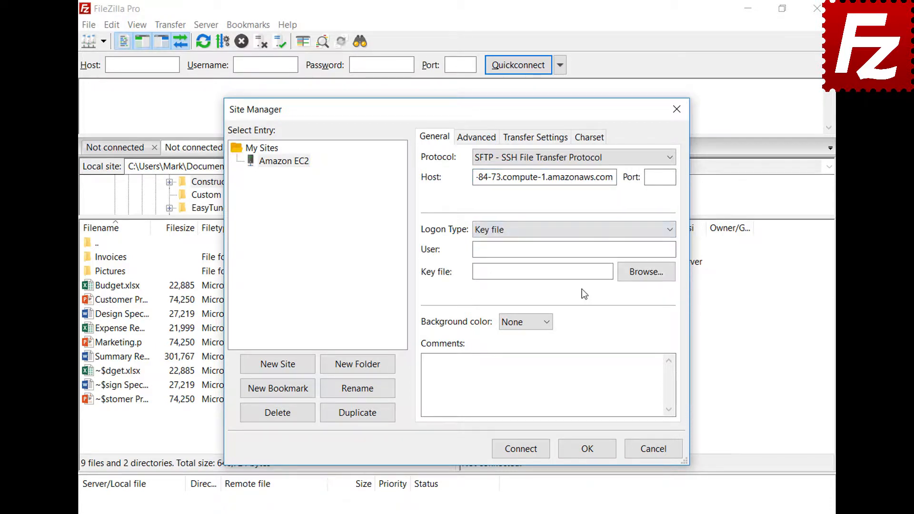
left_click(588, 251)
type("ubuntu")
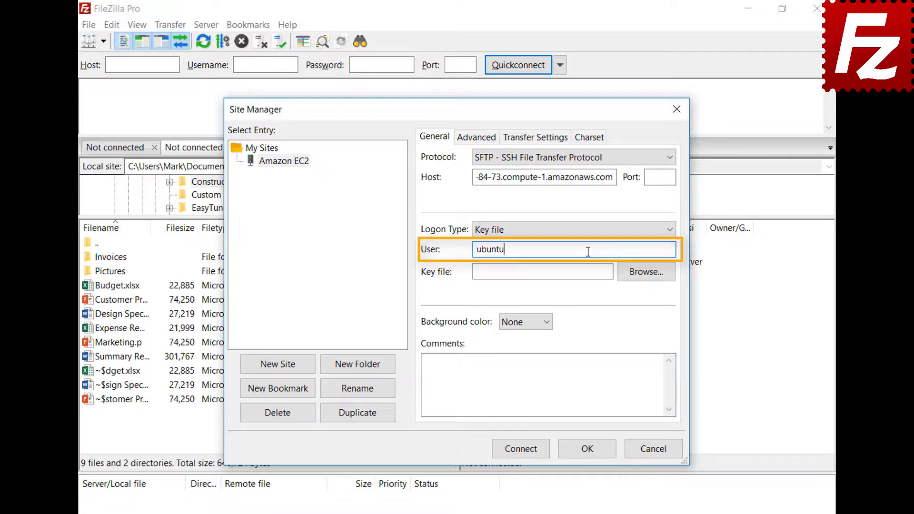
left_click(645, 273)
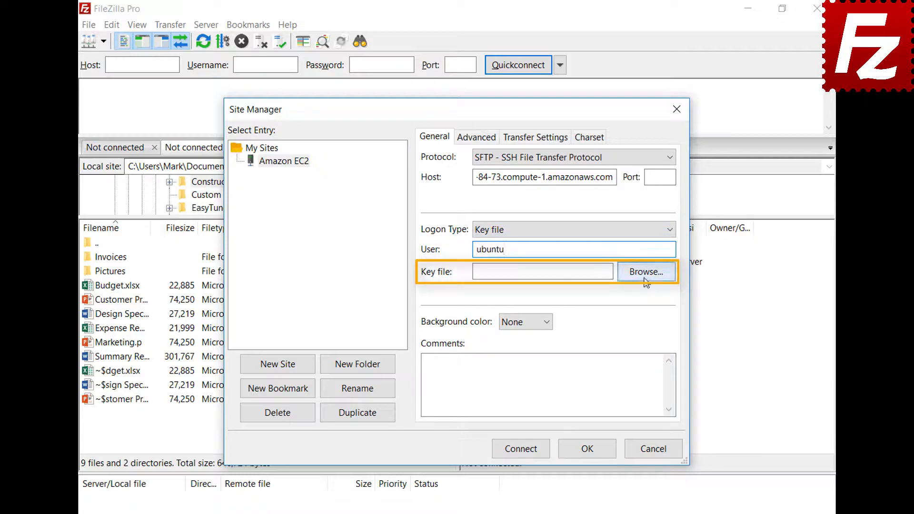
double_click(425, 391)
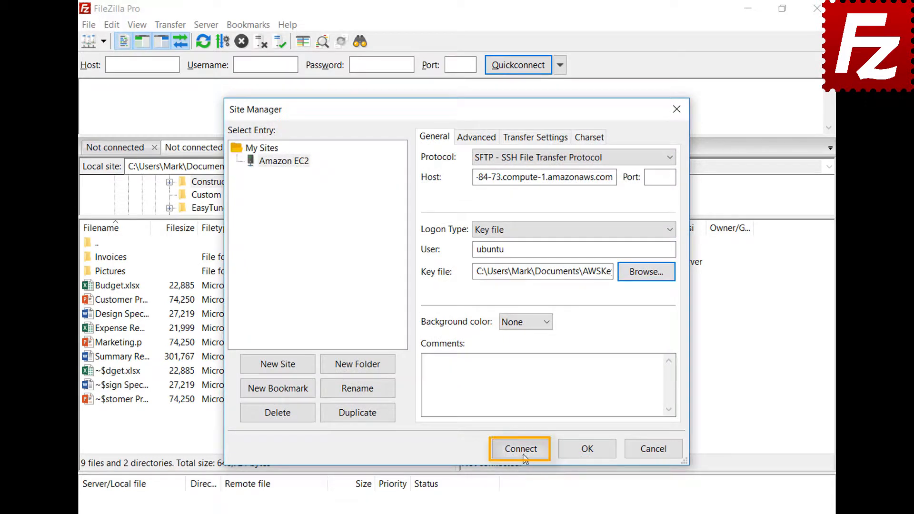
left_click(523, 454)
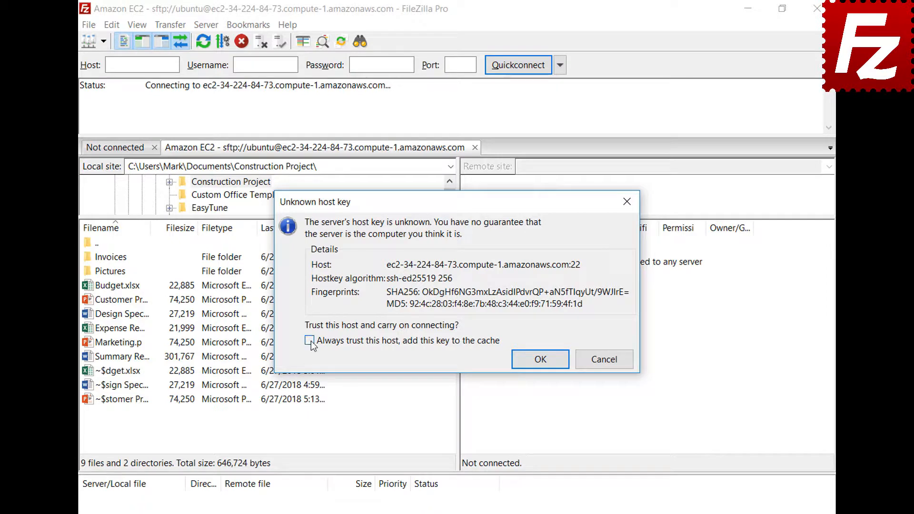
left_click(539, 359)
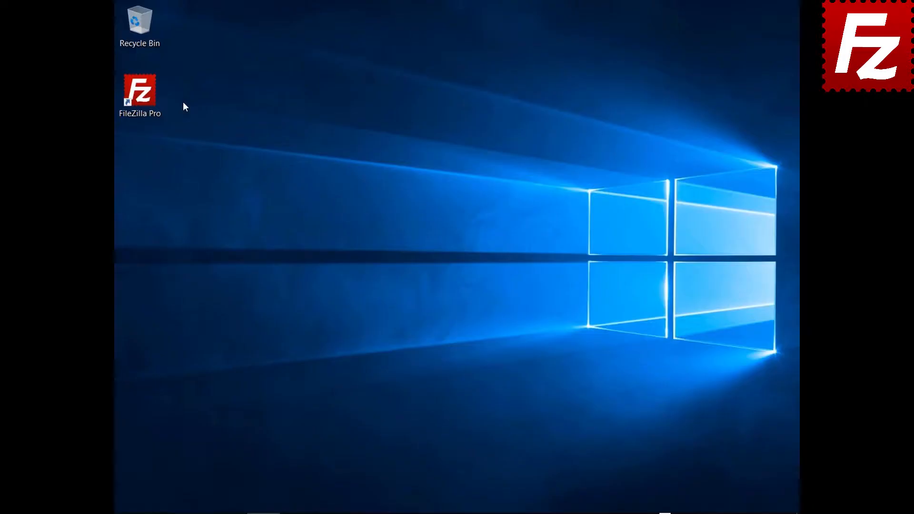
Launch FileZilla and add a new site 'S3 Connection' using the Amazon S3 protocol
double_click(148, 101)
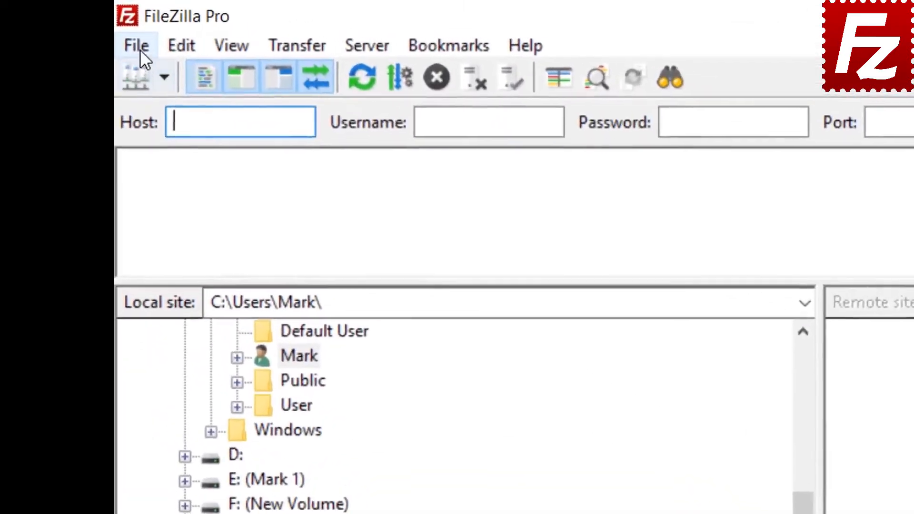
left_click(126, 24)
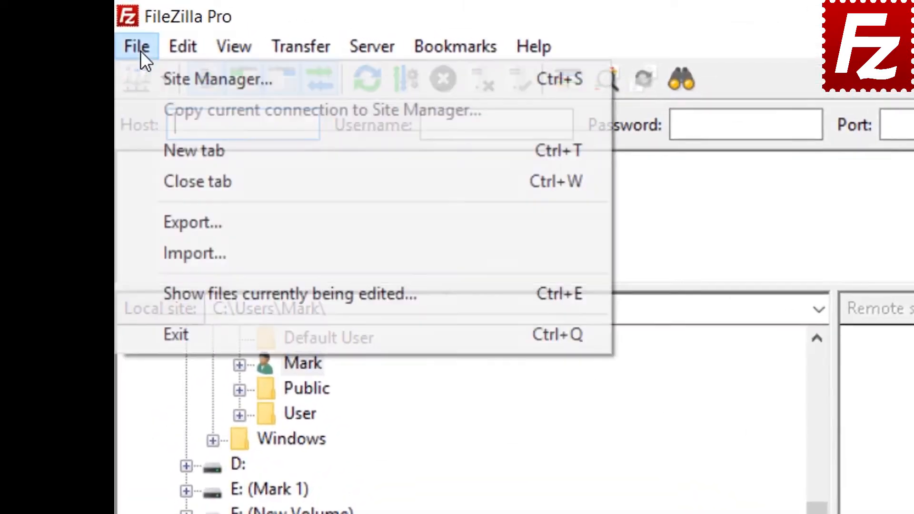
left_click(167, 77)
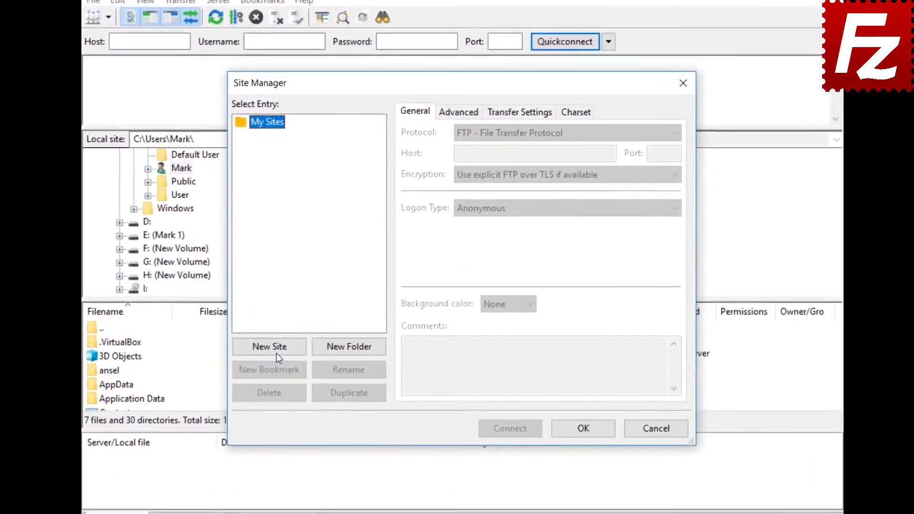
left_click(290, 333)
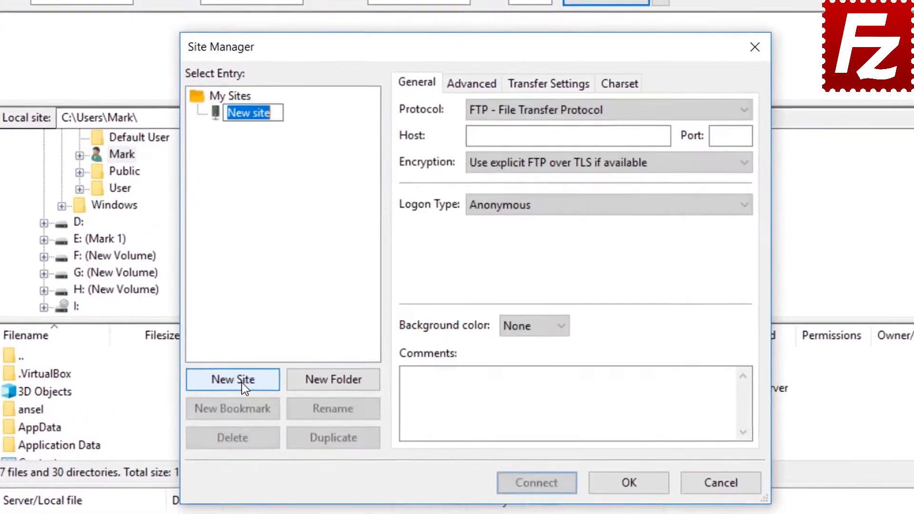
type("S3")
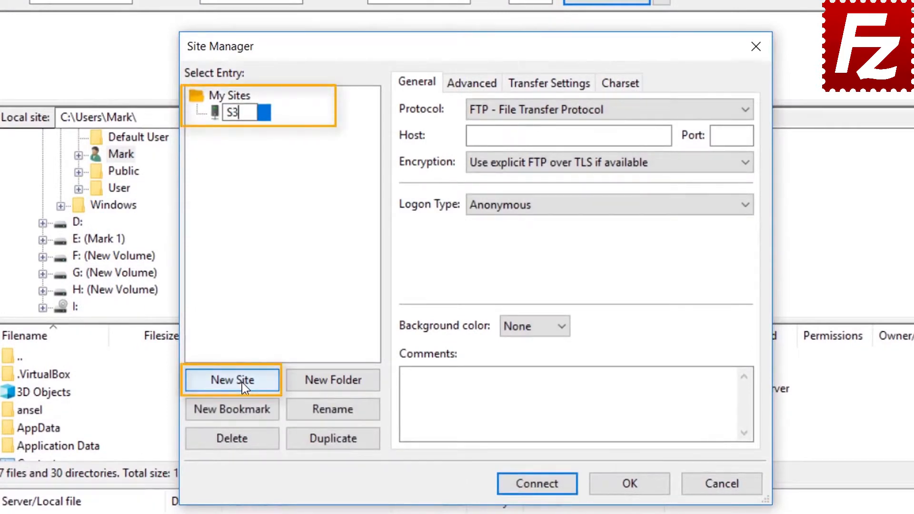
type(" Conne")
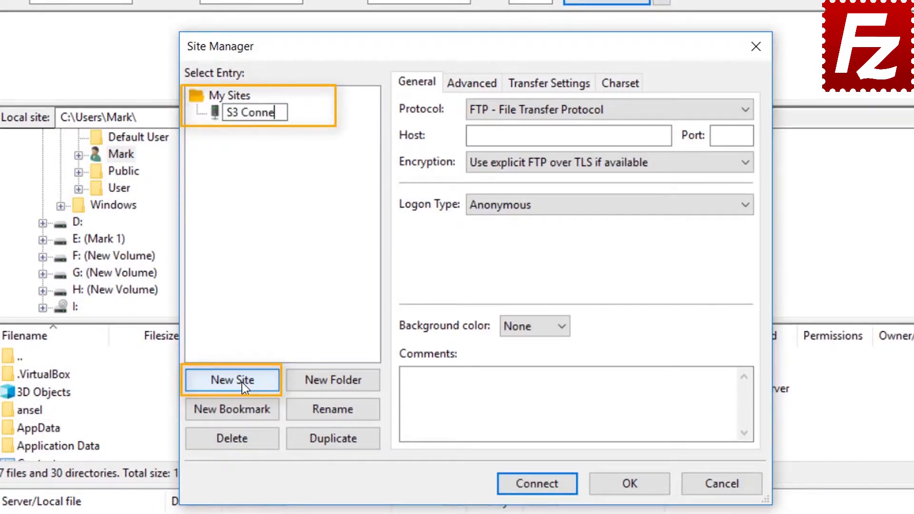
type("ction")
key("Return")
left_click(590, 111)
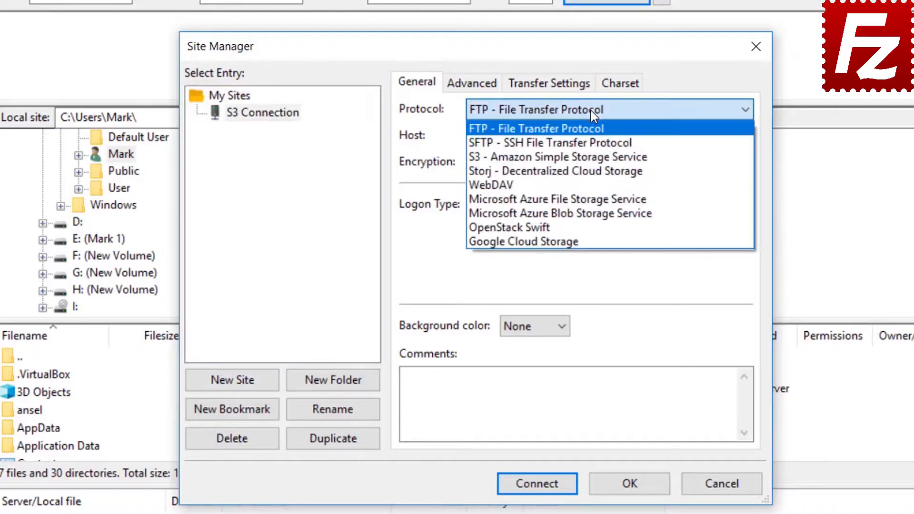
left_click(591, 157)
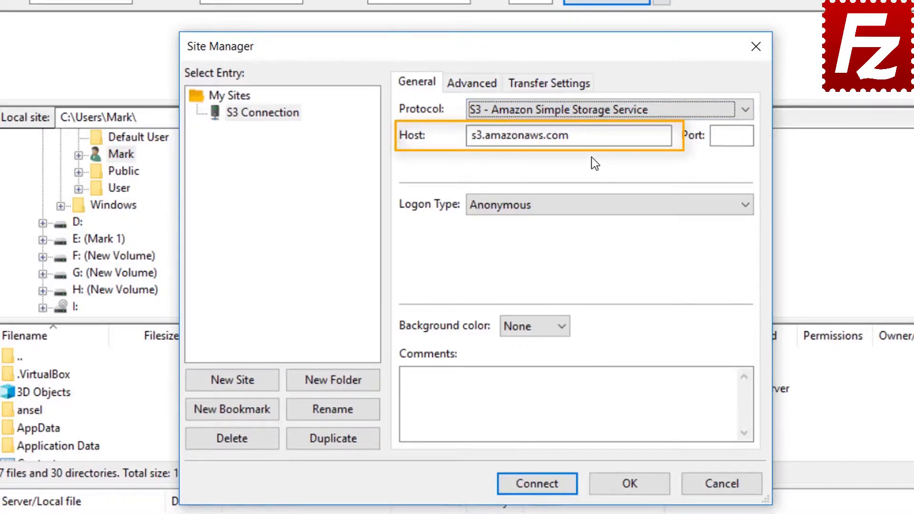
Use Normal logon with the pasted access key ID and secret key, then connect and save passwords
left_click(585, 206)
left_click(585, 235)
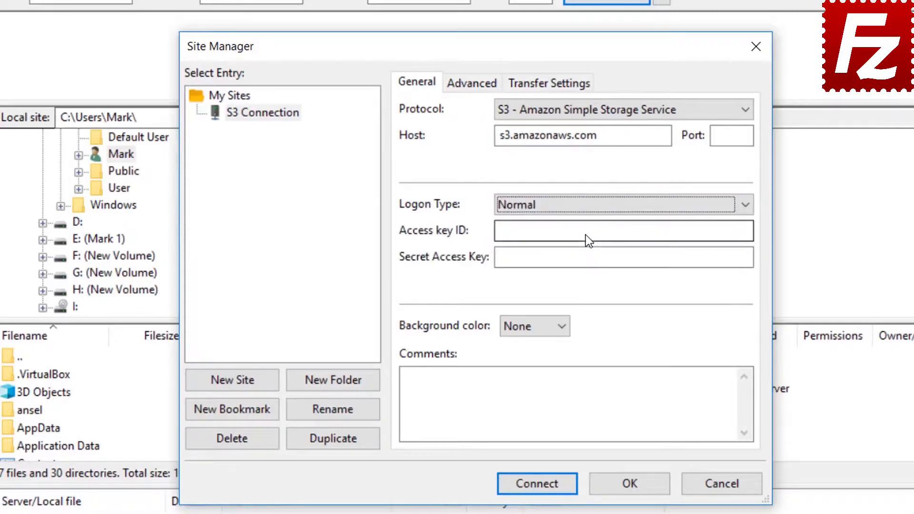
left_click(585, 235)
key("ctrl+v")
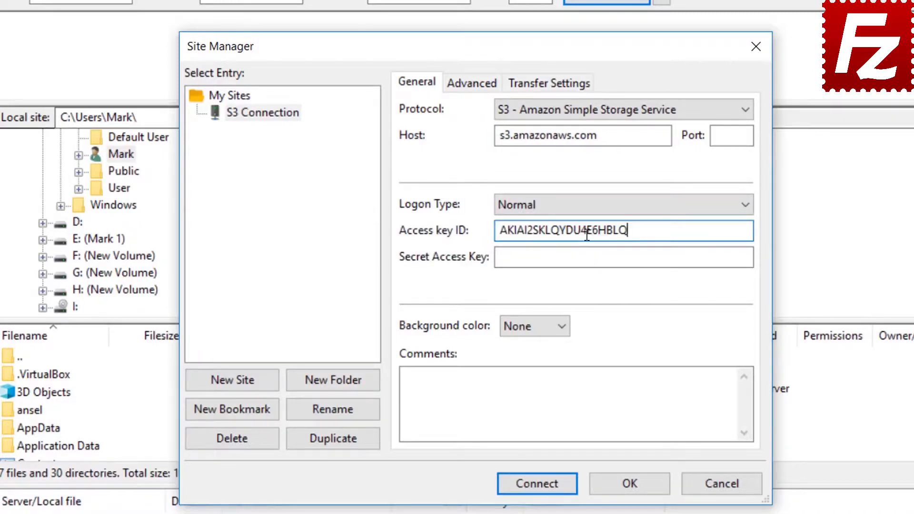
left_click(591, 257)
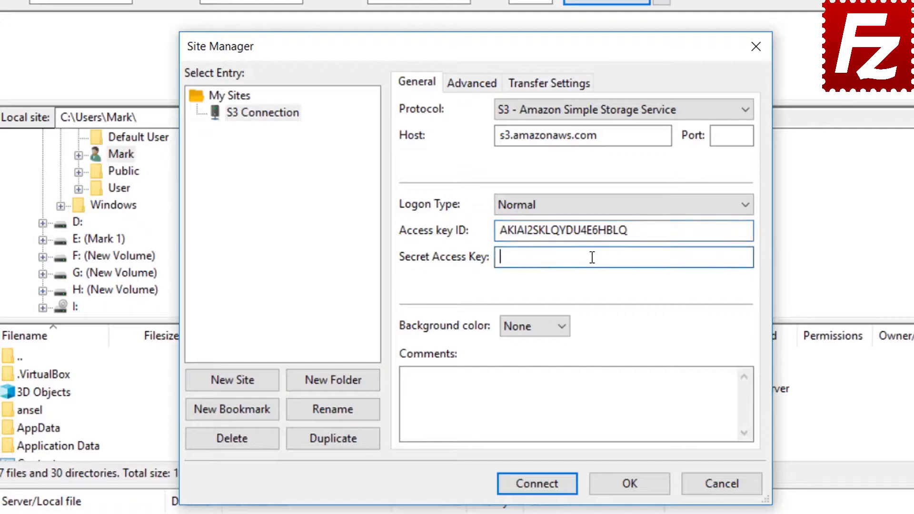
key("ctrl+v")
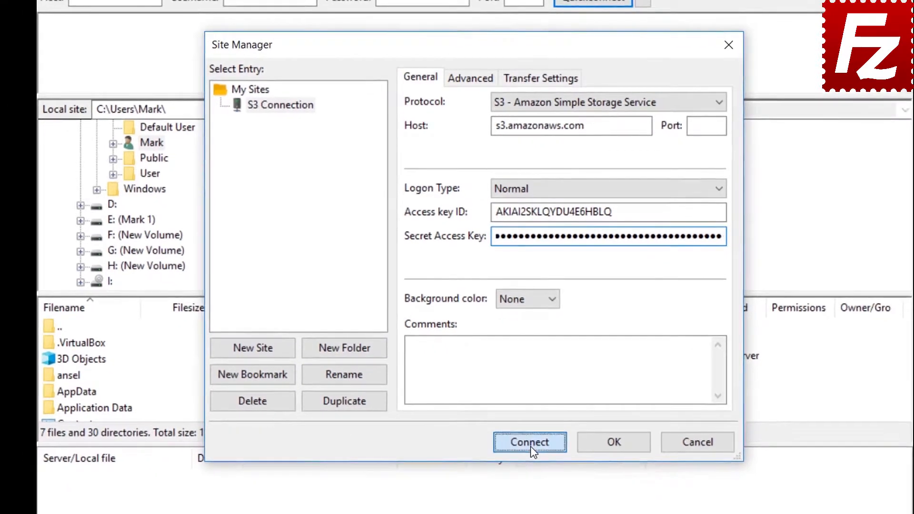
left_click(532, 458)
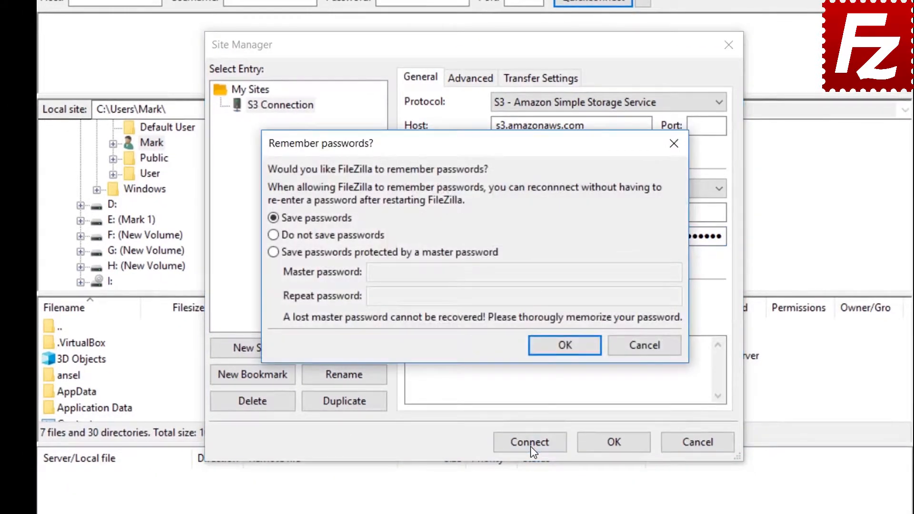
left_click(564, 346)
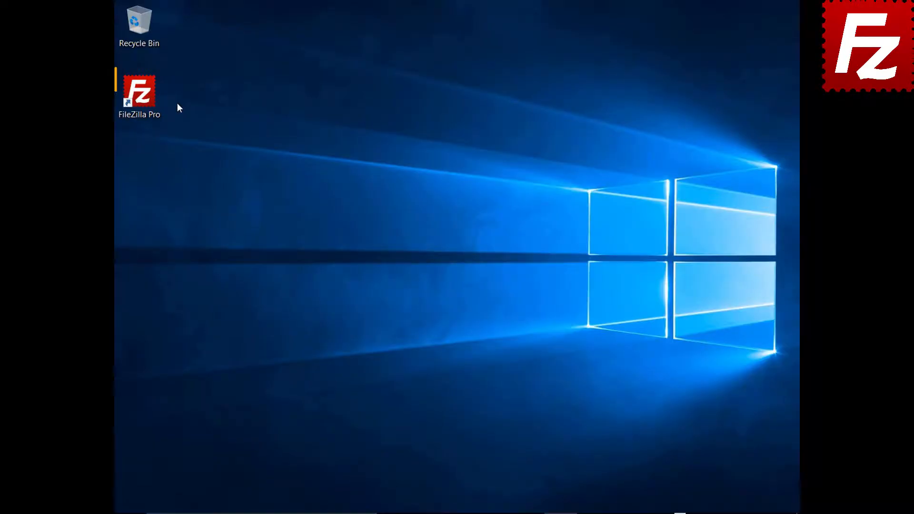
Launch FileZilla and add a provider named DigitalOcean on the S3: Providers settings page
double_click(144, 99)
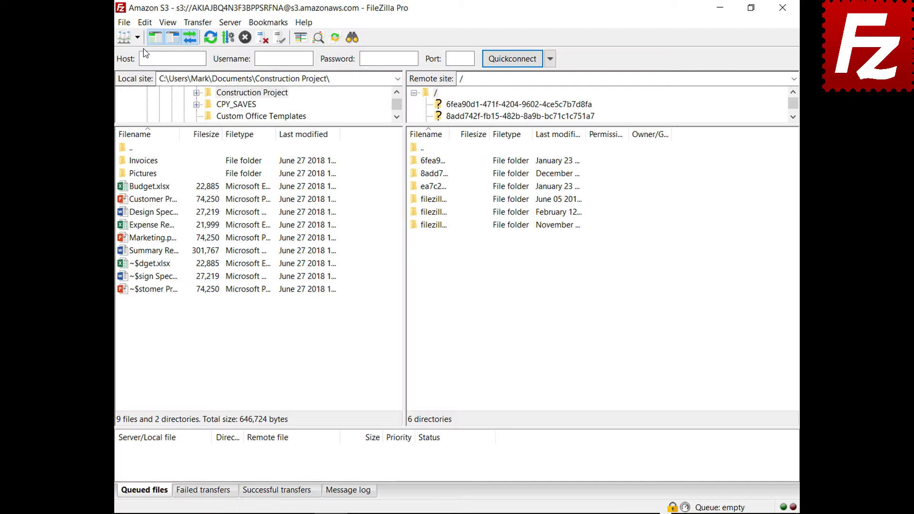
left_click(138, 23)
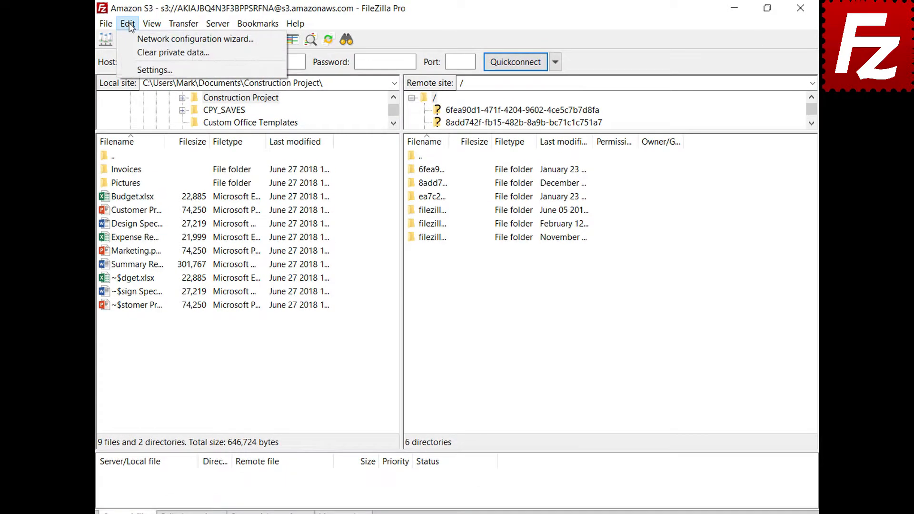
left_click(133, 68)
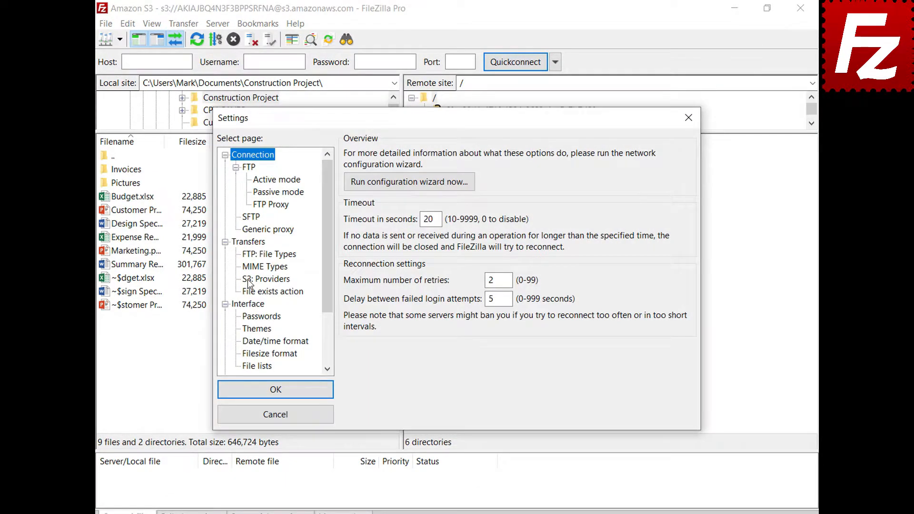
left_click(247, 280)
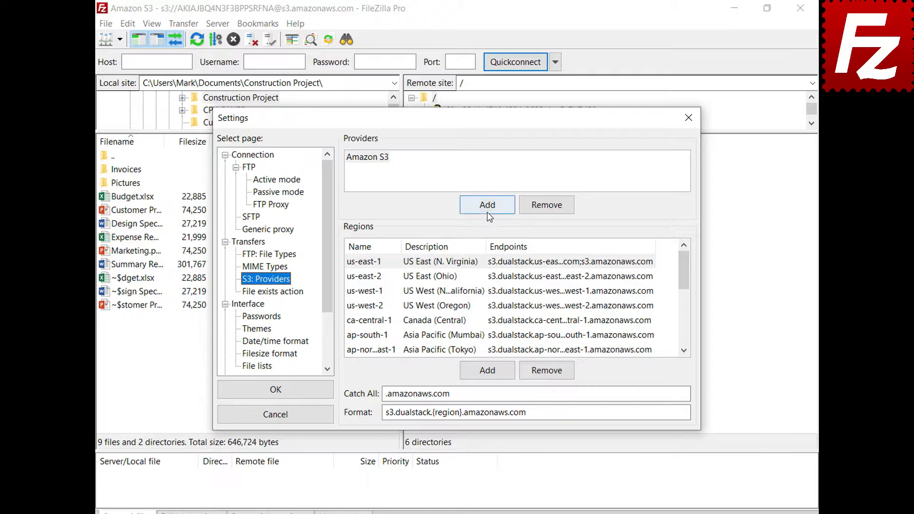
left_click(487, 204)
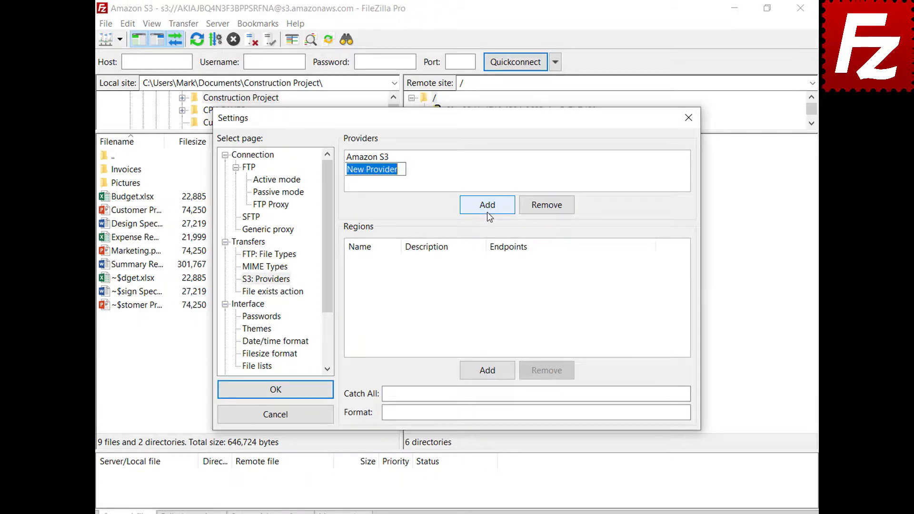
type("D")
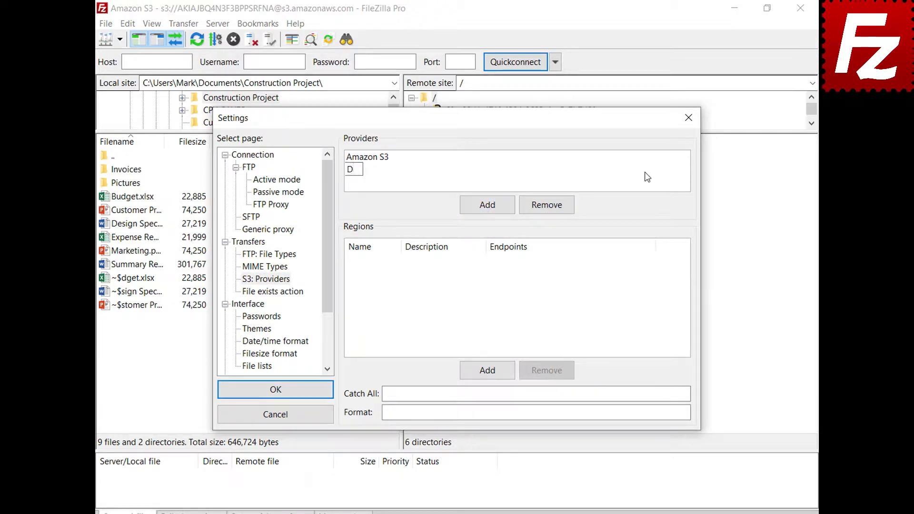
type("igitalOcean")
key("Return")
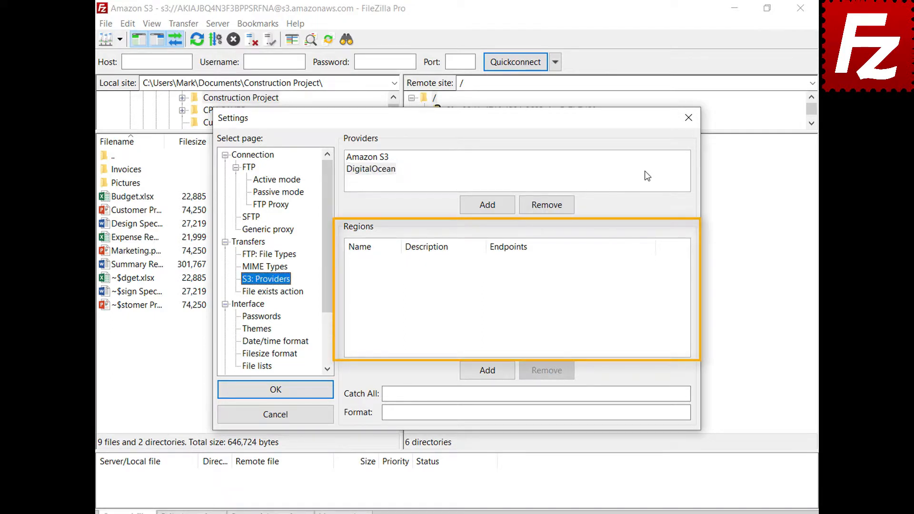
For DigitalOcean, add regions nyc3 (New York 3) and sgp1 (Singapore 1) with pasted endpoints
left_click(647, 176)
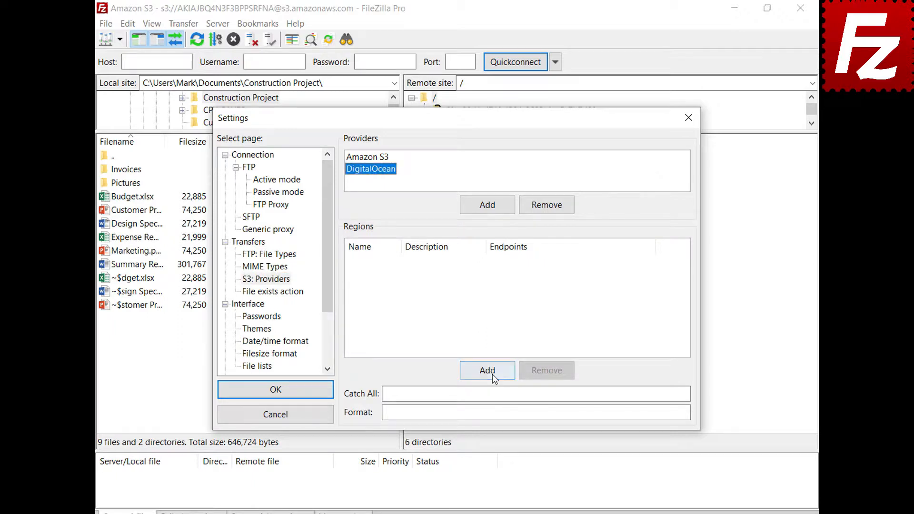
left_click(493, 377)
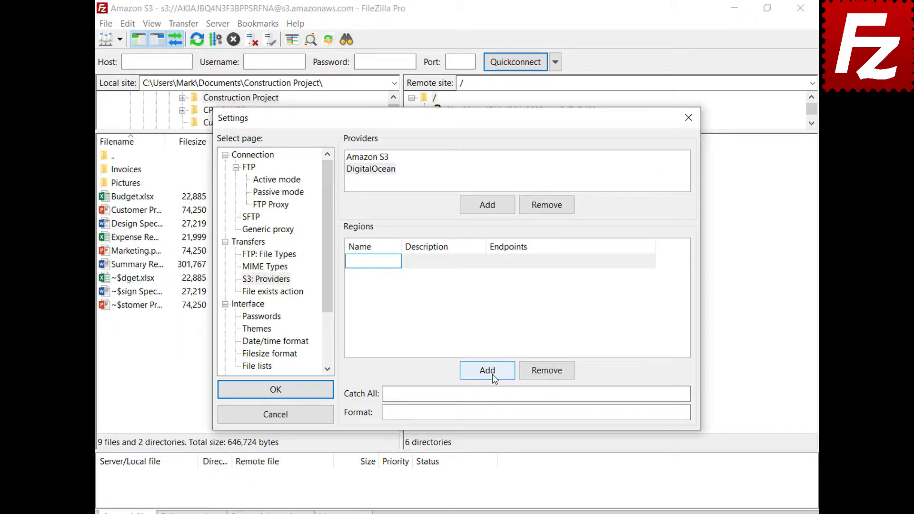
type("nyc3")
left_click(481, 261)
type("New York 3")
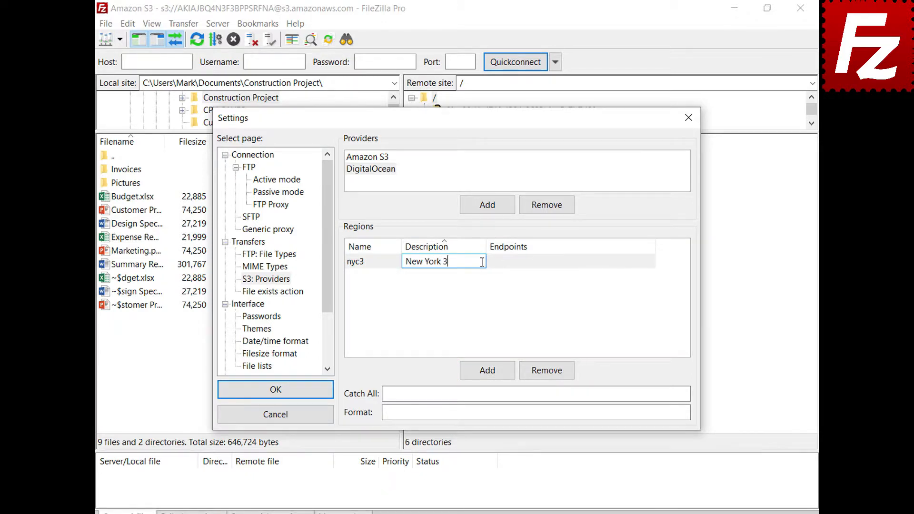
left_click(652, 261)
type("nyc3.digitaloceanspaces.com")
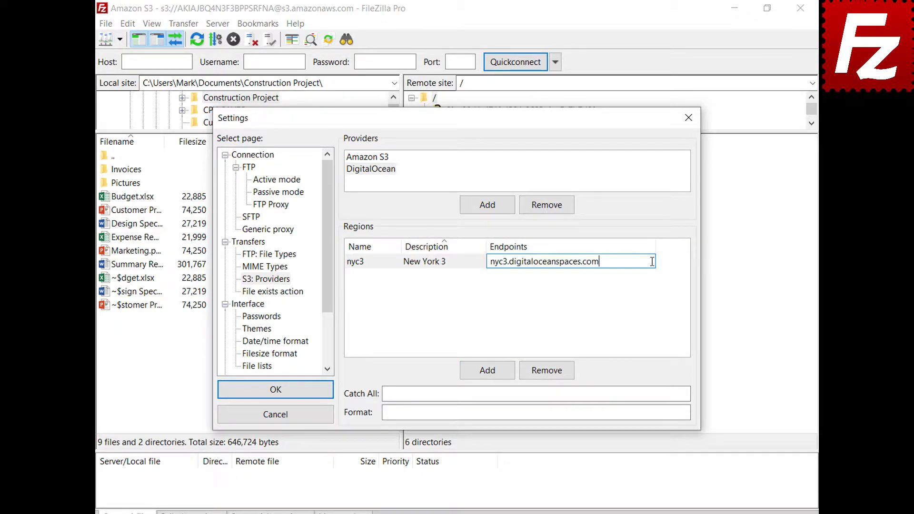
key("Return")
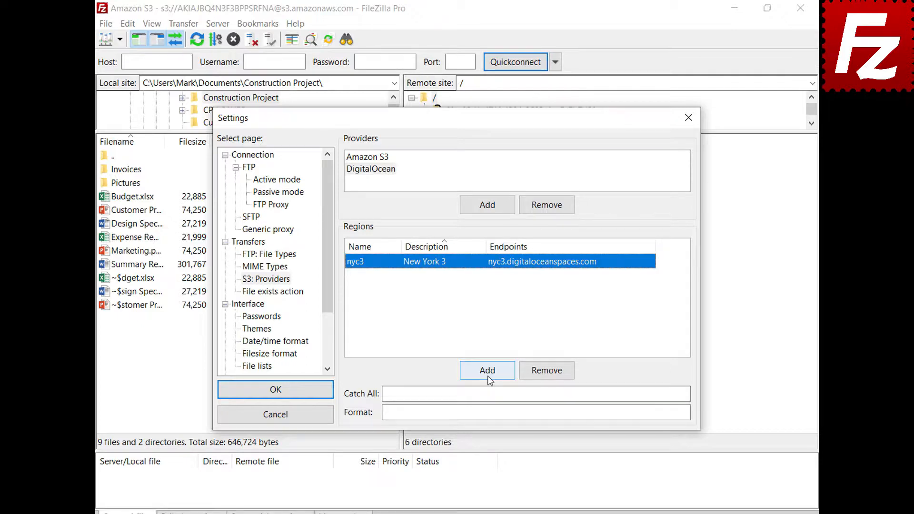
left_click(487, 371)
type("sgp1")
left_click(482, 261)
type("Si")
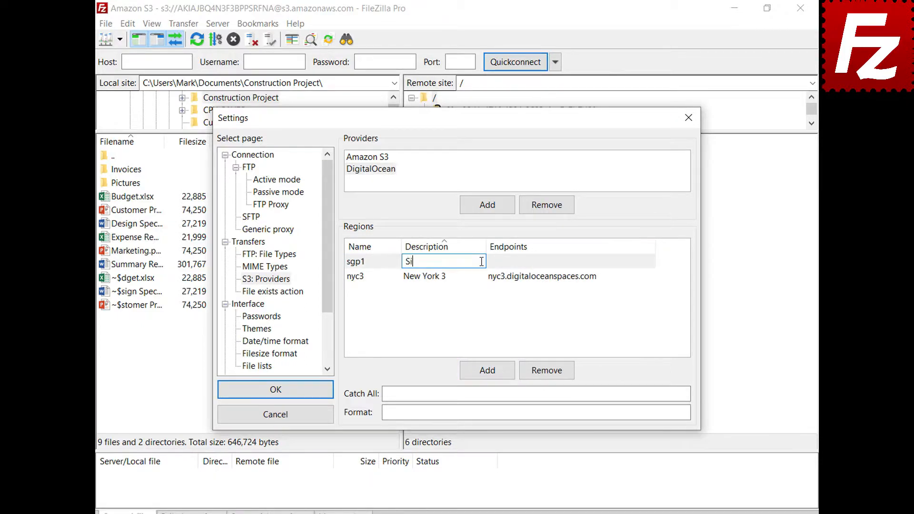
type("ngapore 1")
key("Return")
left_click(649, 276)
type("sgp1.digitaloceanspaces.com")
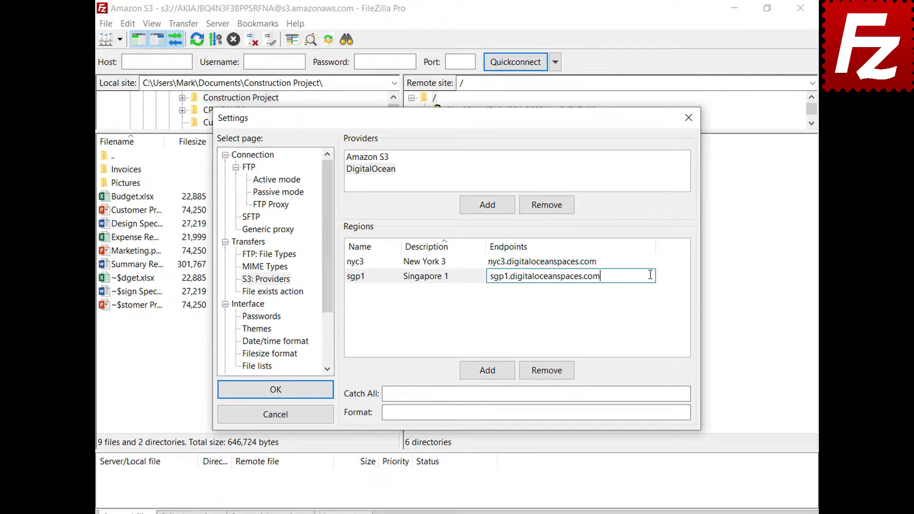
key("Return")
Add regions ams3 (Amsterdam 3) and sfo2 (San Francisco 2) with their pasted endpoints
left_click(489, 372)
type("ams3")
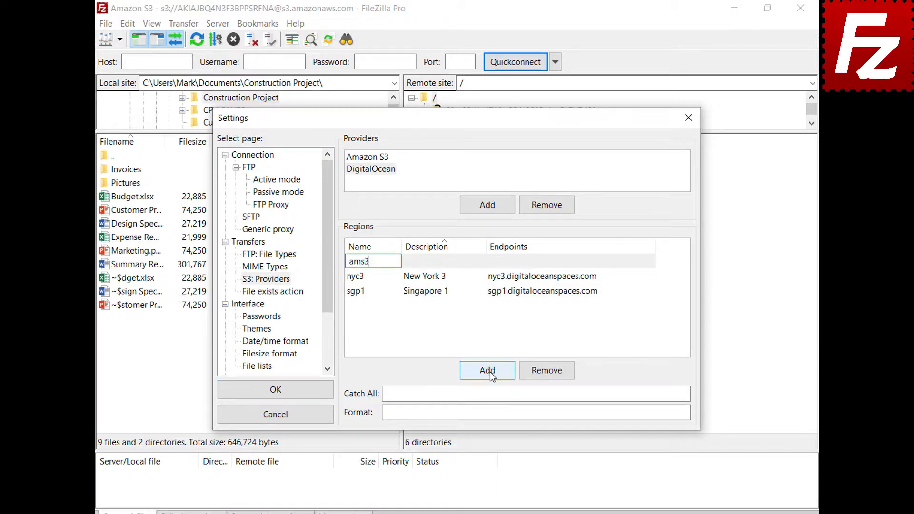
left_click(475, 261)
type("Amsterdam 3")
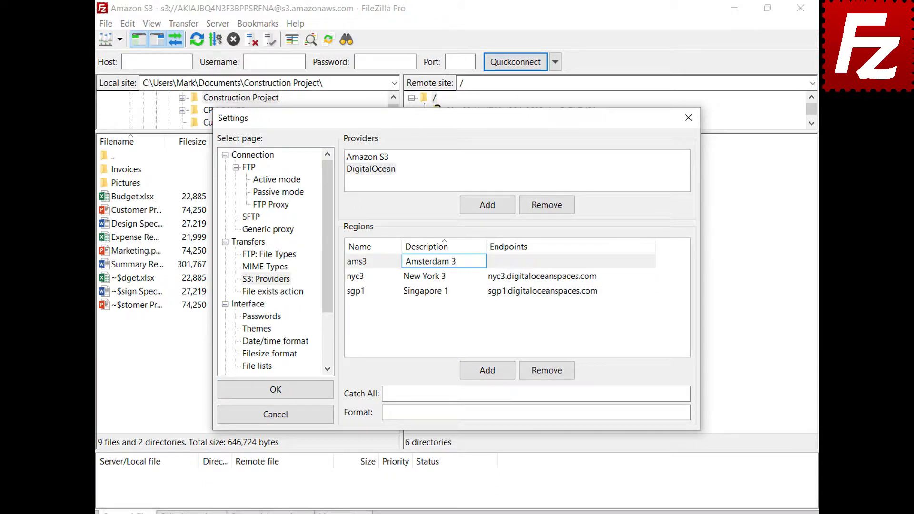
left_click(650, 261)
type("ams3.digitaloceanspaces.com")
key("Return")
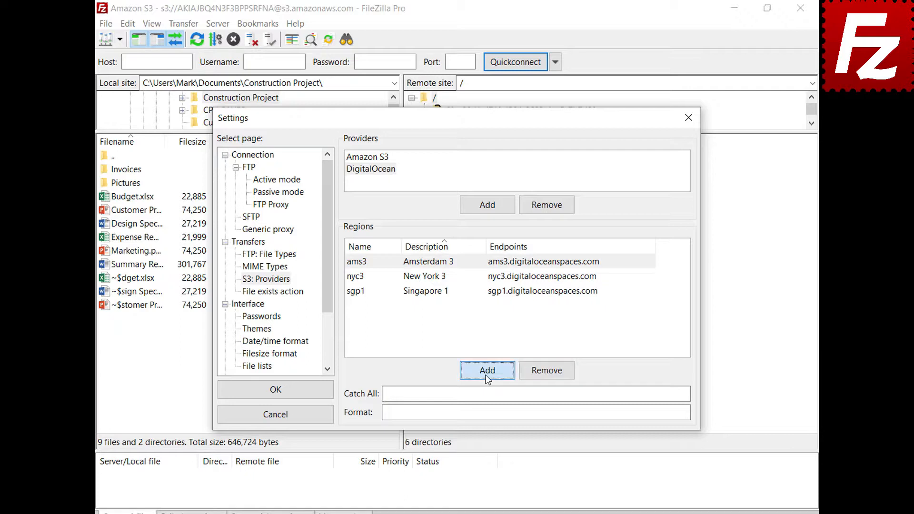
left_click(486, 374)
type("sfo2")
left_click(480, 261)
type("Sa")
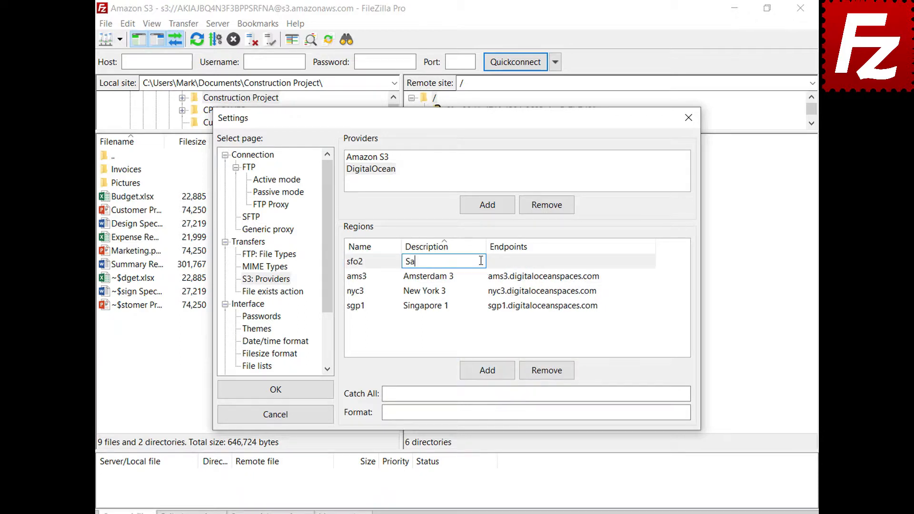
type("n Francisco 2")
key("Return")
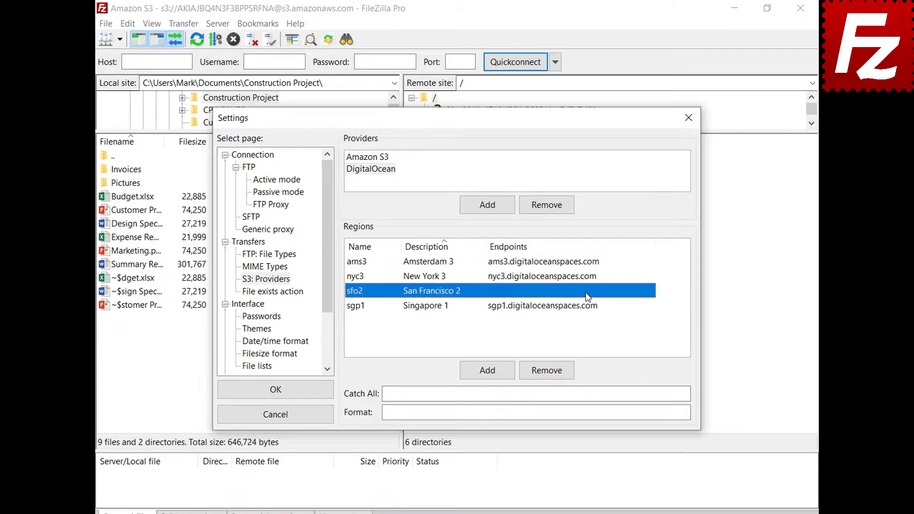
left_click(587, 296)
type("sfo2.digitaloceanspaces.com")
key("Return")
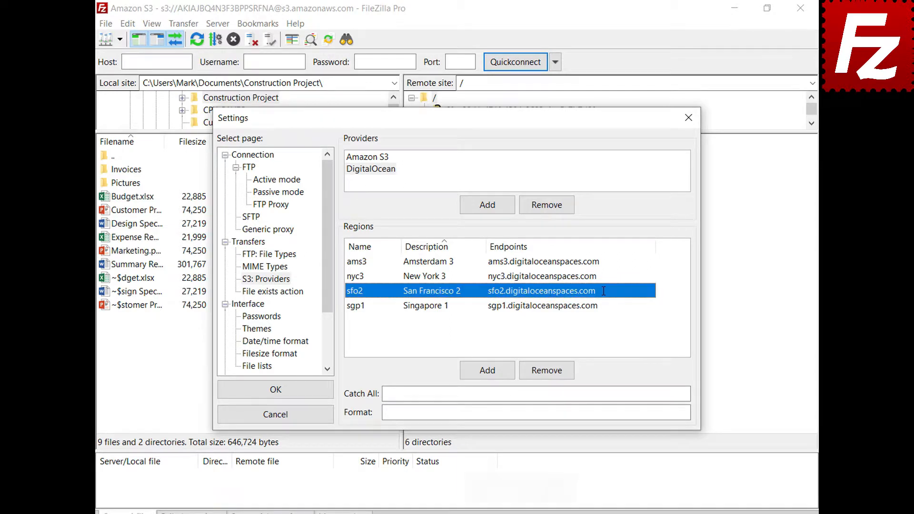
Fill in the catch-all domain and {BUCKET}.{REGION}.digitaloceanspaces.com format, then save with OK
left_click(664, 393)
type(".digitaloceanspaces.com")
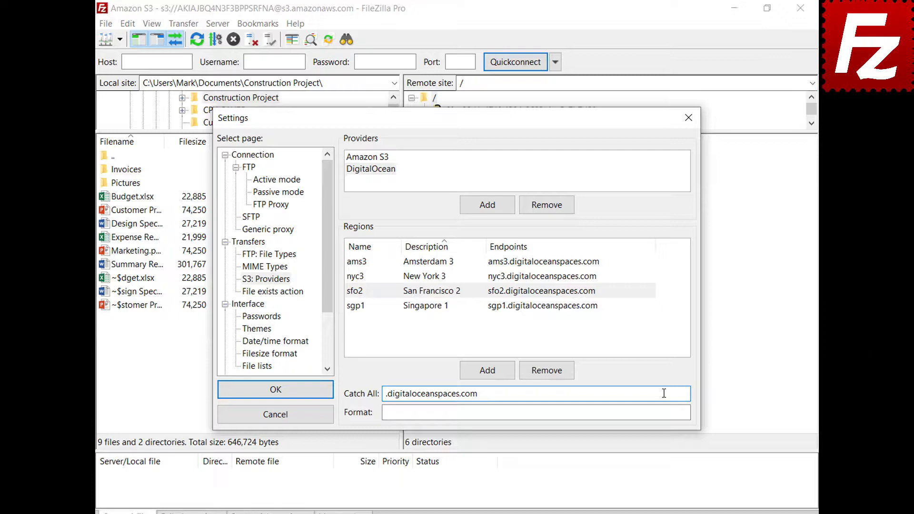
left_click(666, 412)
type("{BUCKET}.{REGION}.digitaloceanspaces.com")
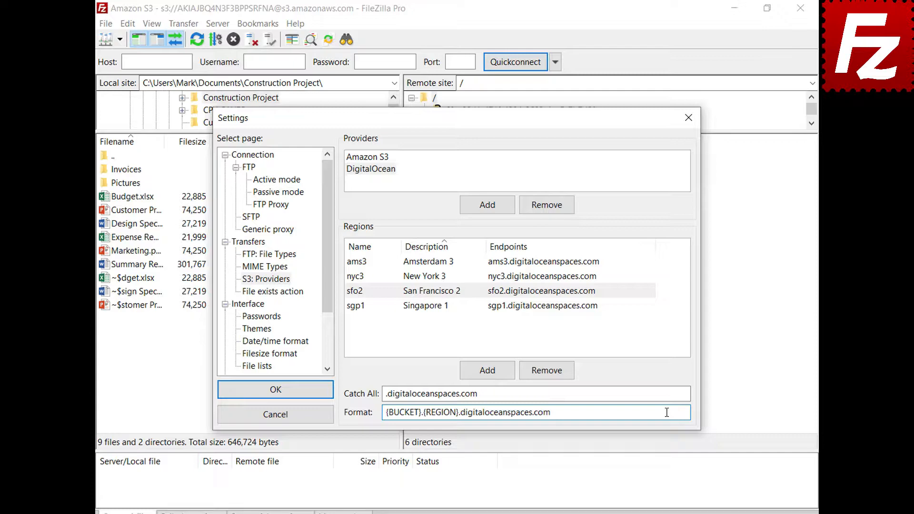
left_click(275, 399)
Create a new site named Digital Ocean using the S3 protocol
left_click(109, 27)
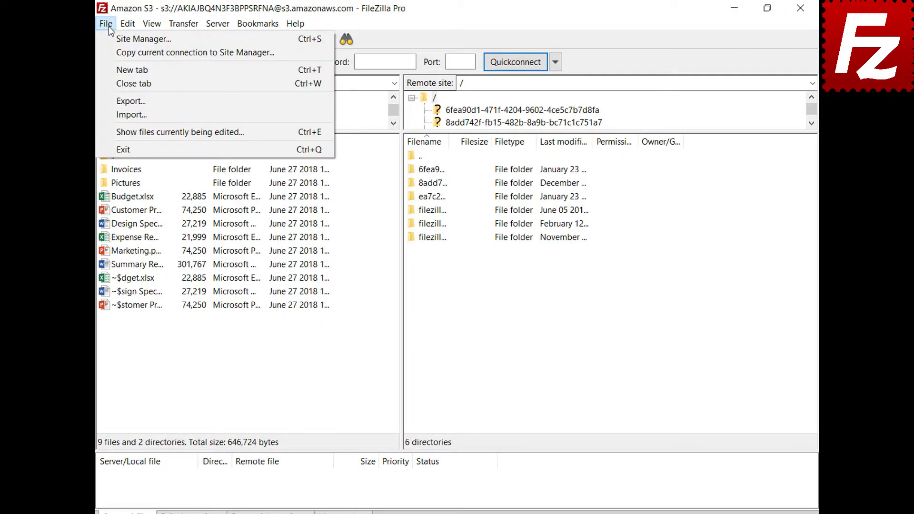
left_click(110, 42)
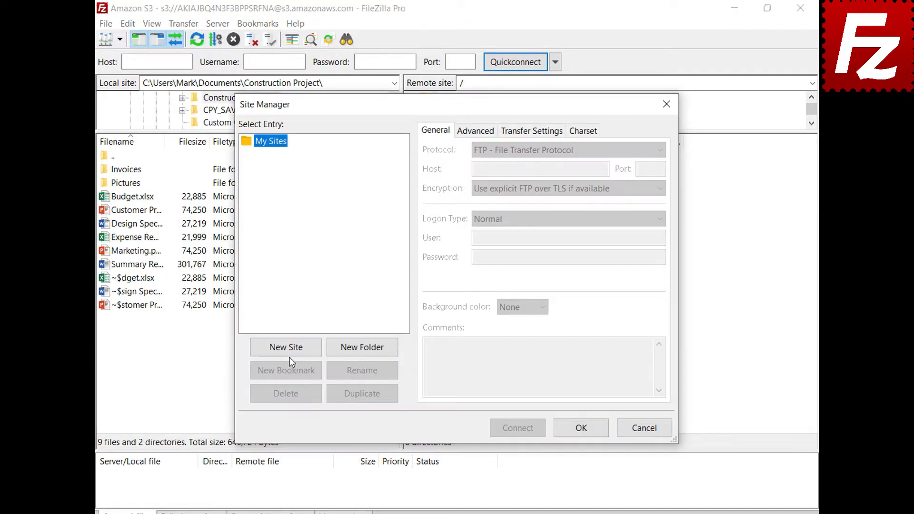
left_click(290, 353)
type("Digital Ocean")
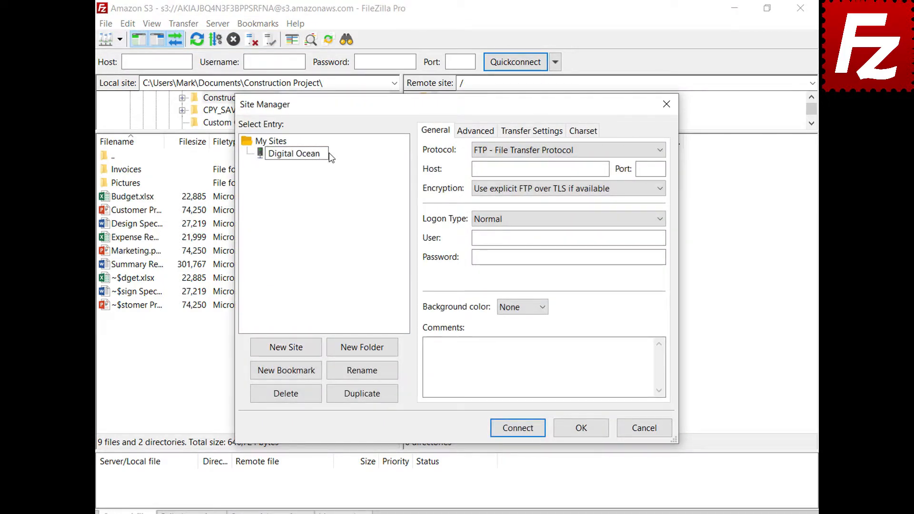
key("Return")
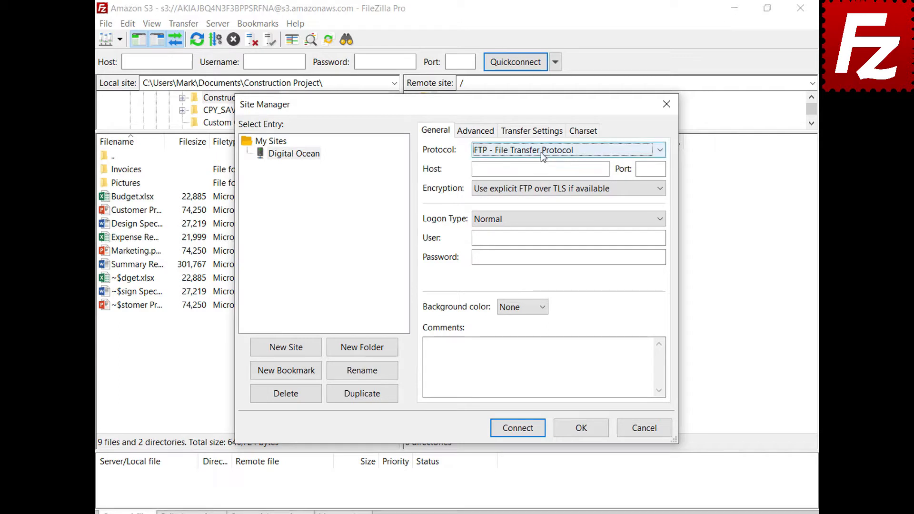
left_click(541, 152)
left_click(545, 187)
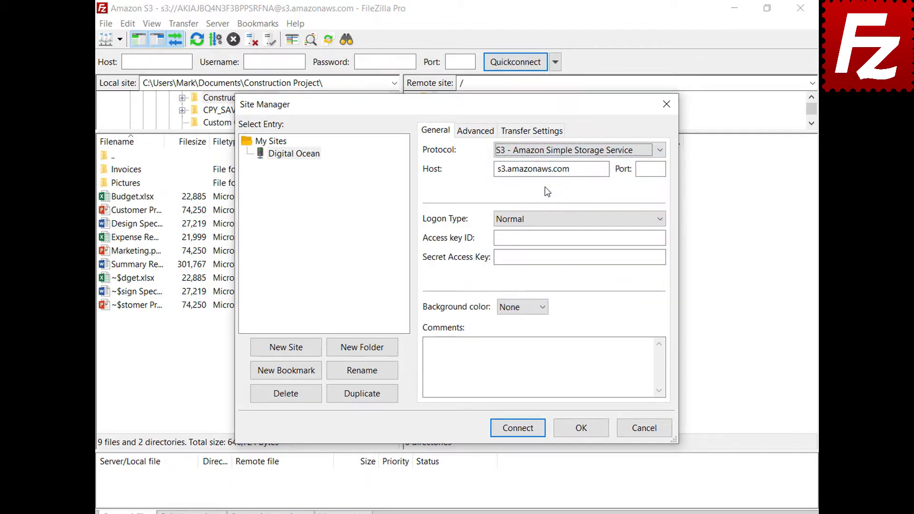
Set host sfo3.digitaloceanspaces.com, paste the access key ID and secret key, and connect
triple_click(604, 169)
key("BackSpace")
type("sfo3.digitaloceanspaces.com")
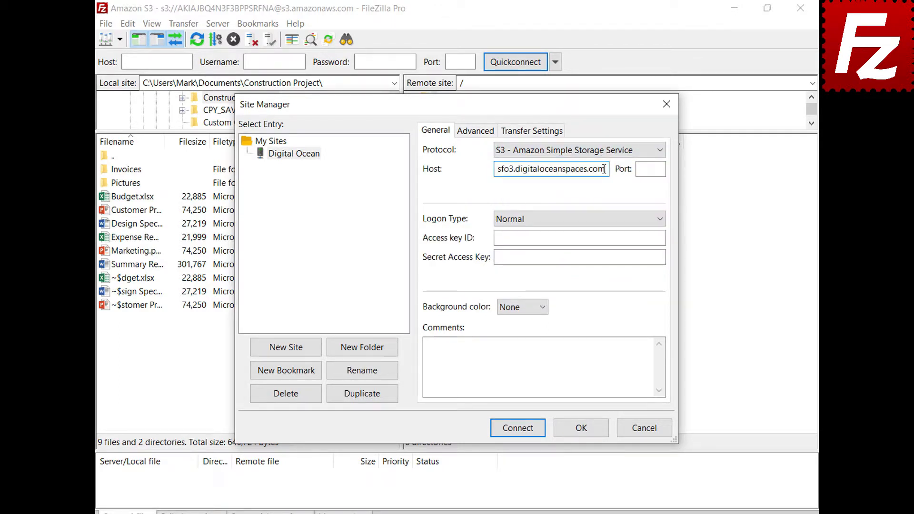
left_click(661, 238)
key("ctrl+v")
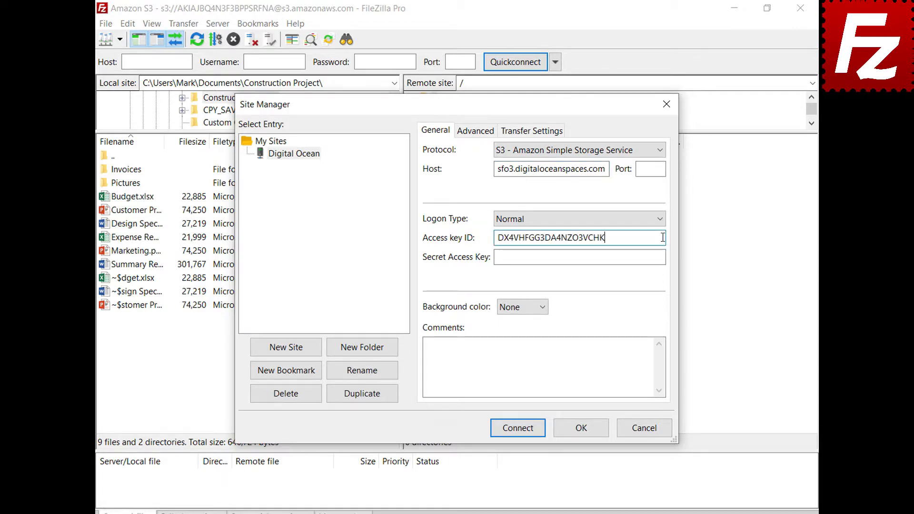
left_click(661, 258)
key("ctrl+v")
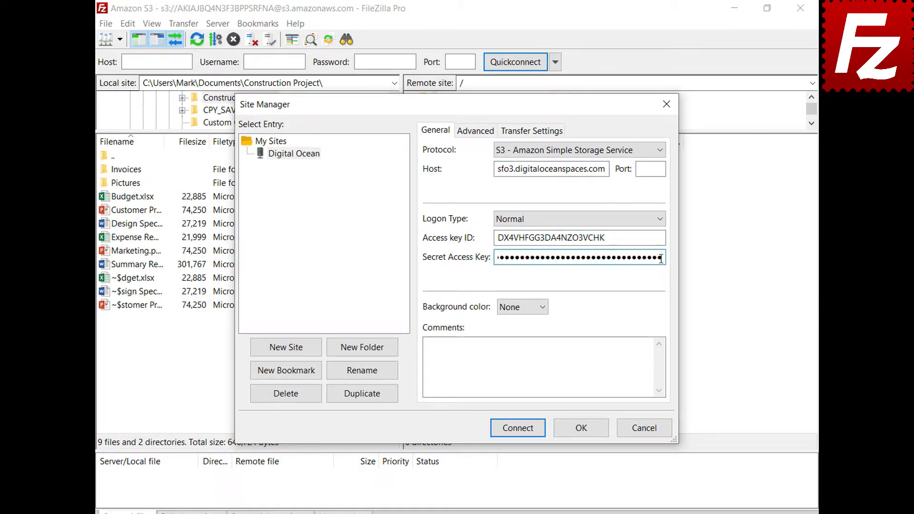
left_click(521, 432)
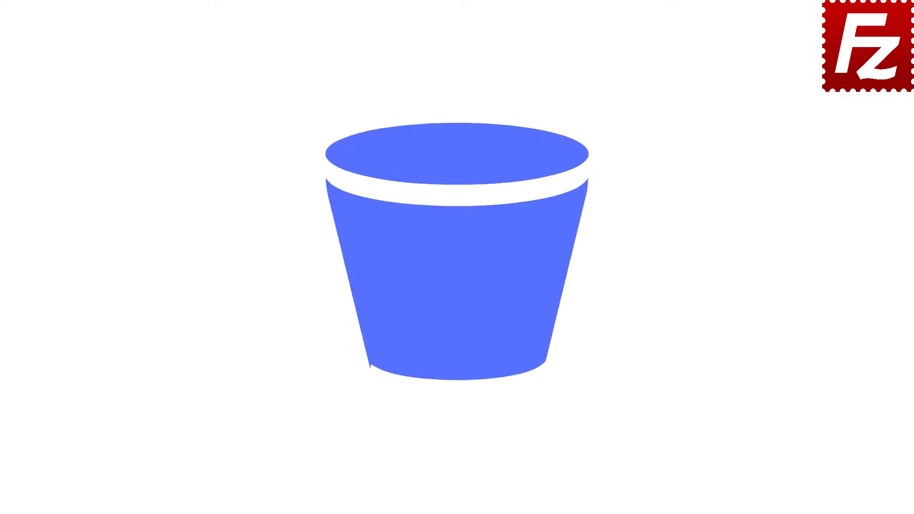
Relaunch FileZilla, connect to Amazon S3, and open S3 Bucket Lifecycle Policies for filezillaprobucket
double_click(145, 99)
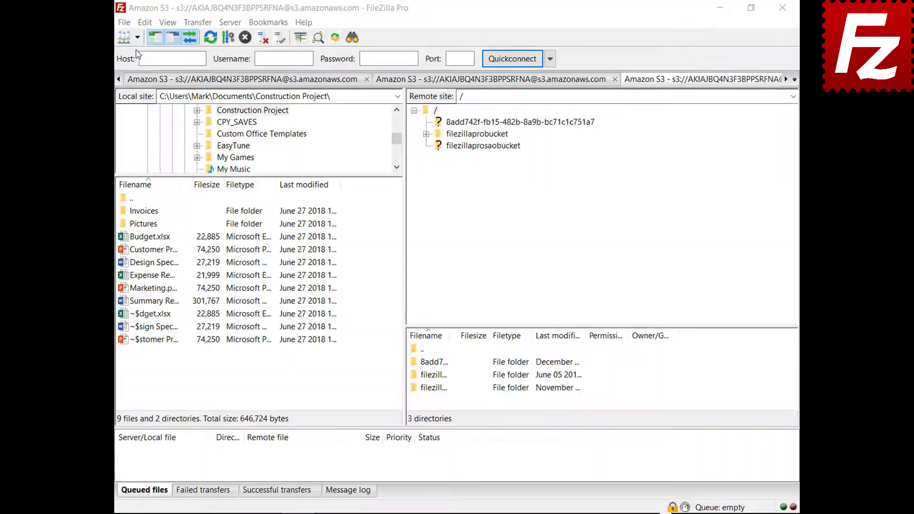
left_click(156, 43)
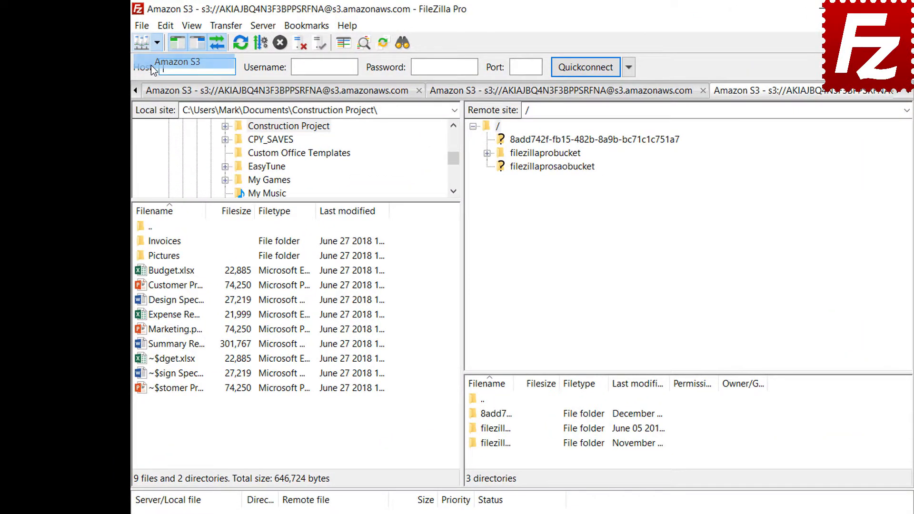
left_click(150, 63)
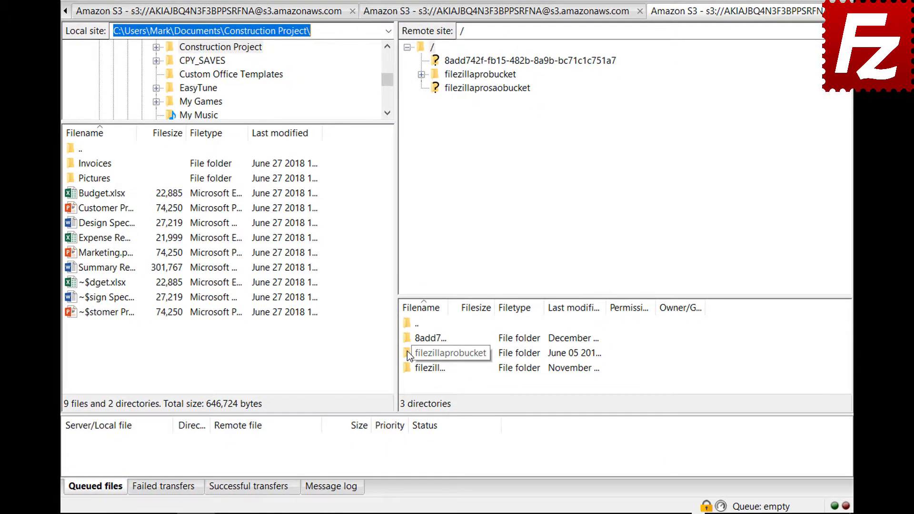
right_click(408, 352)
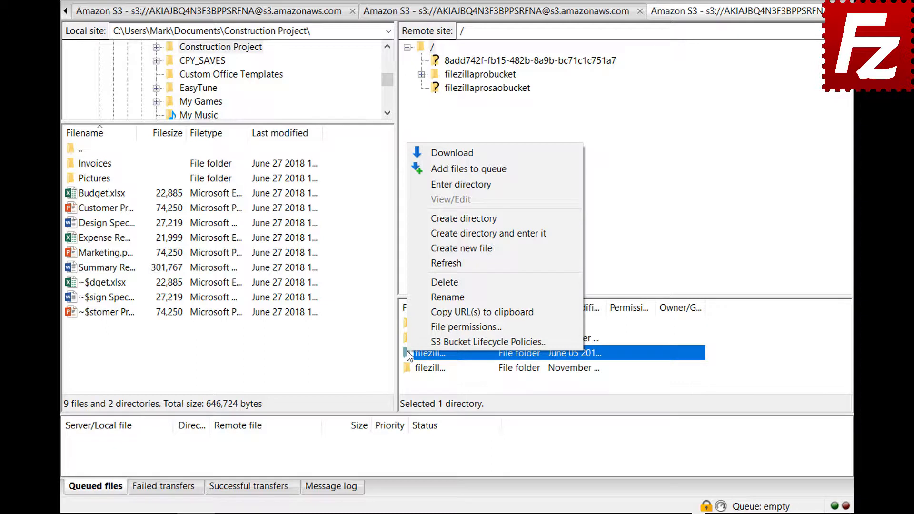
left_click(409, 339)
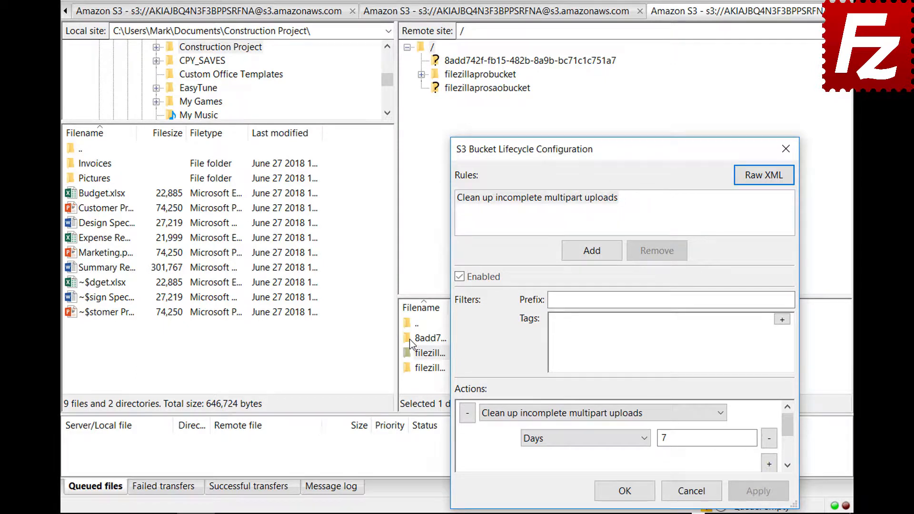
Add an enabled lifecycle rule 'Archive old site images' filtered to prefix images/
left_click(592, 251)
type("Archive o")
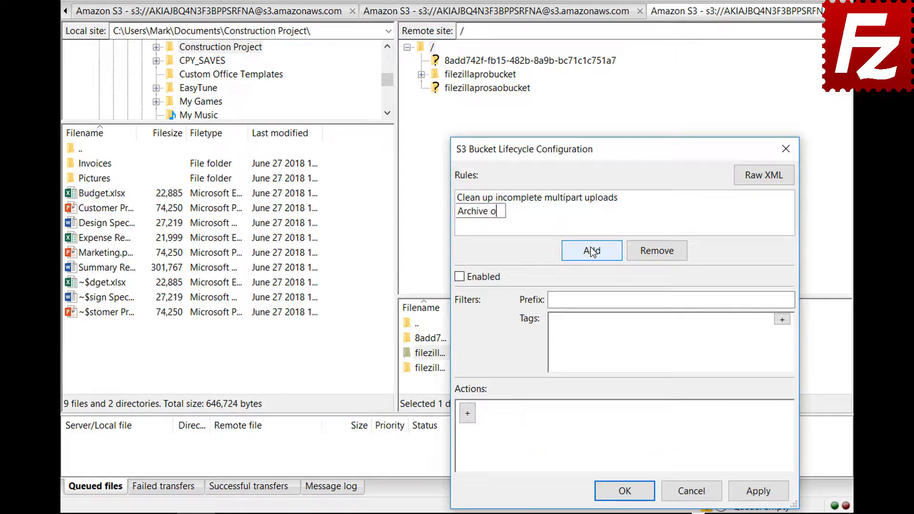
type("ld site images")
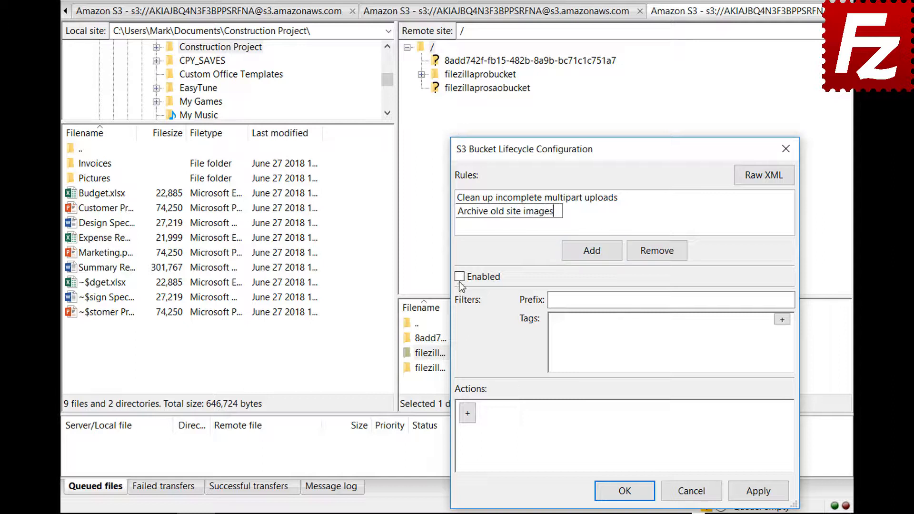
left_click(458, 278)
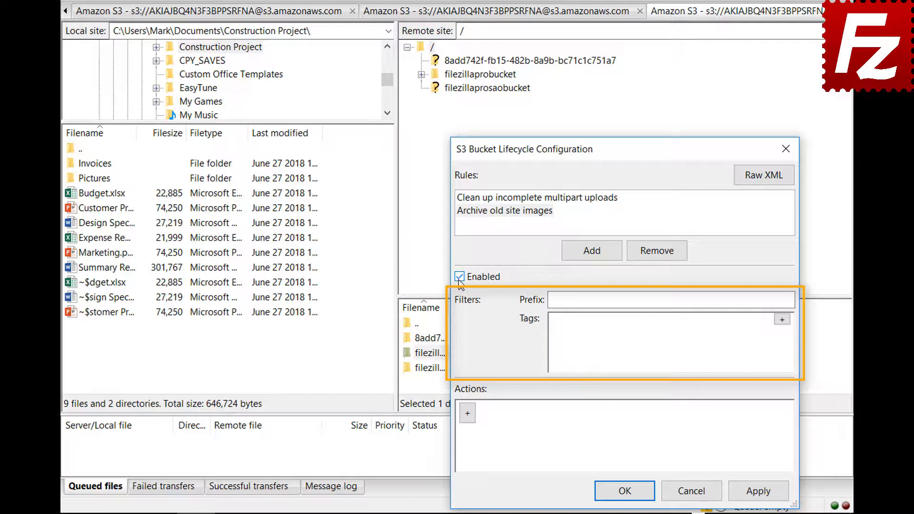
left_click(699, 300)
type("images/")
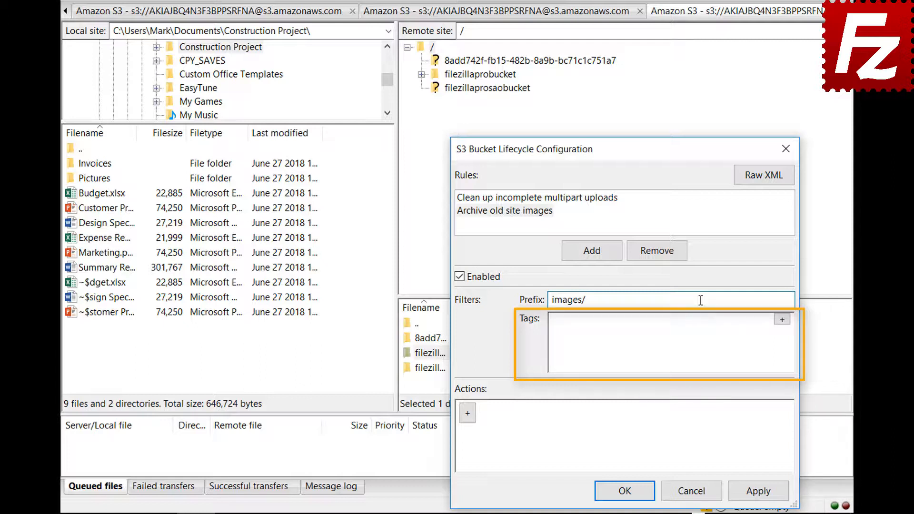
Add the tag filter location=site and a new action to the rule
left_click(781, 319)
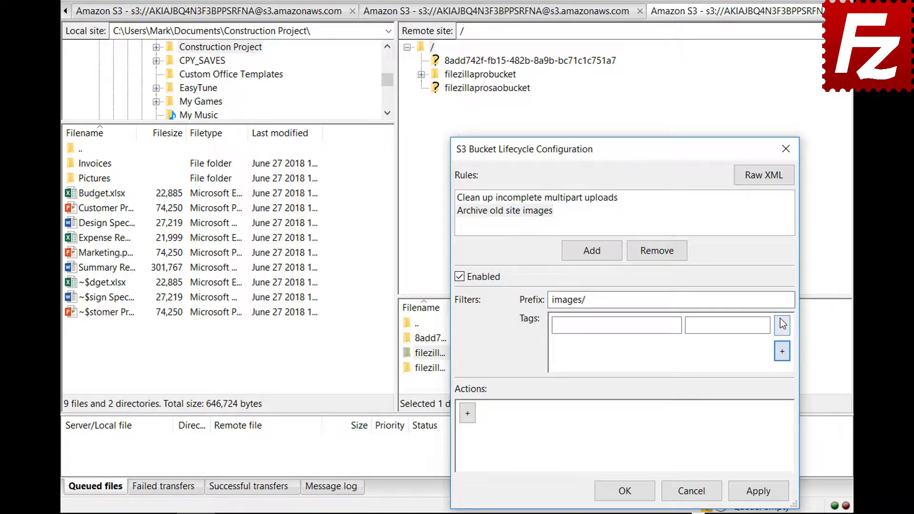
left_click(676, 324)
type("location")
left_click(765, 325)
type("site")
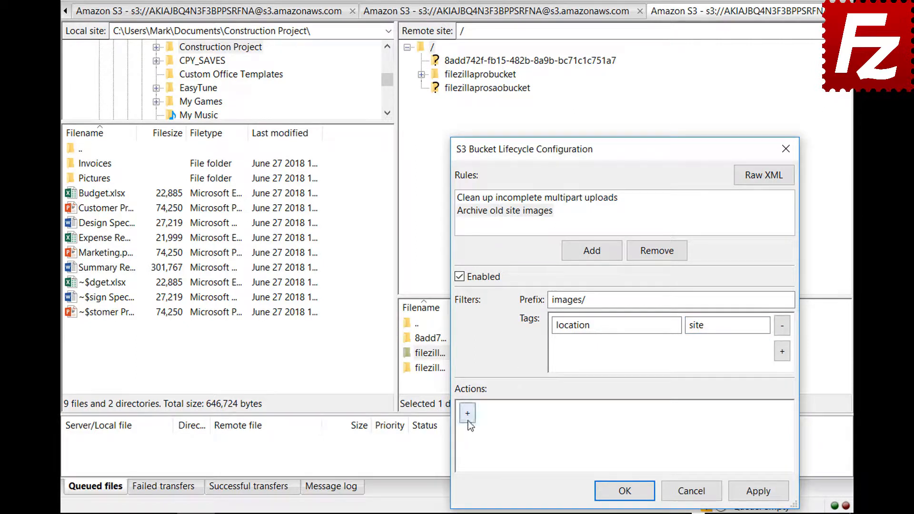
left_click(468, 413)
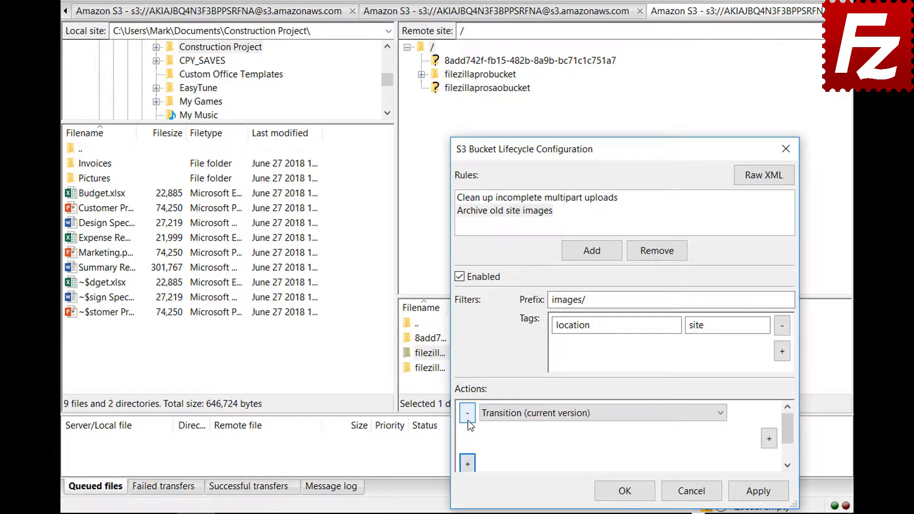
Keep Transition (current version) as the action and add a Date condition, currently 12/5/2018
left_click(719, 413)
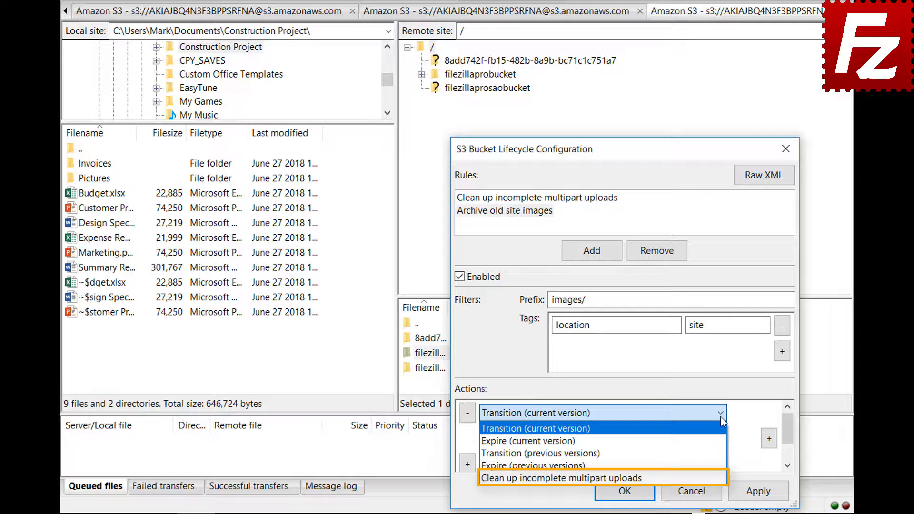
left_click(721, 417)
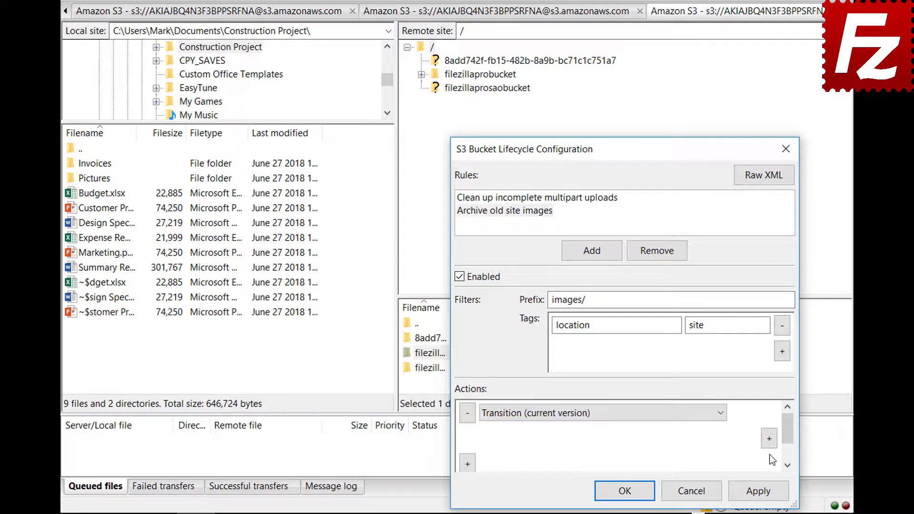
left_click(769, 438)
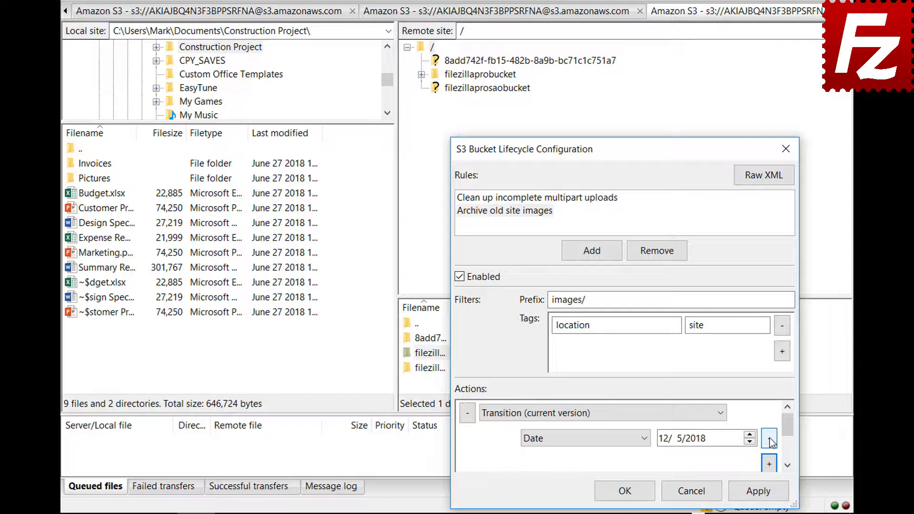
left_click(645, 439)
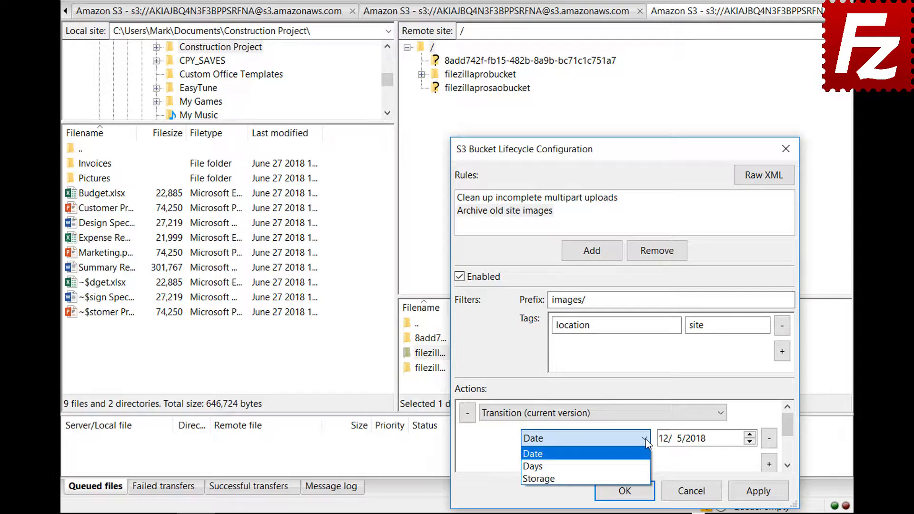
Give the transition a 30-day condition and a Glacier storage class, then save the lifecycle rules
left_click(648, 467)
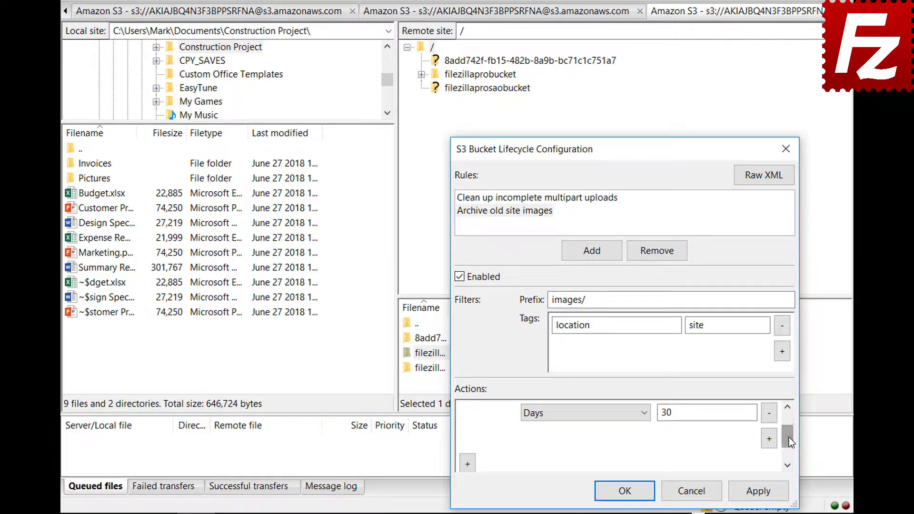
left_click(768, 464)
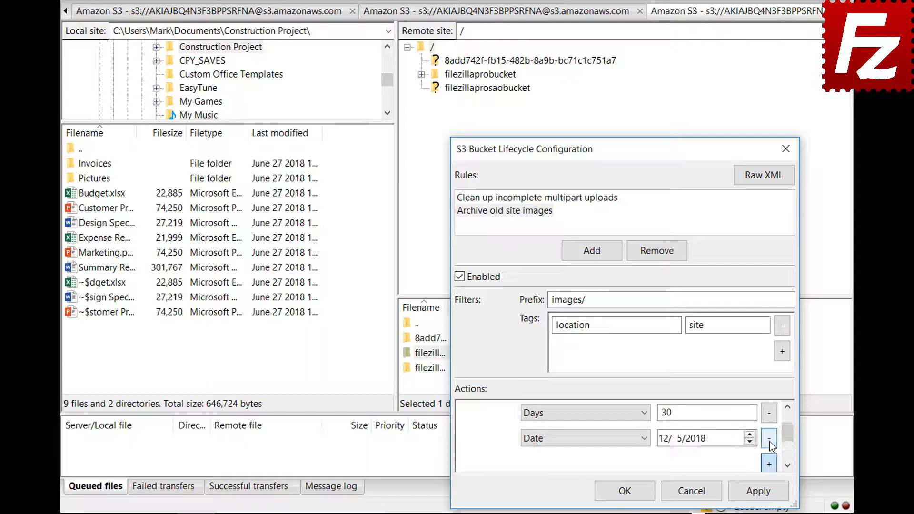
left_click(581, 438)
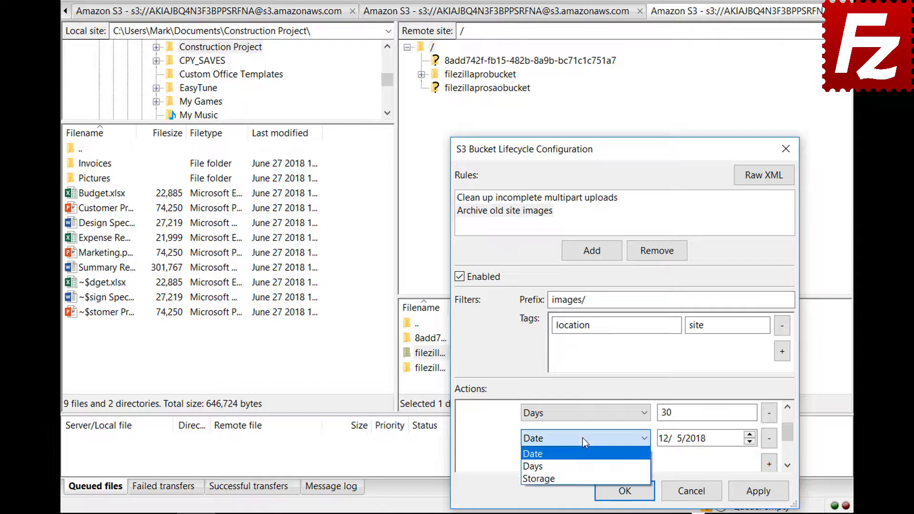
left_click(583, 477)
left_click(686, 440)
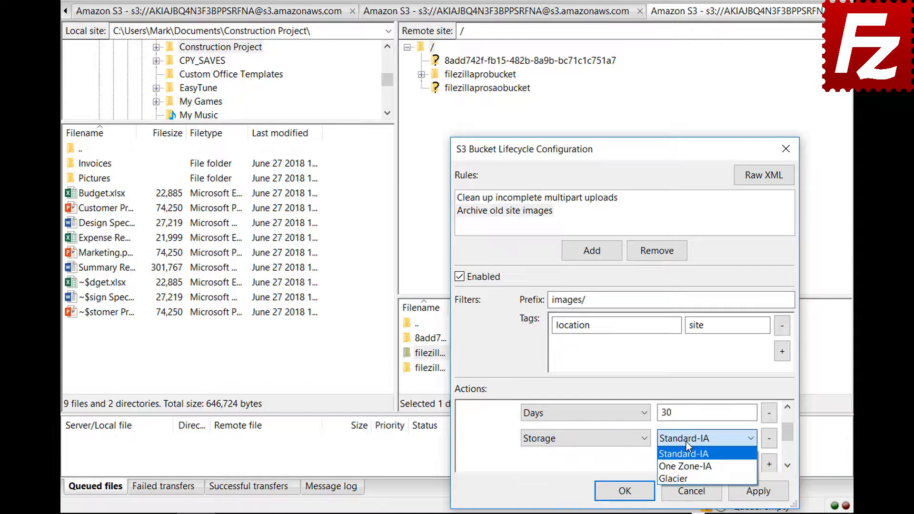
left_click(686, 477)
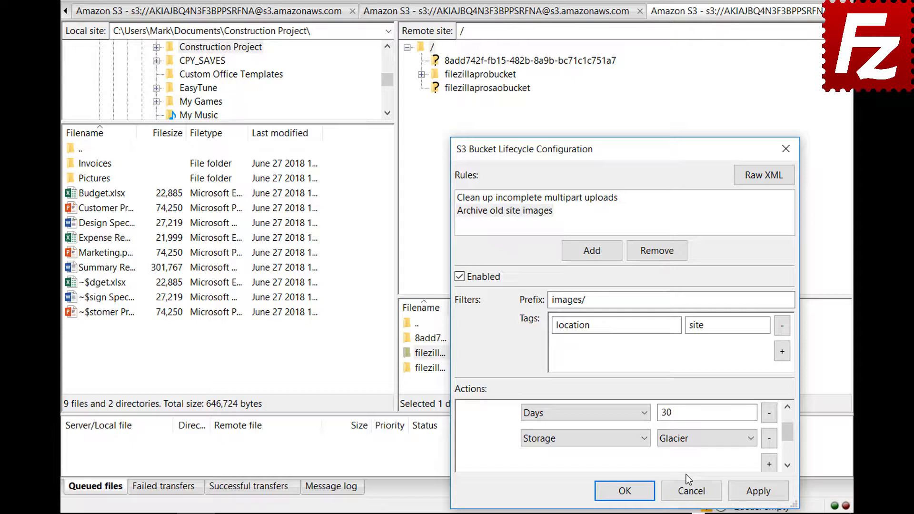
left_click(621, 491)
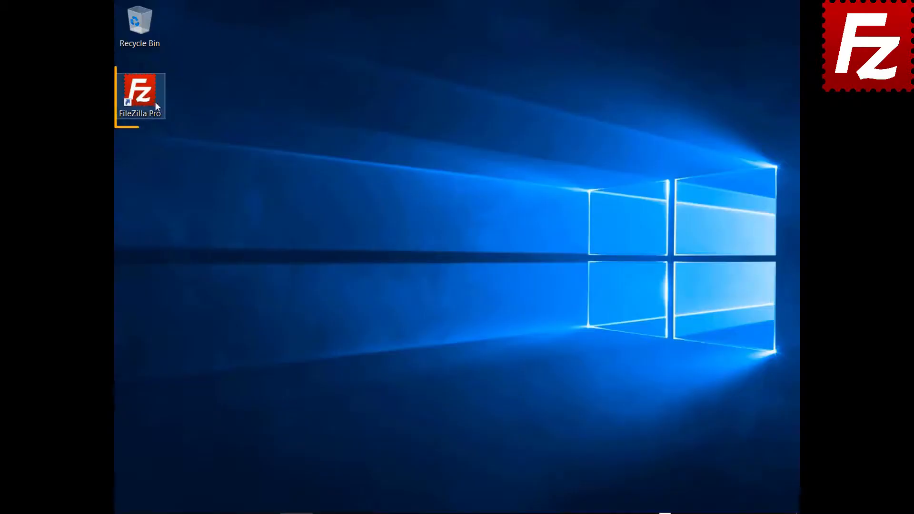
Launch FileZilla Pro and add a site 'Azure File Connection' using Microsoft Azure File Storage Service
double_click(148, 102)
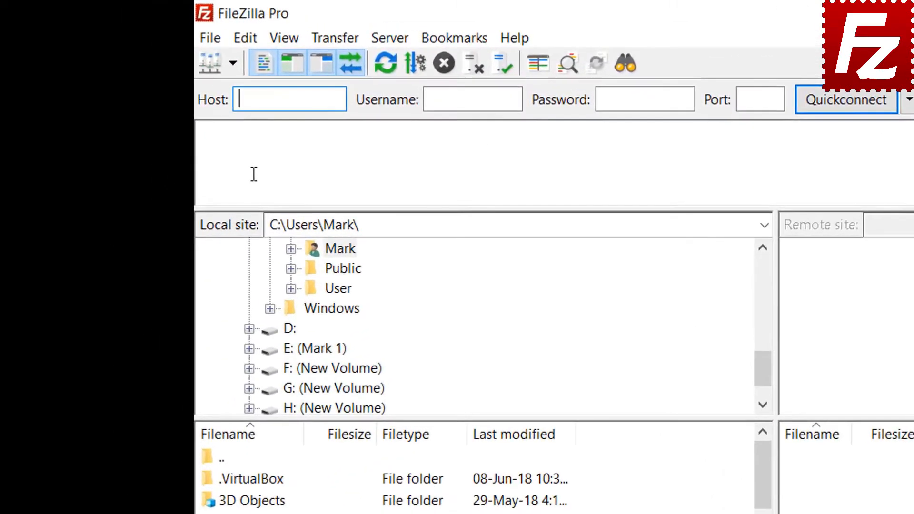
left_click(212, 42)
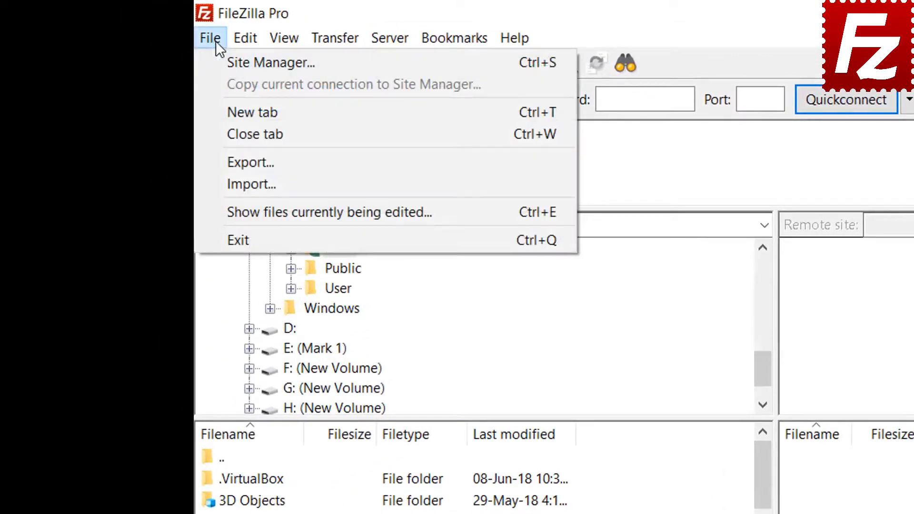
left_click(228, 63)
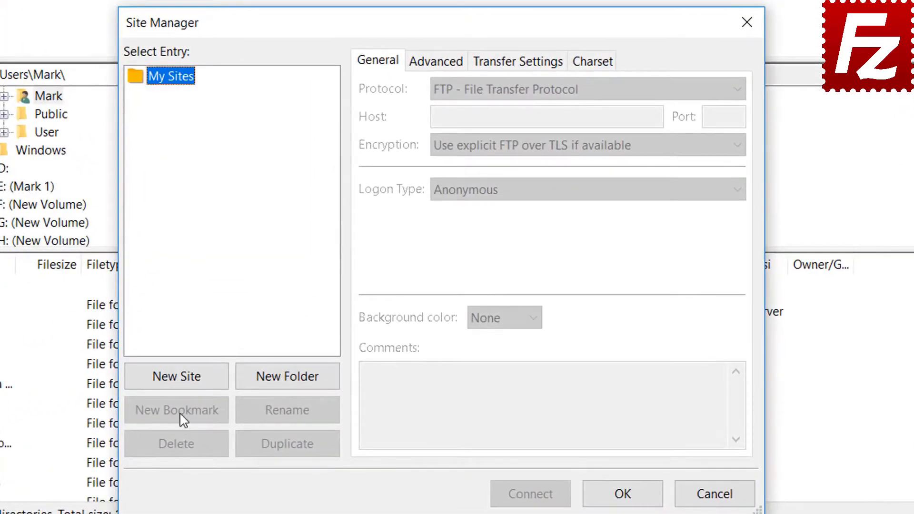
left_click(184, 378)
type("Az")
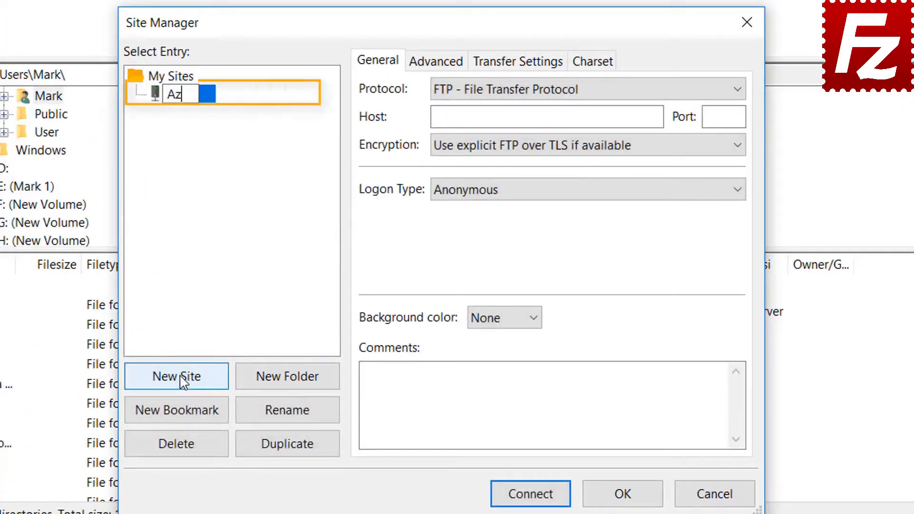
type("ure F")
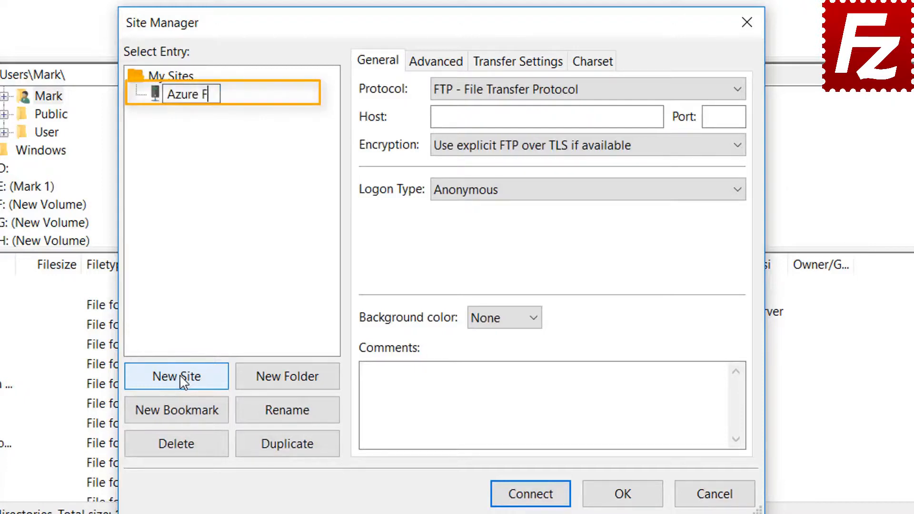
type("ile Con")
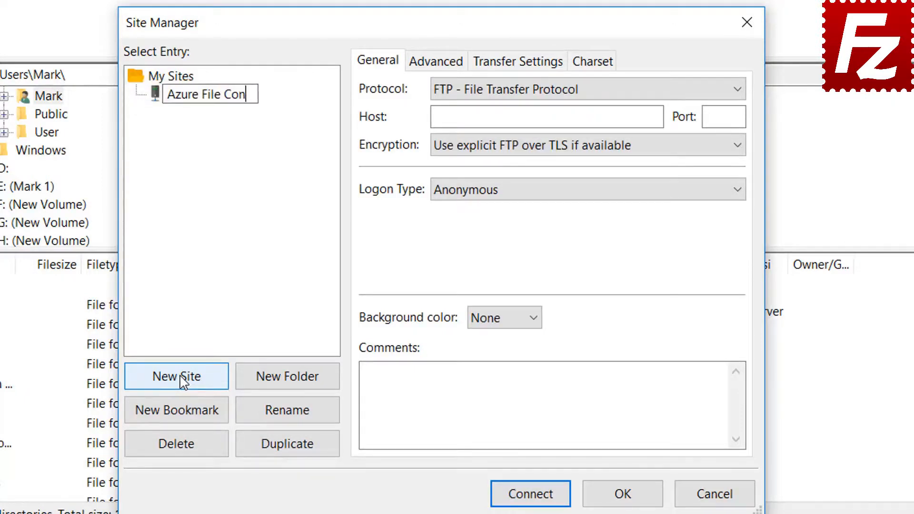
type("nection")
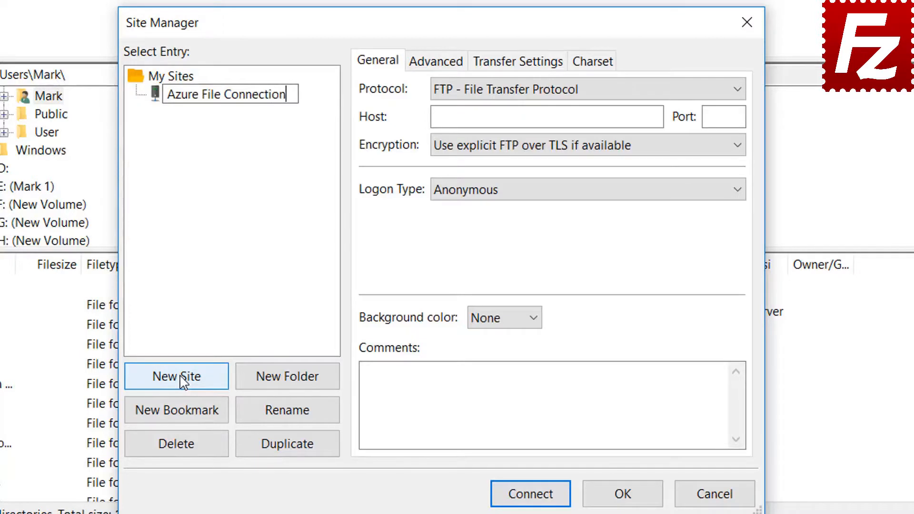
key("Return")
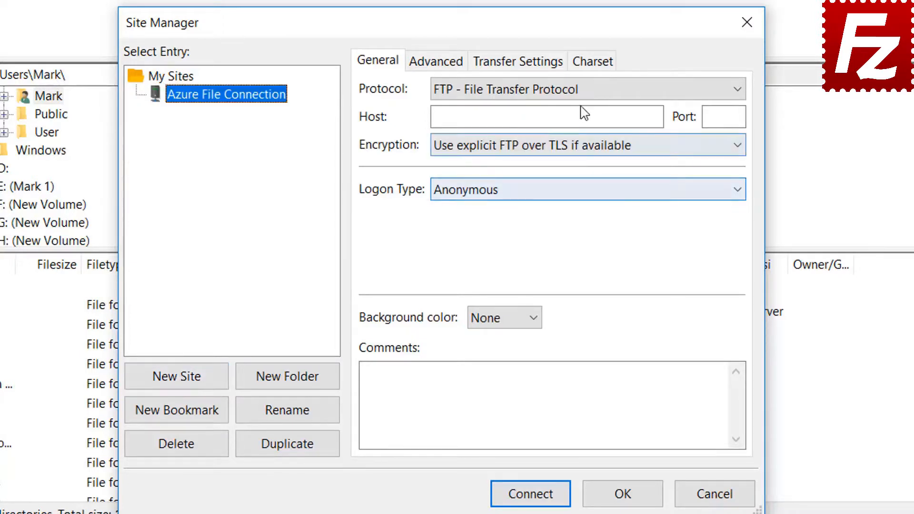
left_click(582, 91)
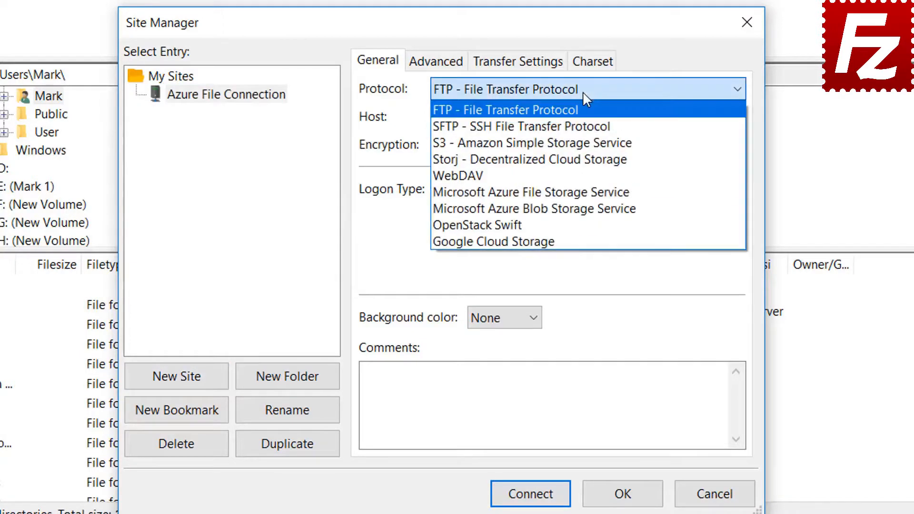
left_click(582, 192)
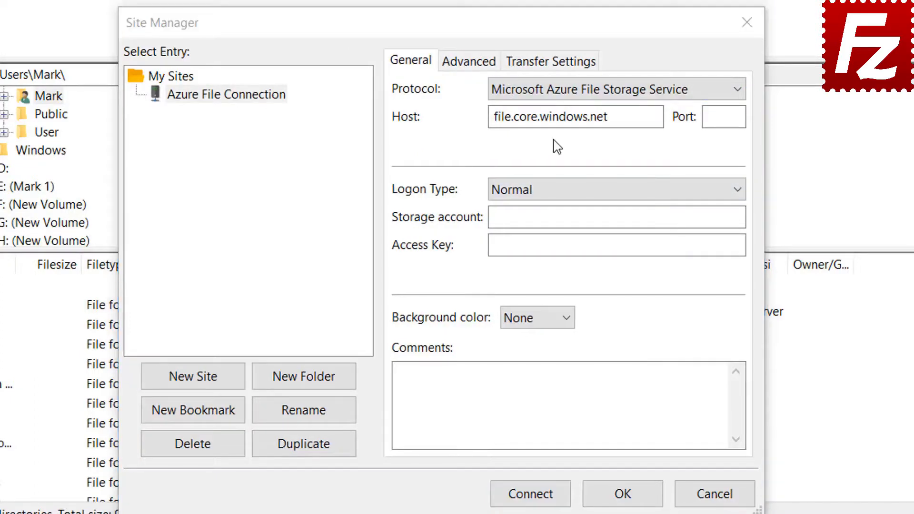
Paste in the storage account name and account access key, then connect
left_click(561, 95)
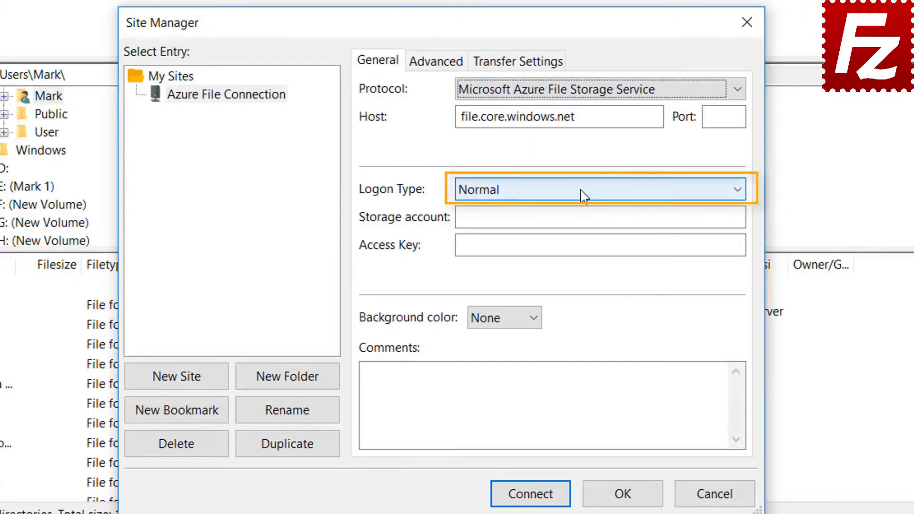
left_click(570, 217)
key("ctrl+v")
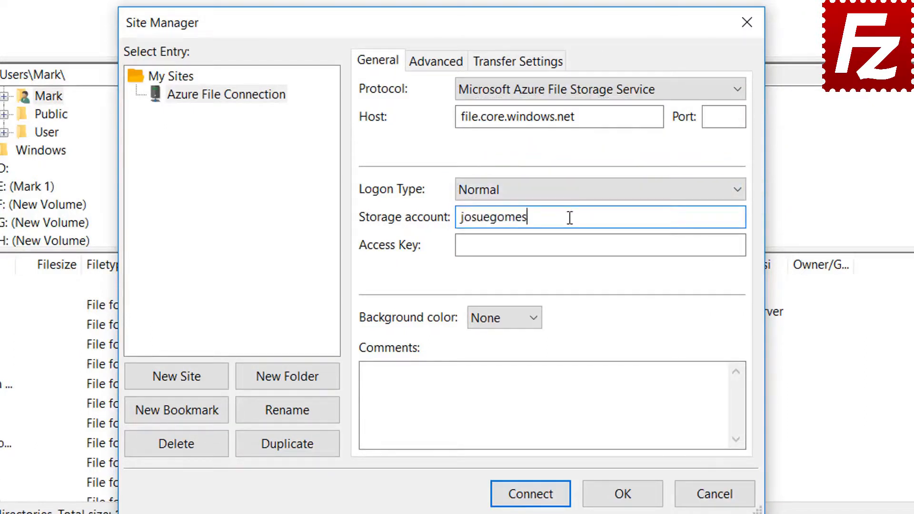
left_click(502, 250)
key("ctrl+v")
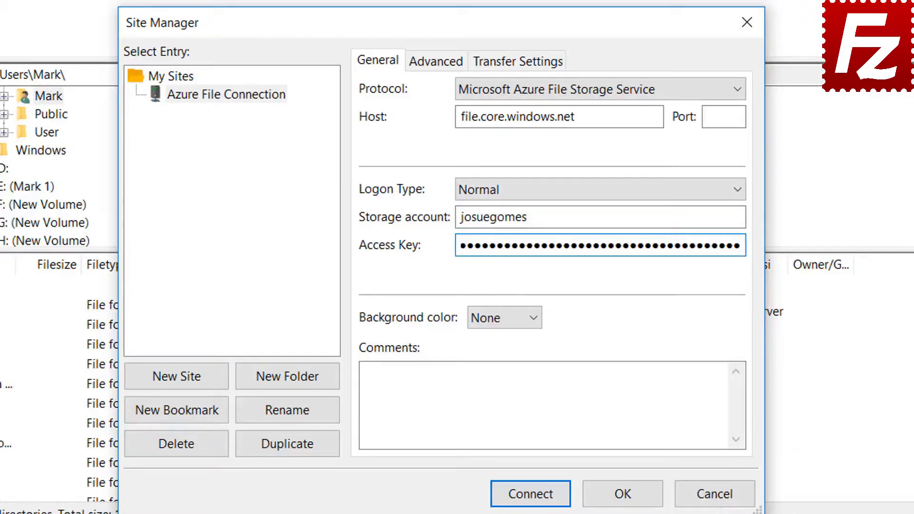
left_click(529, 494)
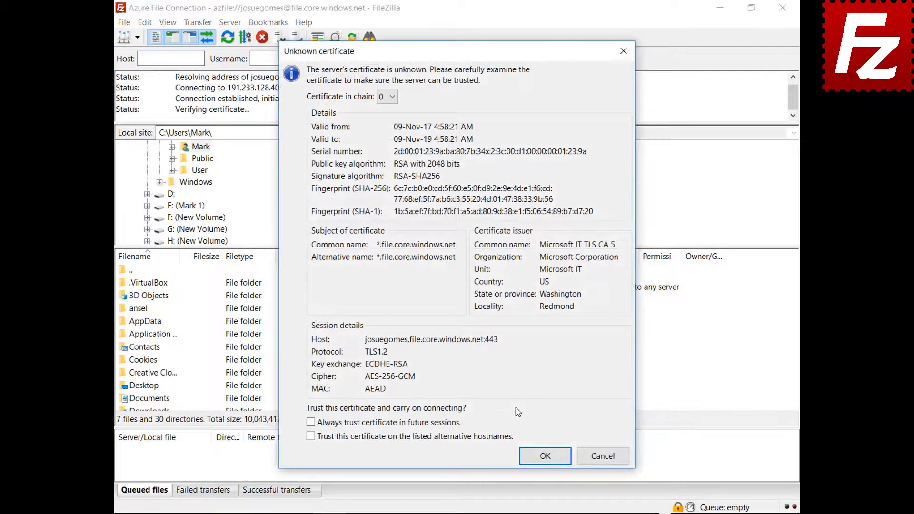
Always trust the Azure server's certificate and accept it to finish connecting
left_click(311, 422)
left_click(537, 465)
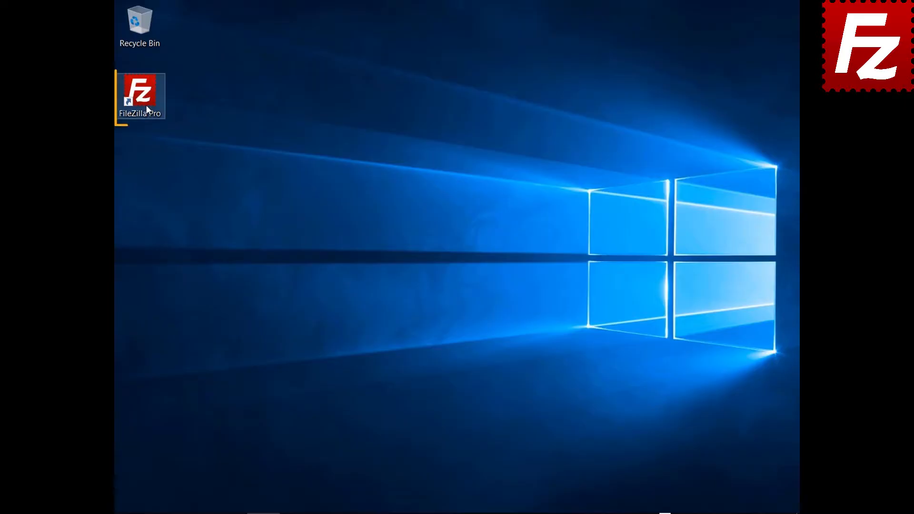
Launch FileZilla Pro and add a site 'Google Cloud Connection' using the Google Cloud Storage protocol
double_click(145, 104)
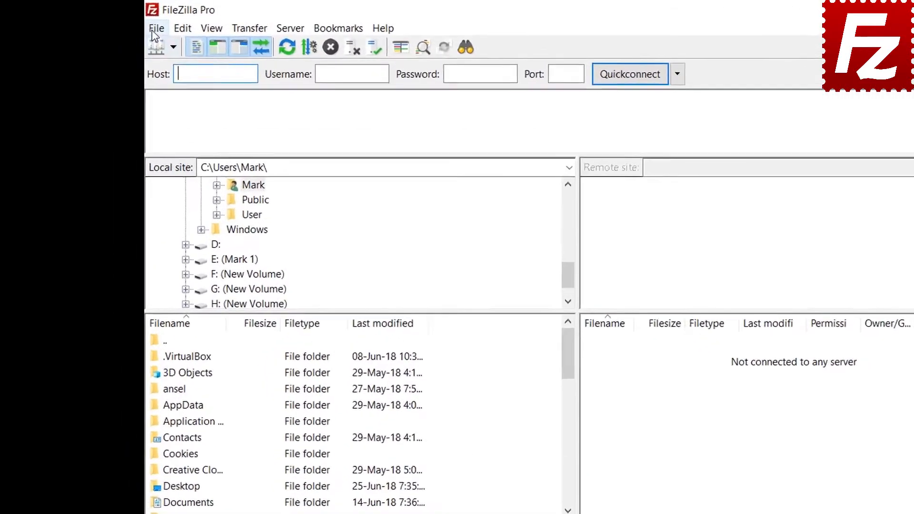
left_click(124, 23)
left_click(134, 40)
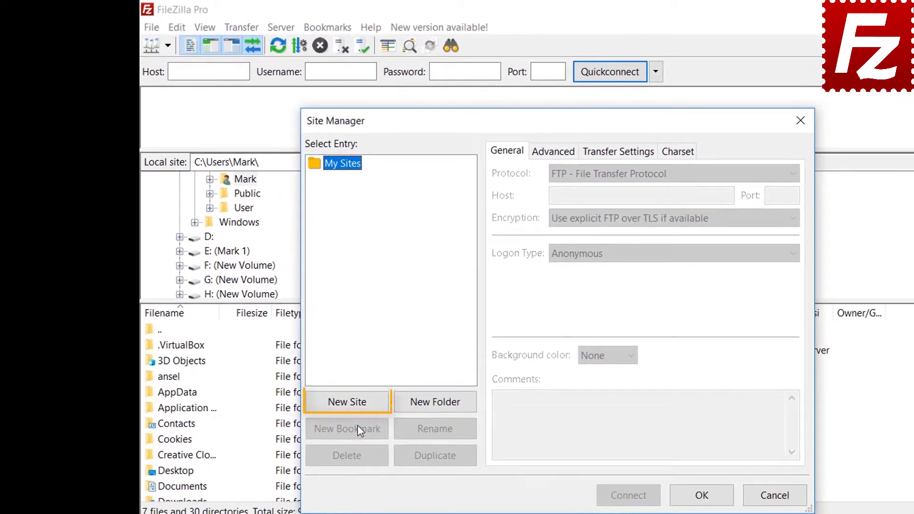
left_click(354, 408)
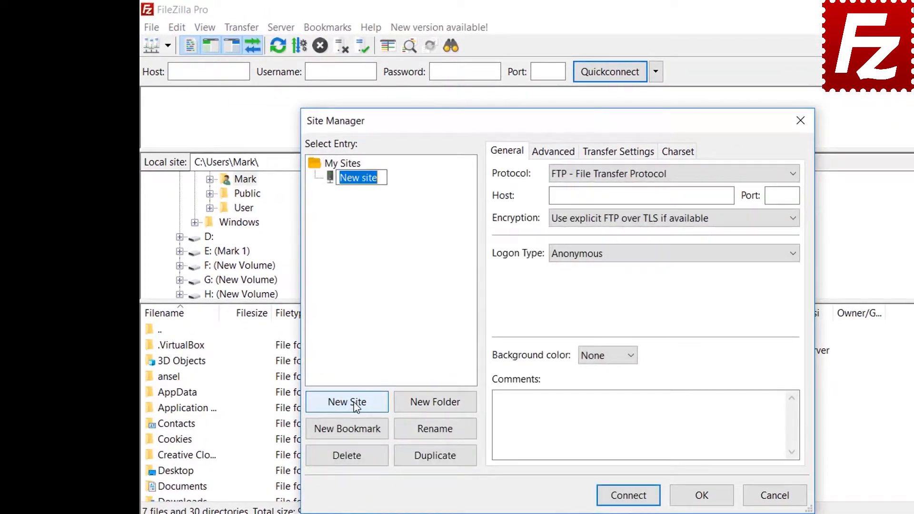
type("Google Cloud ")
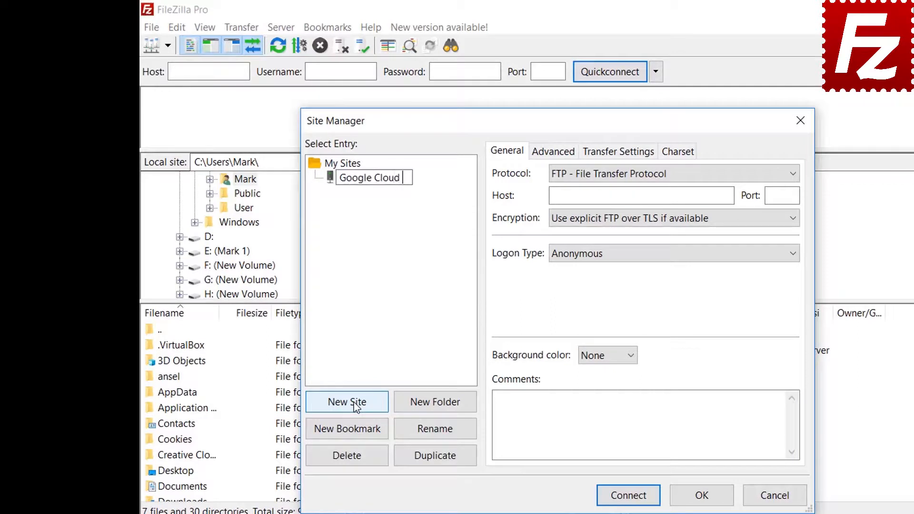
type("Connection")
key("Tab")
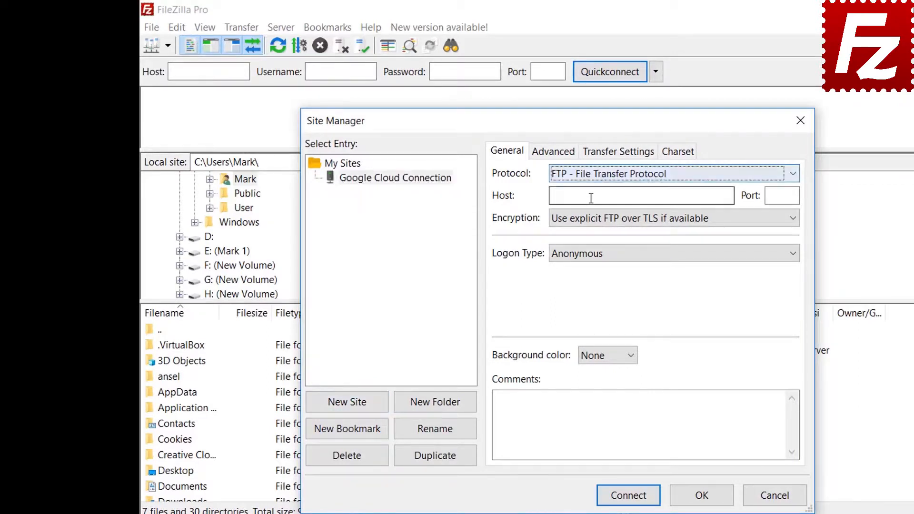
left_click(591, 177)
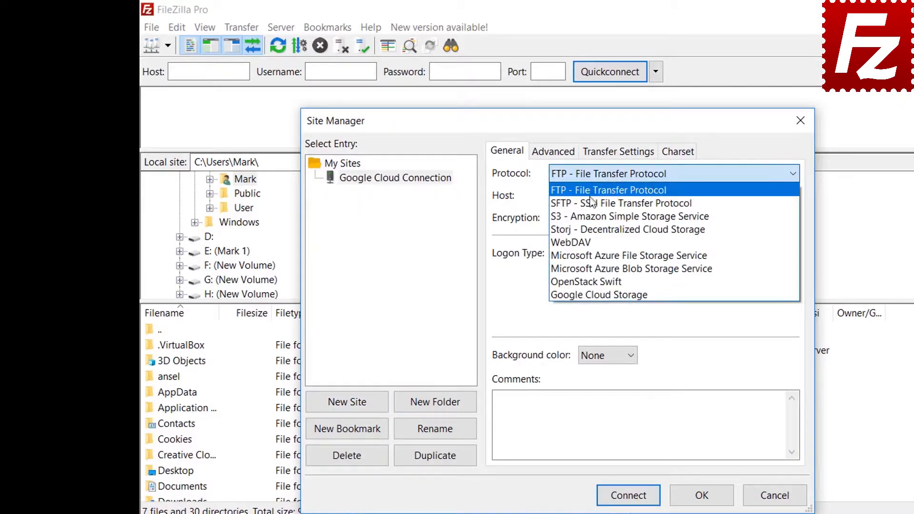
left_click(584, 295)
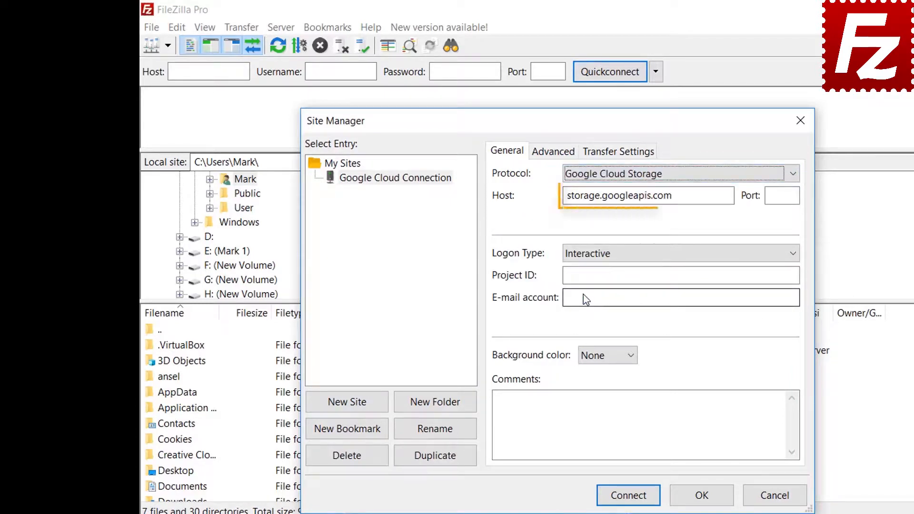
Enter project ID filezilla-pro and the account e-mail, then connect
type("f")
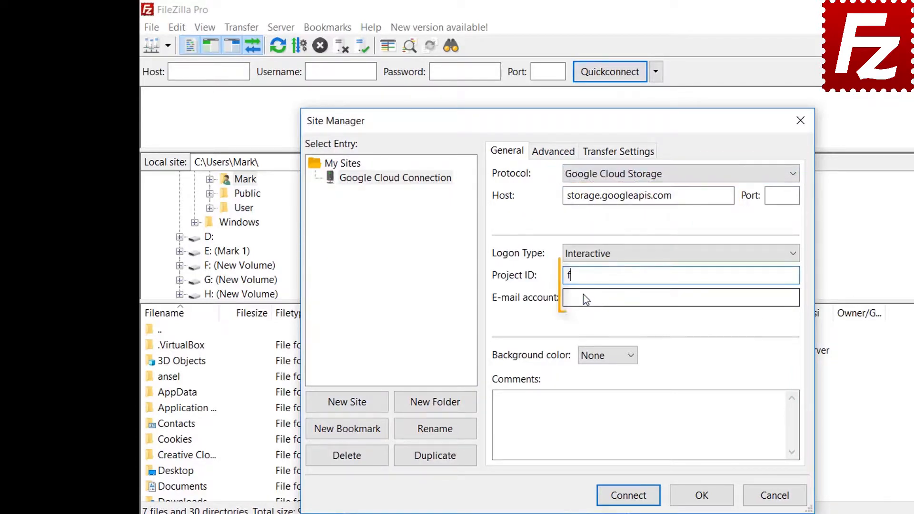
type("ilezilla")
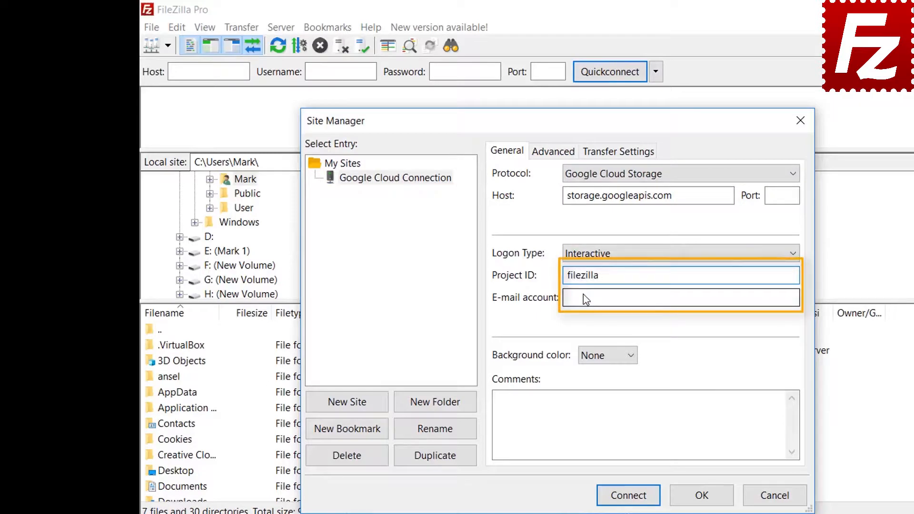
type("-pro")
left_click(585, 299)
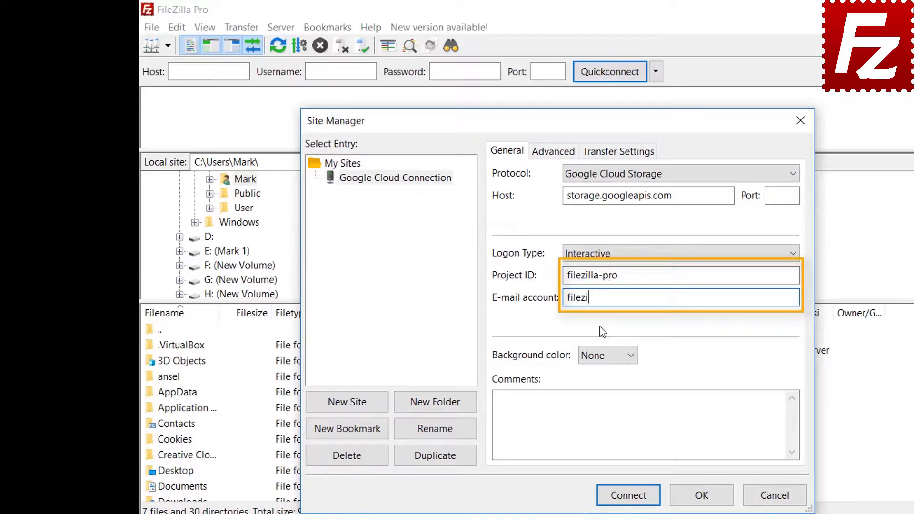
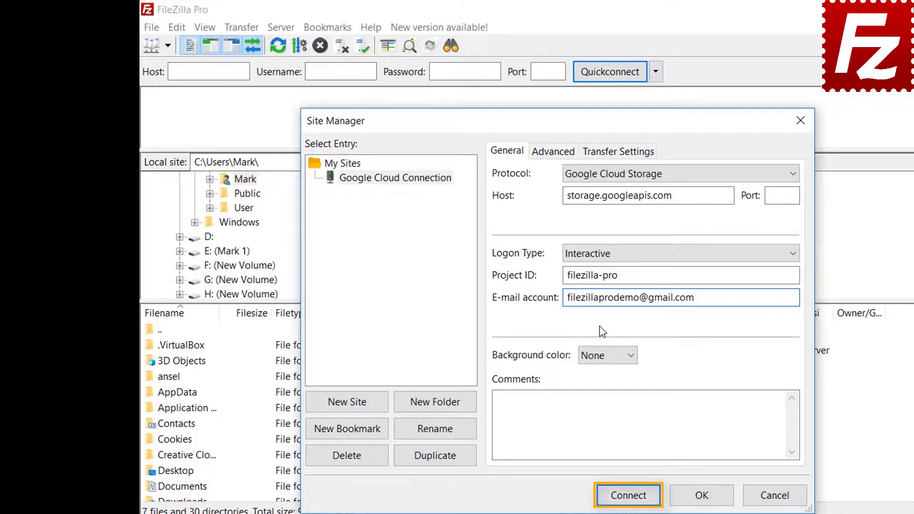
left_click(627, 496)
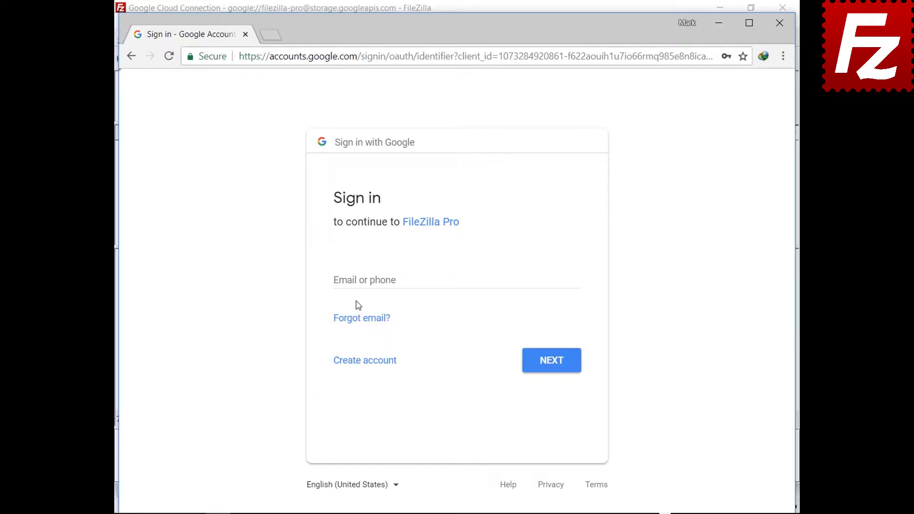
Sign in with the Google account e-mail and password, and allow FileZilla Pro access to Cloud Storage
left_click(361, 279)
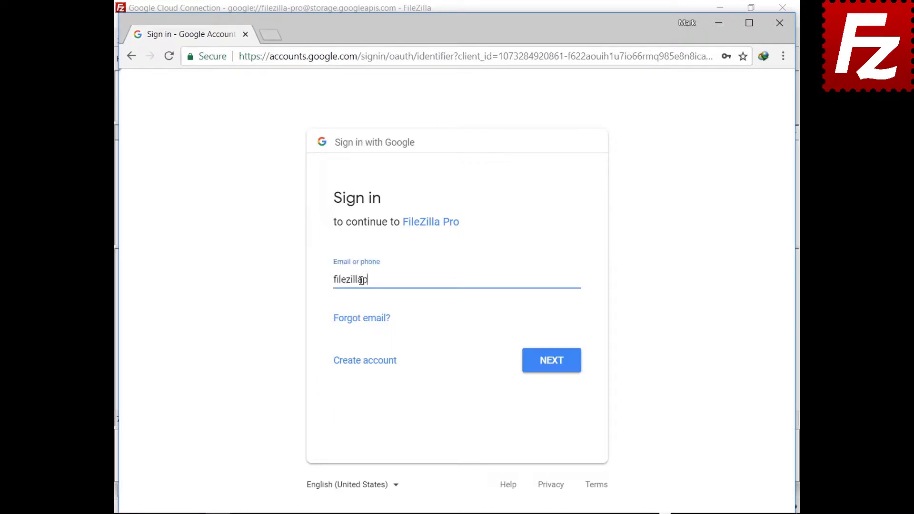
left_click(550, 371)
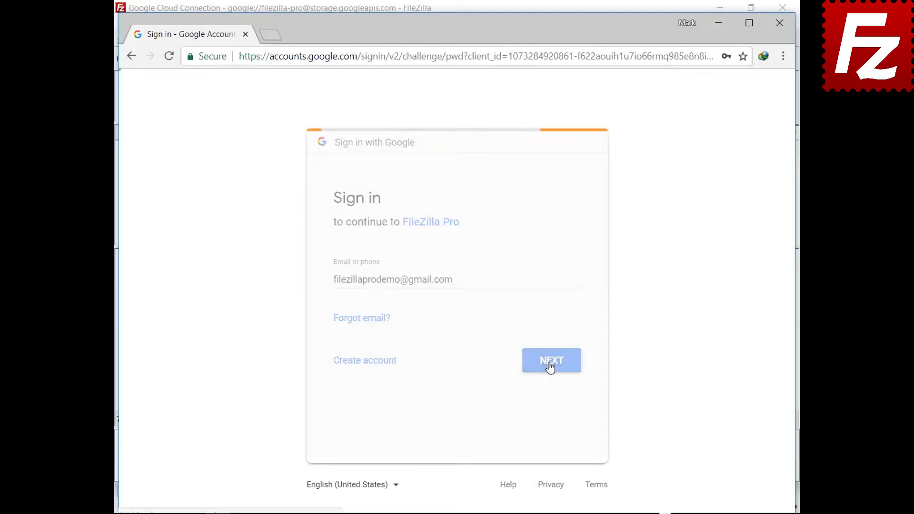
type("*********")
left_click(553, 340)
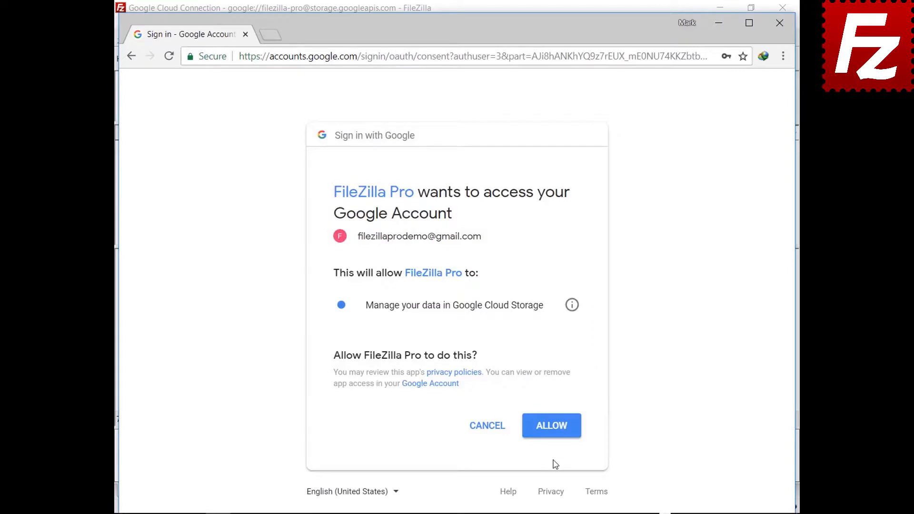
left_click(552, 434)
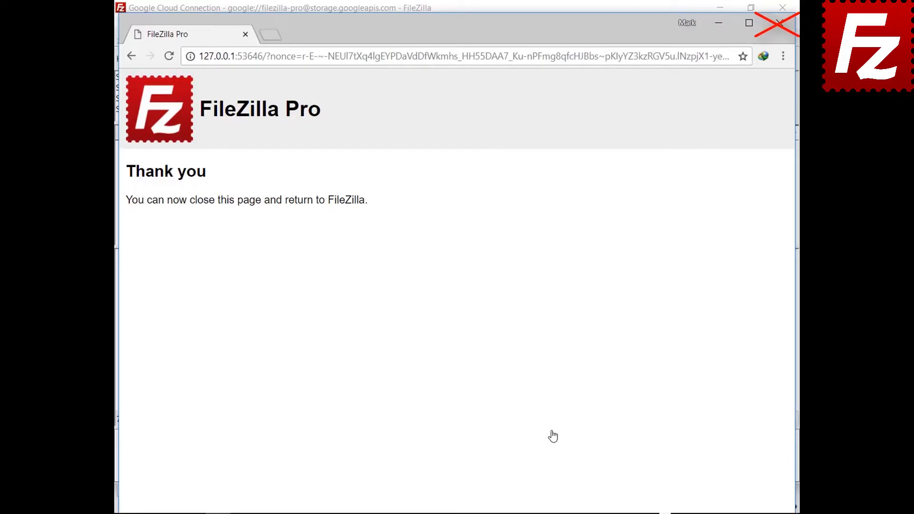
Always trust the certificates, including alternative hostnames, and accept both certificate prompts
left_click(405, 430)
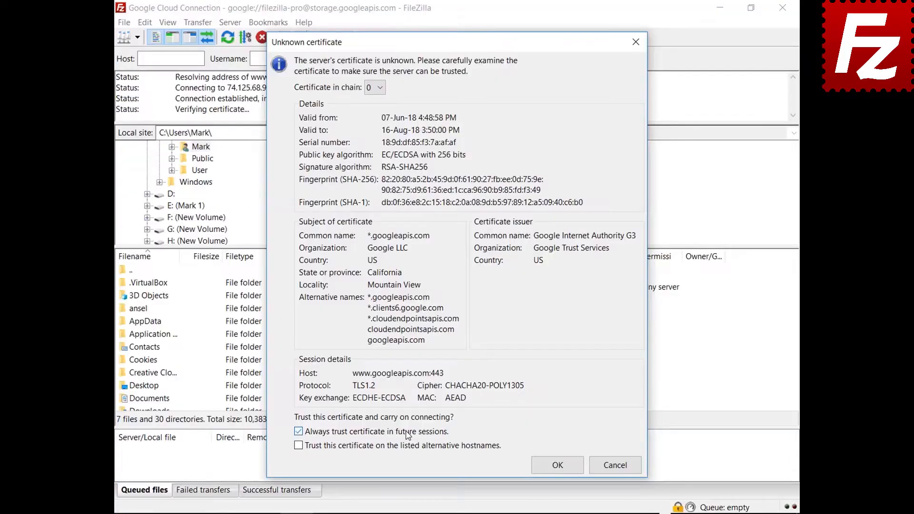
left_click(404, 445)
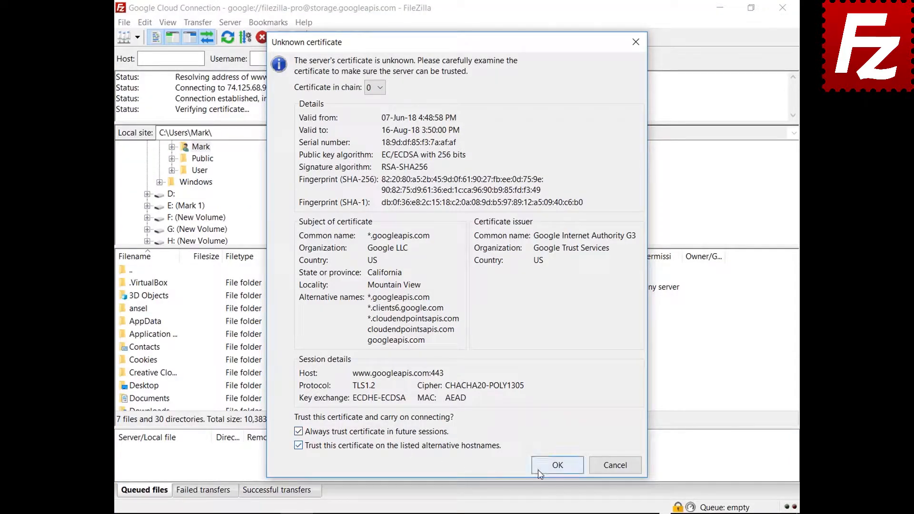
left_click(538, 471)
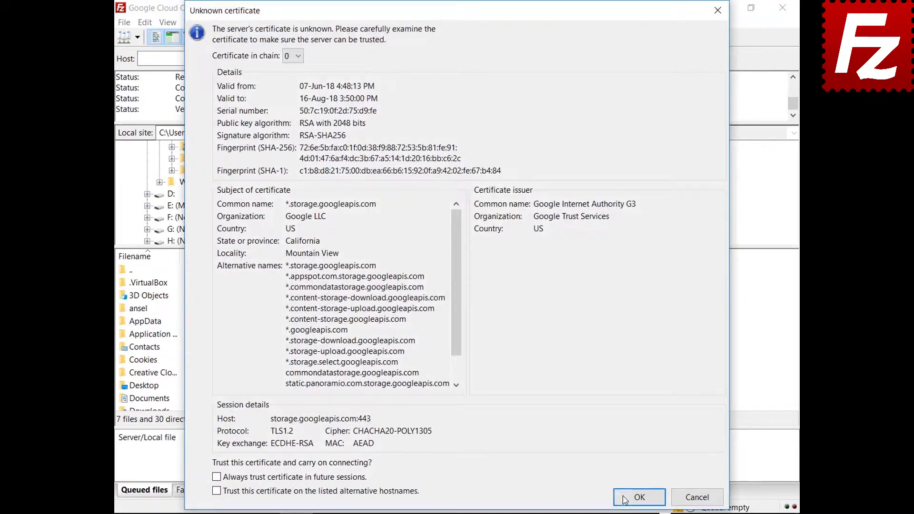
left_click(638, 497)
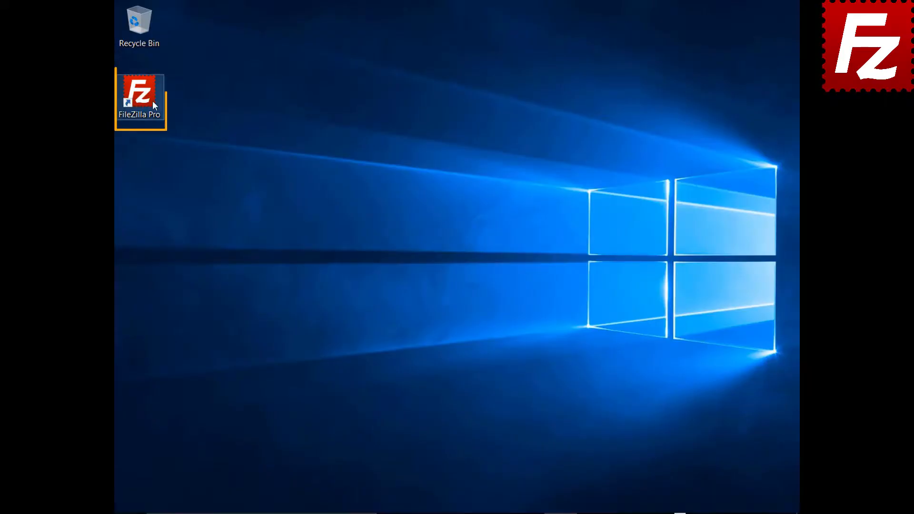
Launch FileZilla Pro and add a site named 'Google Drive' with the Google Drive protocol
double_click(145, 98)
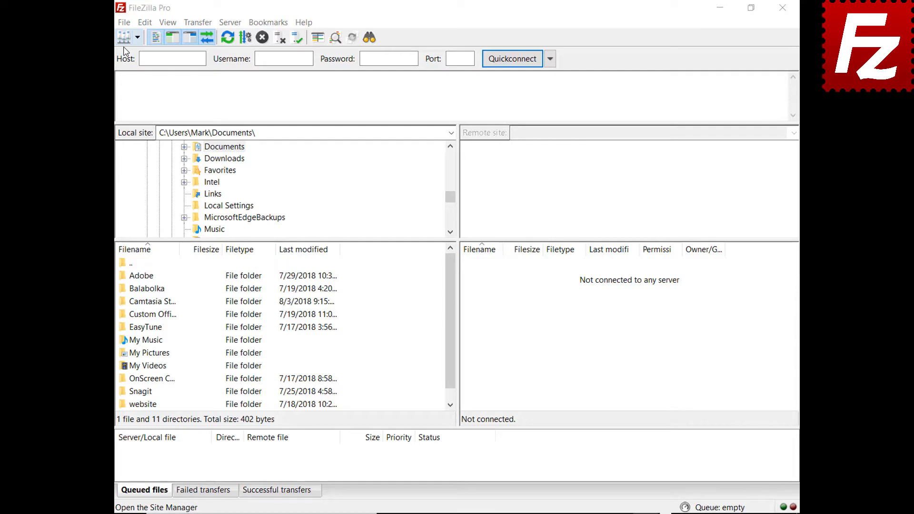
left_click(124, 22)
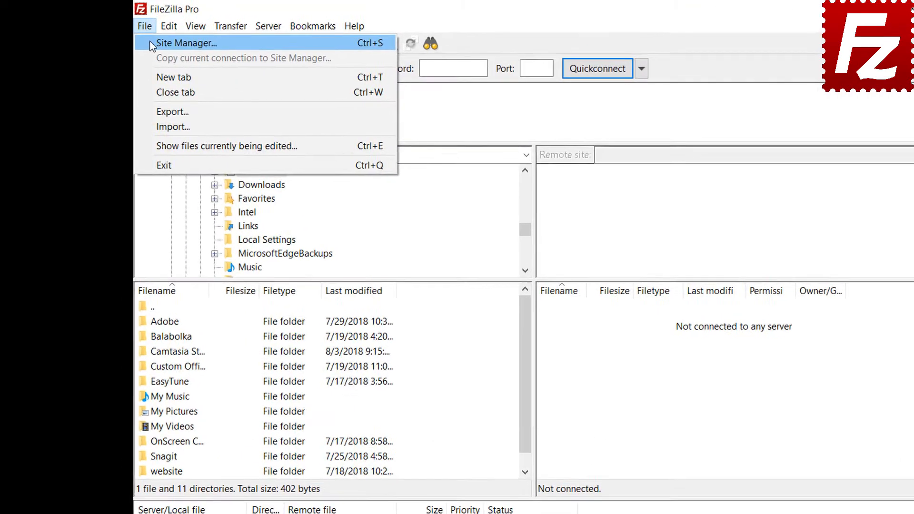
left_click(139, 39)
left_click(351, 393)
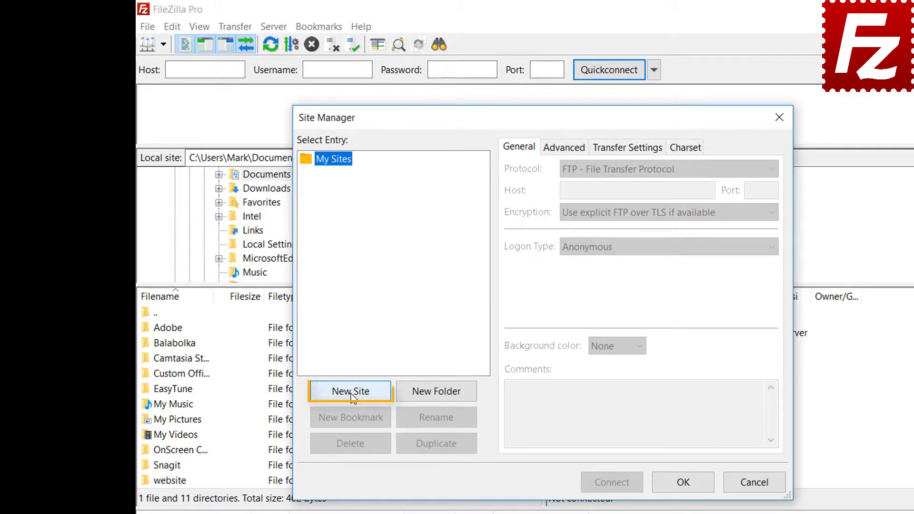
type("Google Drive")
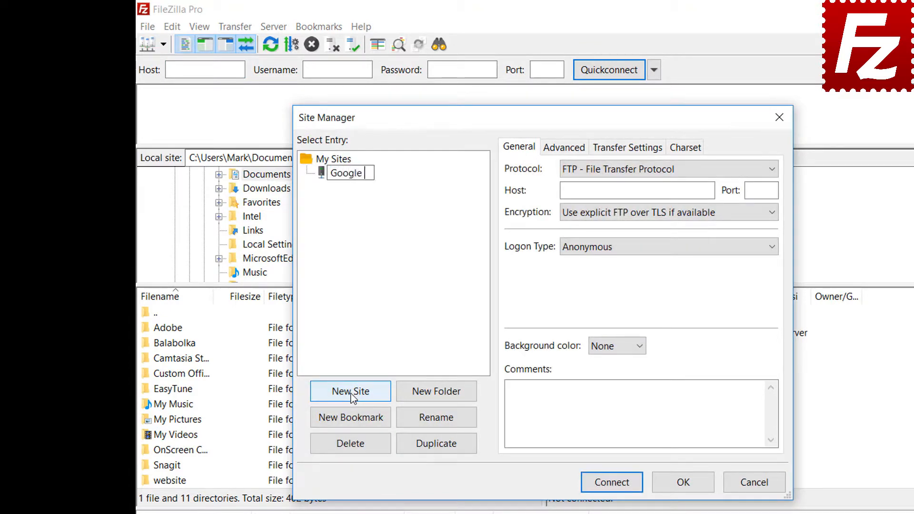
left_click(630, 174)
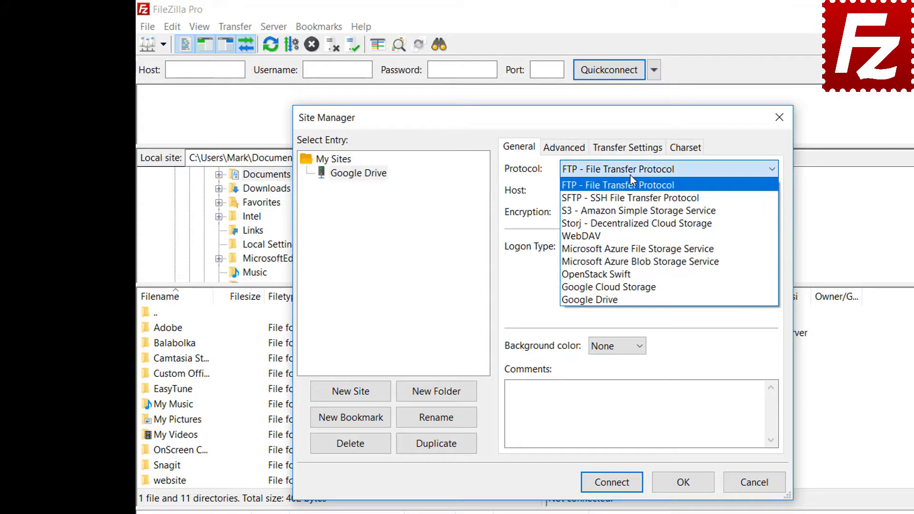
left_click(628, 299)
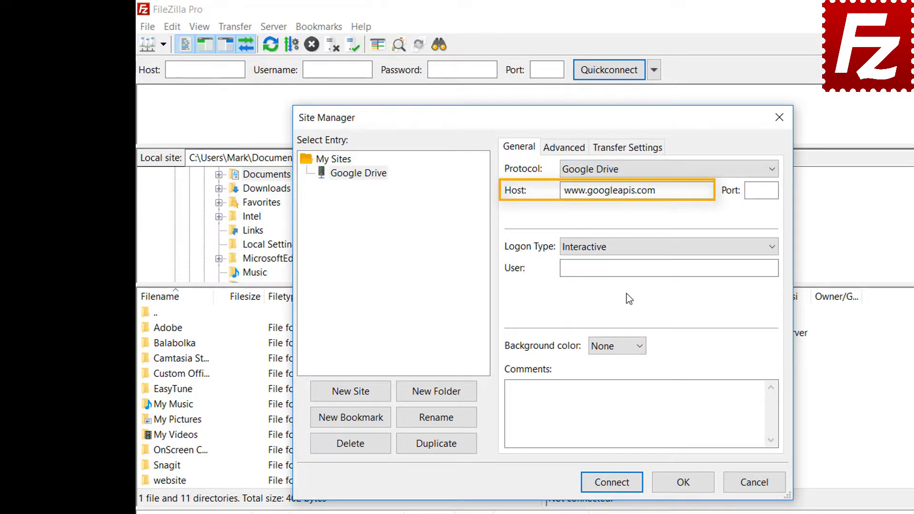
Enter the Google account e-mail as the site's user and connect
left_click(688, 267)
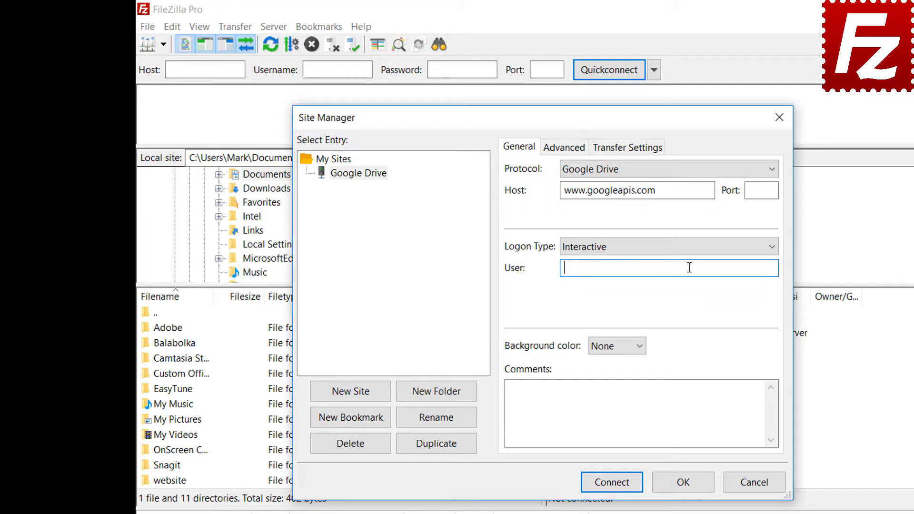
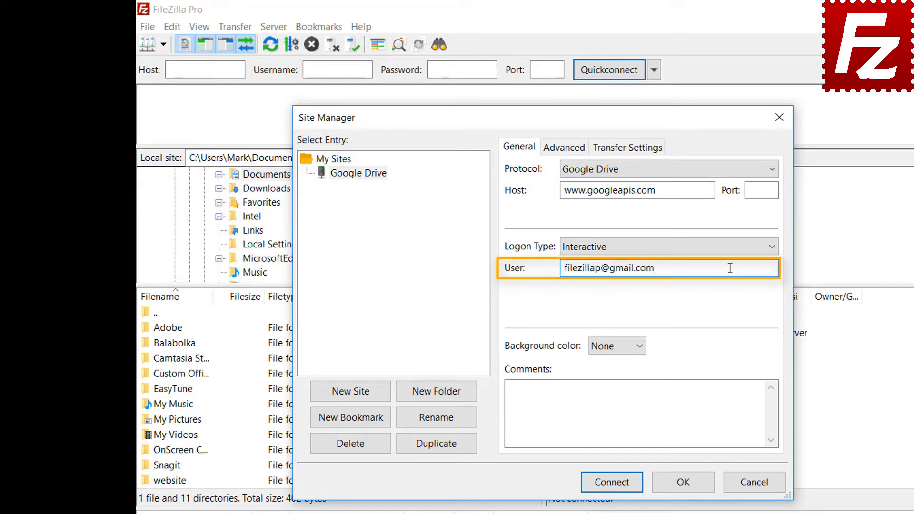
left_click(617, 486)
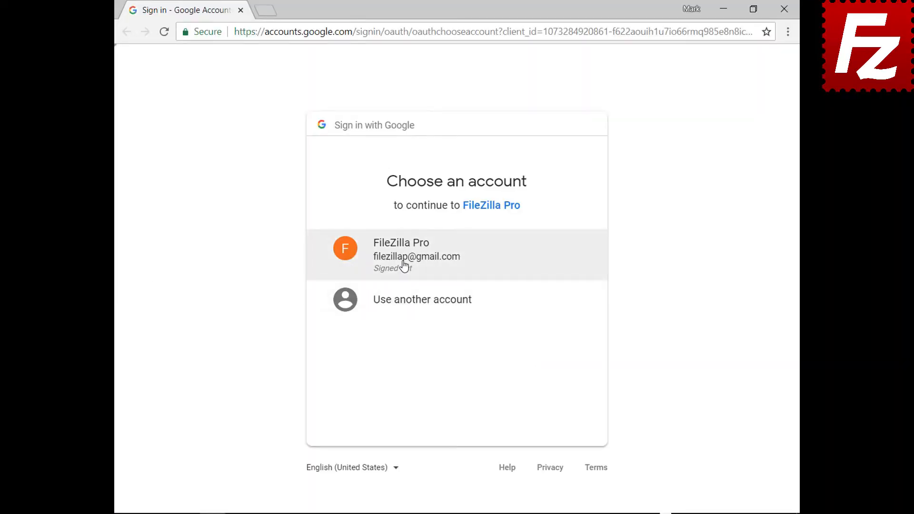
Continue with the existing Google account, paste its password, allow Google Drive access, and close Chrome
left_click(404, 266)
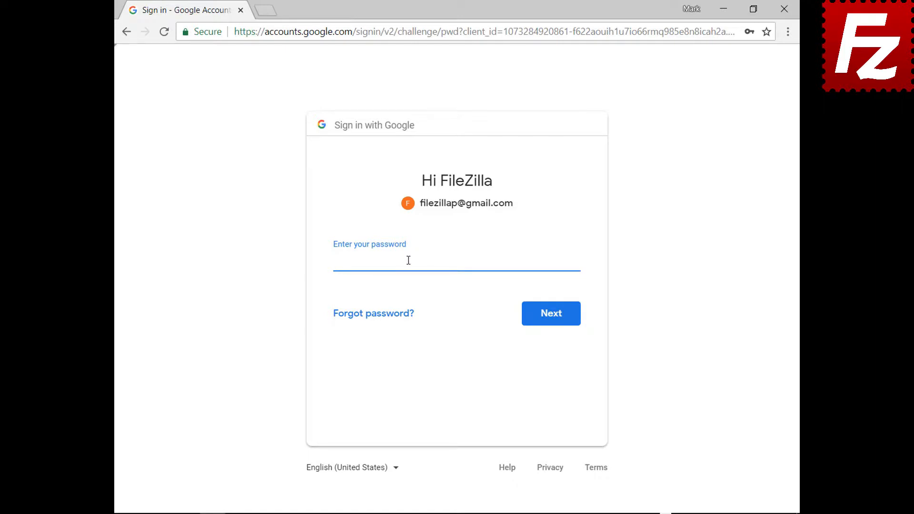
key("ctrl+v")
left_click(553, 323)
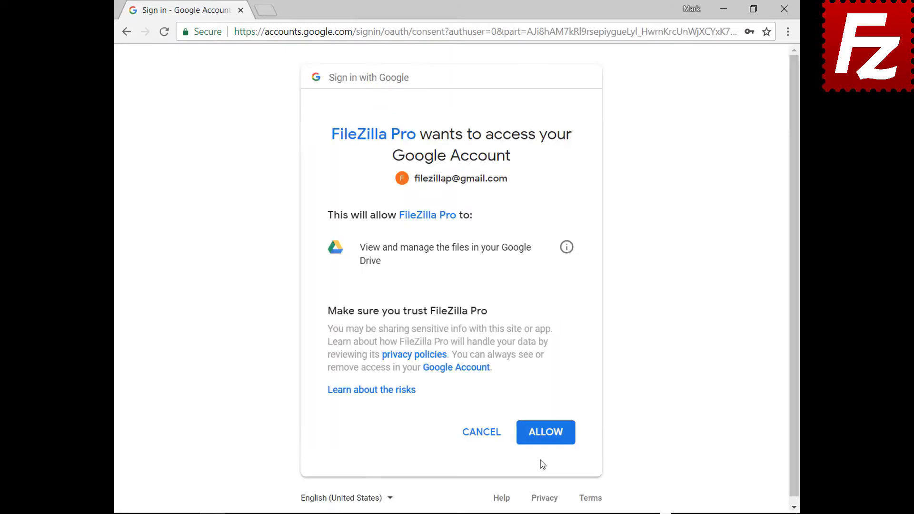
left_click(546, 433)
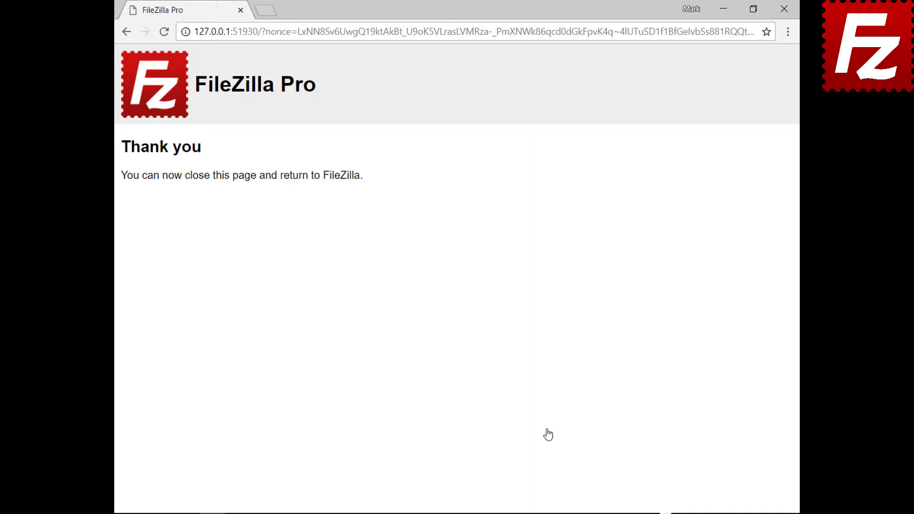
left_click(784, 9)
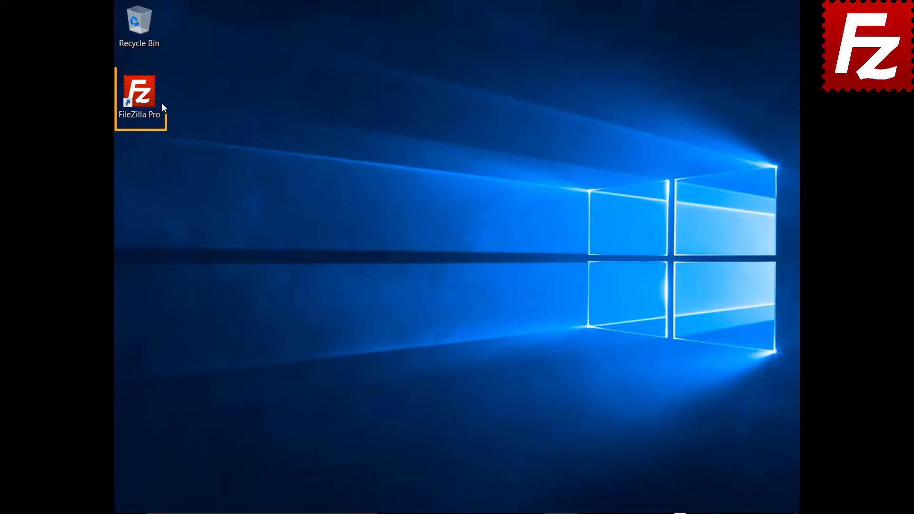
Launch FileZilla Pro, create a Site Manager entry 'Dropbox' with the Dropbox protocol, and connect
double_click(146, 102)
left_click(124, 25)
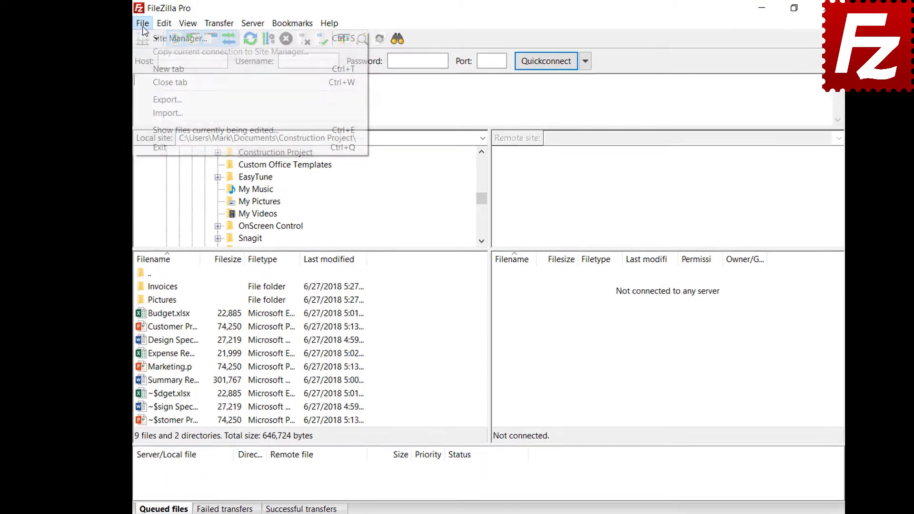
left_click(127, 39)
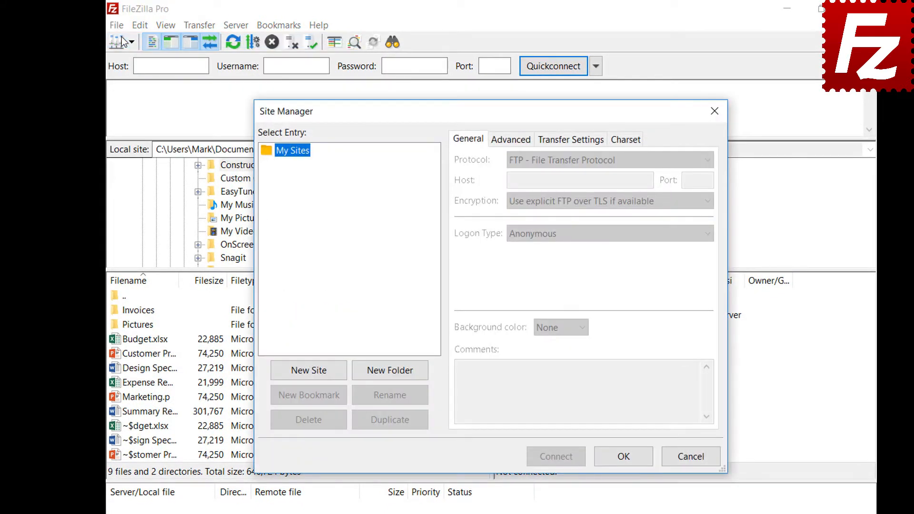
left_click(309, 372)
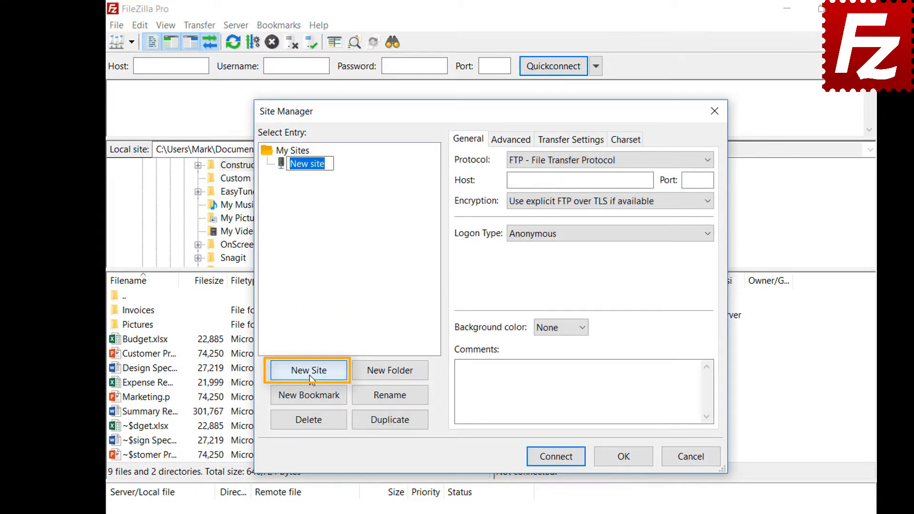
type("Dro")
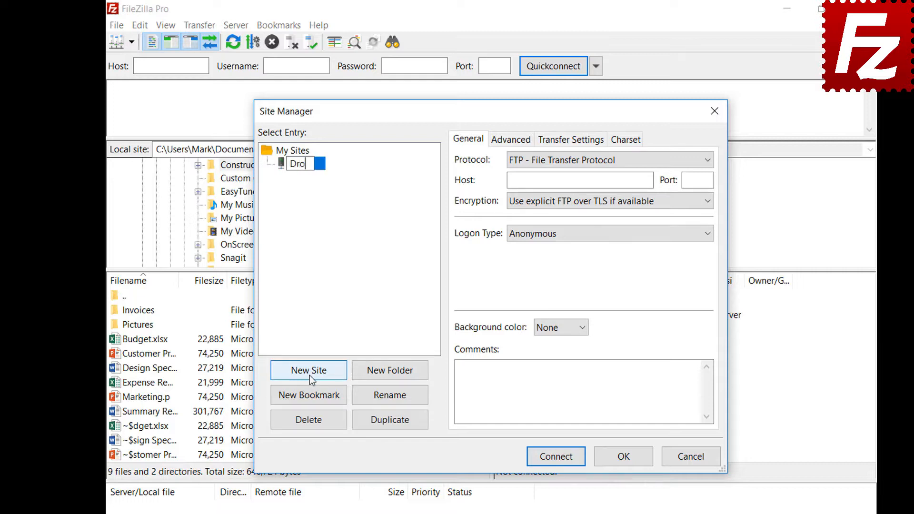
type("pbox")
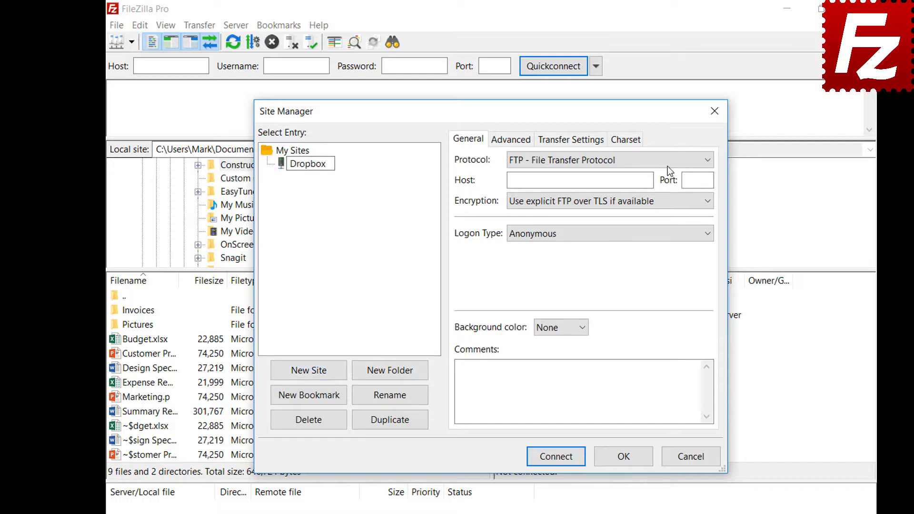
left_click(667, 161)
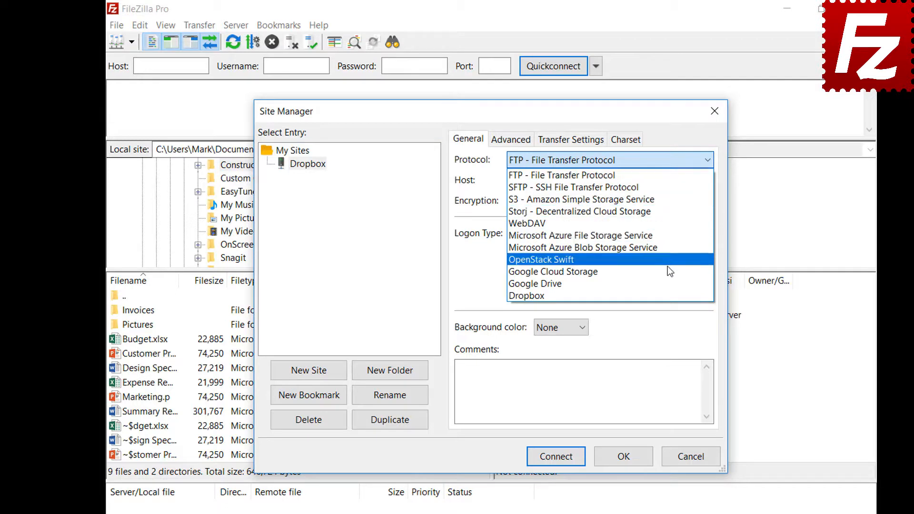
left_click(667, 295)
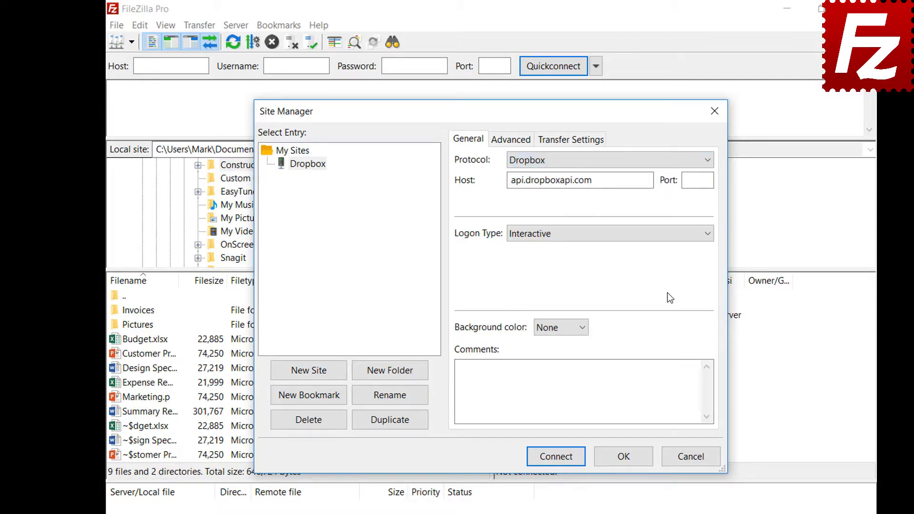
left_click(552, 457)
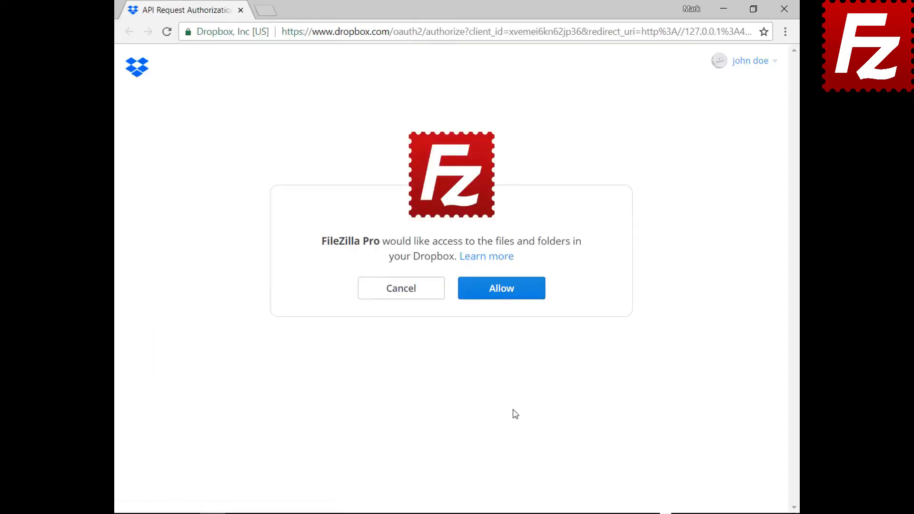
Allow FileZilla Pro access to the Dropbox files and folders, then relaunch FileZilla Pro
left_click(508, 297)
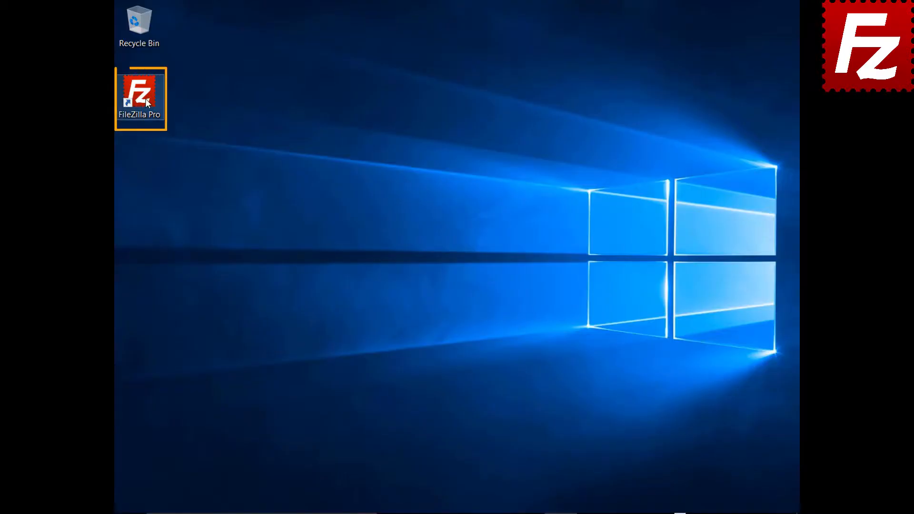
double_click(144, 98)
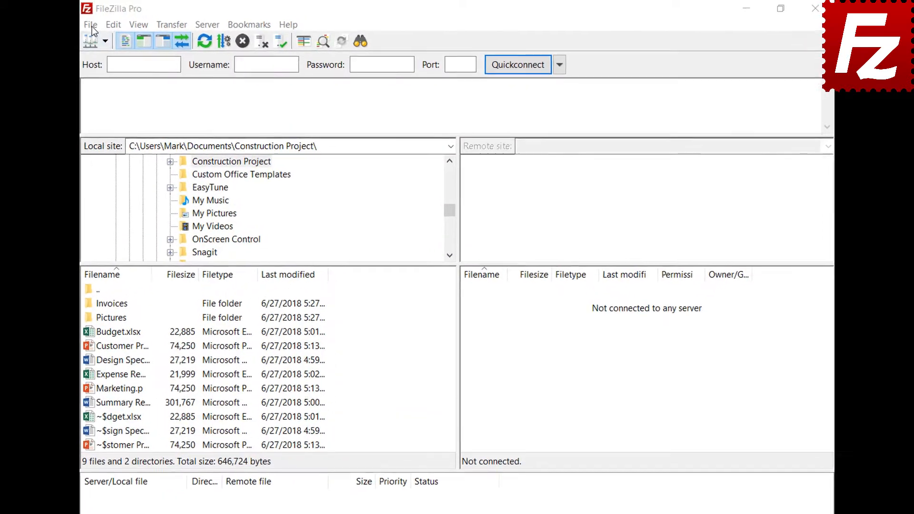
Create a Site Manager entry 'OneDrive' with the Microsoft OneDrive protocol and connect
left_click(125, 24)
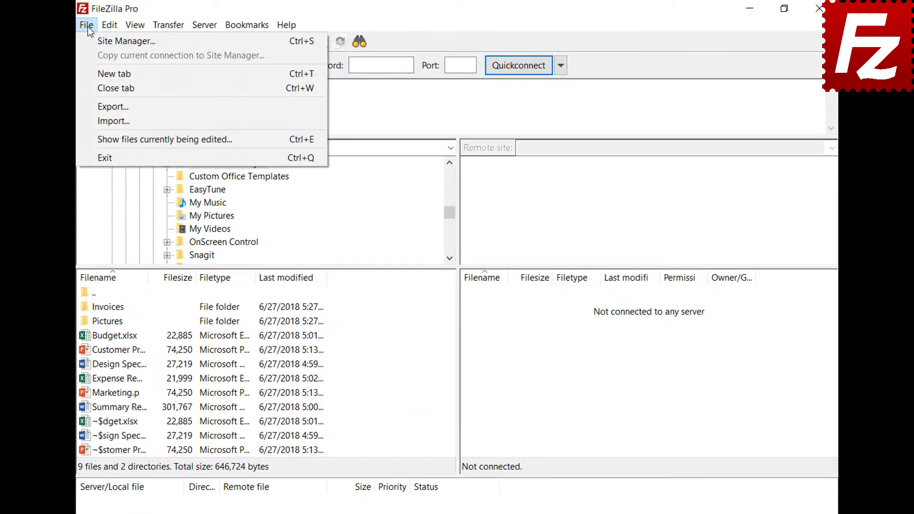
left_click(89, 41)
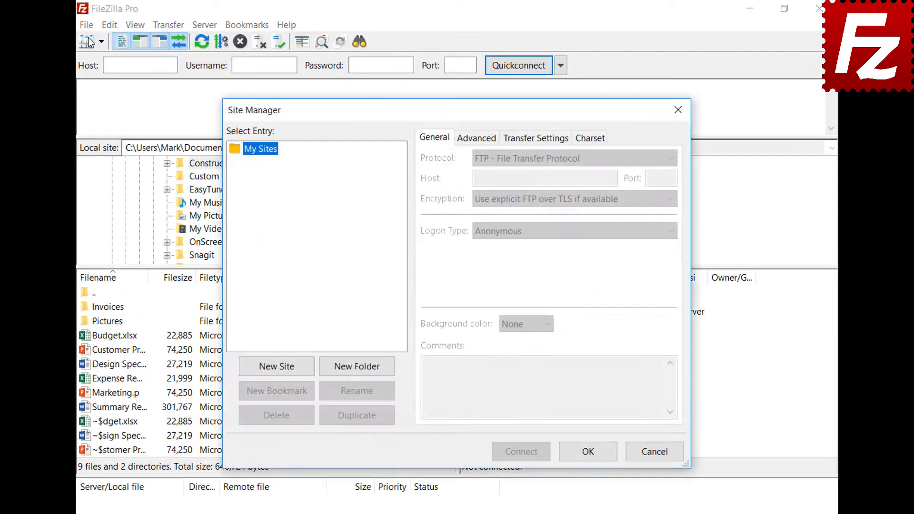
left_click(281, 367)
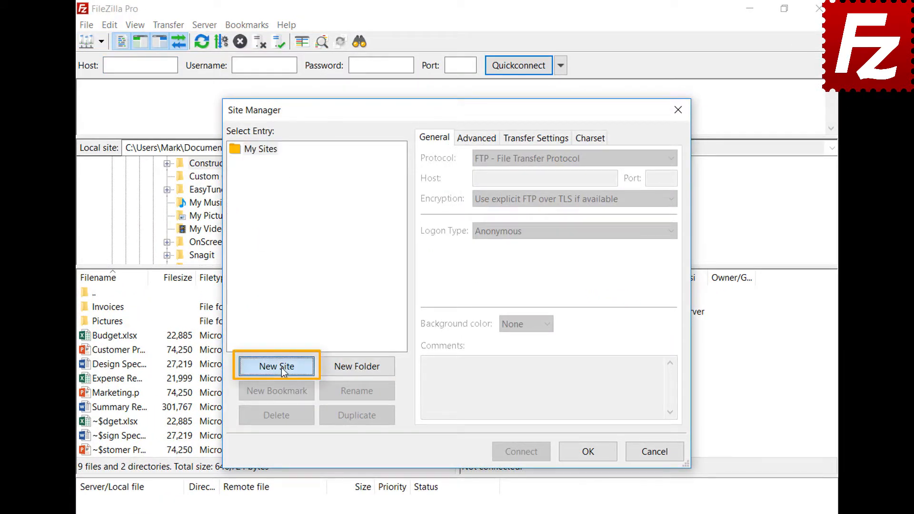
type("OneD")
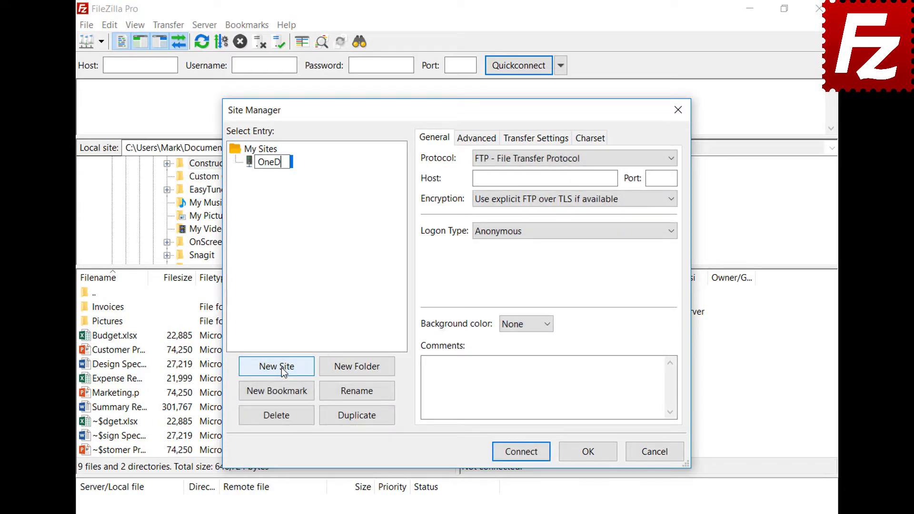
type("rive")
left_click(520, 160)
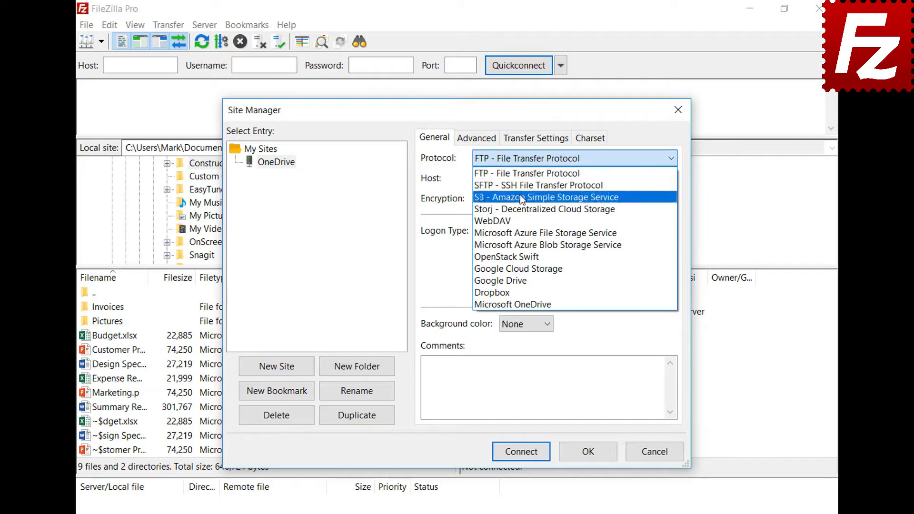
left_click(525, 302)
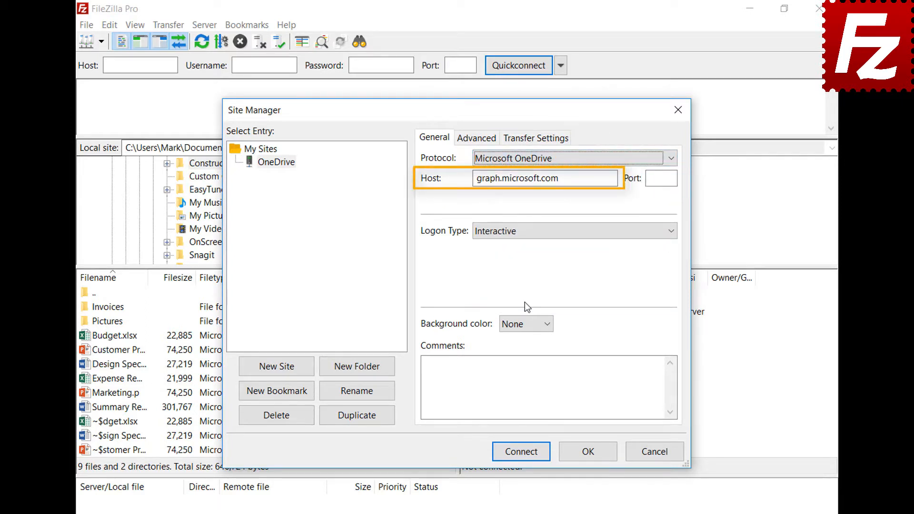
left_click(518, 452)
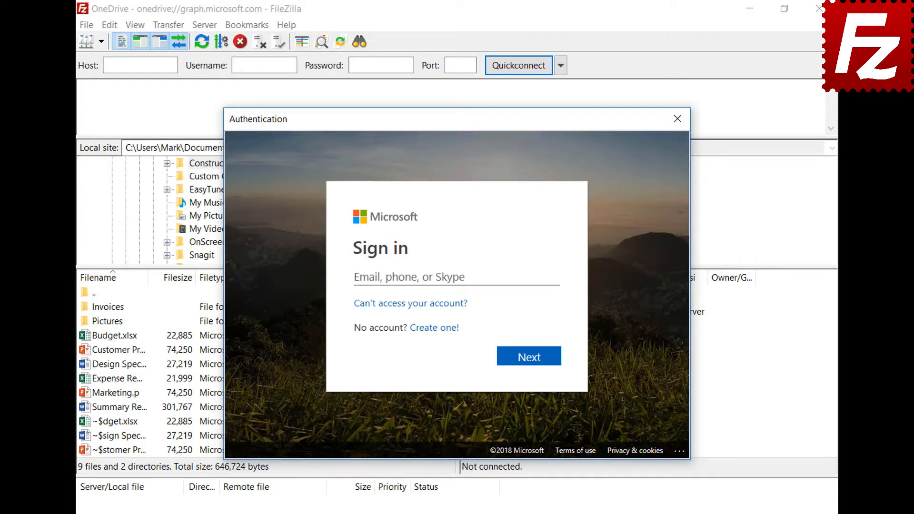
Sign in with the Microsoft account e-mail and password, then accept FileZilla Pro's requested permissions
left_click(509, 276)
key("ctrl+v")
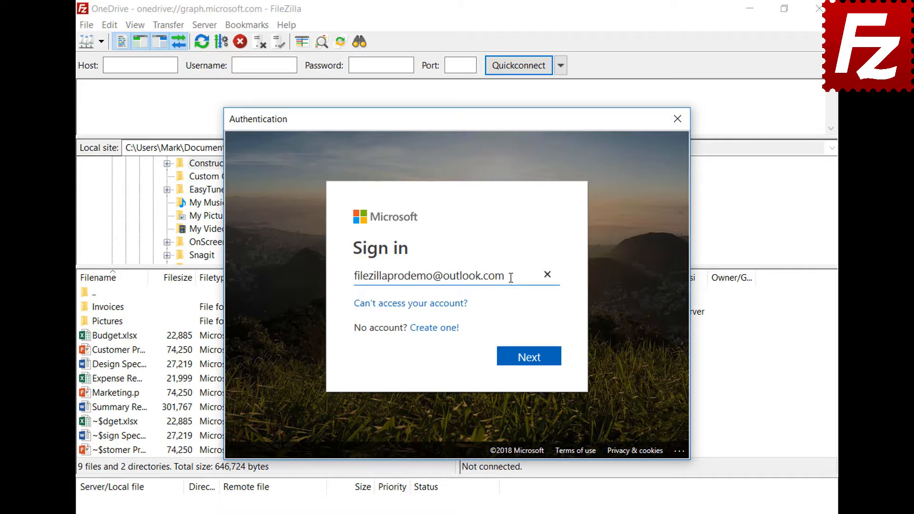
left_click(529, 364)
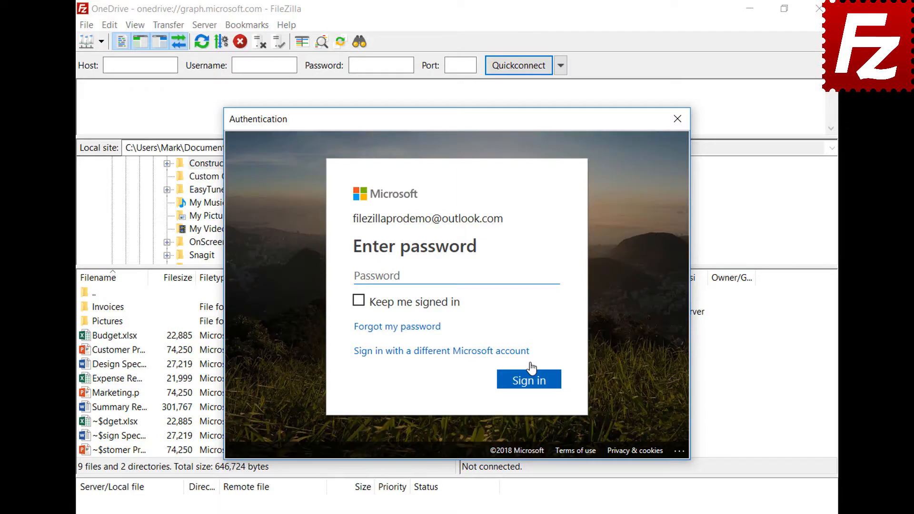
key("ctrl+v")
left_click(534, 387)
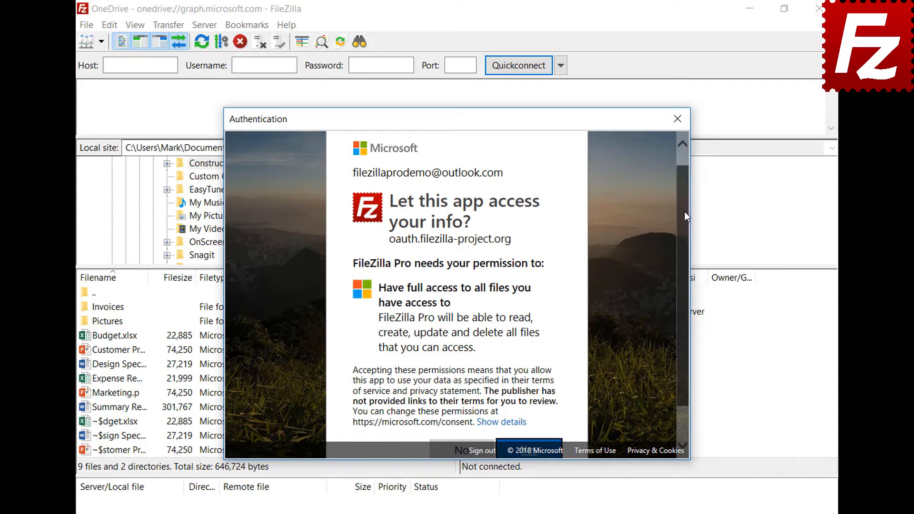
scroll(684, 210, "down", 1)
left_click(530, 407)
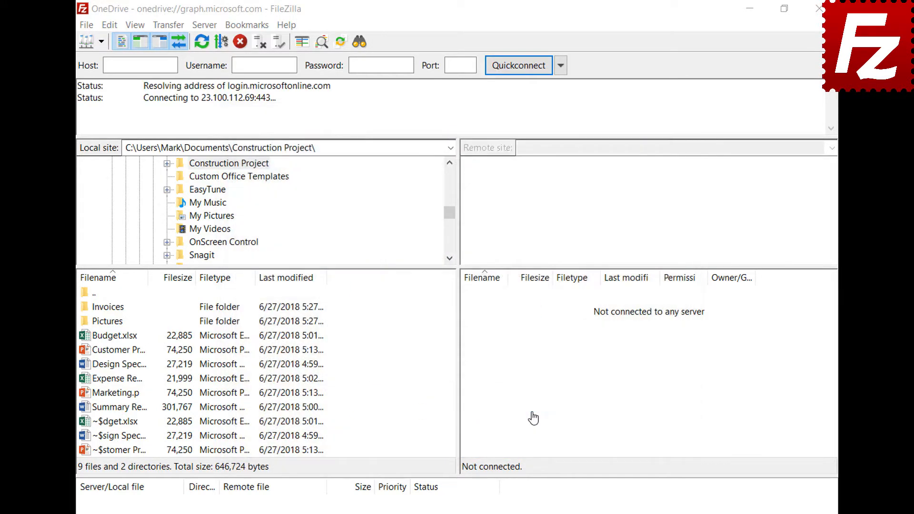
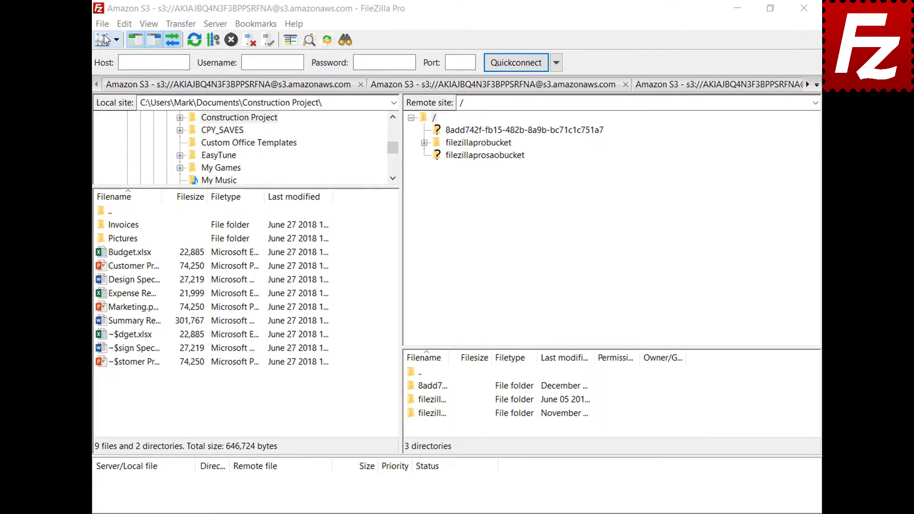
Open the File menu while connected to Amazon S3 with its three buckets listed
left_click(102, 24)
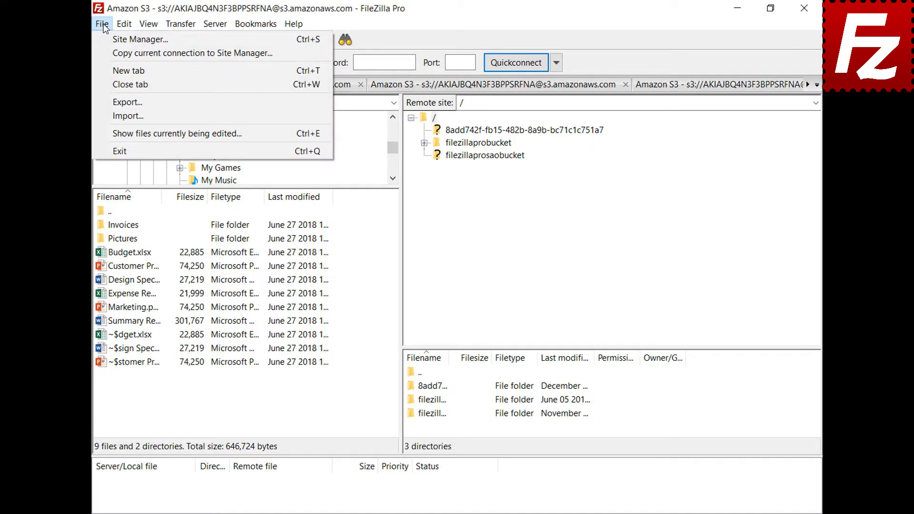
Create a Site Manager entry 'OneDrive' using the Microsoft OneDrive protocol and connect
left_click(104, 38)
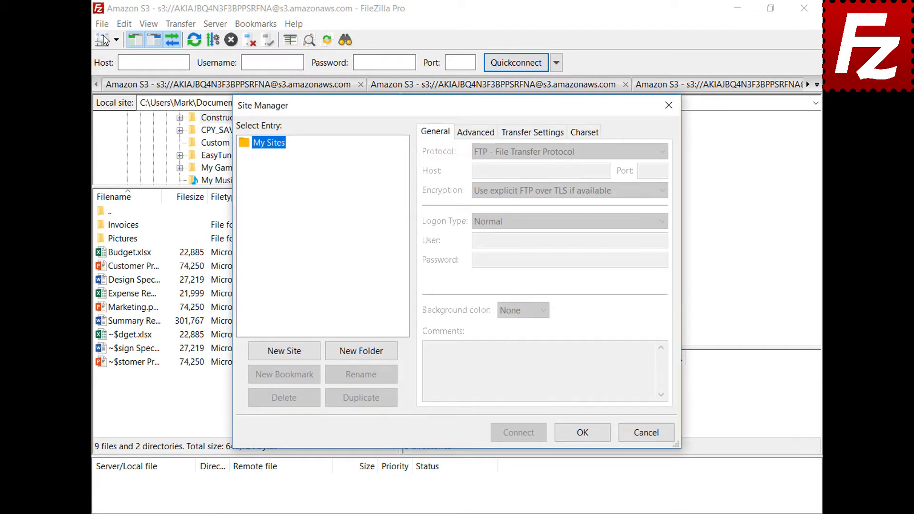
left_click(285, 352)
type("O")
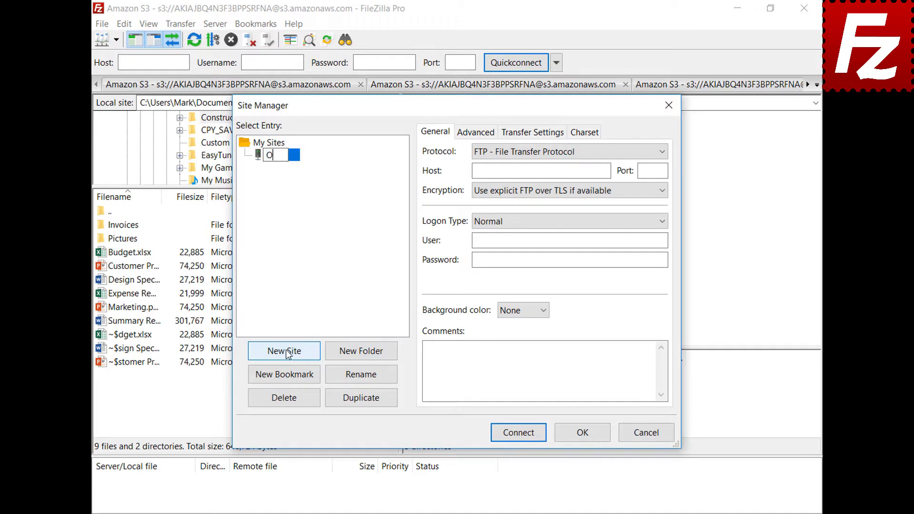
type("neDrive")
left_click(661, 152)
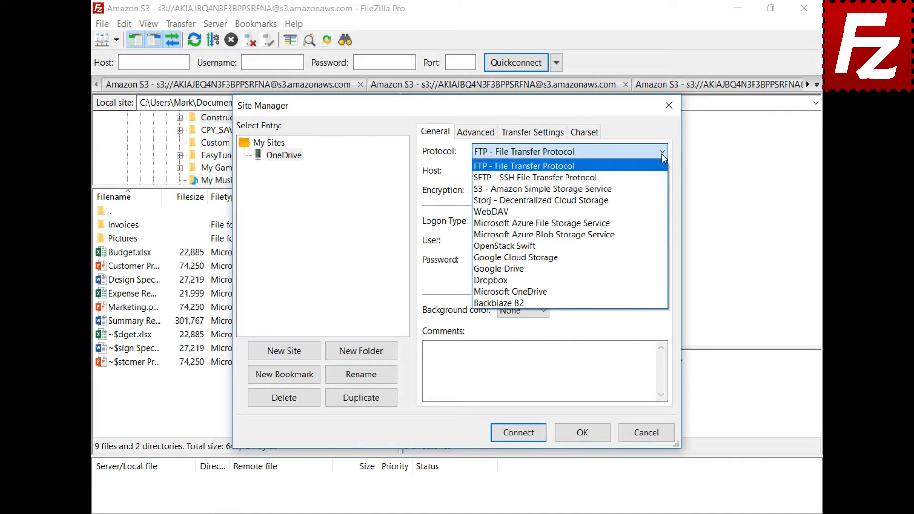
left_click(658, 292)
left_click(520, 434)
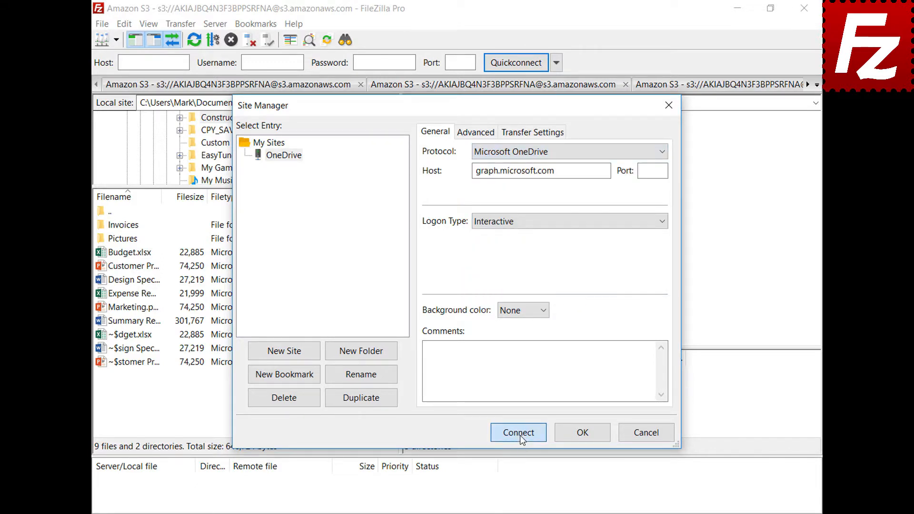
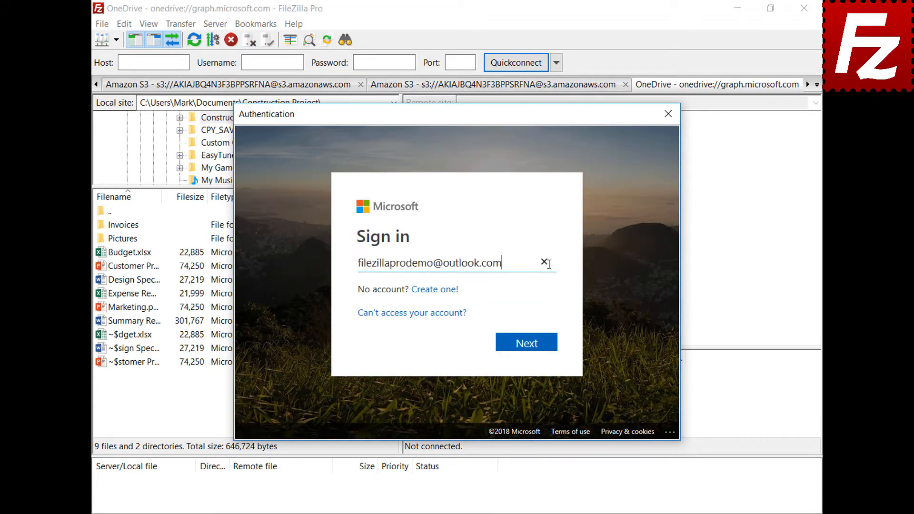
Sign in with the Microsoft account e-mail and password, then close FileZilla Pro
left_click(528, 344)
type("•••••••••")
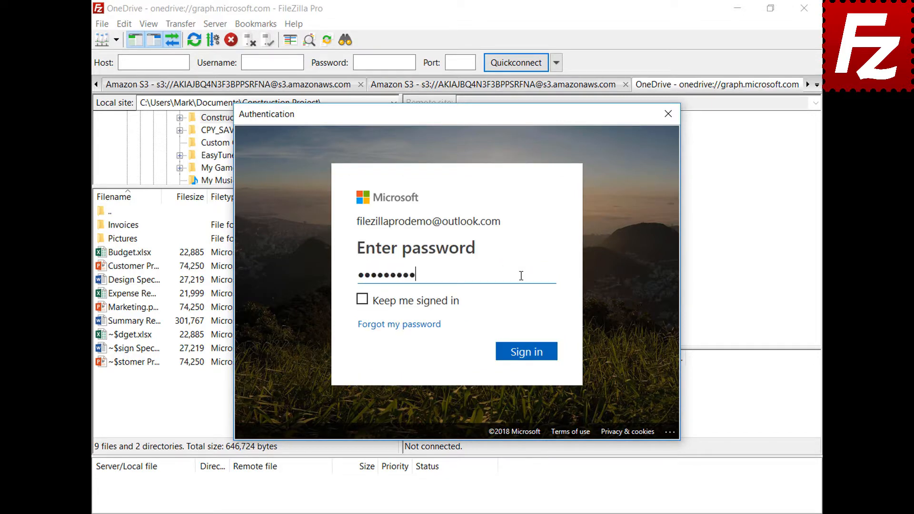
left_click(531, 357)
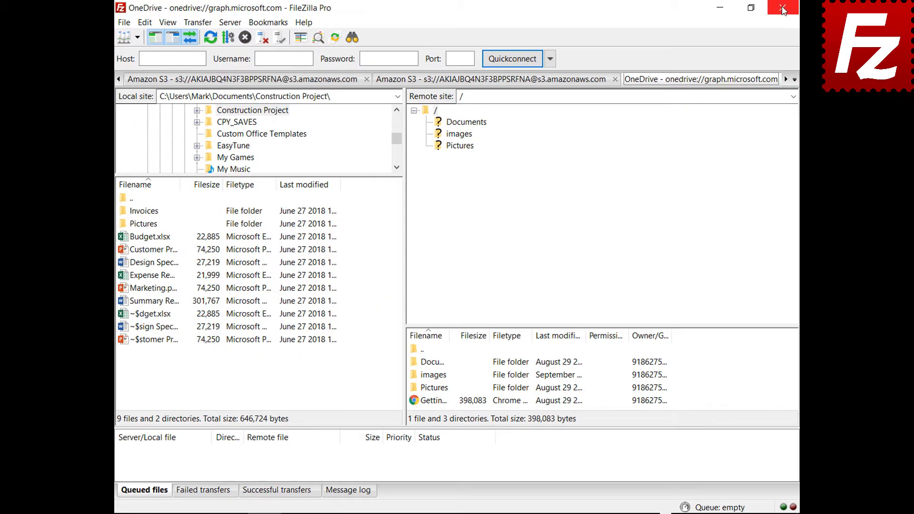
left_click(783, 9)
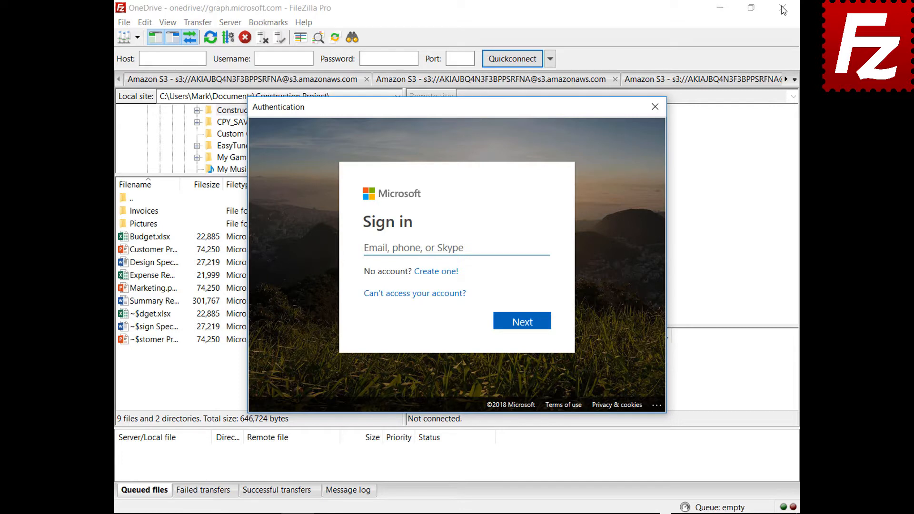
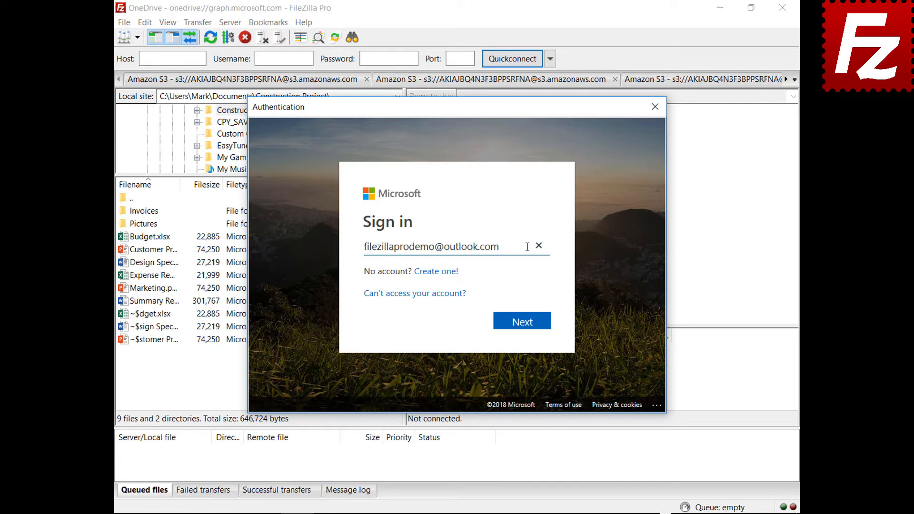
Sign in to Microsoft again with the account e-mail and password, then close and relaunch FileZilla Pro
left_click(524, 324)
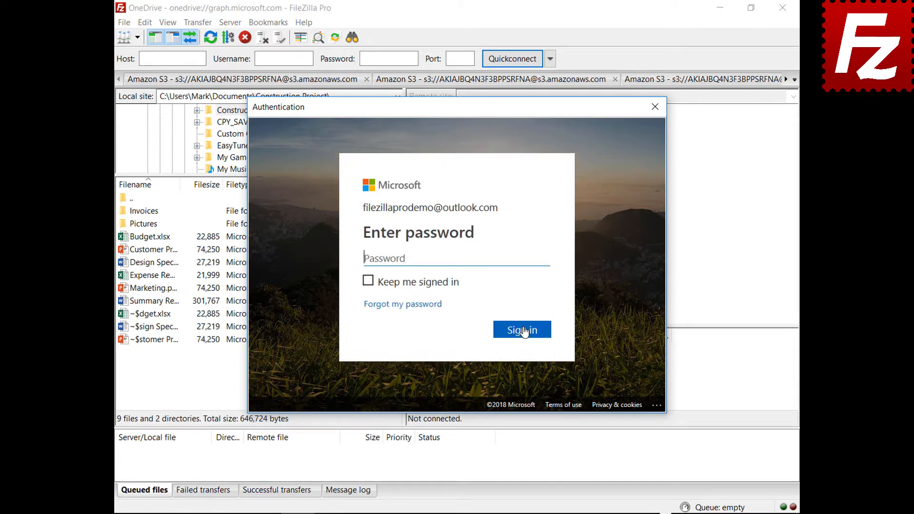
type("*********")
left_click(523, 334)
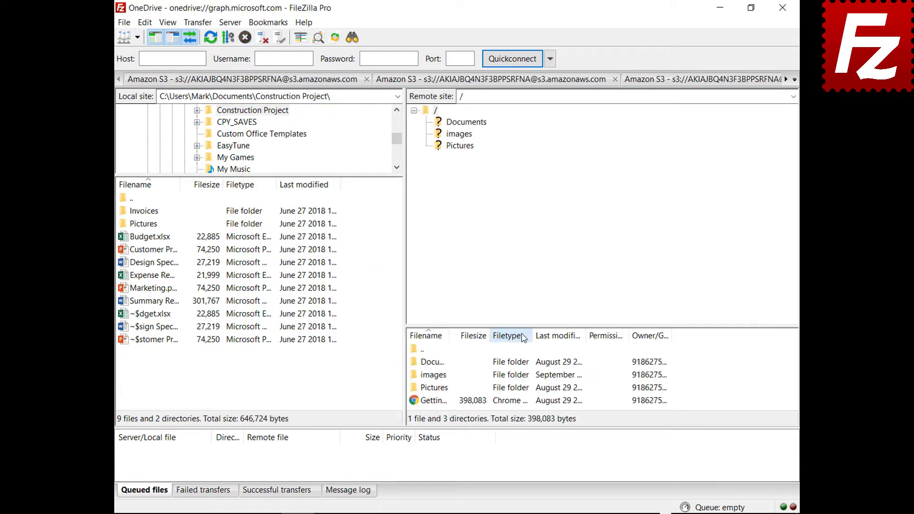
left_click(782, 8)
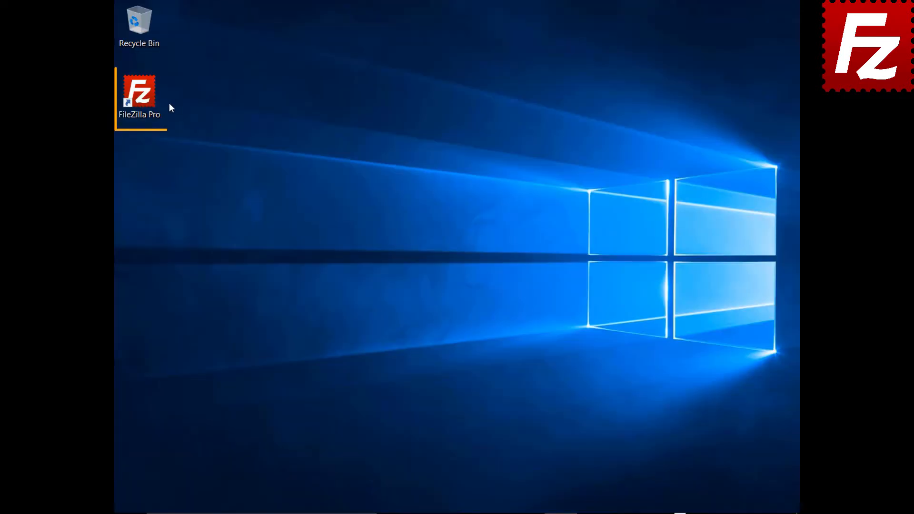
double_click(145, 98)
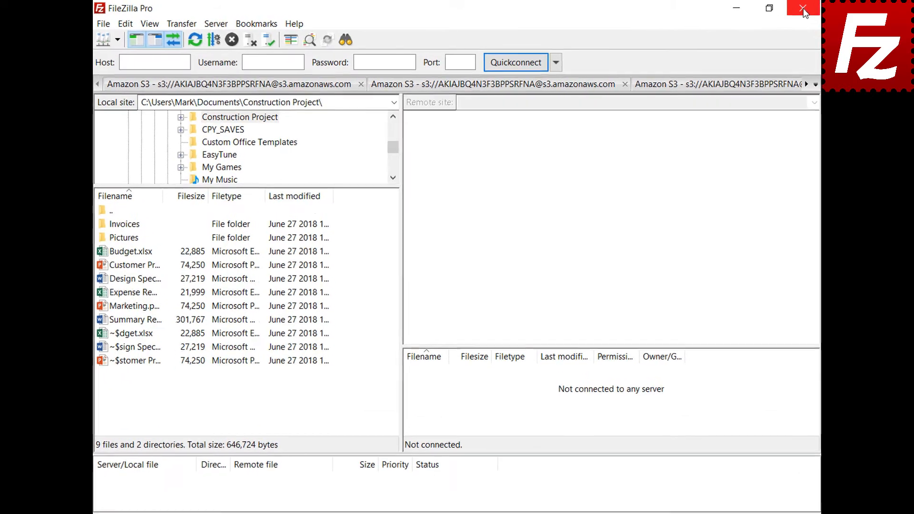
In Settings > Passwords, save passwords protected by a master password, entered twice
left_click(121, 25)
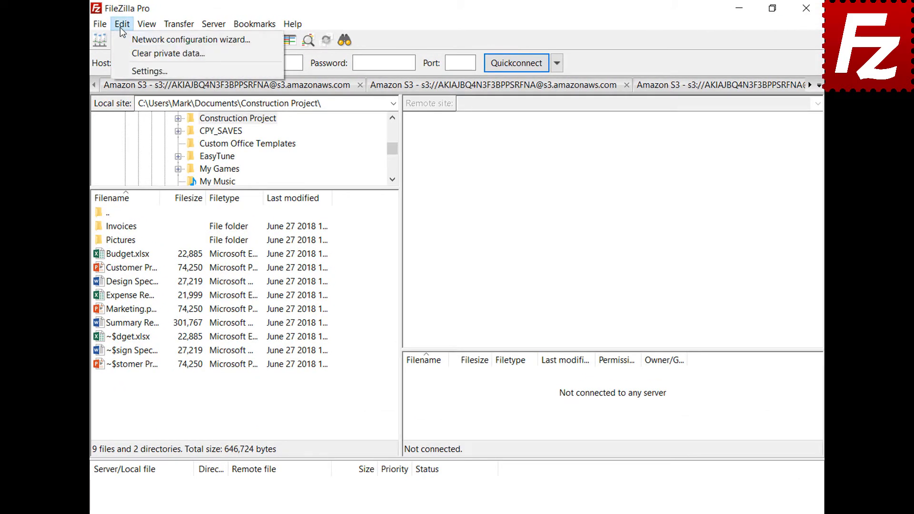
left_click(127, 68)
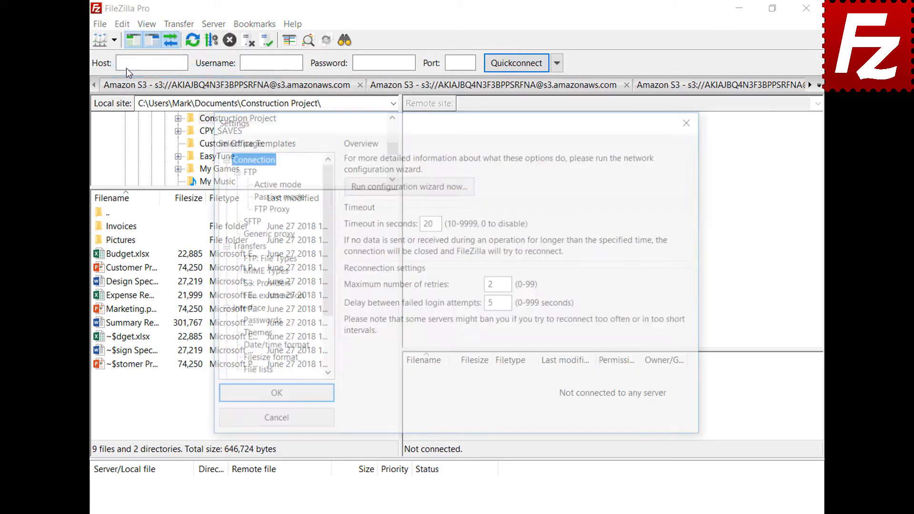
left_click(239, 322)
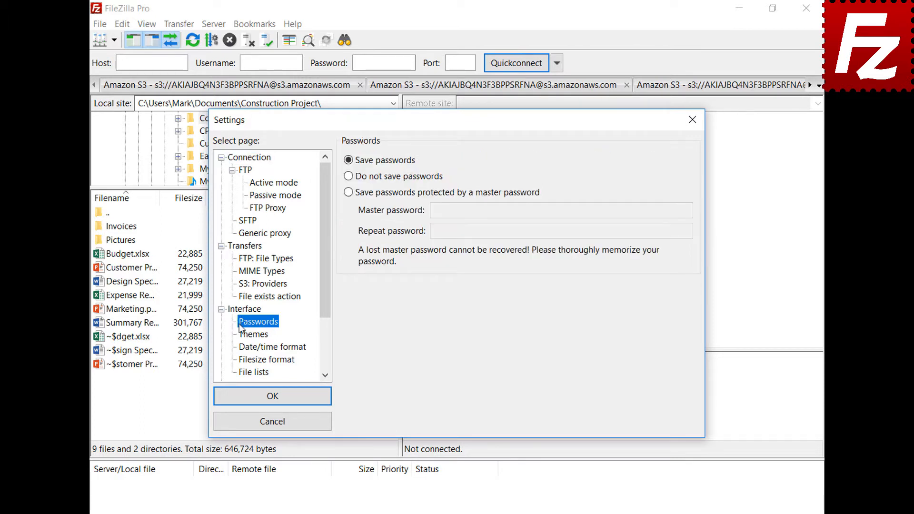
left_click(349, 193)
left_click(667, 210)
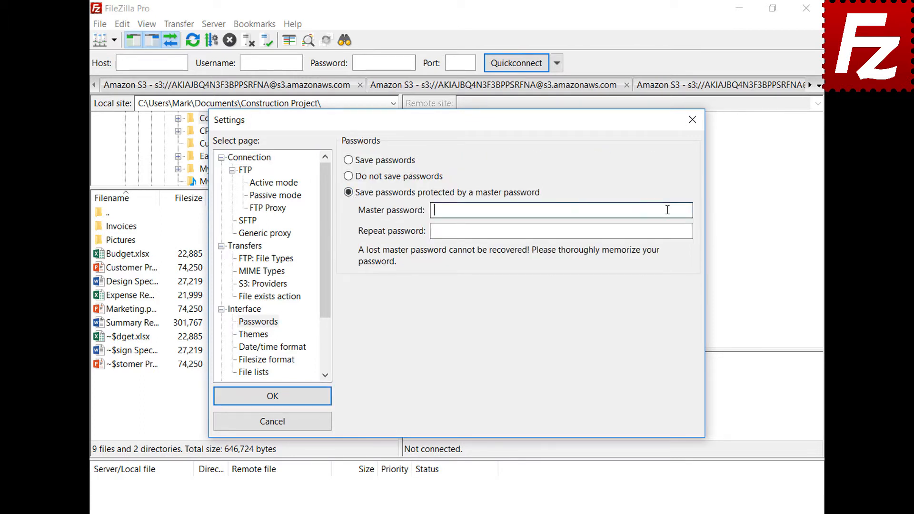
key("ctrl+v")
left_click(686, 232)
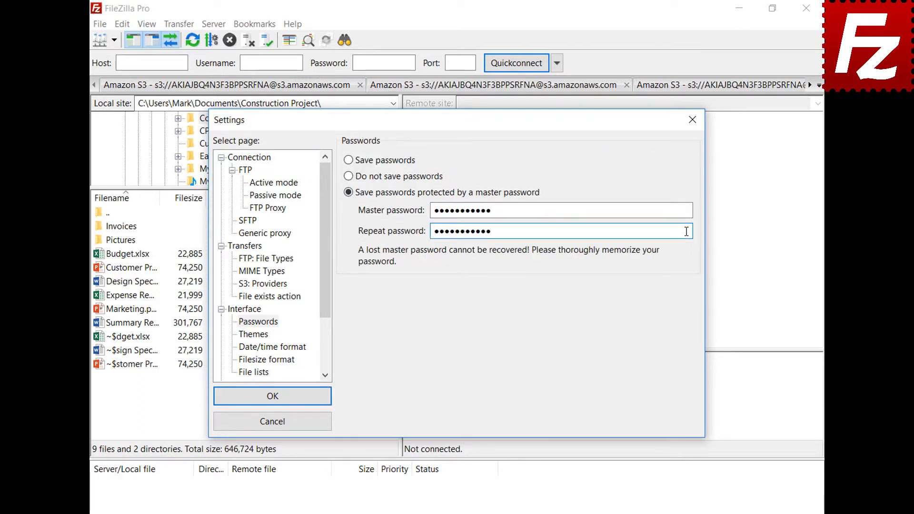
key("ctrl+v")
left_click(272, 401)
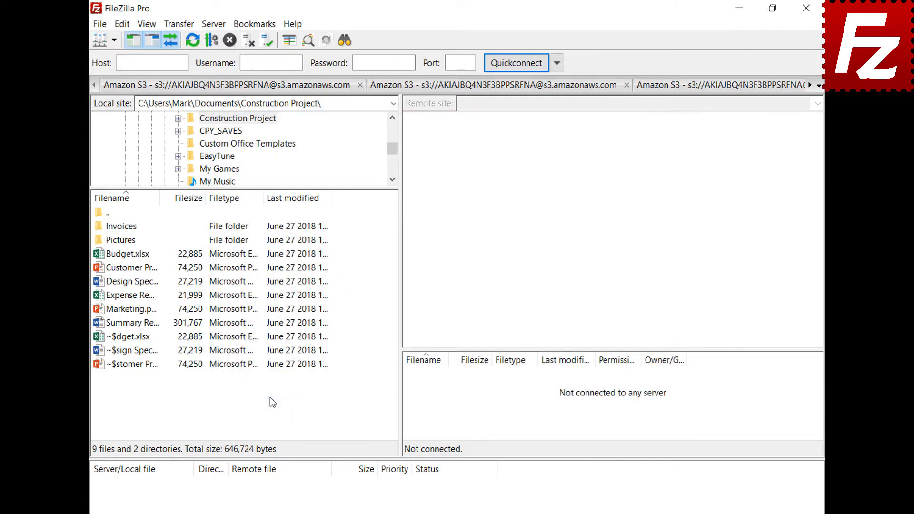
Connect to the saved OneDrive site and sign in, then reconnect to it to trigger the master-password prompt
left_click(114, 40)
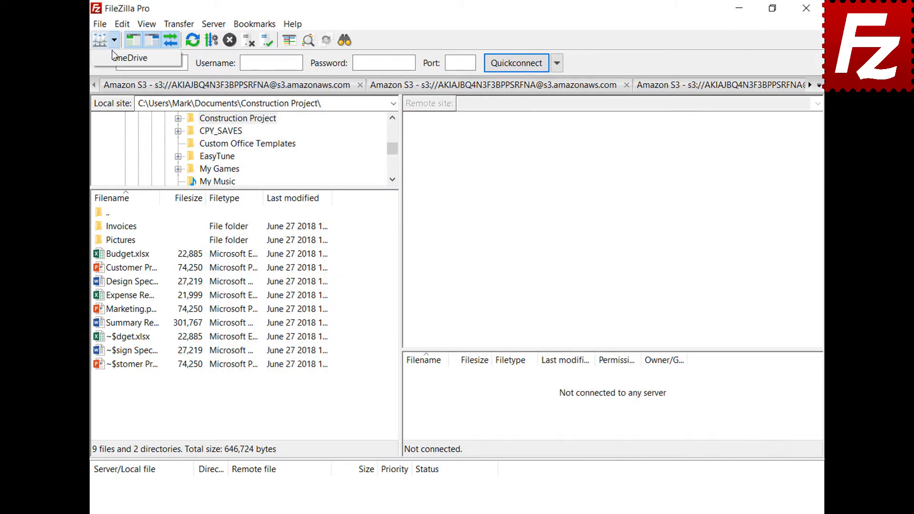
left_click(128, 58)
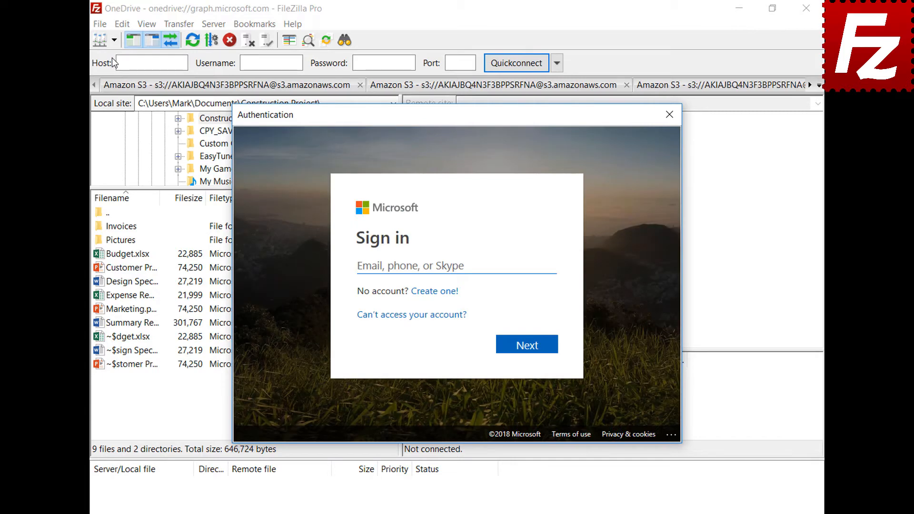
key("ctrl+v")
left_click(530, 348)
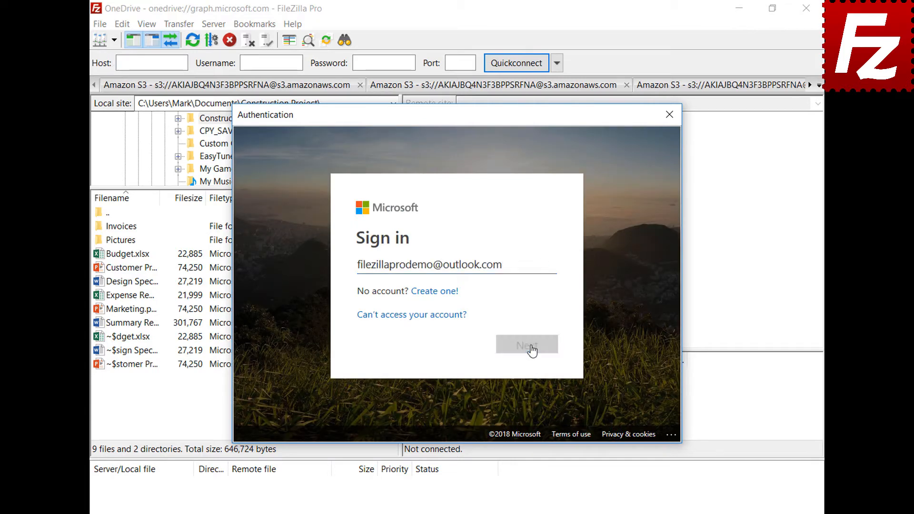
key("ctrl+v")
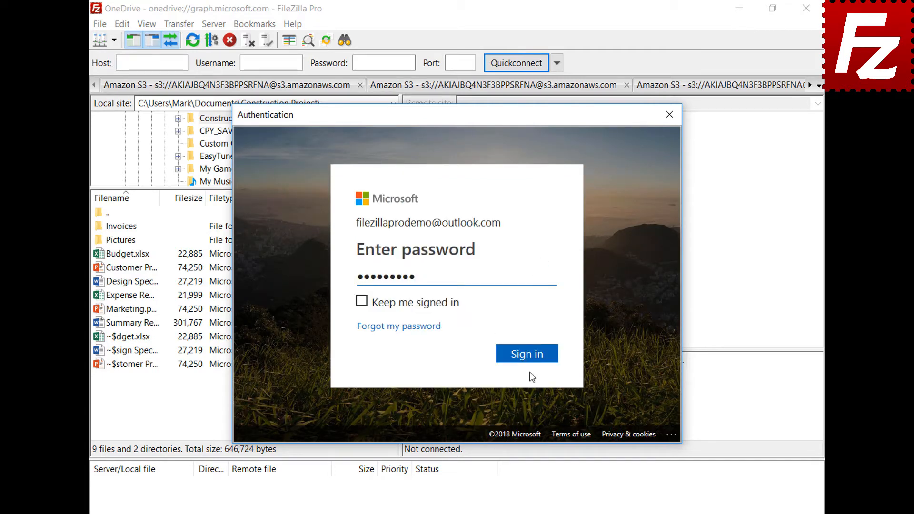
left_click(529, 356)
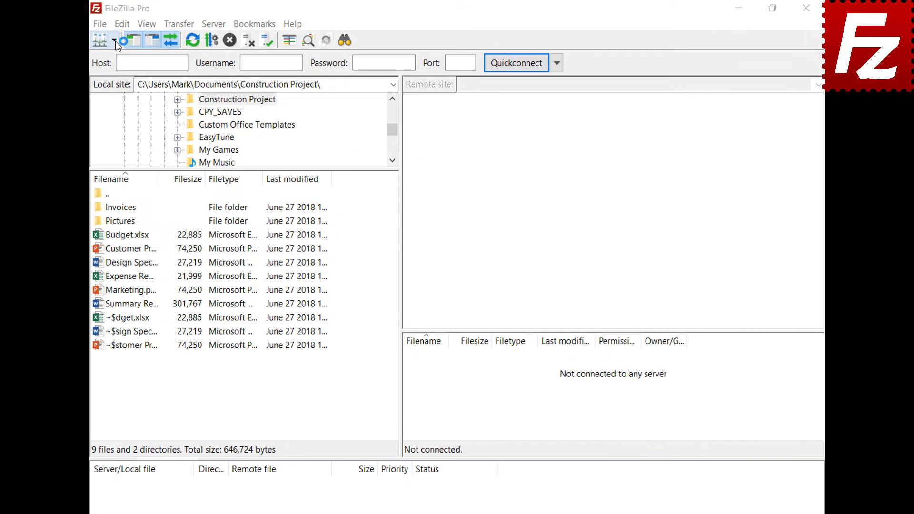
left_click(116, 41)
left_click(115, 58)
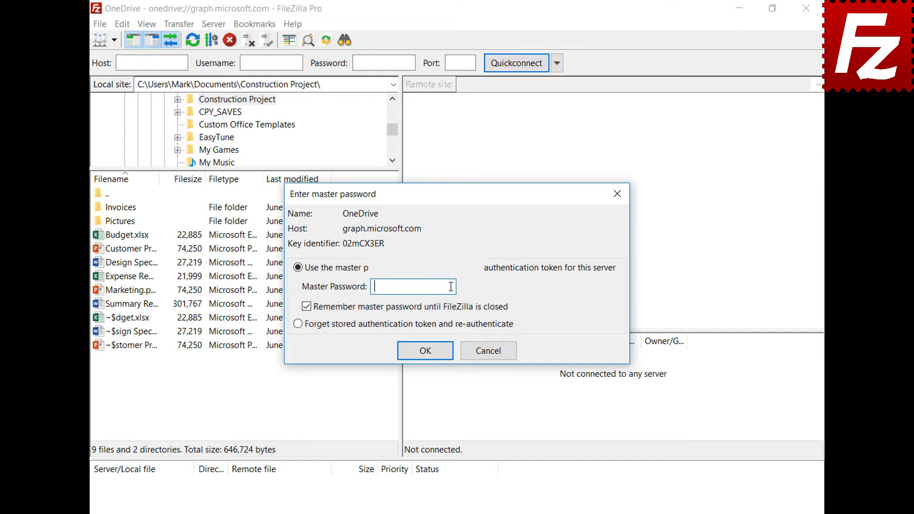
Enter the master password to unlock the stored OneDrive sign-in
key("ctrl+v")
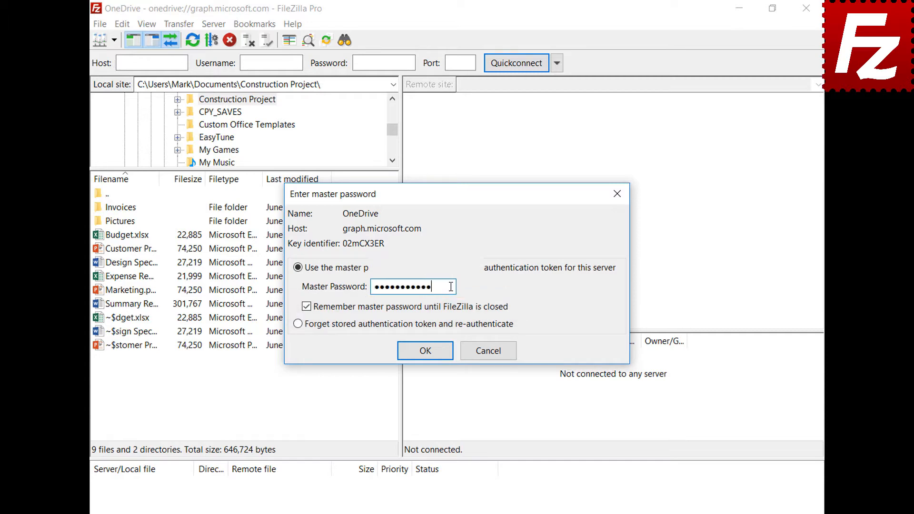
left_click(425, 350)
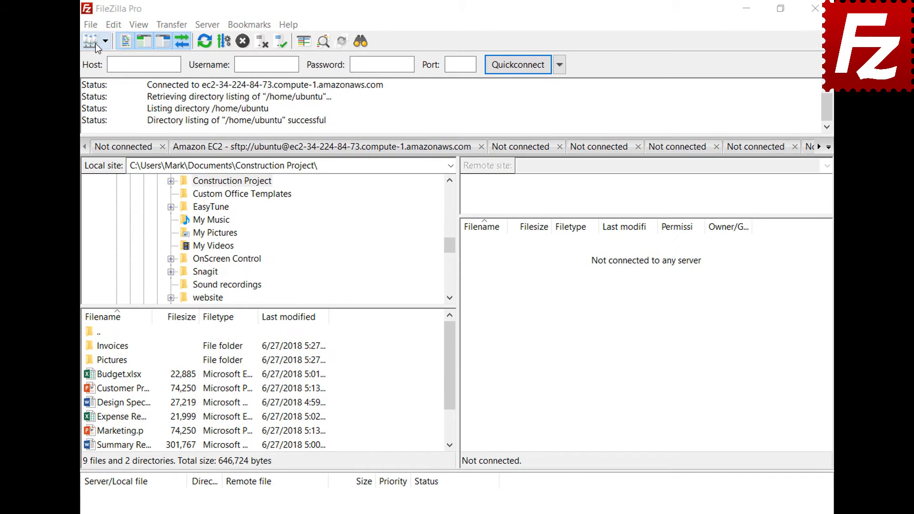
left_click(95, 25)
Create a site 'B2' with the Backblaze B2 protocol, enter its account ID and application key, and connect
left_click(98, 38)
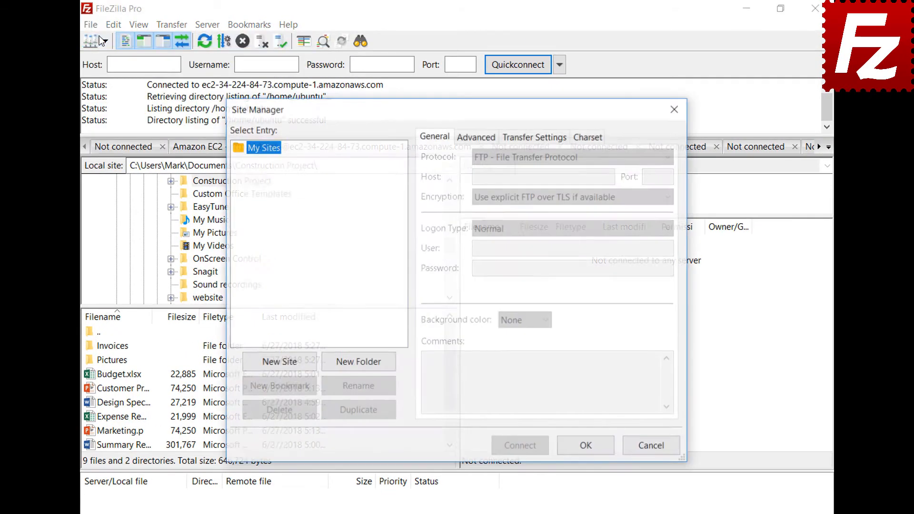
left_click(281, 364)
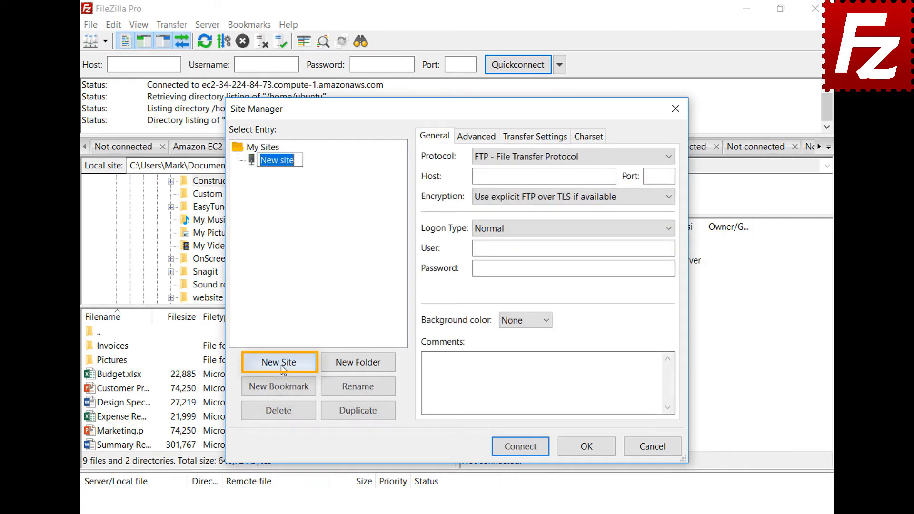
type("B2")
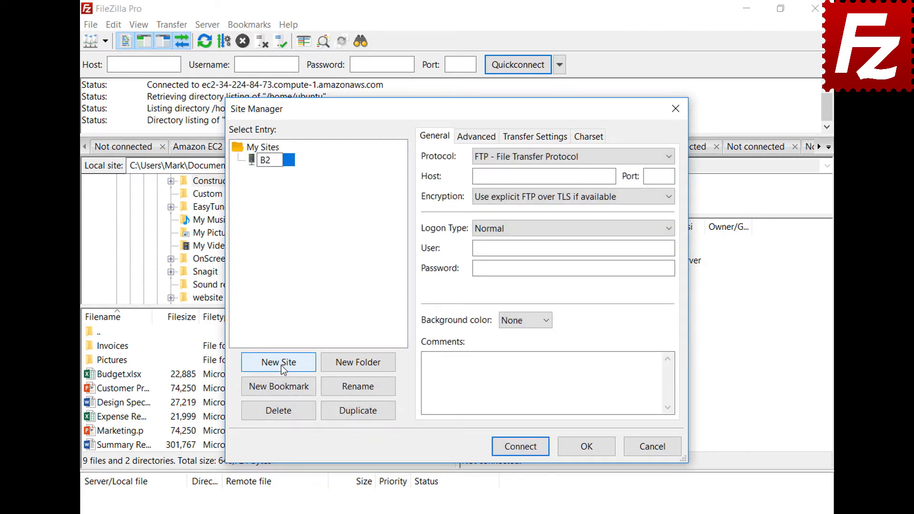
left_click(543, 155)
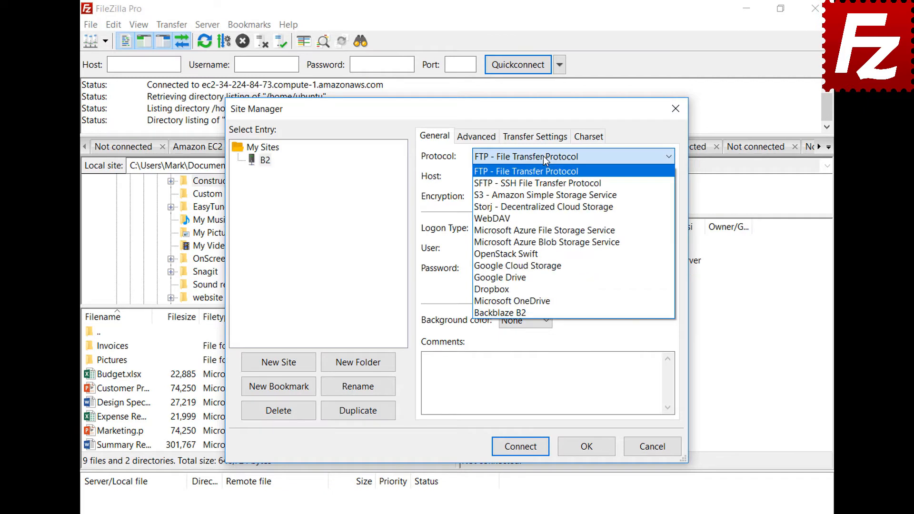
left_click(541, 311)
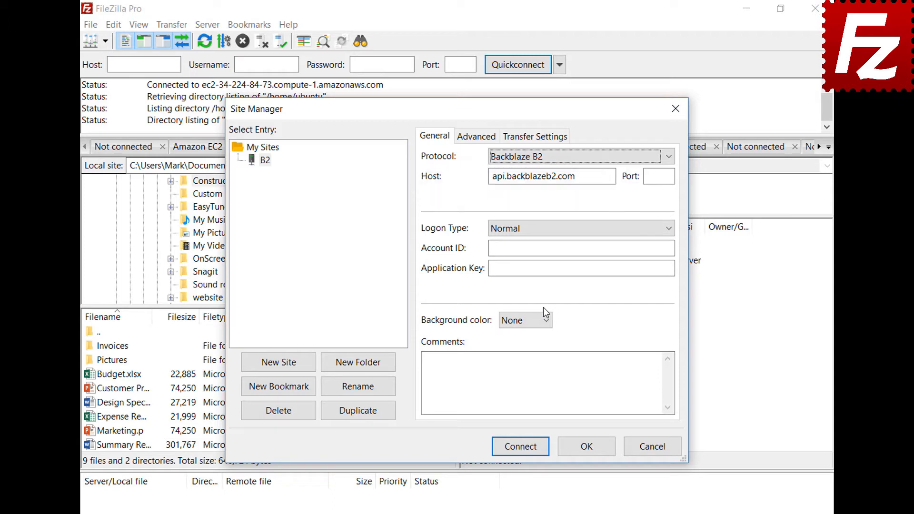
left_click(670, 248)
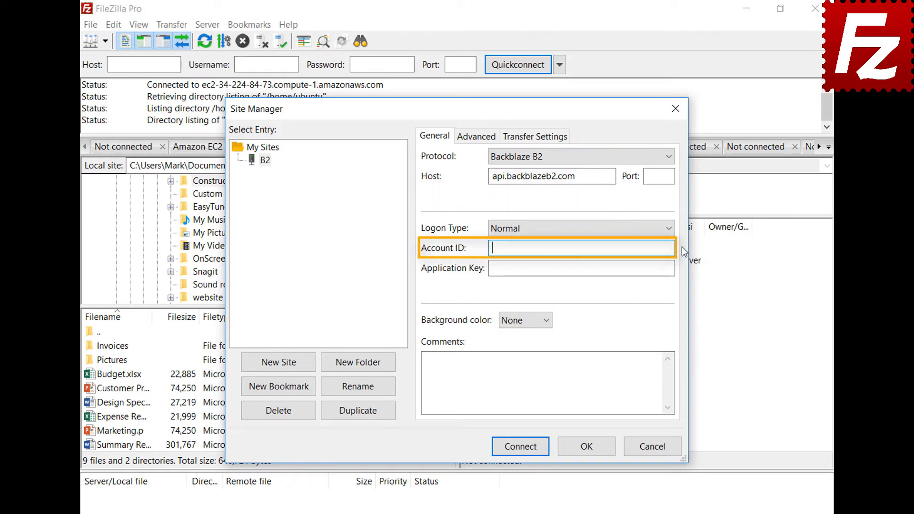
type("17939b0a698e")
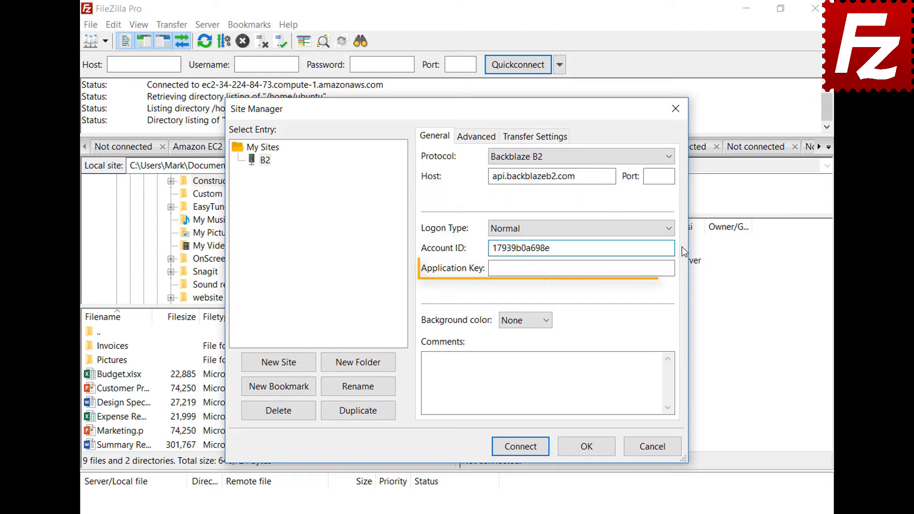
left_click(680, 269)
key("ctrl+v")
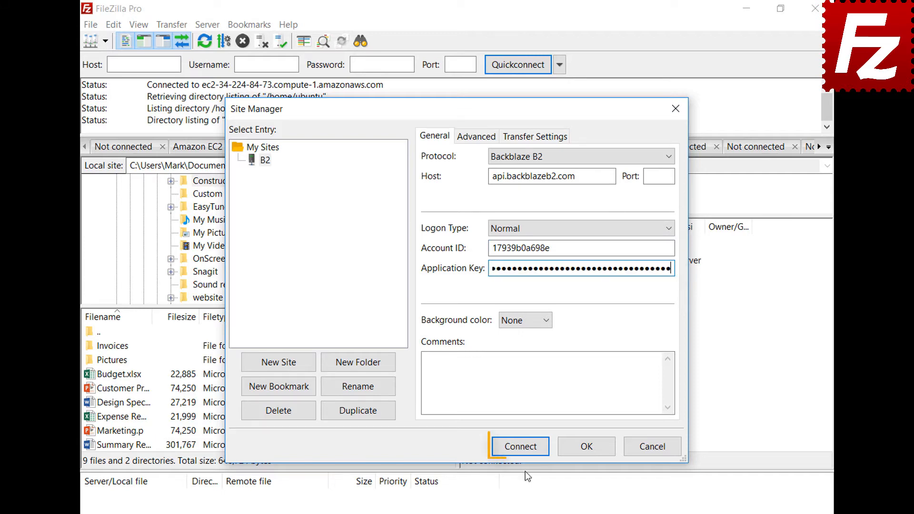
left_click(524, 451)
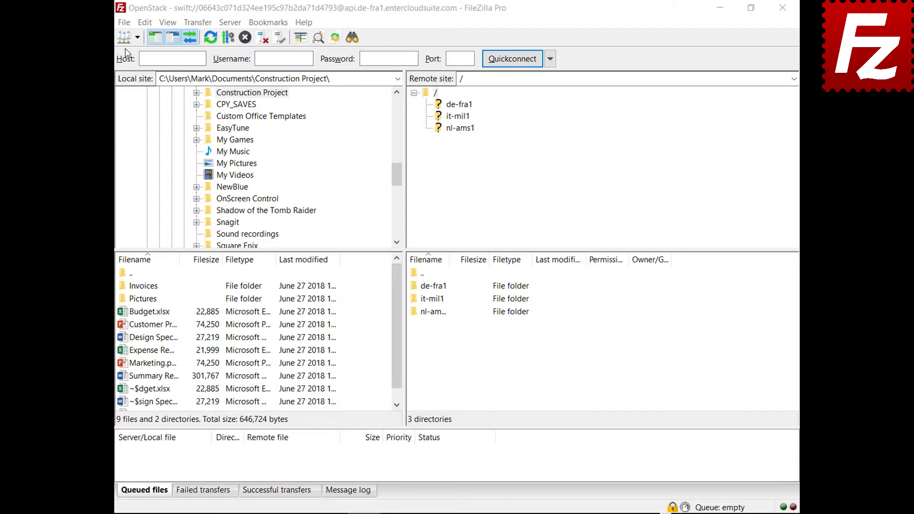
Add a new Site Manager entry named 'WebDav' using the WebDAV protocol
left_click(123, 22)
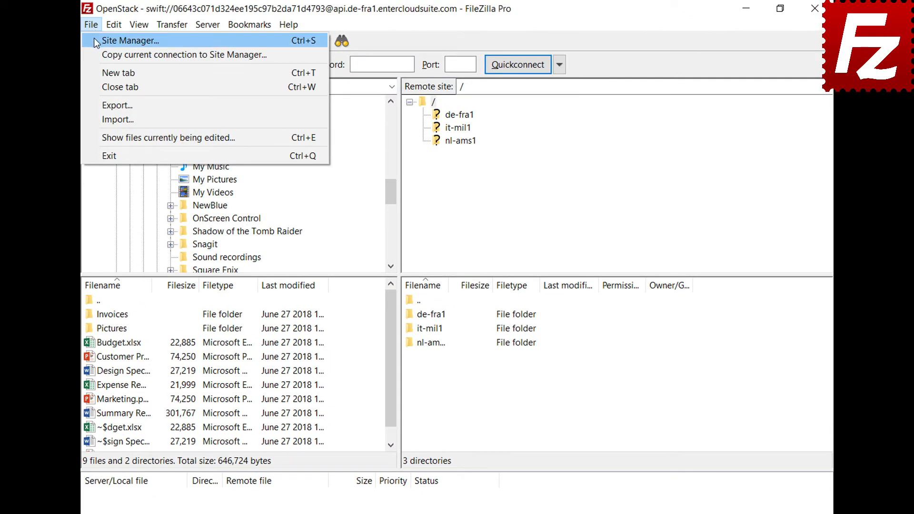
left_click(95, 40)
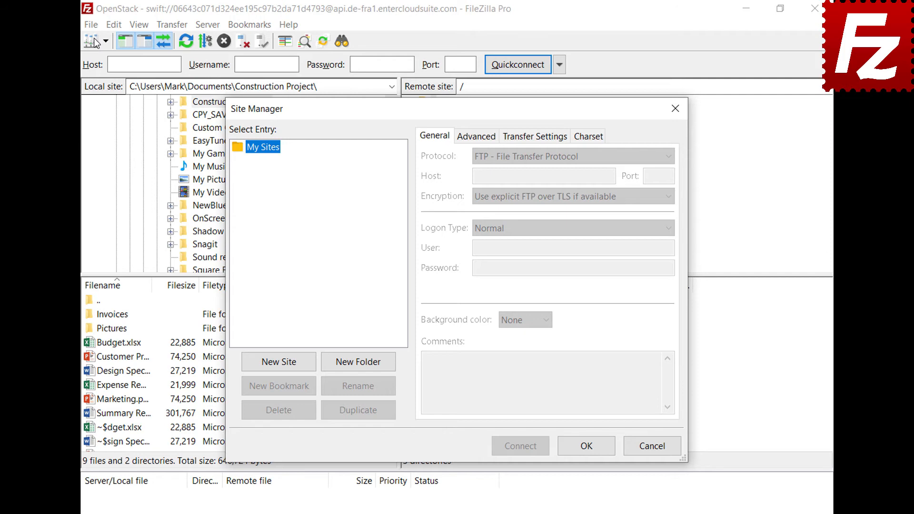
left_click(281, 367)
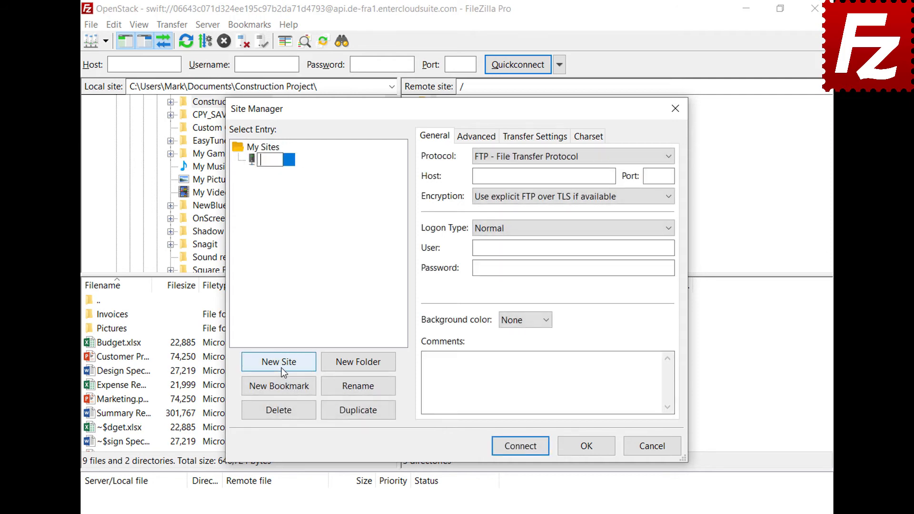
type("WebDav")
key("Return")
left_click(632, 158)
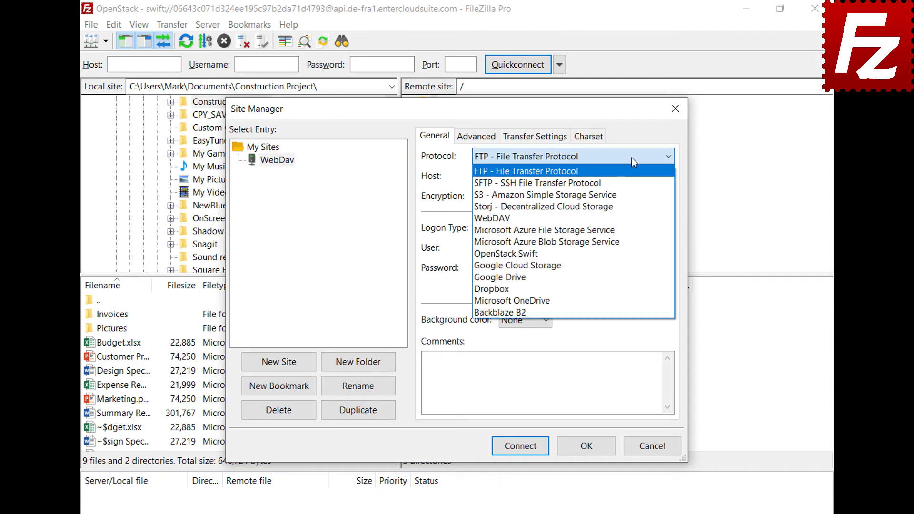
left_click(627, 215)
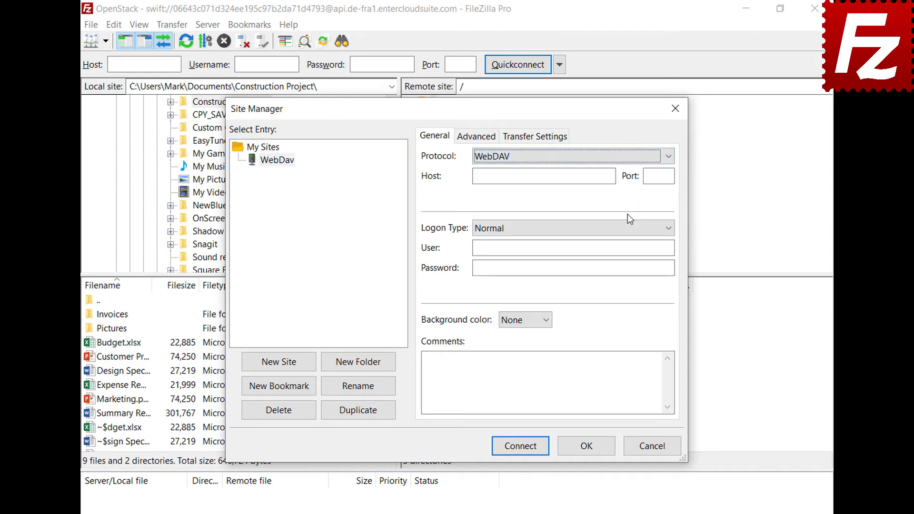
Set host webdav.opendrive.com, enter the account e-mail and password, and connect
left_click(611, 175)
type("webdav.opendrive.com")
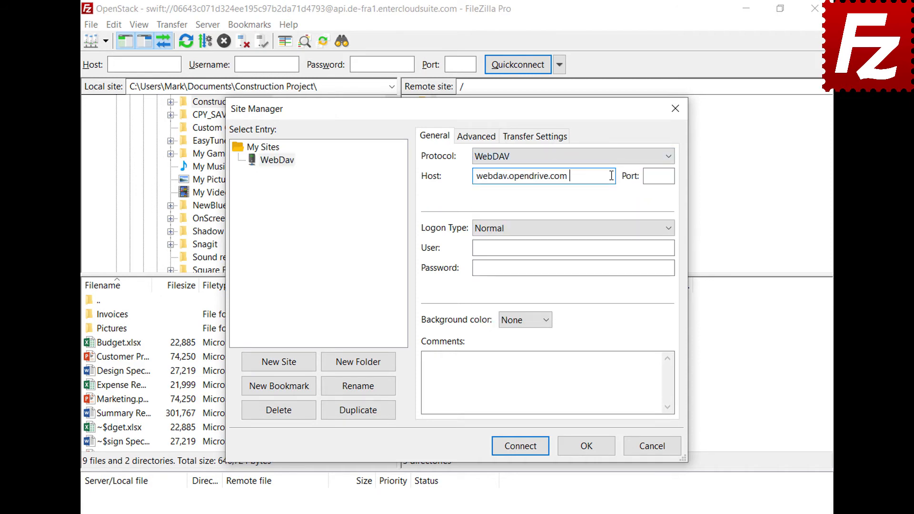
left_click(663, 247)
key("ctrl+v")
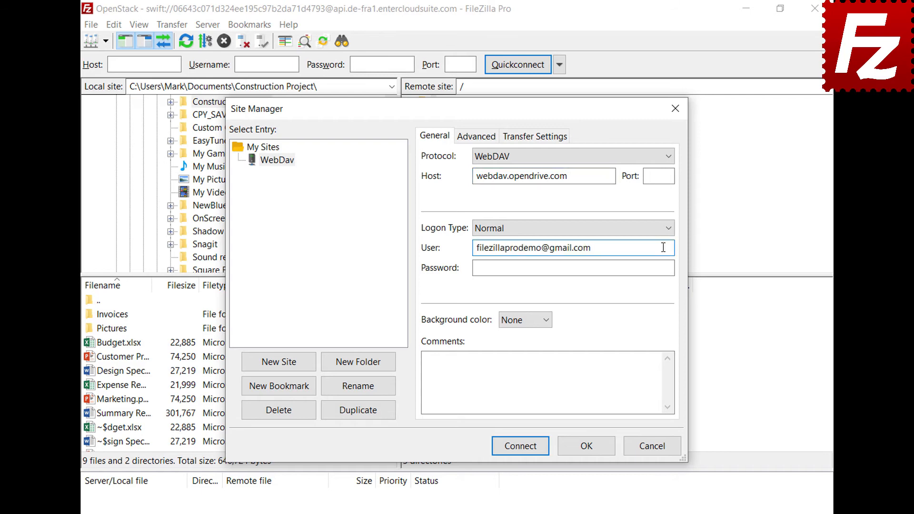
left_click(661, 267)
key("ctrl+v")
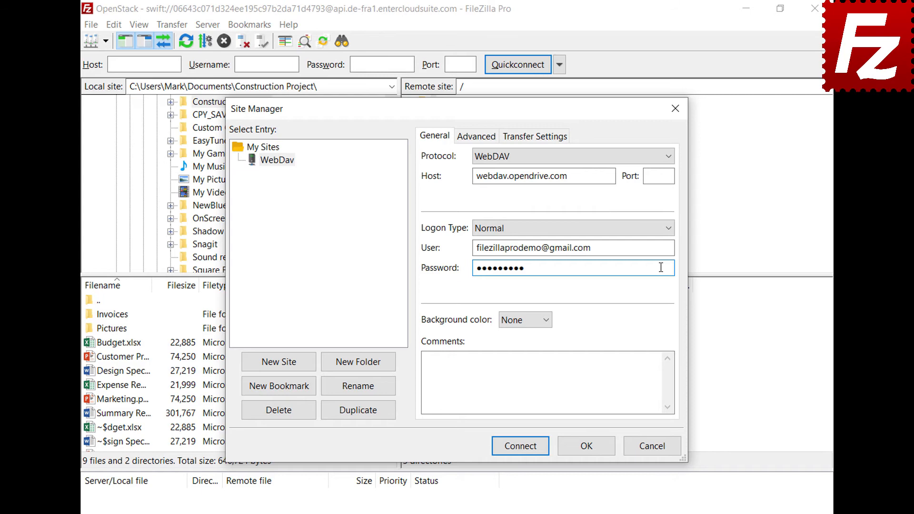
left_click(523, 449)
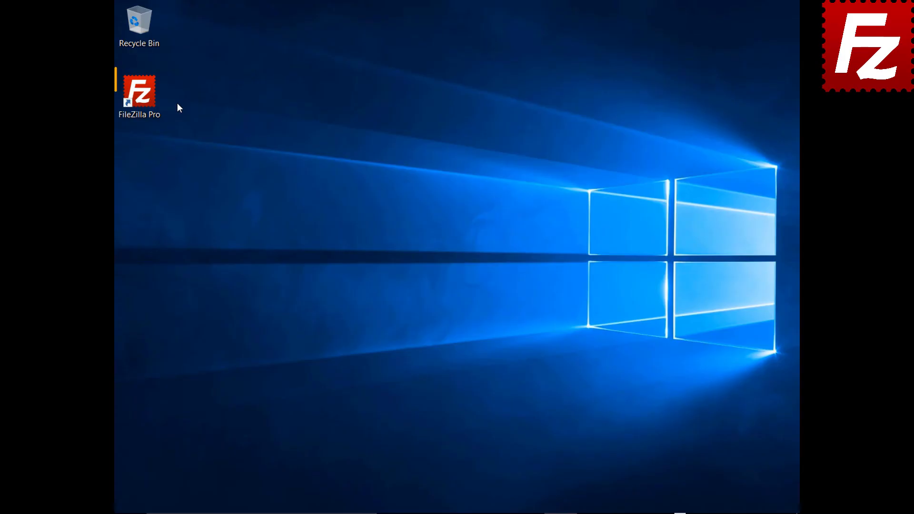
Relaunch FileZilla Pro and add a site 'OpenStack' using the OpenStack Swift protocol
double_click(144, 98)
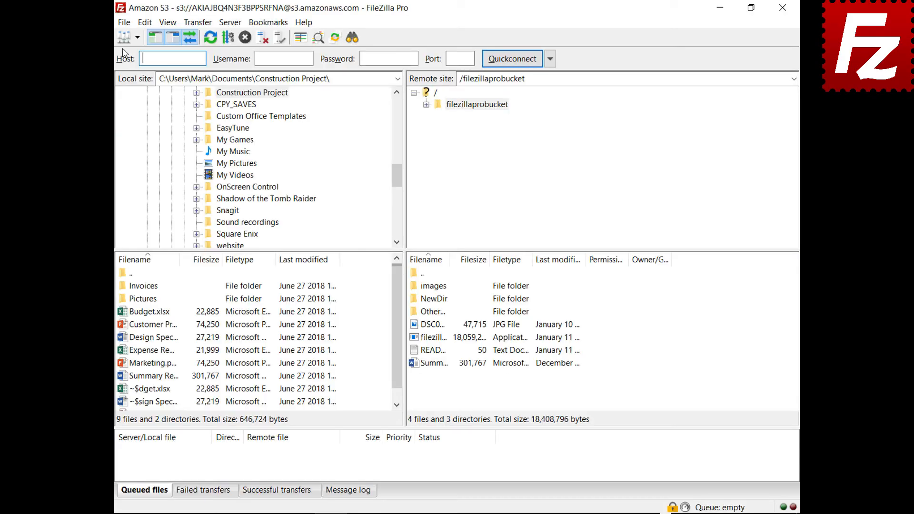
left_click(123, 24)
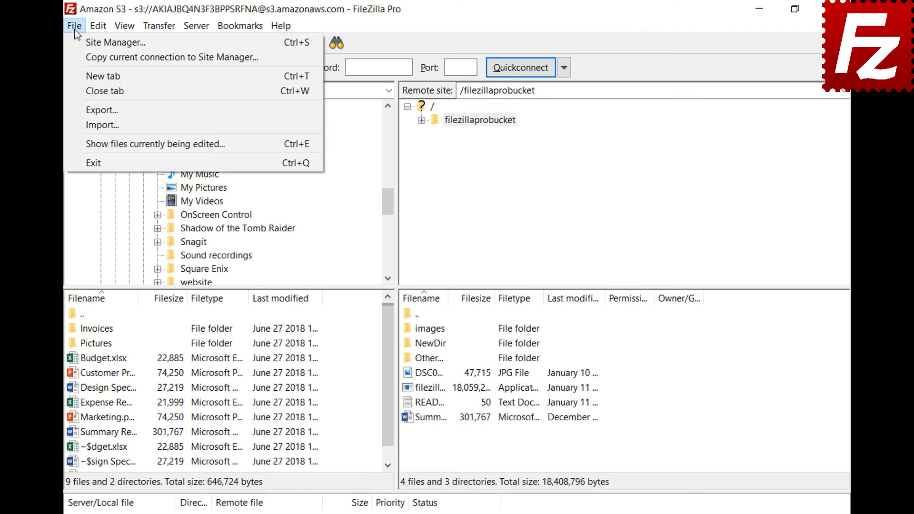
left_click(81, 45)
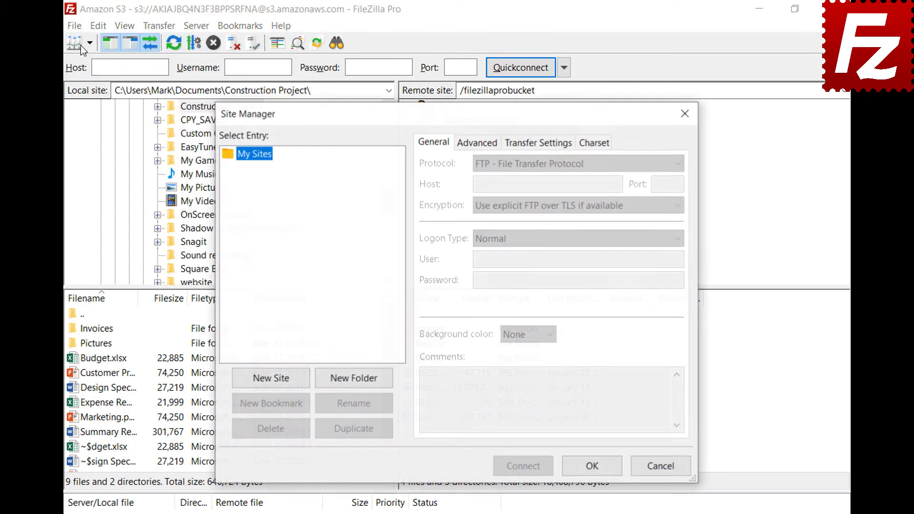
left_click(274, 382)
type("OpenStack")
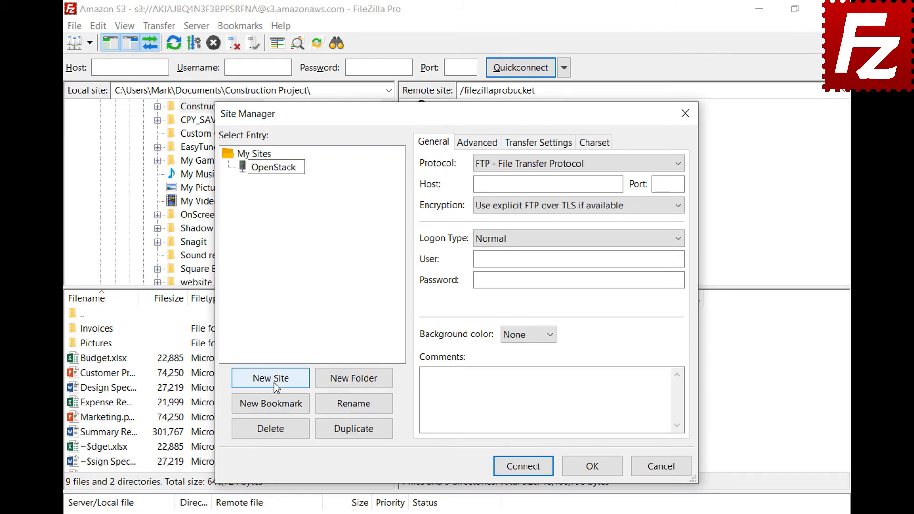
key("Return")
left_click(587, 164)
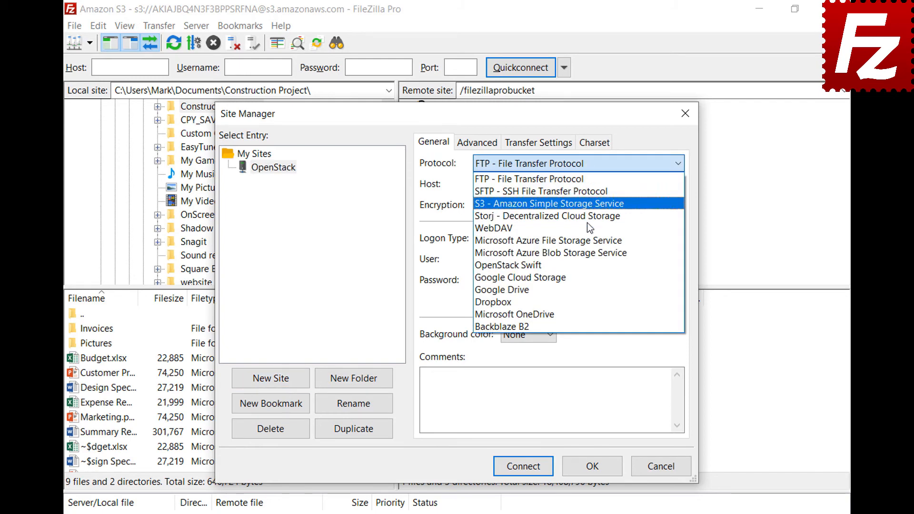
left_click(586, 267)
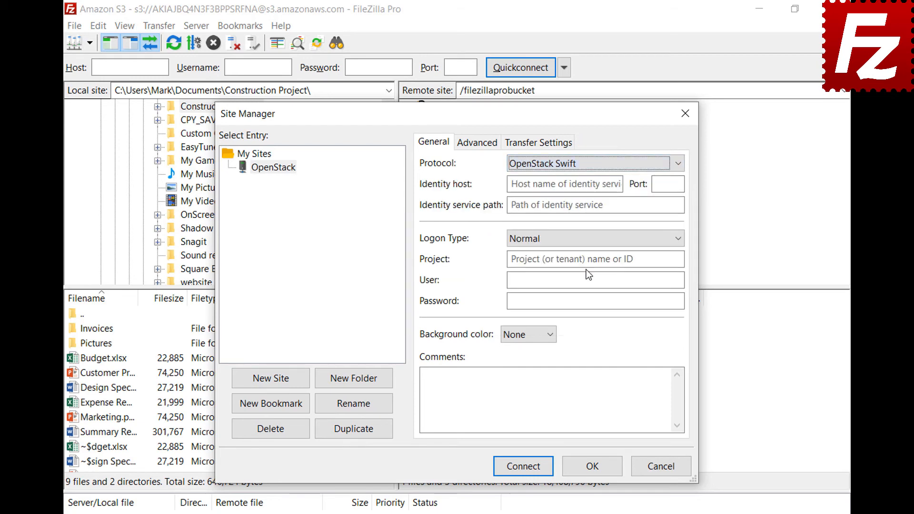
Fill in the entercloudsuite identity host, path /v2.0/tokens, project ID, user and password, then connect
left_click(618, 183)
key("ctrl+v")
left_click(674, 204)
type("/v2.0/tokens")
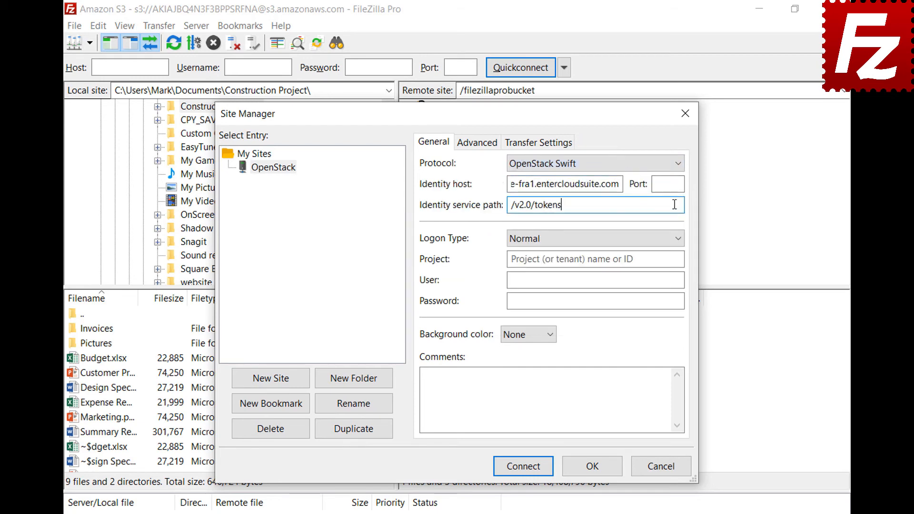
left_click(677, 258)
type("06643c071d324ee195c97b2da71d4793")
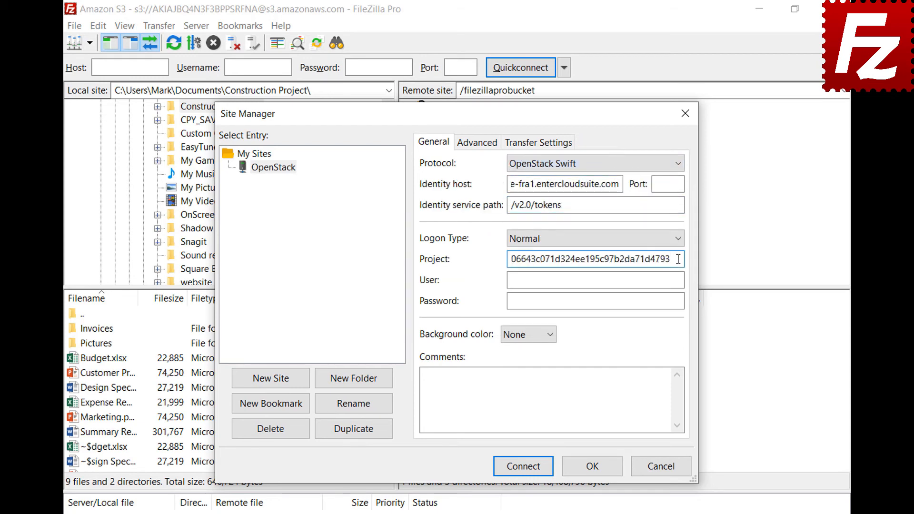
left_click(679, 280)
key("ctrl+v")
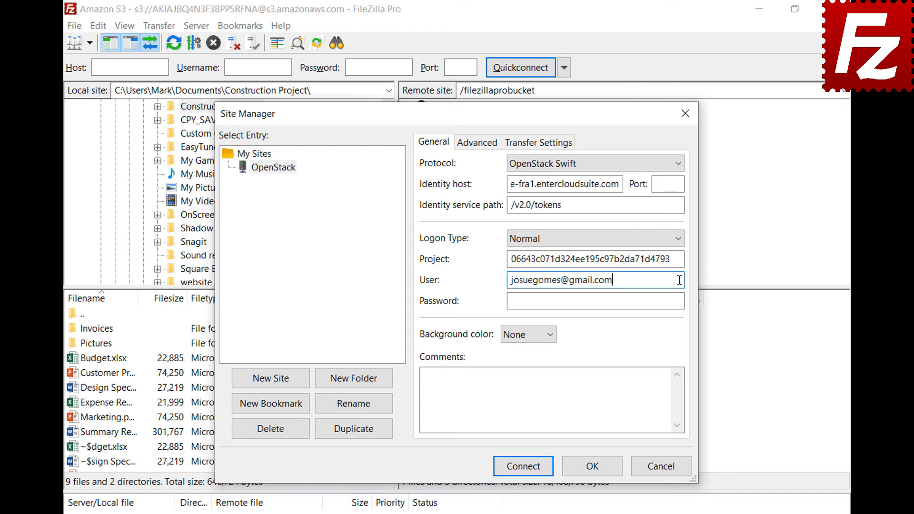
left_click(681, 301)
key("ctrl+v")
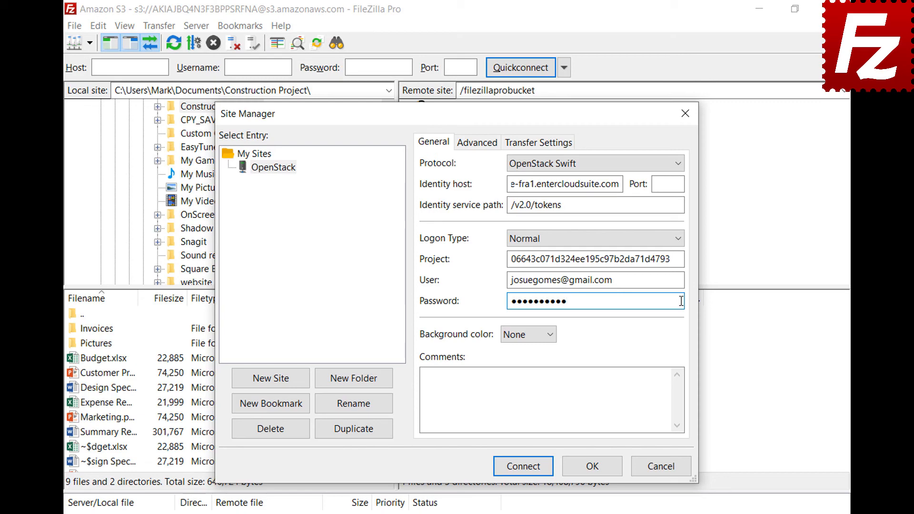
left_click(523, 466)
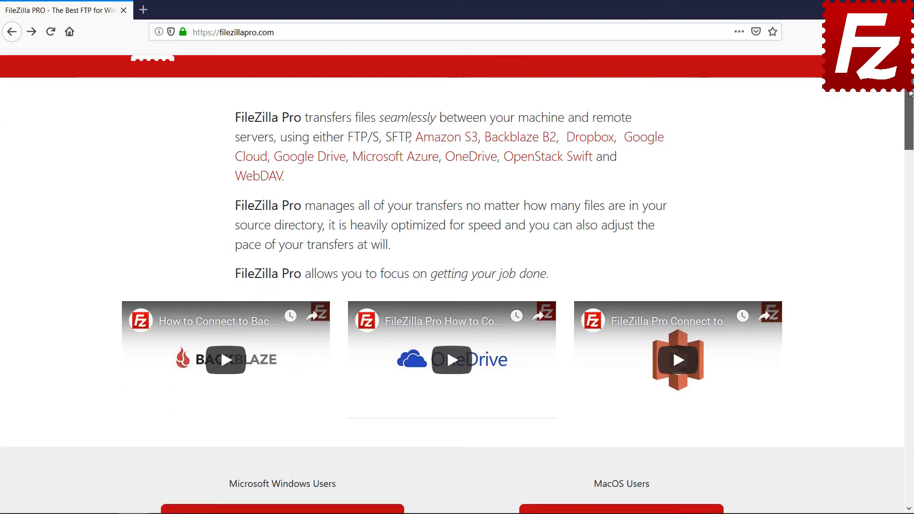
Open the FileZilla Pro for Windows purchase page on the store
scroll(285, 312, "down", 5)
left_click(285, 312)
left_click_drag(910, 126, 912, 332)
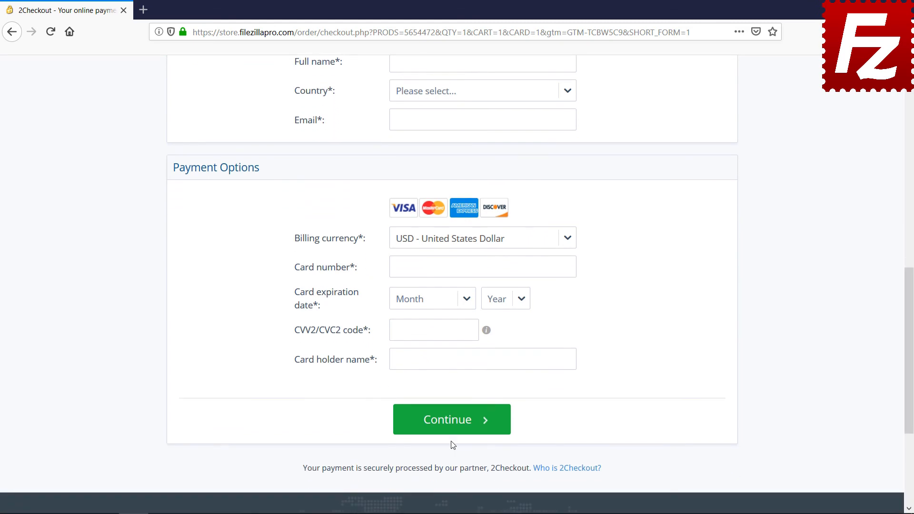